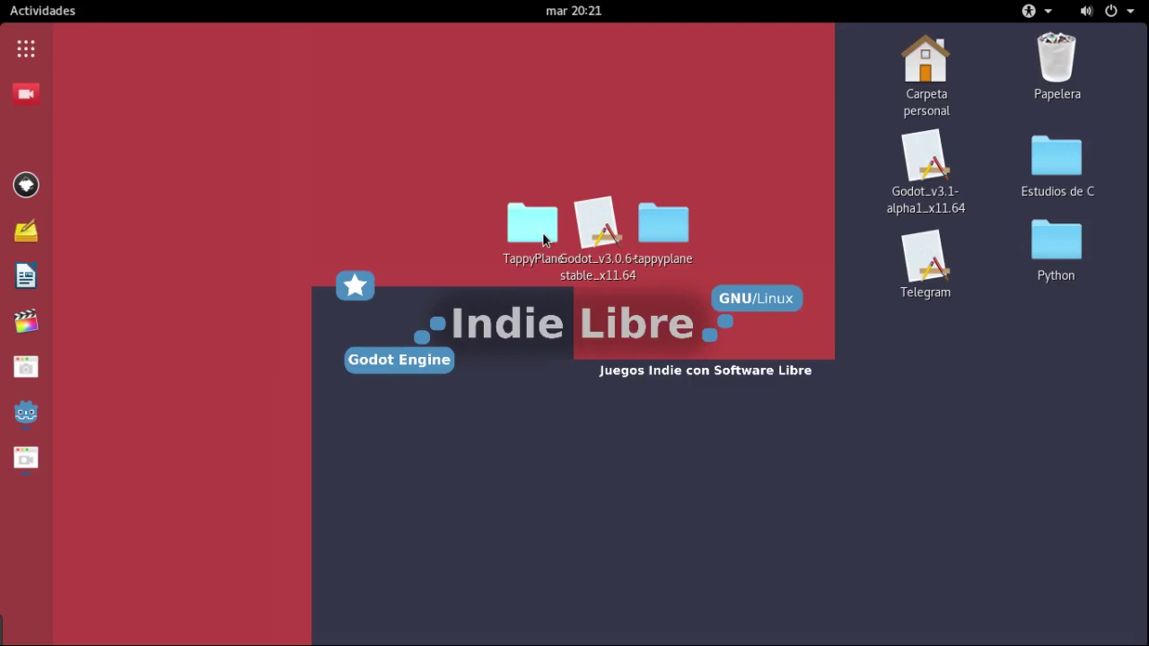
Move the TappyPlane folder clear of the overlapping icons and browse its contents
drag(543, 238, 478, 239)
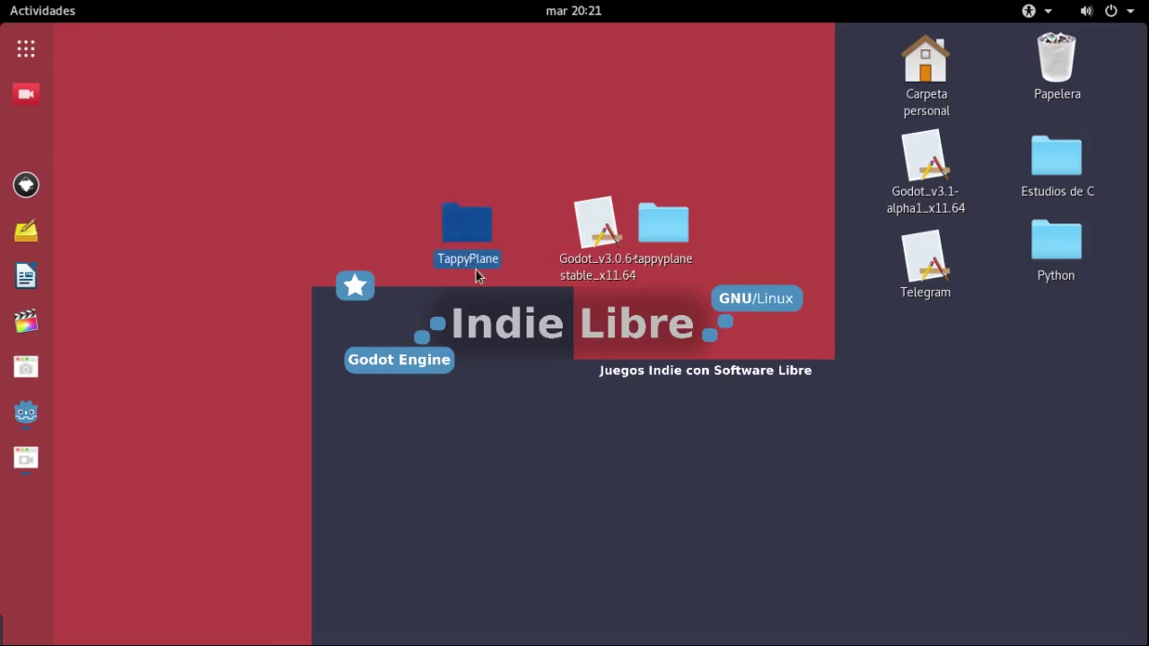
double_click(466, 241)
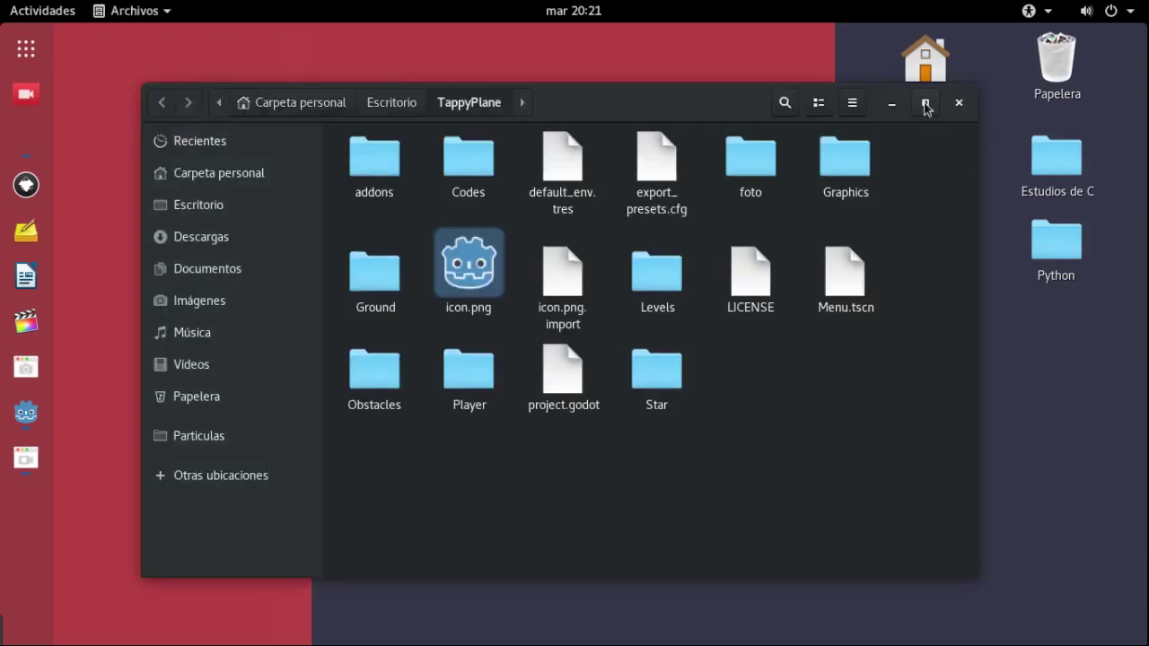
click(958, 104)
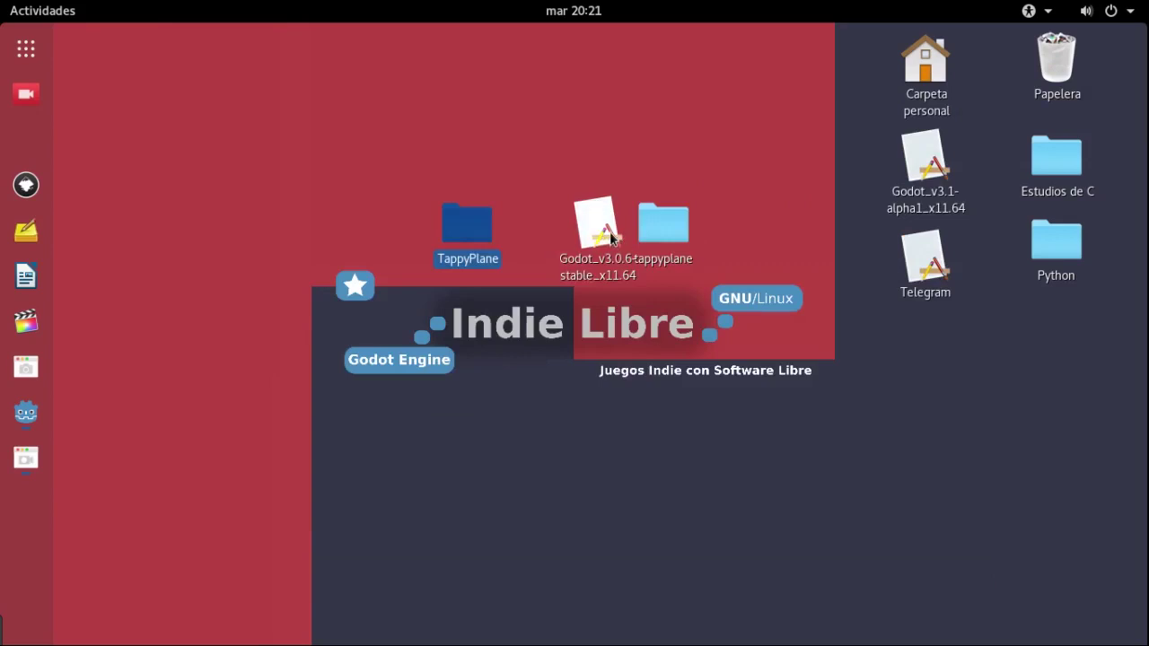
Raise the Godot 3.0.6 launcher, shift and browse the tappyplane folder, then select the launcher
drag(610, 238, 611, 170)
mouse_move(674, 256)
mouse_down()
mouse_move(714, 294)
mouse_move(667, 264)
mouse_up()
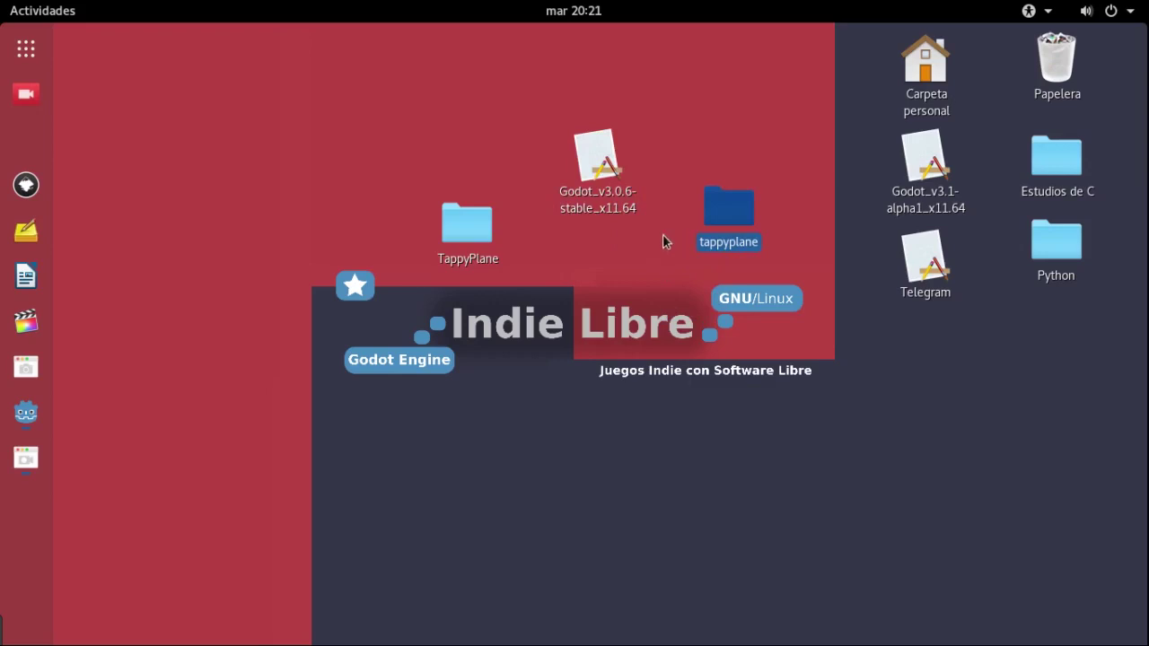
double_click(725, 230)
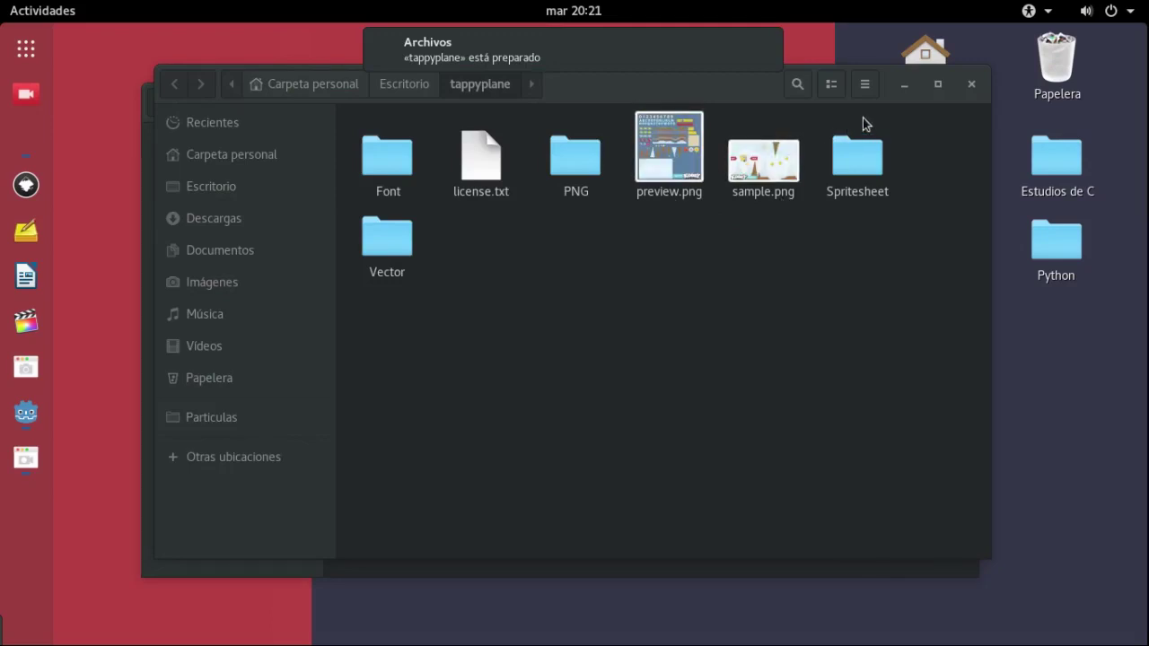
click(970, 85)
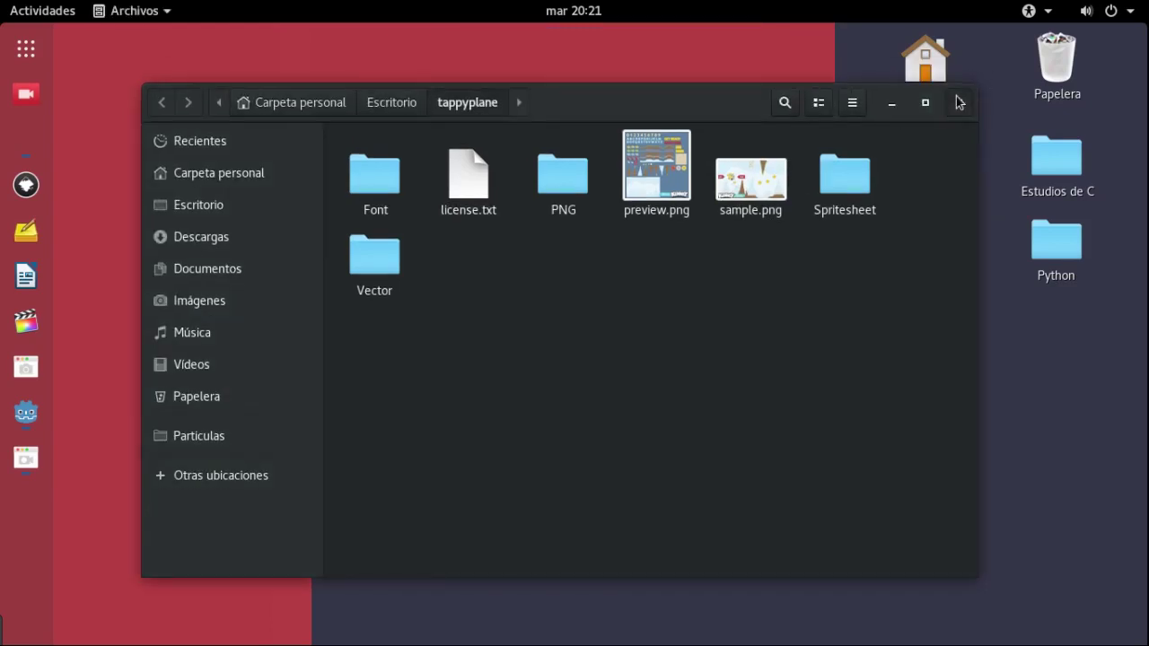
click(958, 102)
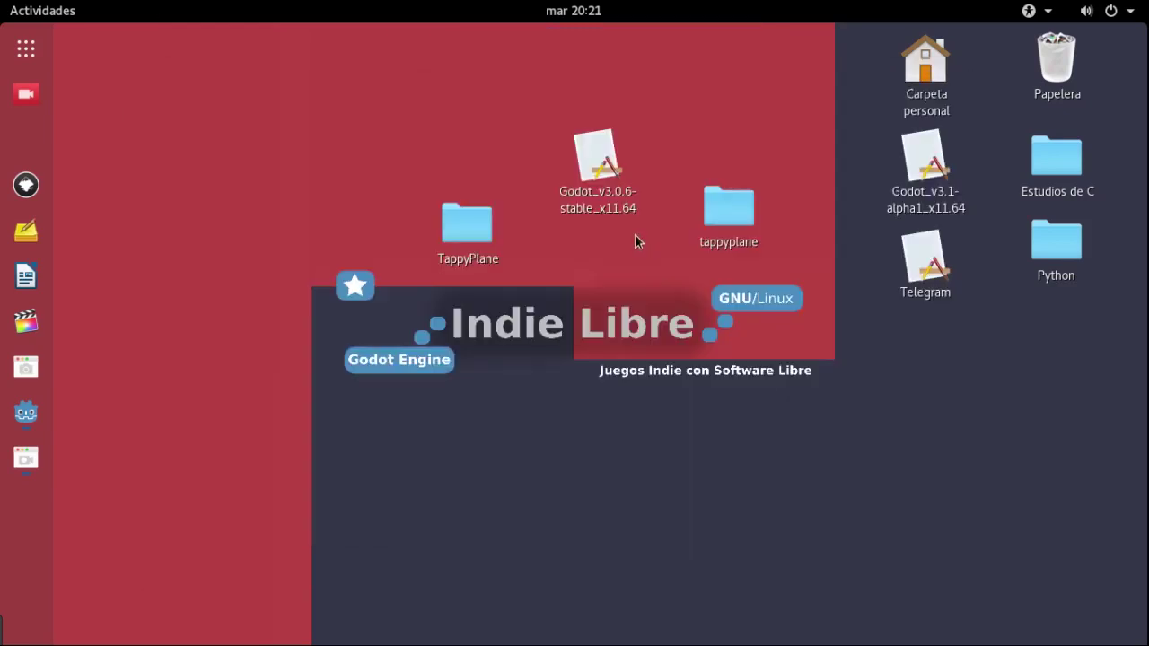
click(608, 196)
Launch Godot and create project 'Curso de Tappy Plane' in a new Escritorio folder, opening it
double_click(608, 196)
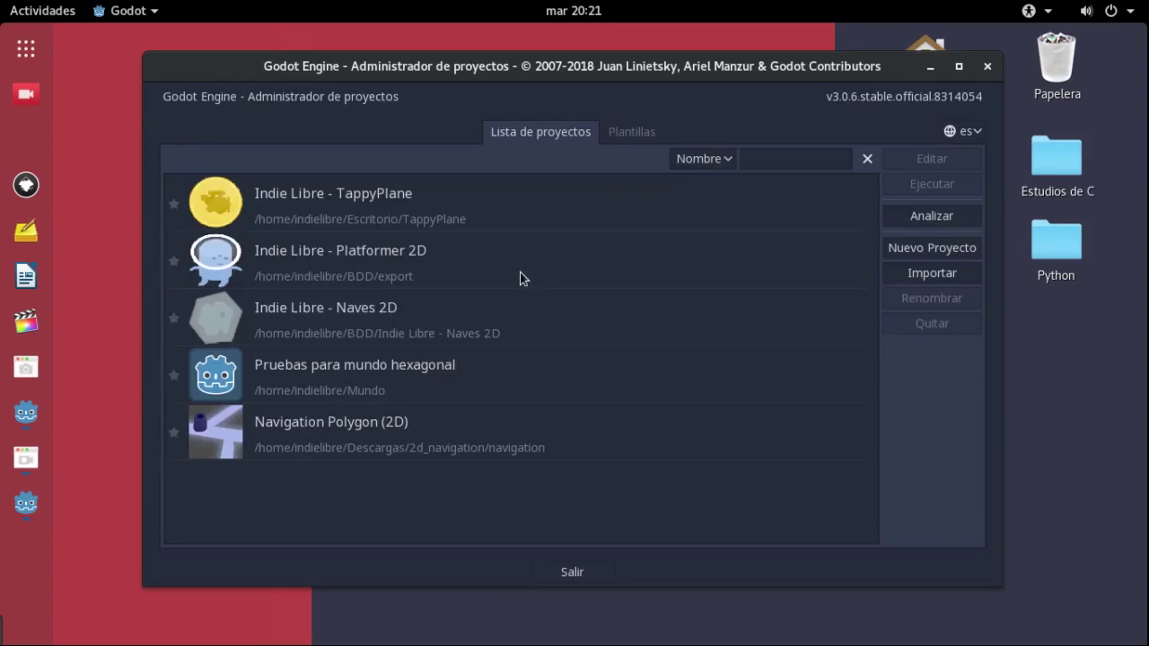
click(917, 249)
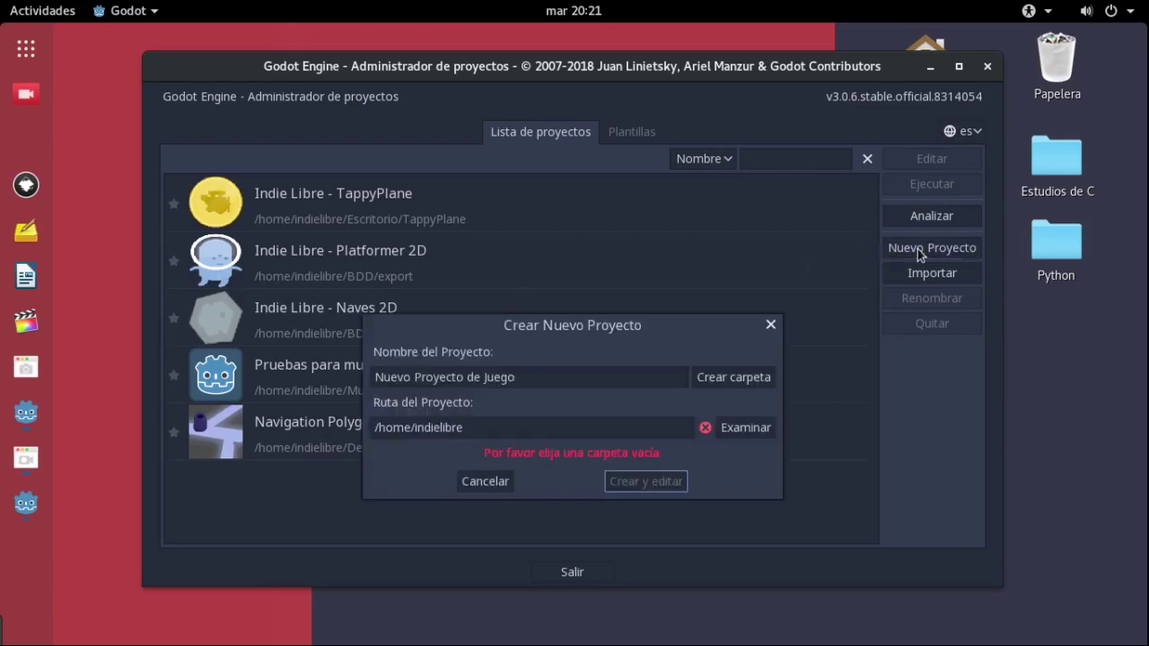
double_click(637, 382)
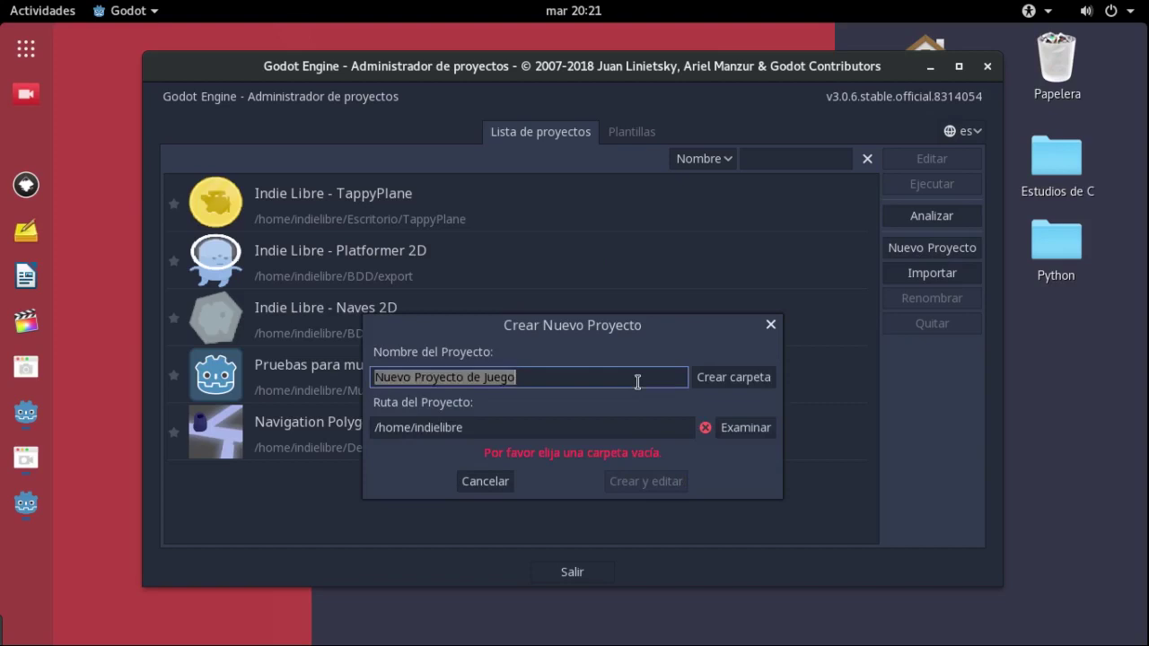
text(Curso )
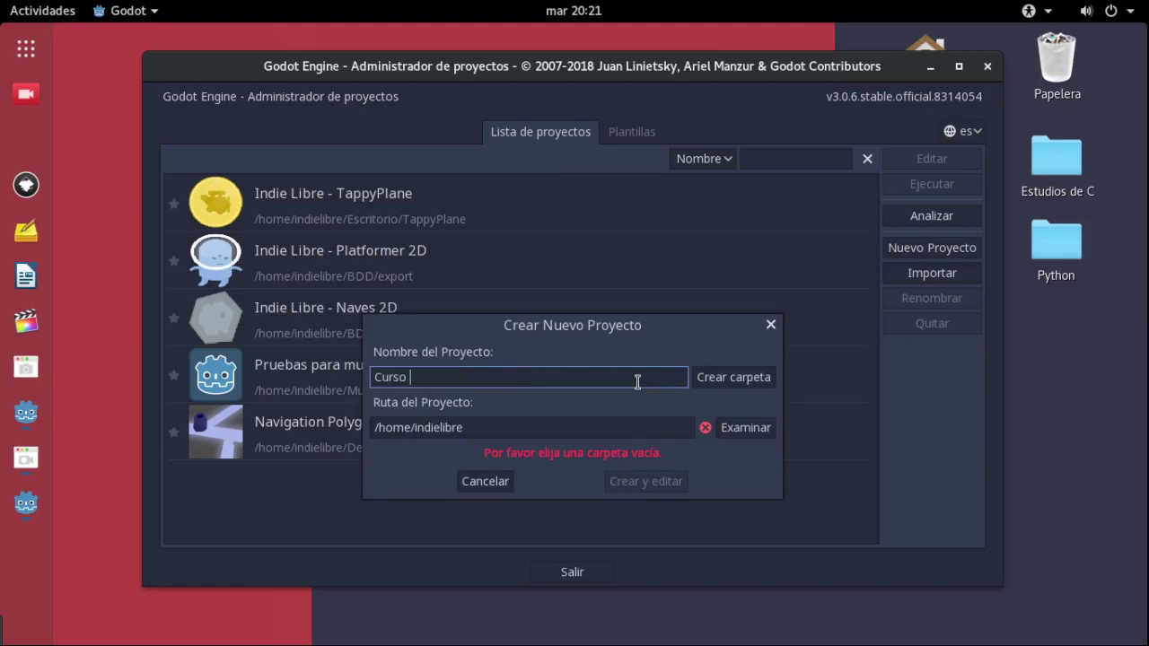
text(de Tappy Plane)
click(545, 427)
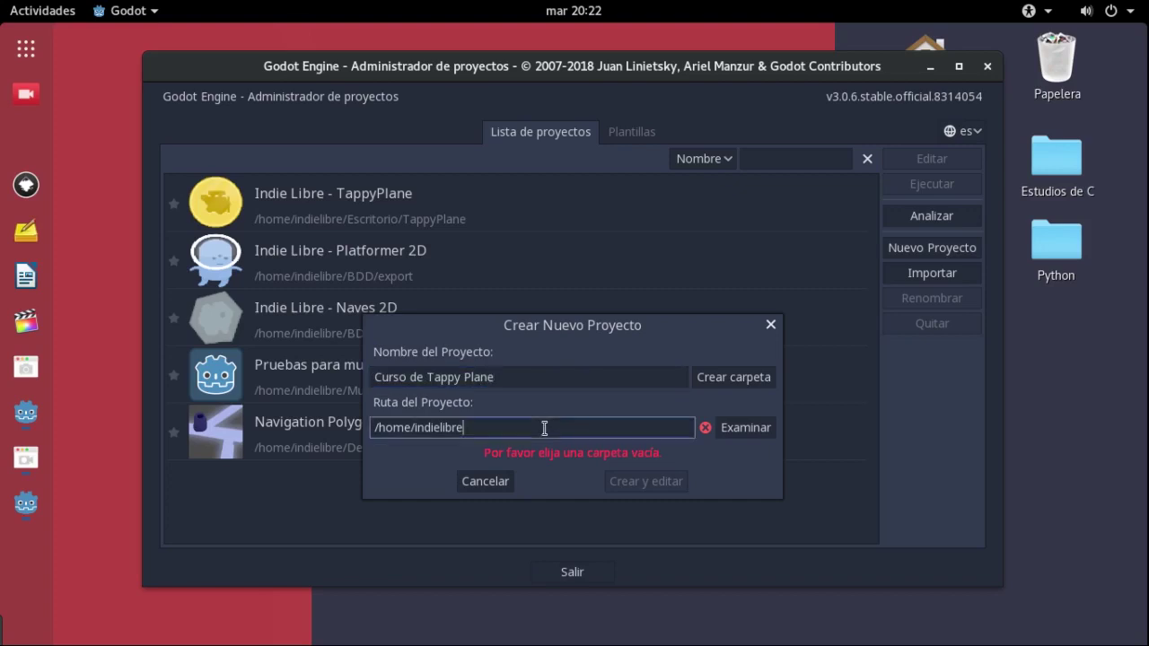
text(/Escritorio)
click(567, 375)
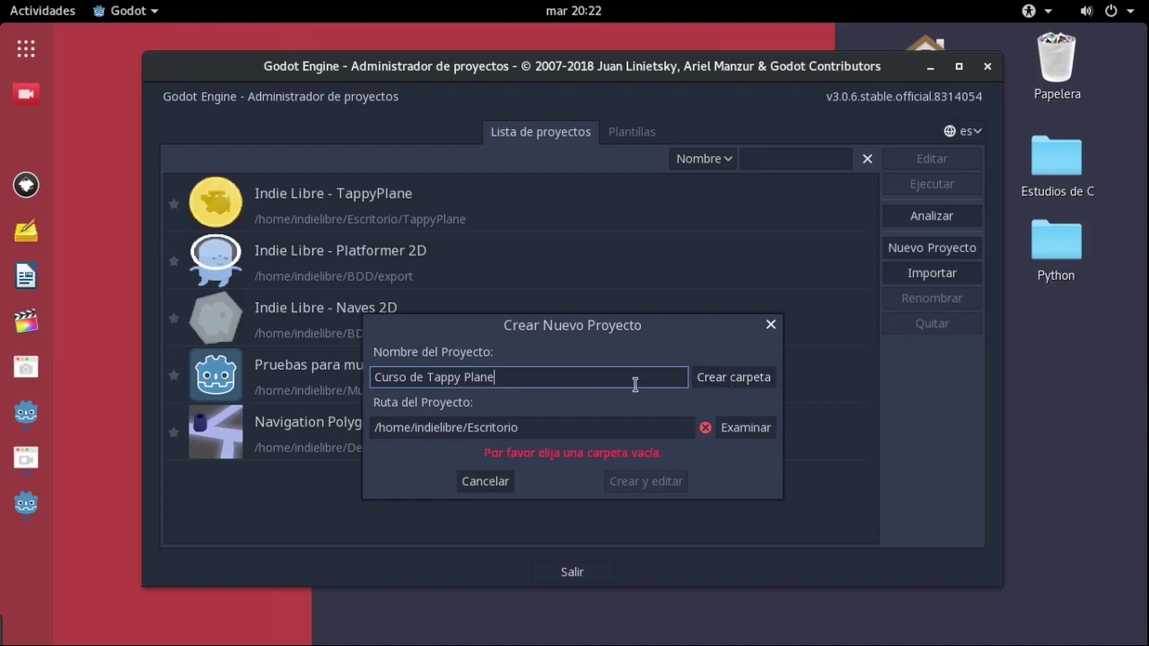
click(707, 385)
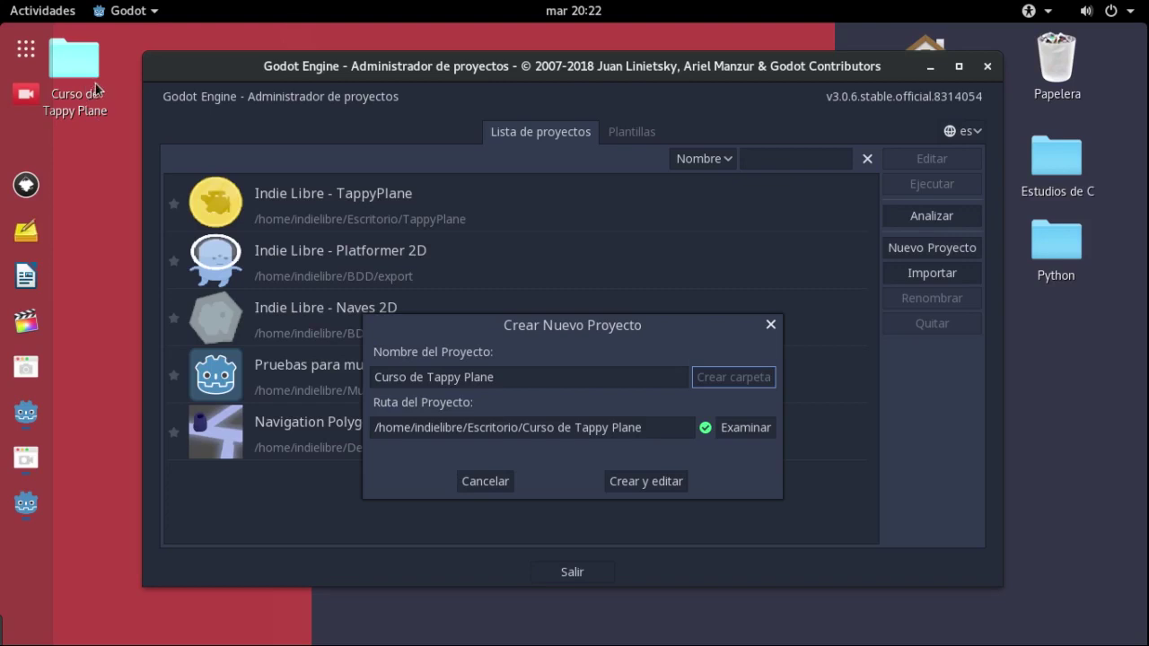
click(643, 482)
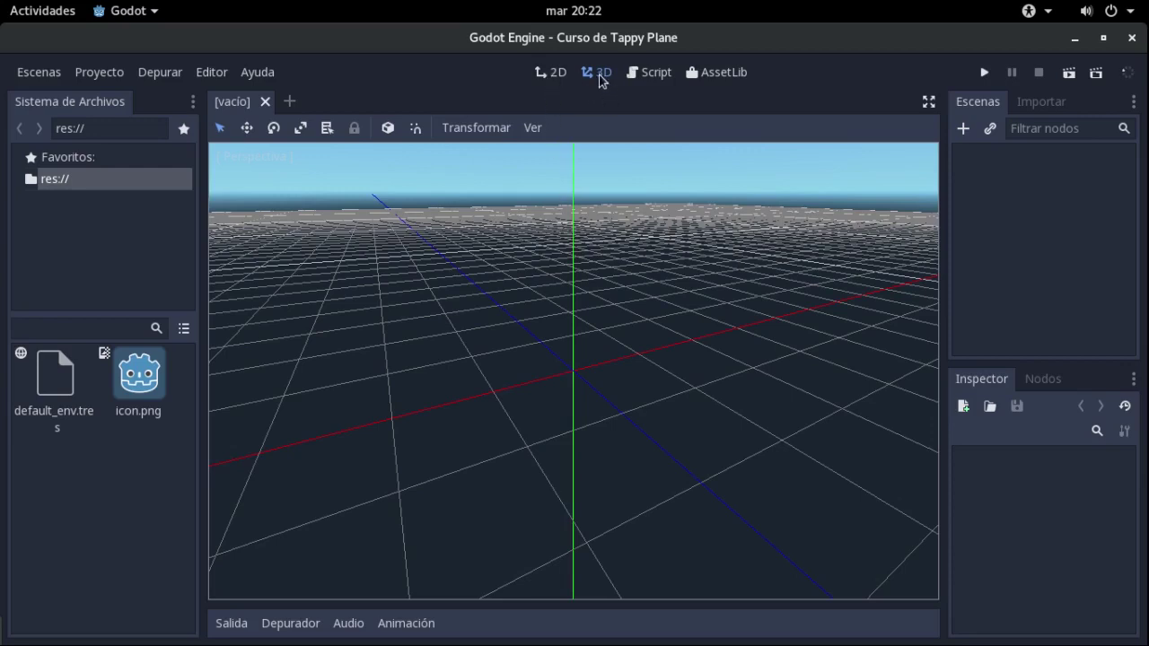
Switch from the 2D view to the Script workspace and narrow the script list panel
click(551, 75)
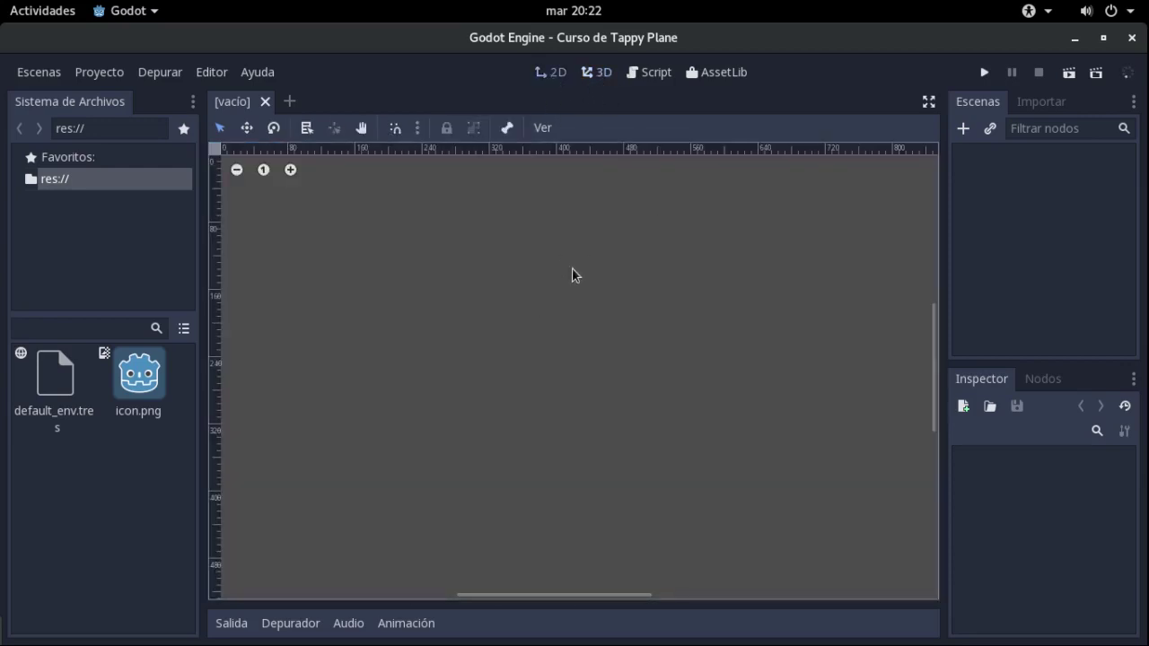
scroll(591, 262, down, 1)
scroll(593, 261, down, 1)
scroll(551, 269, down, 1)
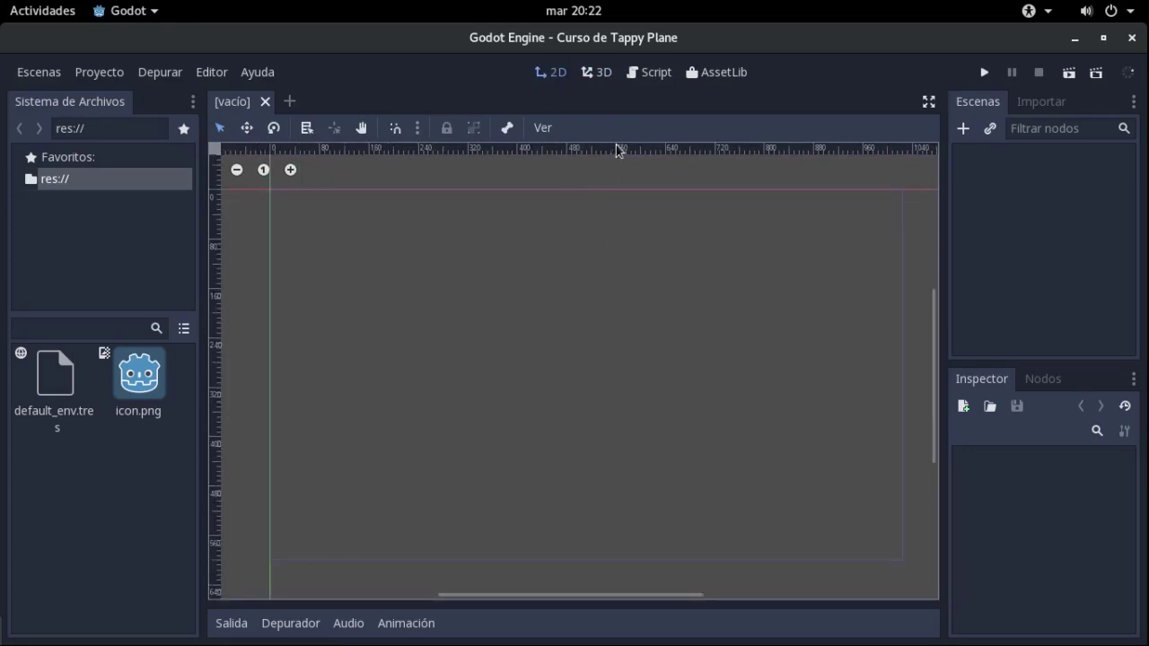
click(652, 76)
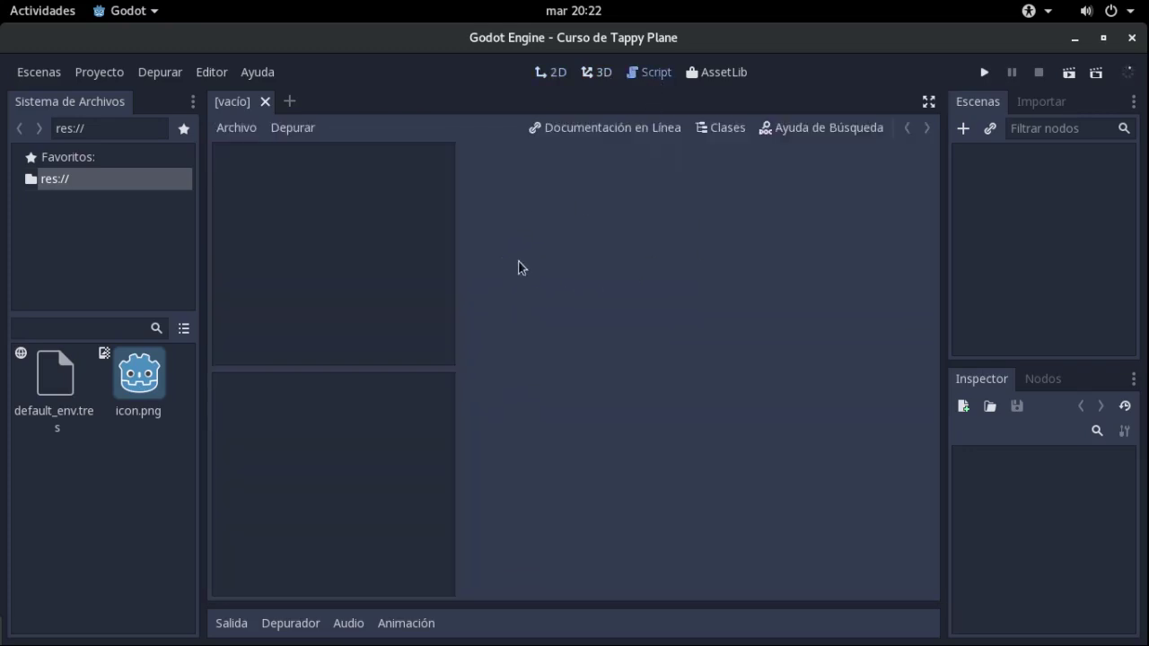
drag(456, 261, 325, 255)
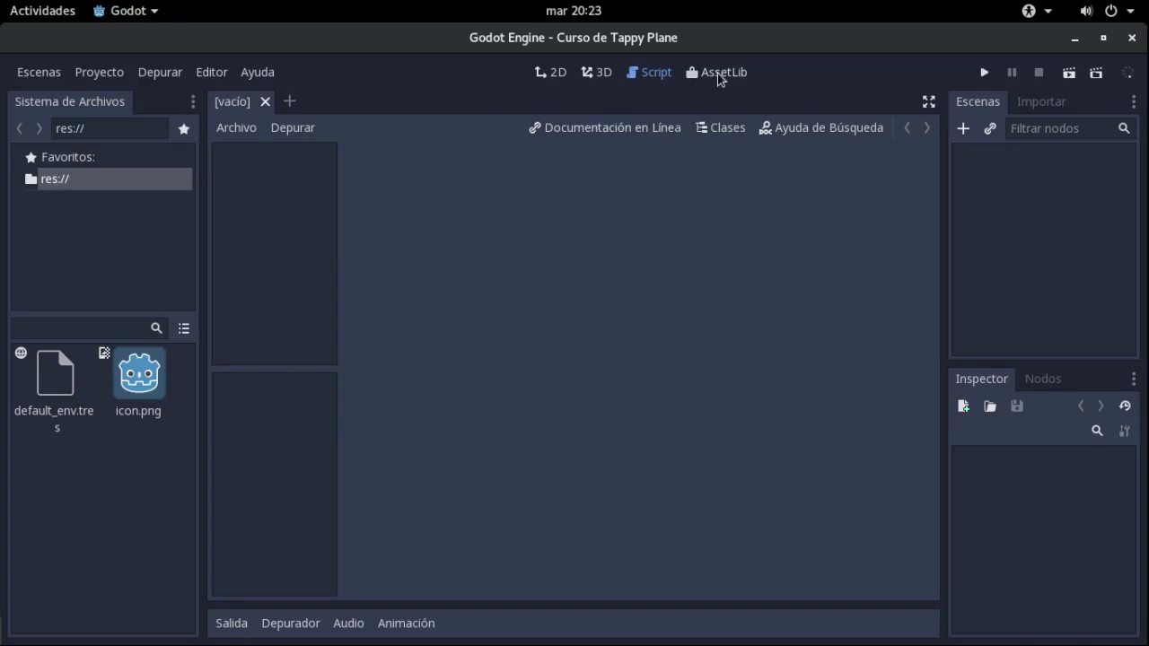
Visit the AssetLib, then go back through 2D to the Script workspace
click(719, 78)
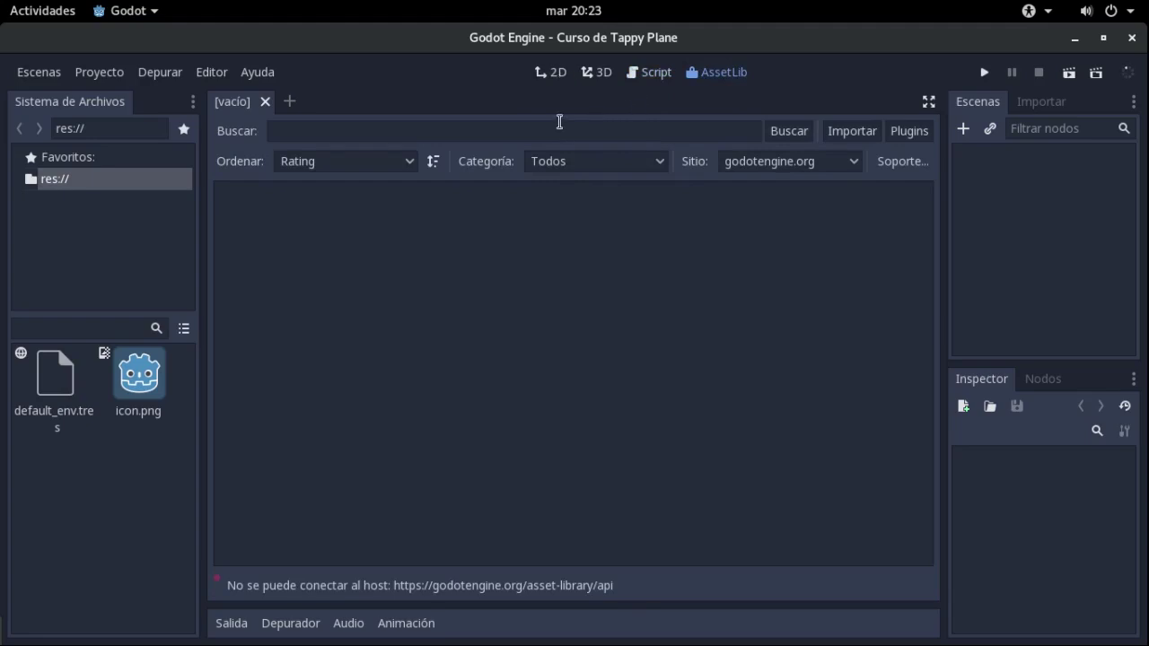
click(549, 73)
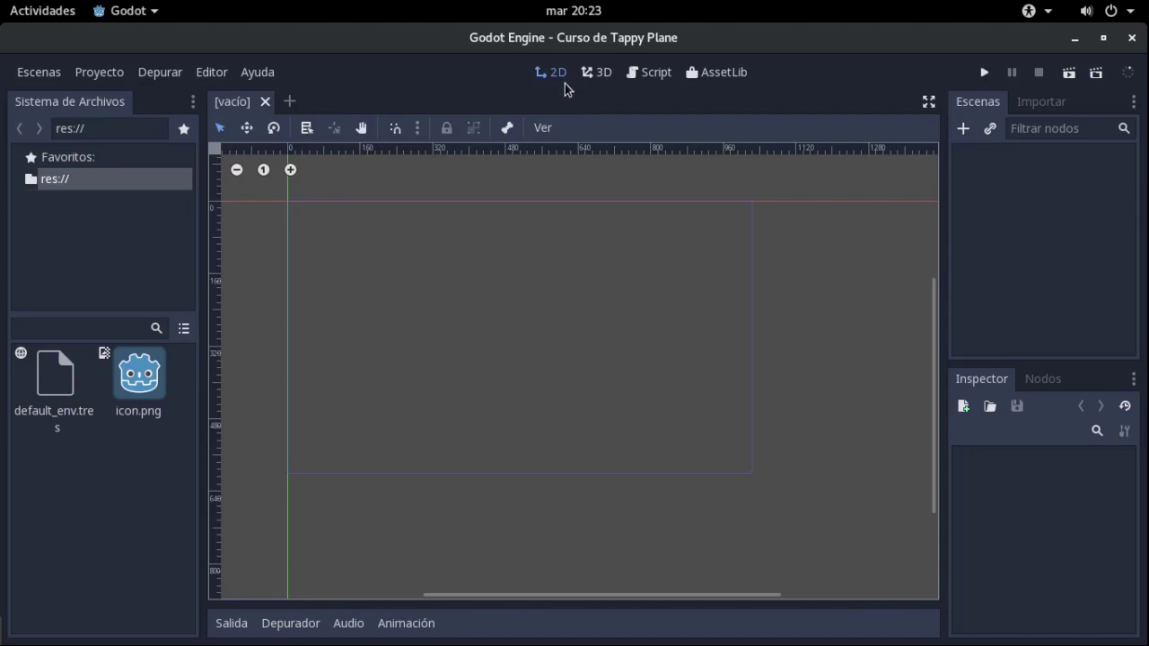
click(640, 76)
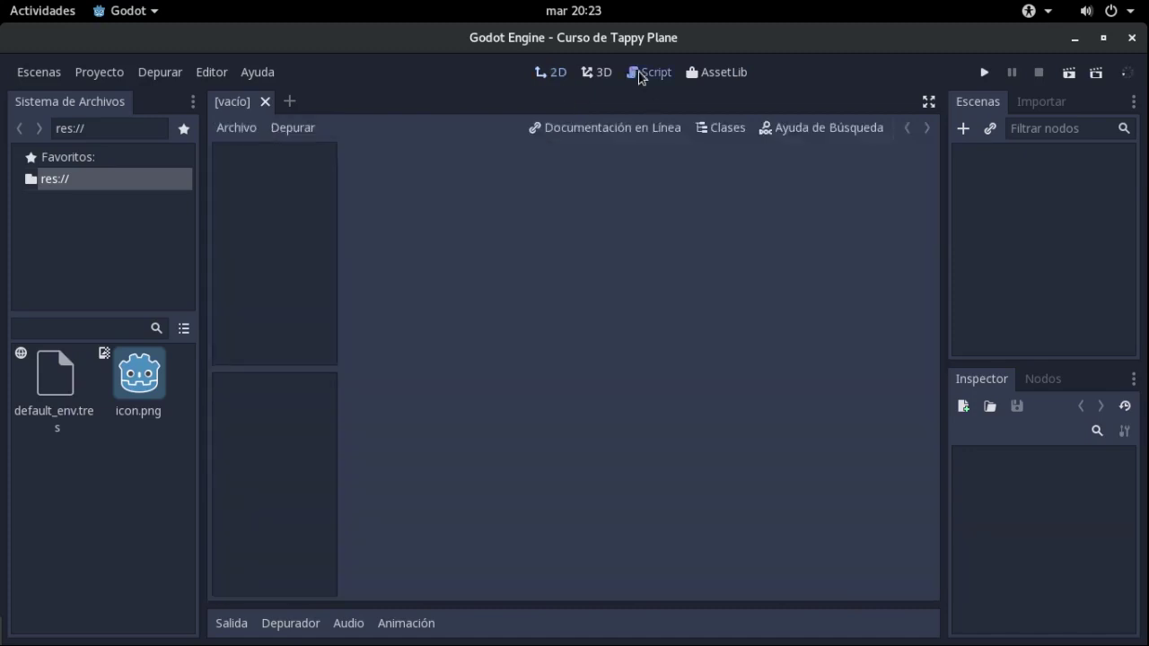
Return to the 2D canvas, zoom it, and bring up the Importar dock
click(551, 73)
scroll(558, 318, up, 2)
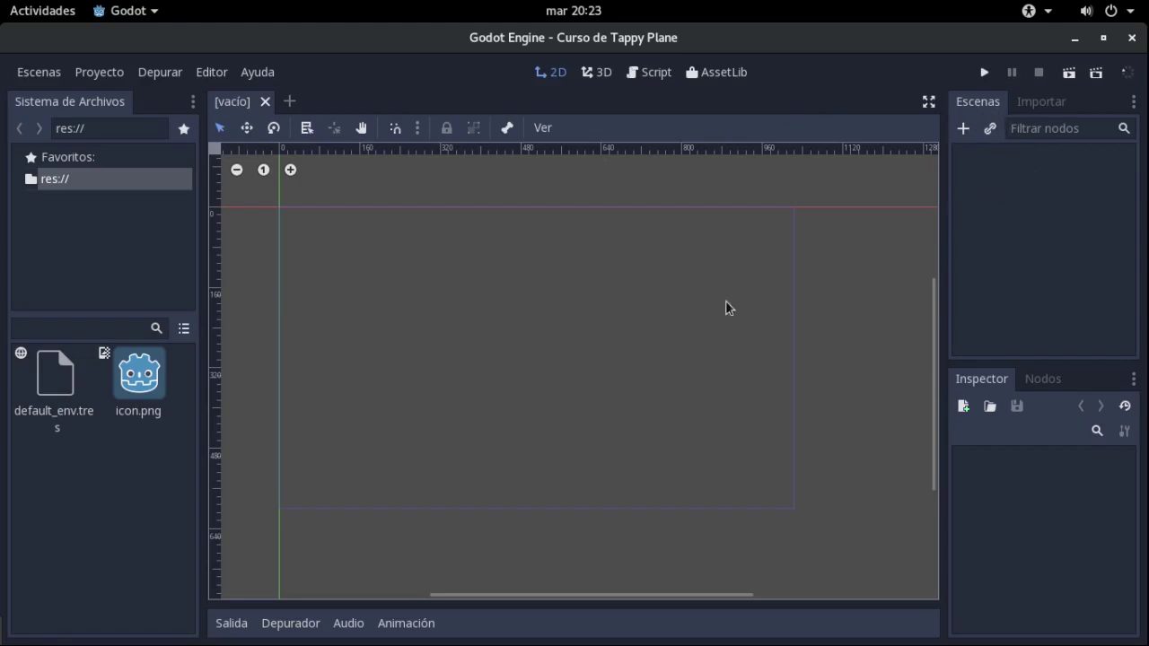
scroll(619, 284, up, 1)
scroll(628, 286, down, 1)
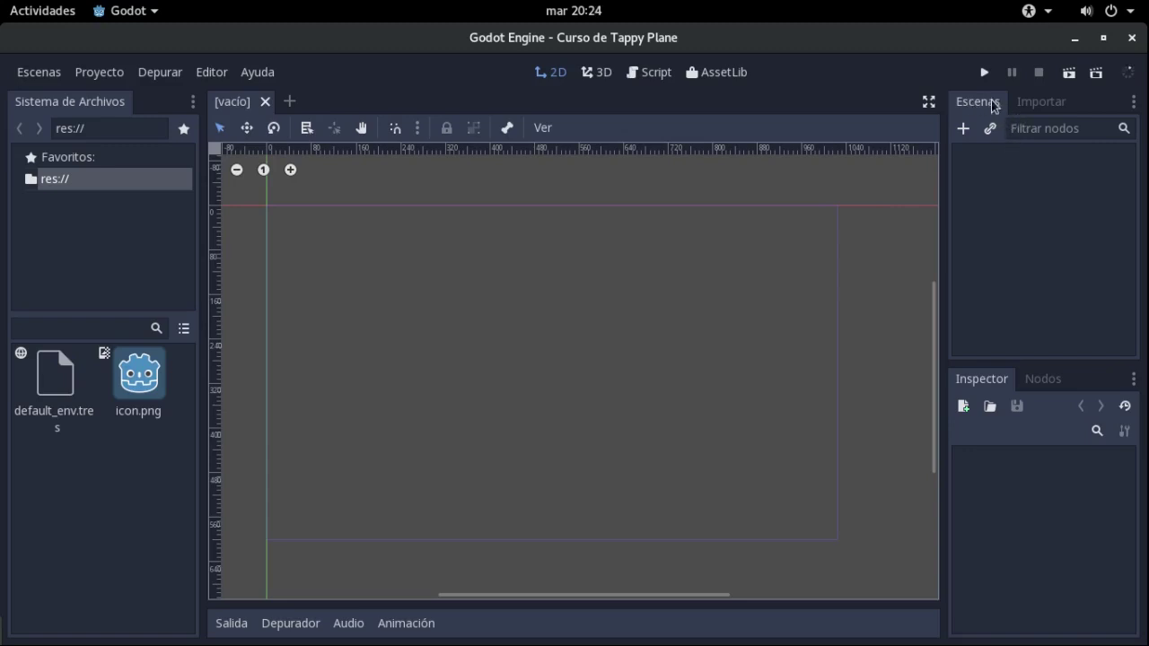
click(1032, 106)
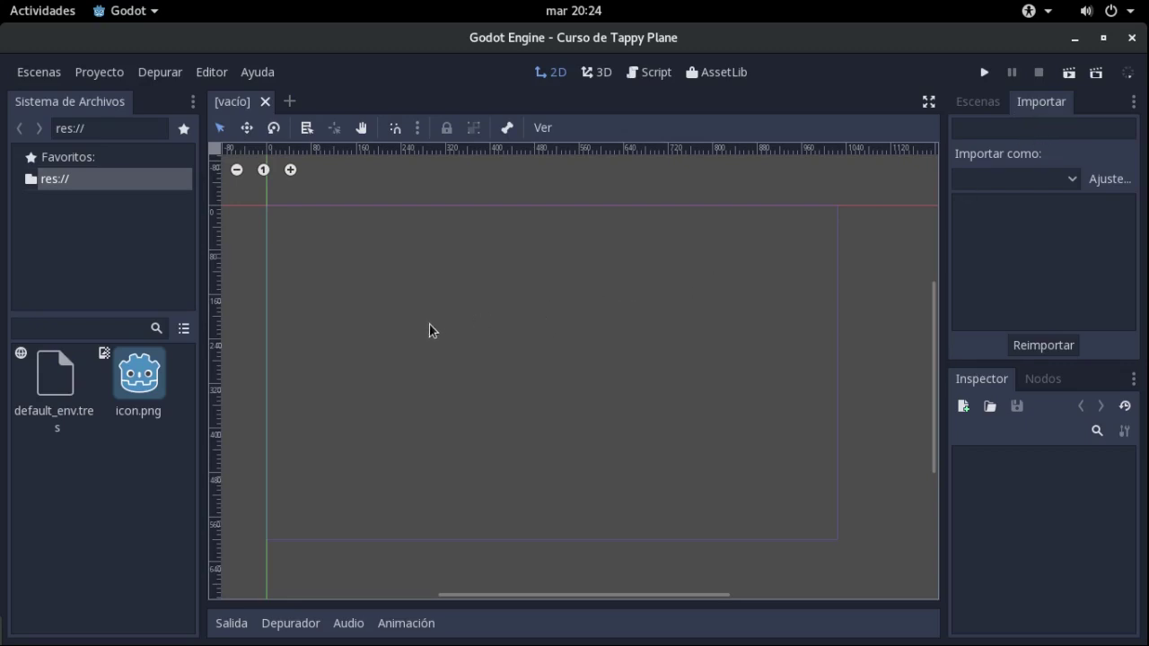
Review icon.png's texture import settings, including Lossless compression and Repeat disabled
click(134, 403)
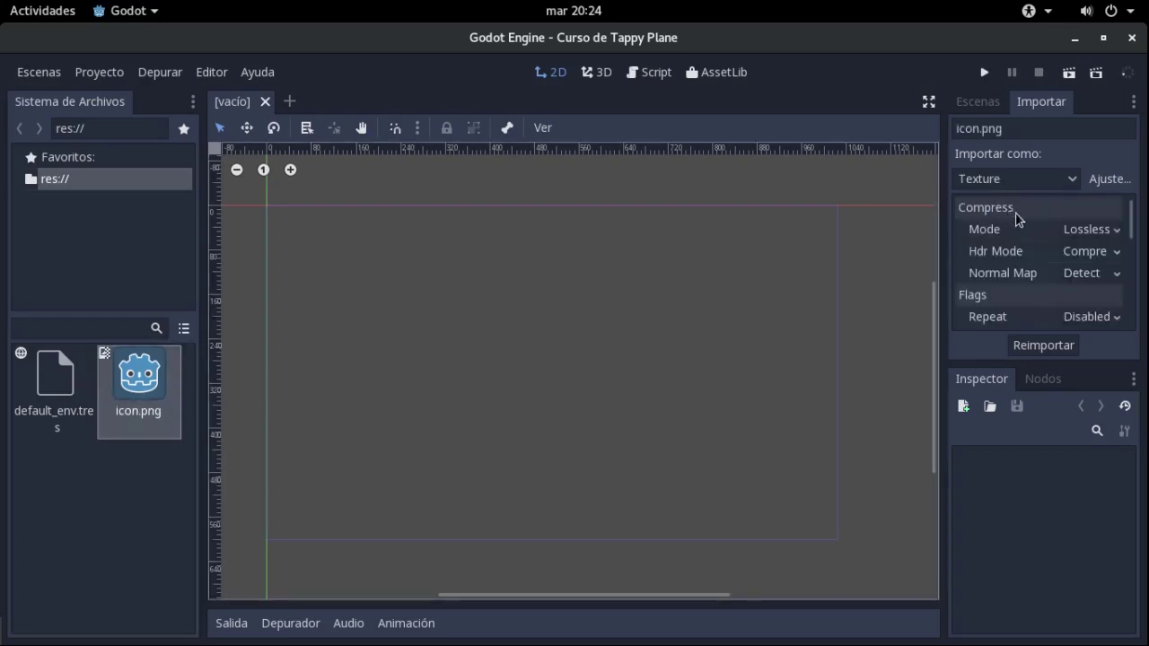
scroll(1019, 220, down, 1)
scroll(1019, 220, down, 1)
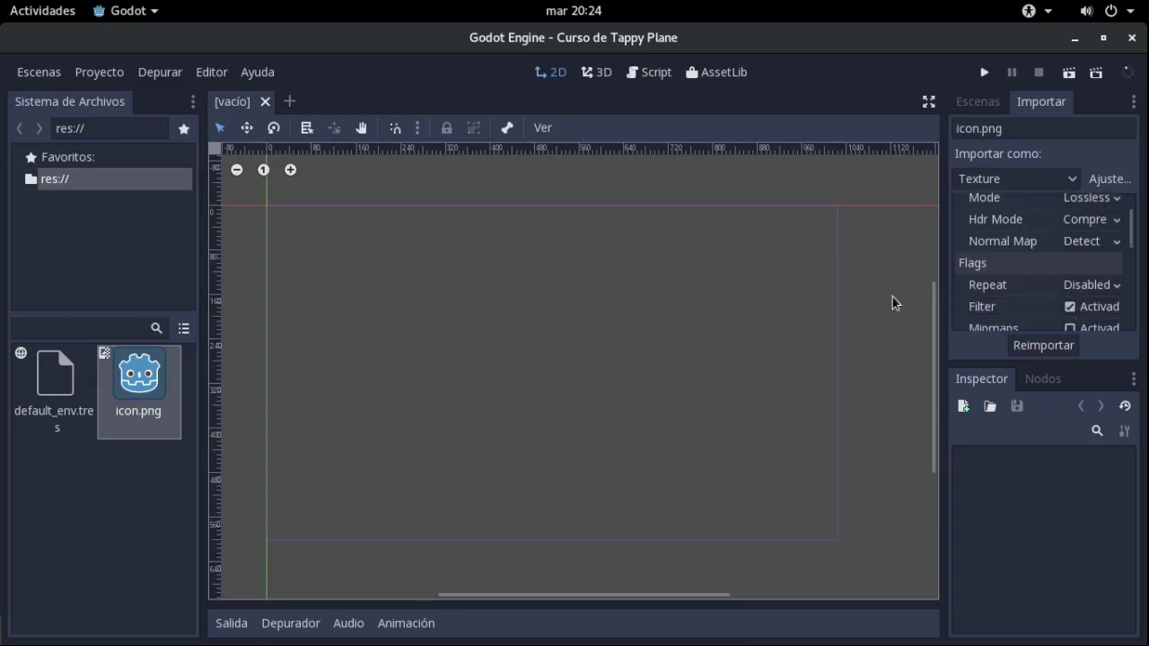
scroll(893, 303, down, 2)
scroll(682, 310, up, 1)
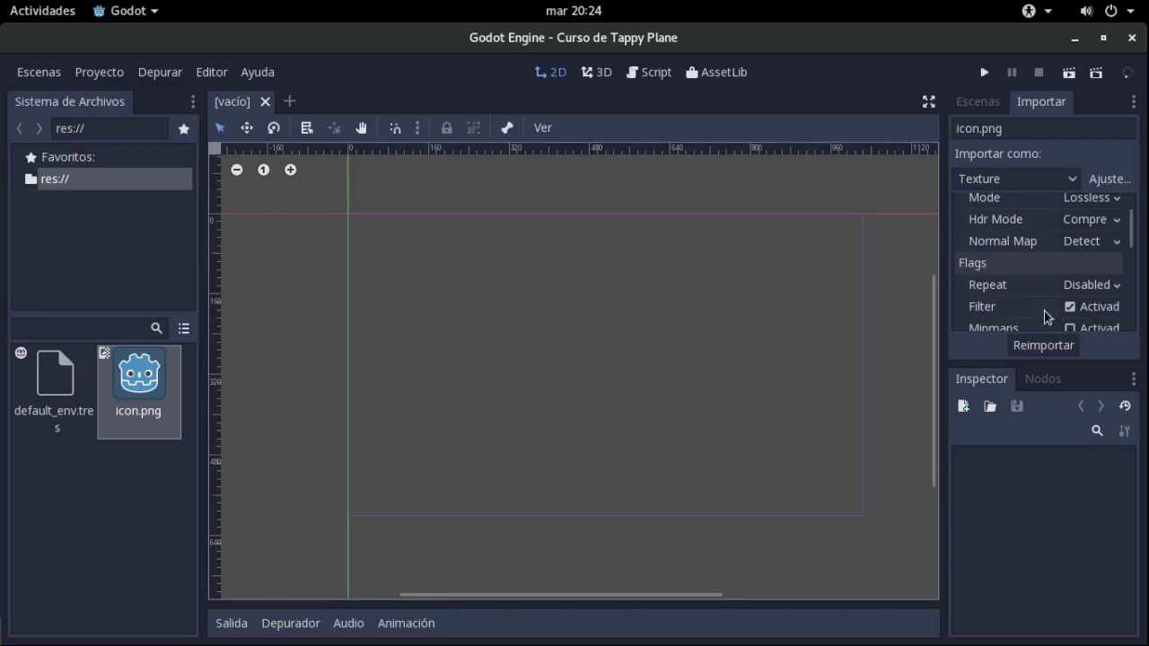
scroll(1023, 314, down, 3)
scroll(1029, 312, down, 1)
scroll(1029, 311, down, 1)
scroll(1029, 311, down, 1)
scroll(1027, 307, down, 1)
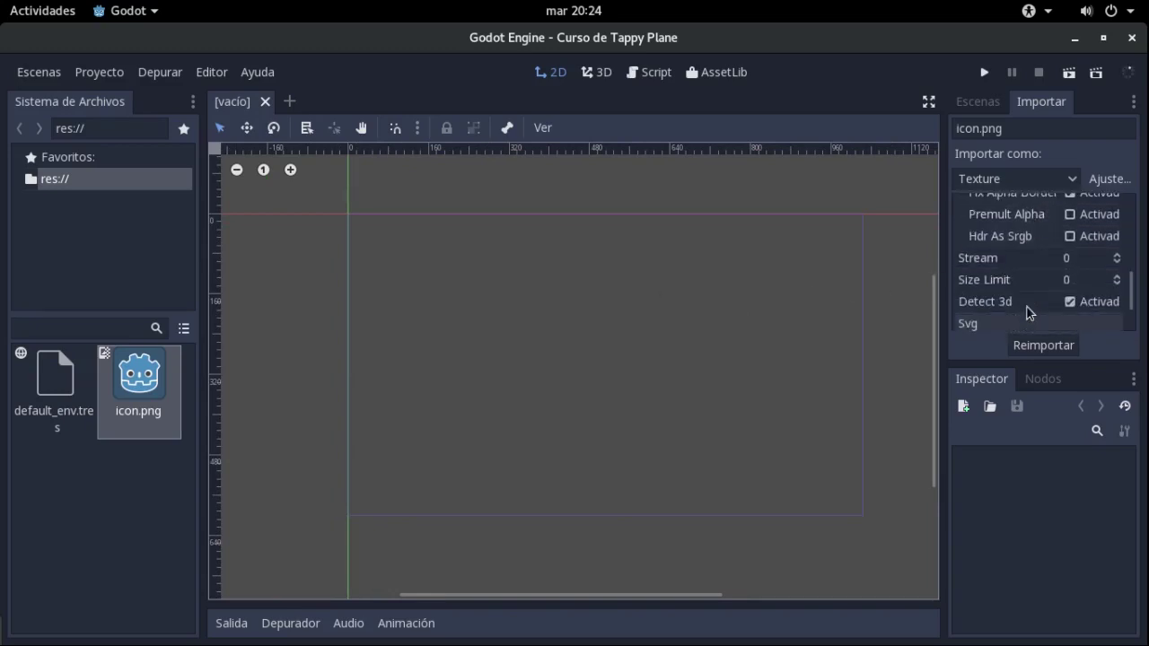
scroll(1034, 260, up, 2)
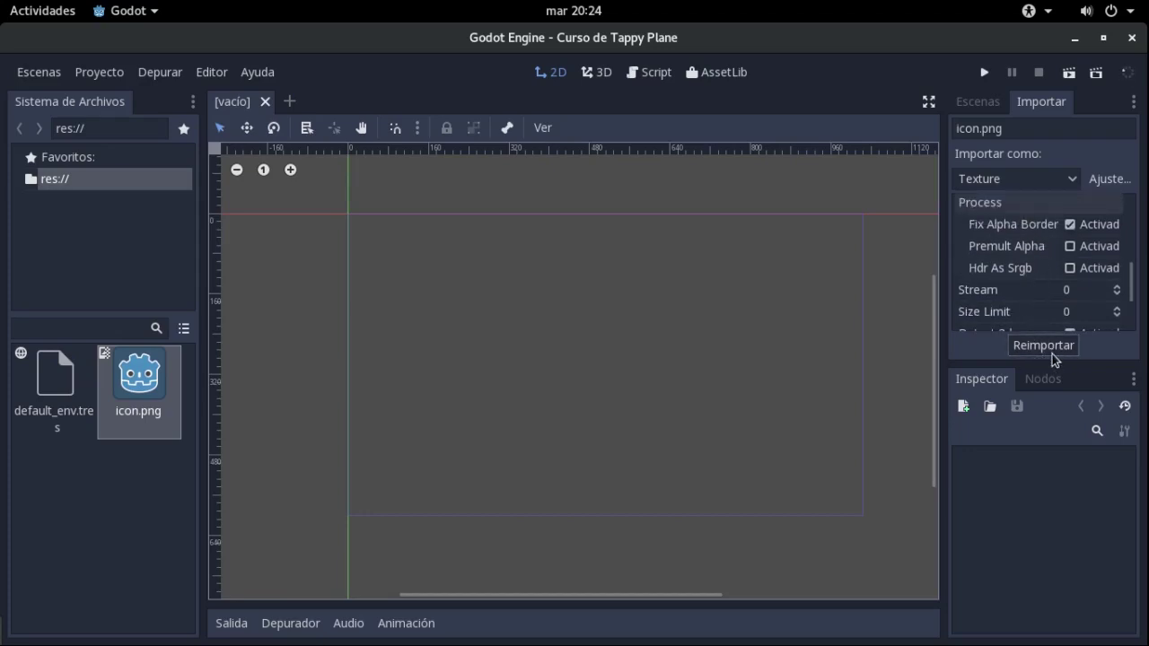
scroll(1024, 282, up, 2)
scroll(1025, 282, up, 2)
scroll(1023, 282, up, 1)
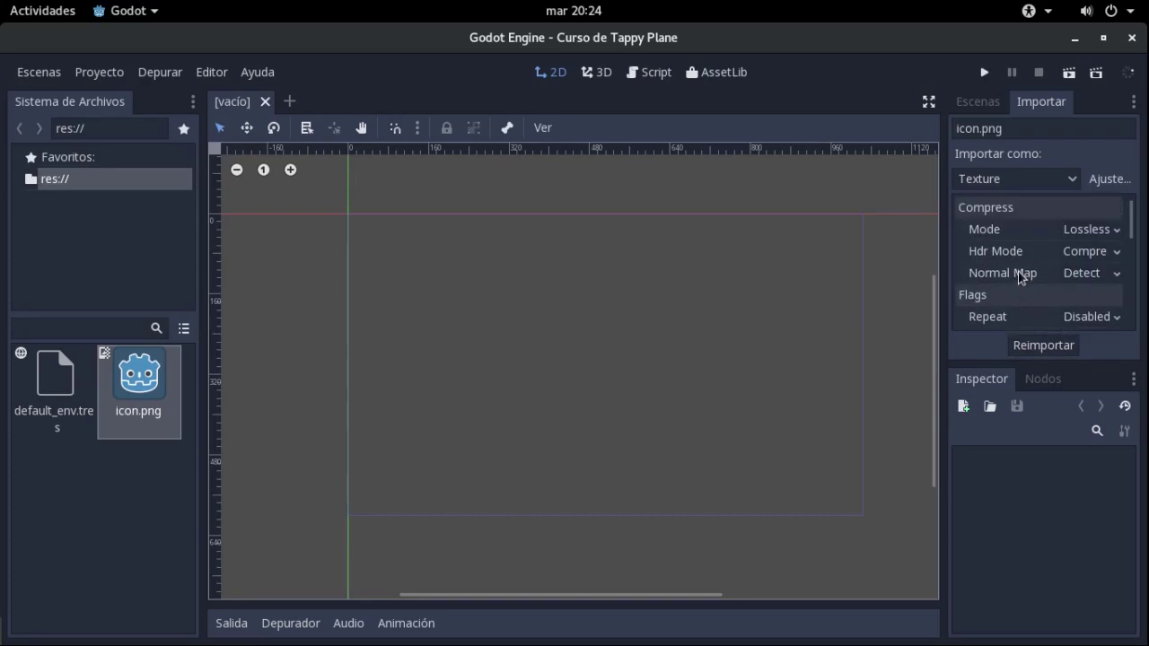
Switch back to the Escenas dock after one more look at Importar
click(977, 103)
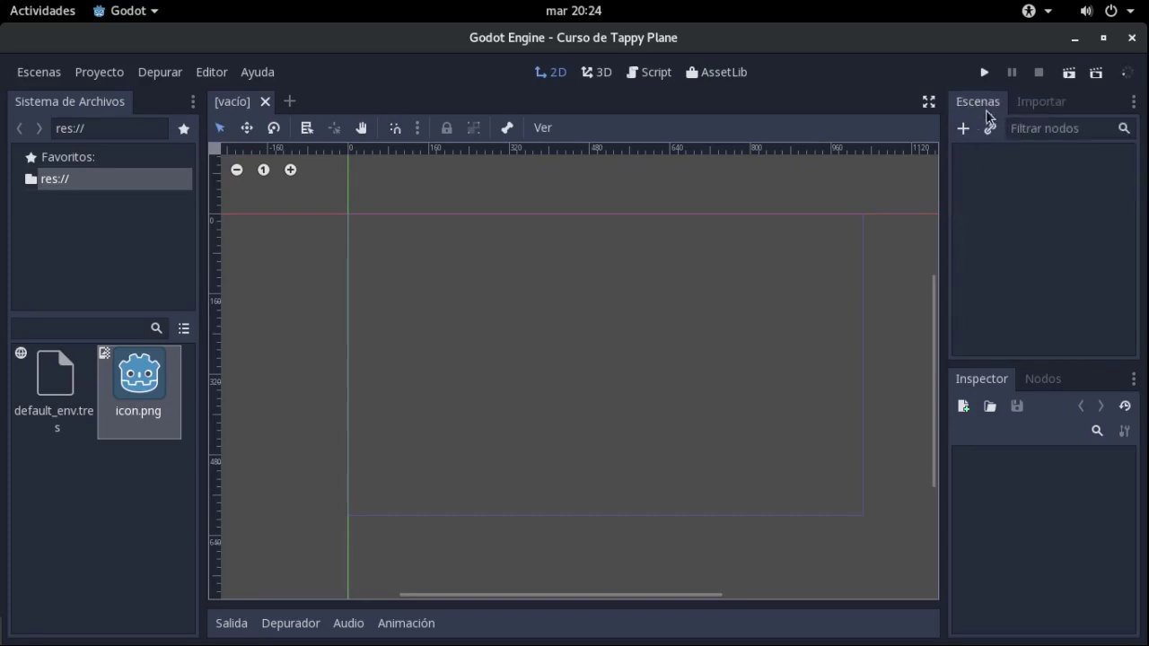
click(1032, 103)
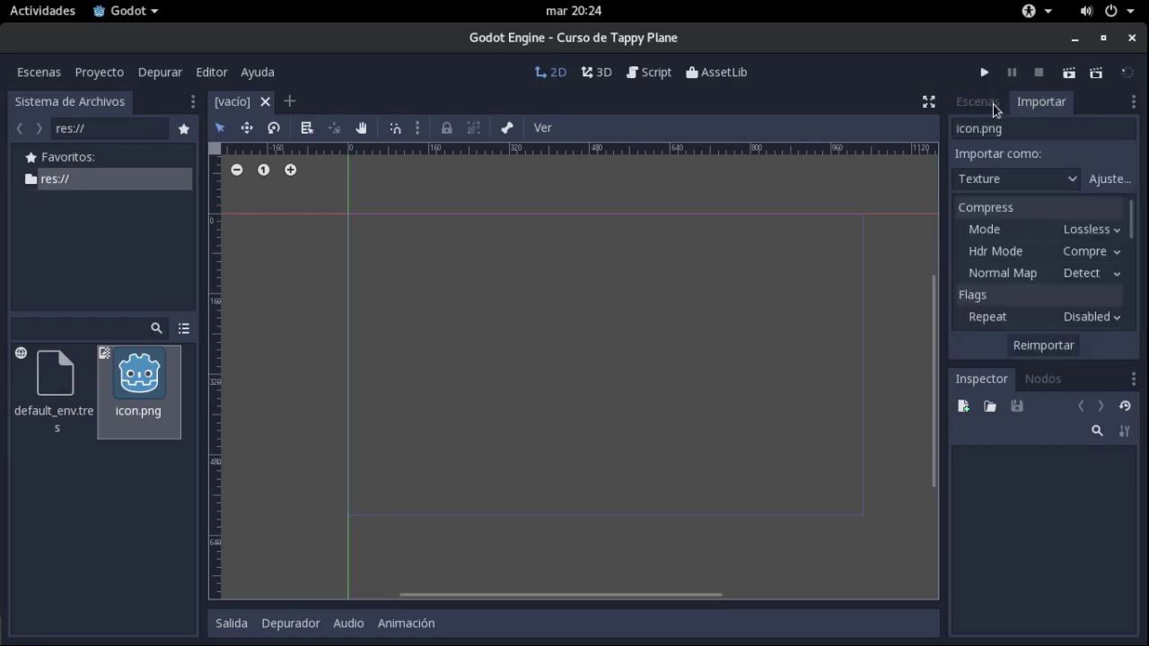
click(994, 106)
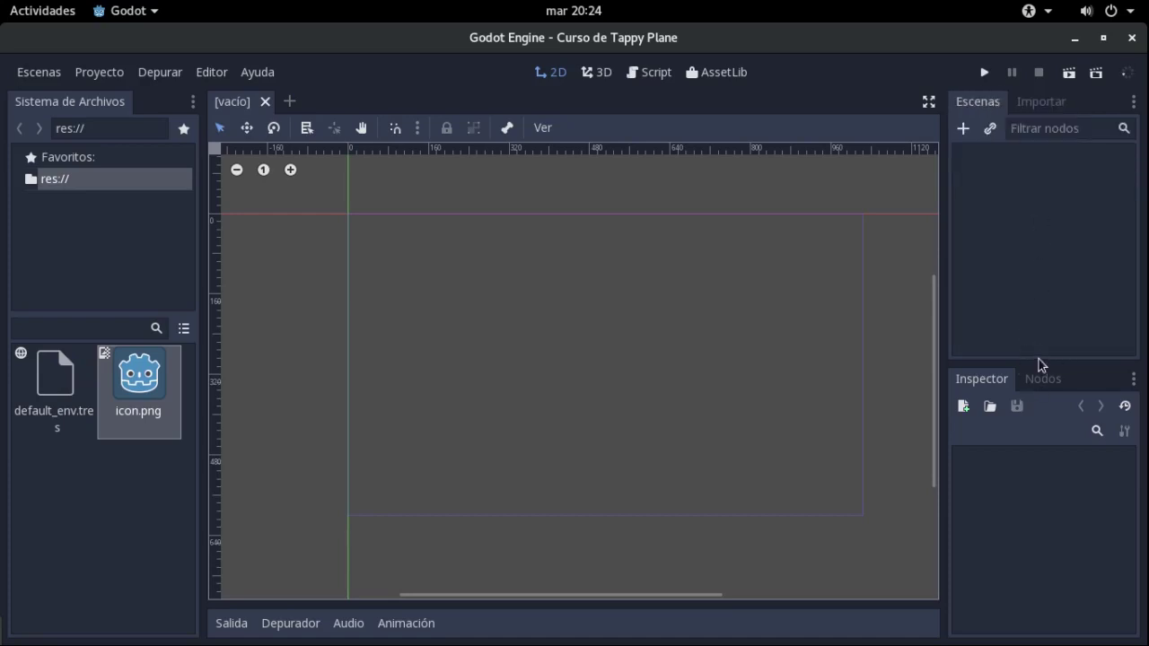
Resize the Escenas/Inspector split and show the Nodos signals-and-groups dock instead
drag(1040, 363, 1040, 291)
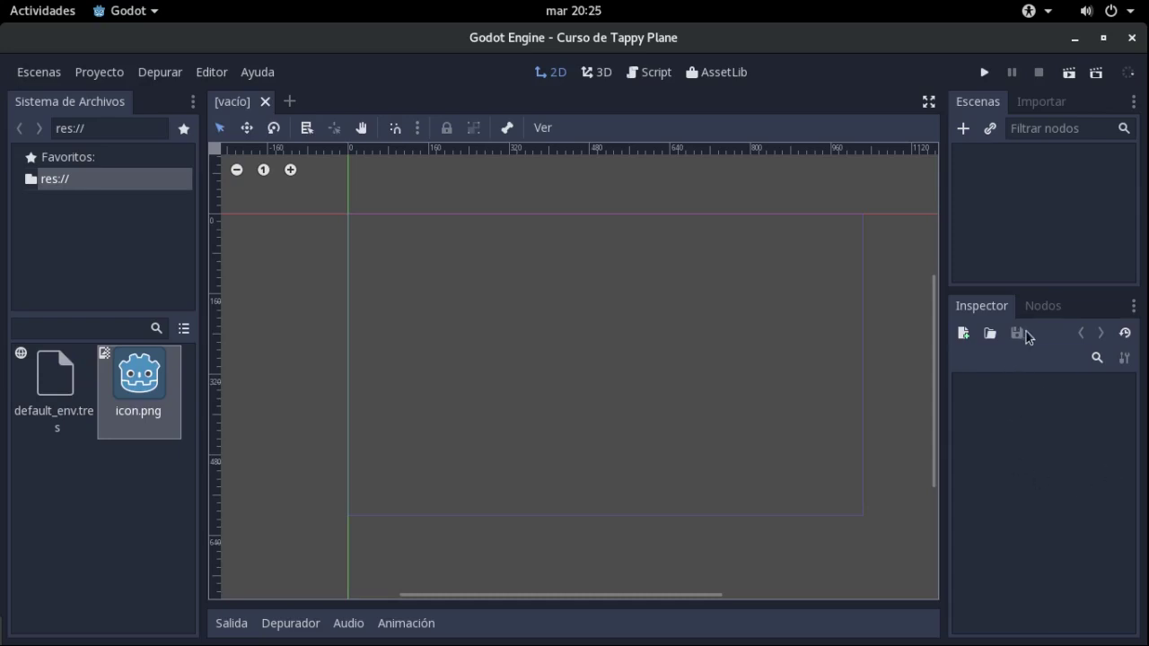
click(1040, 305)
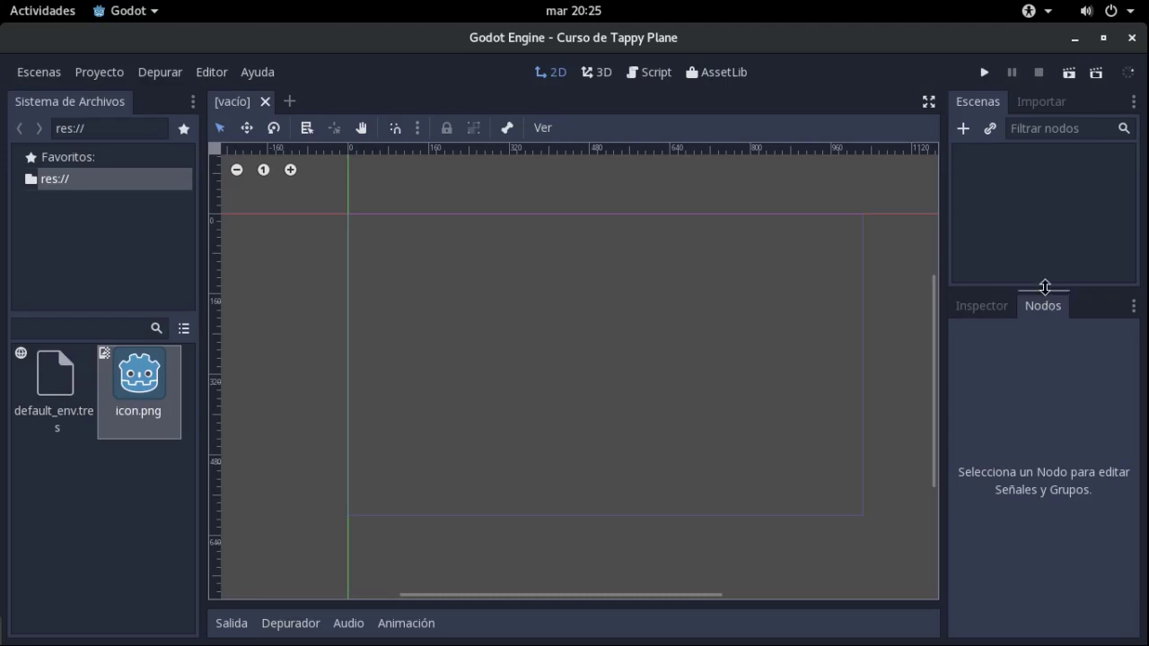
drag(1045, 288, 1045, 321)
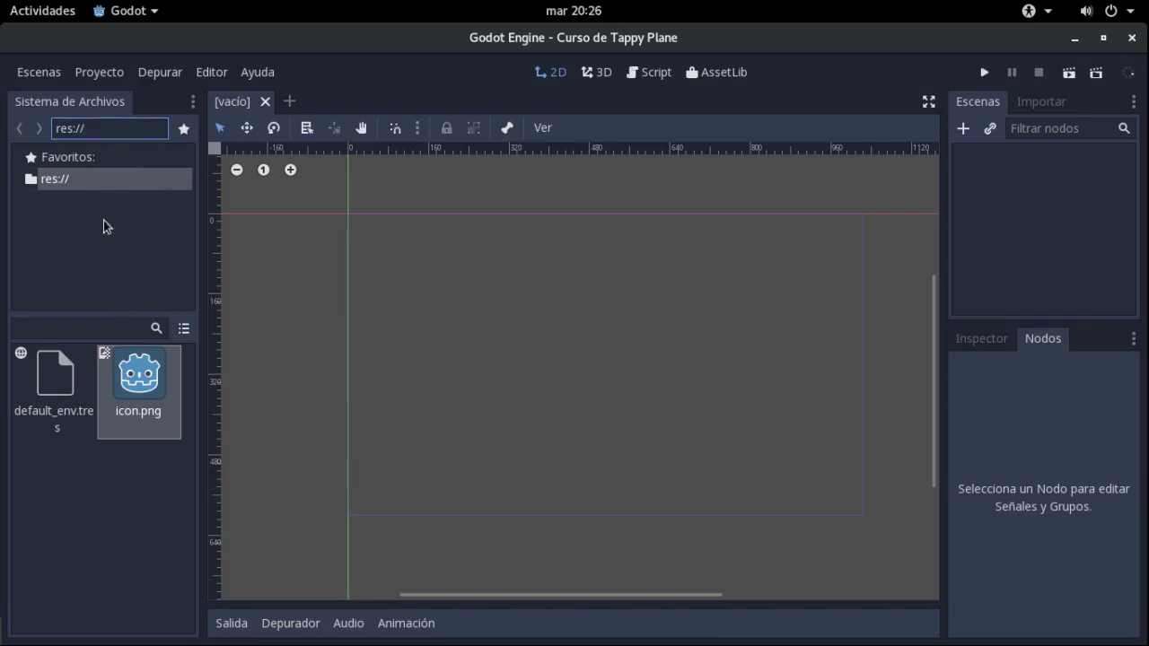
Open the project folder in GNOME Files from the FileSystem dock's context menu
right_click(109, 476)
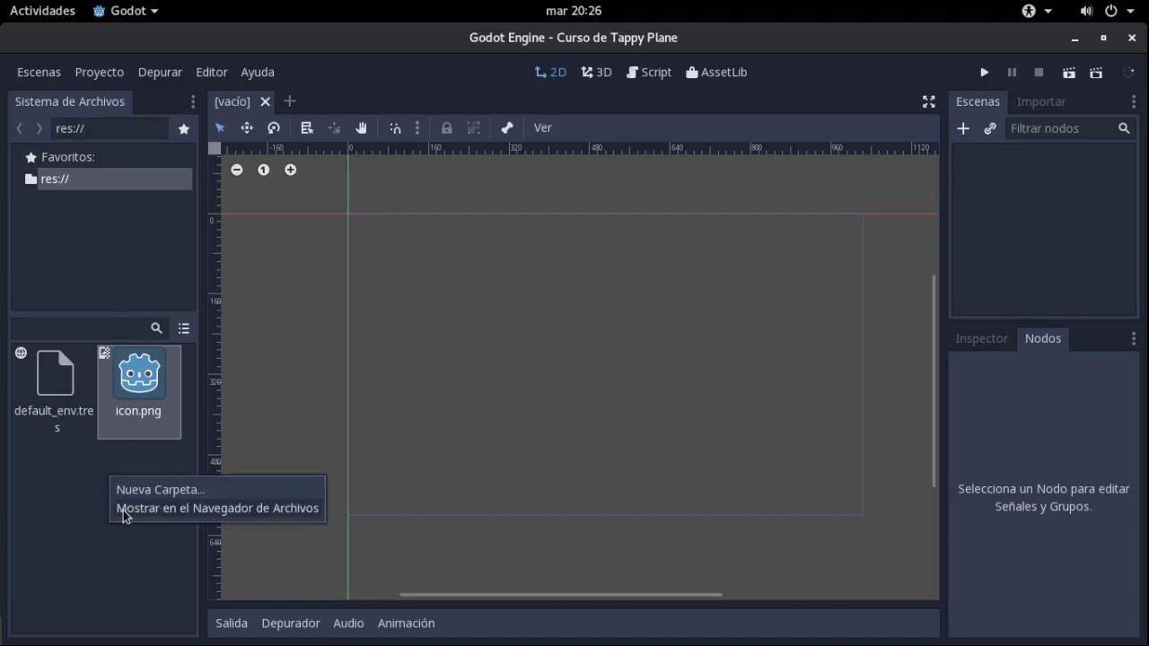
click(124, 510)
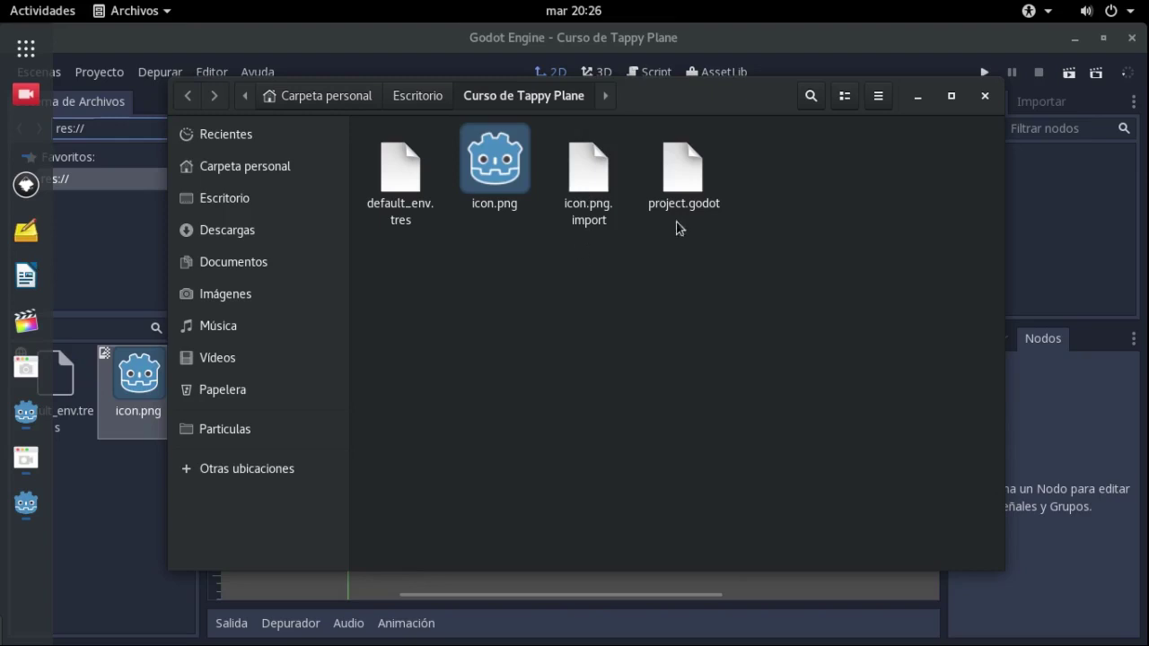
drag(718, 114, 723, 133)
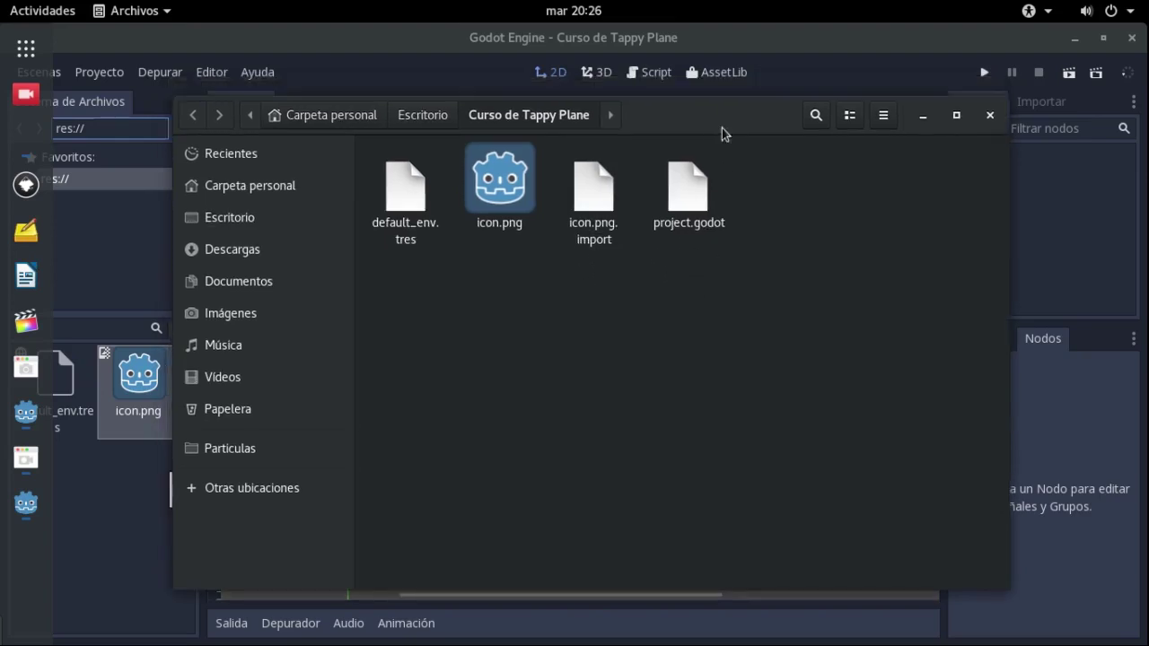
Create a new folder named Jugador there and close the file manager
right_click(764, 189)
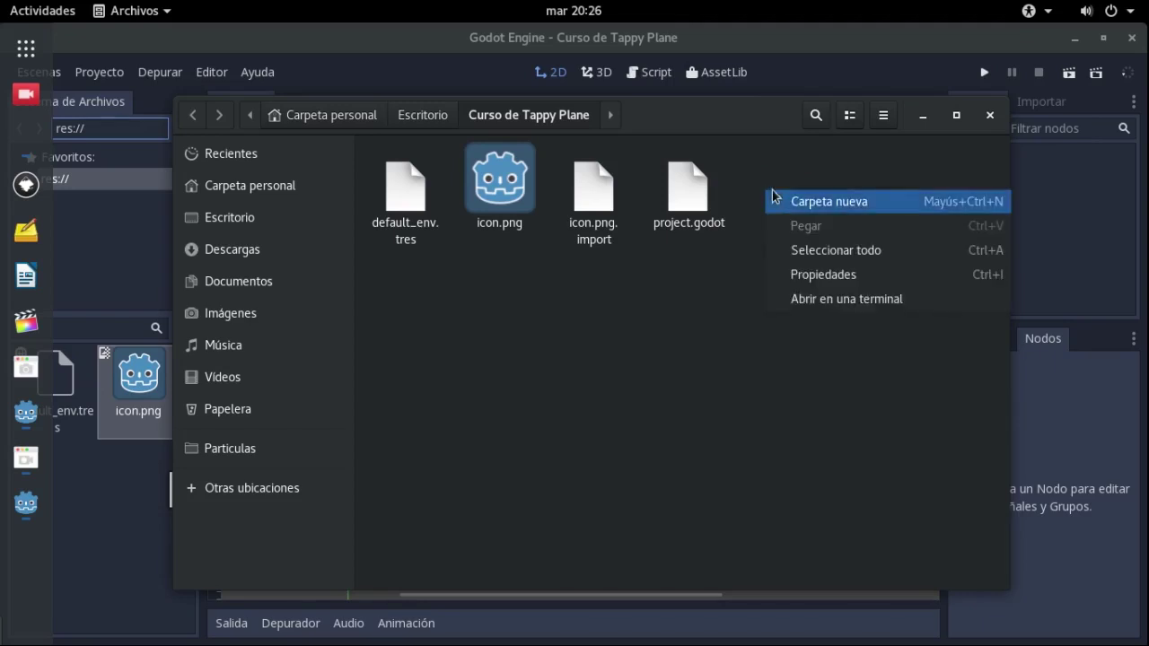
click(781, 200)
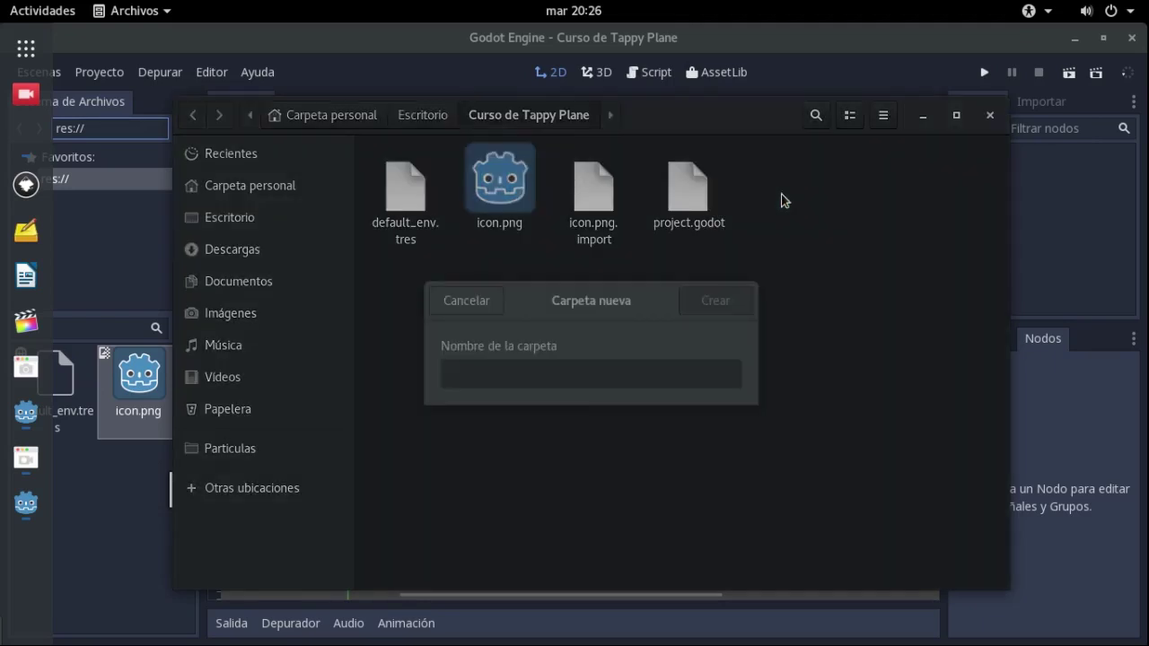
text(Jugador)
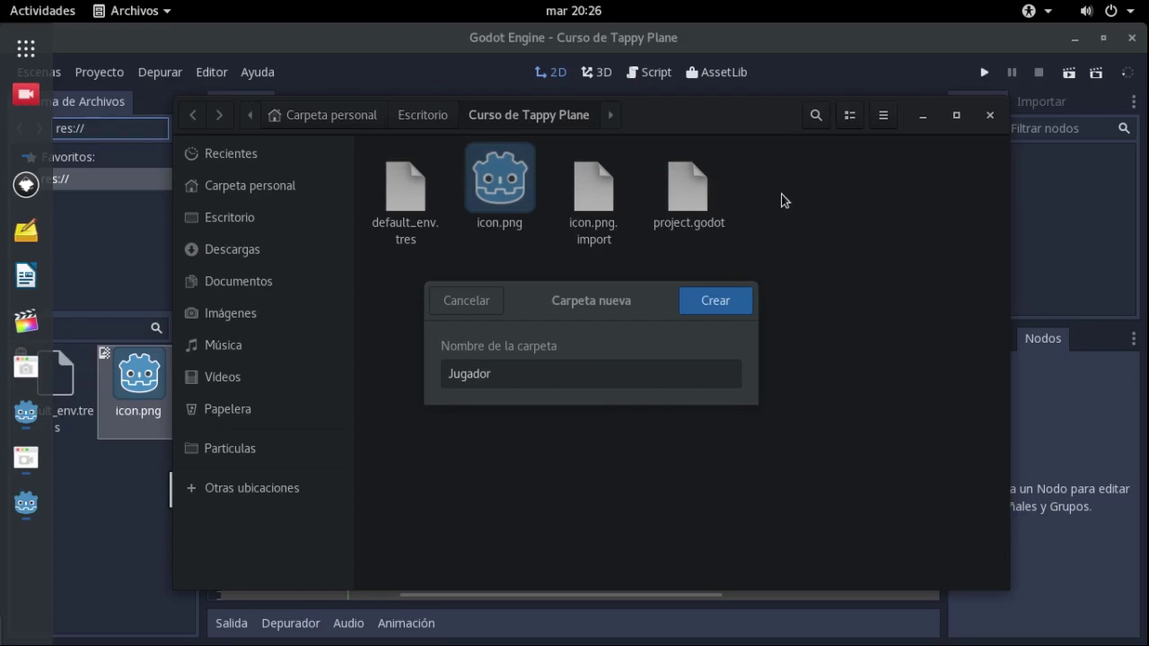
key(Return)
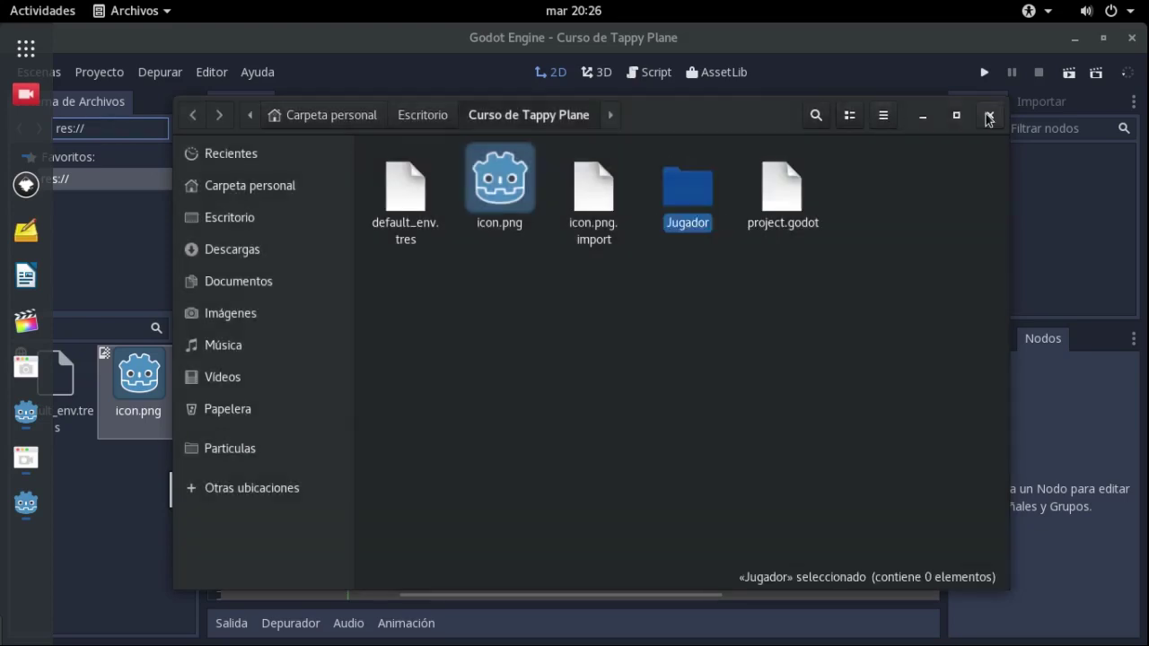
click(990, 115)
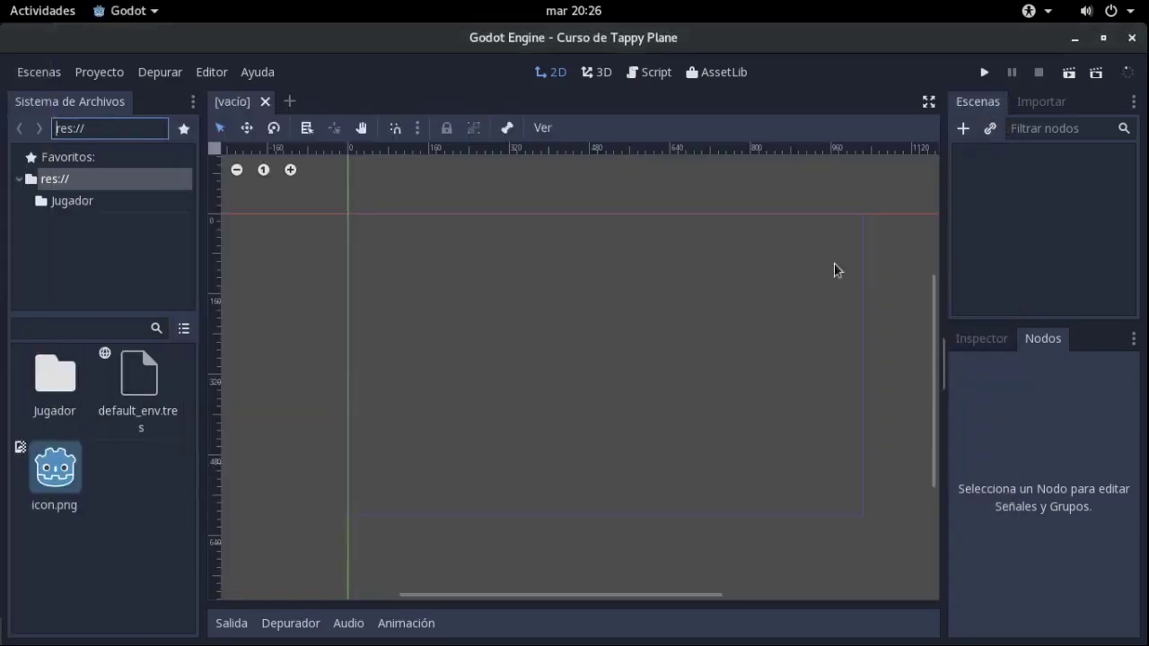
double_click(74, 384)
click(76, 385)
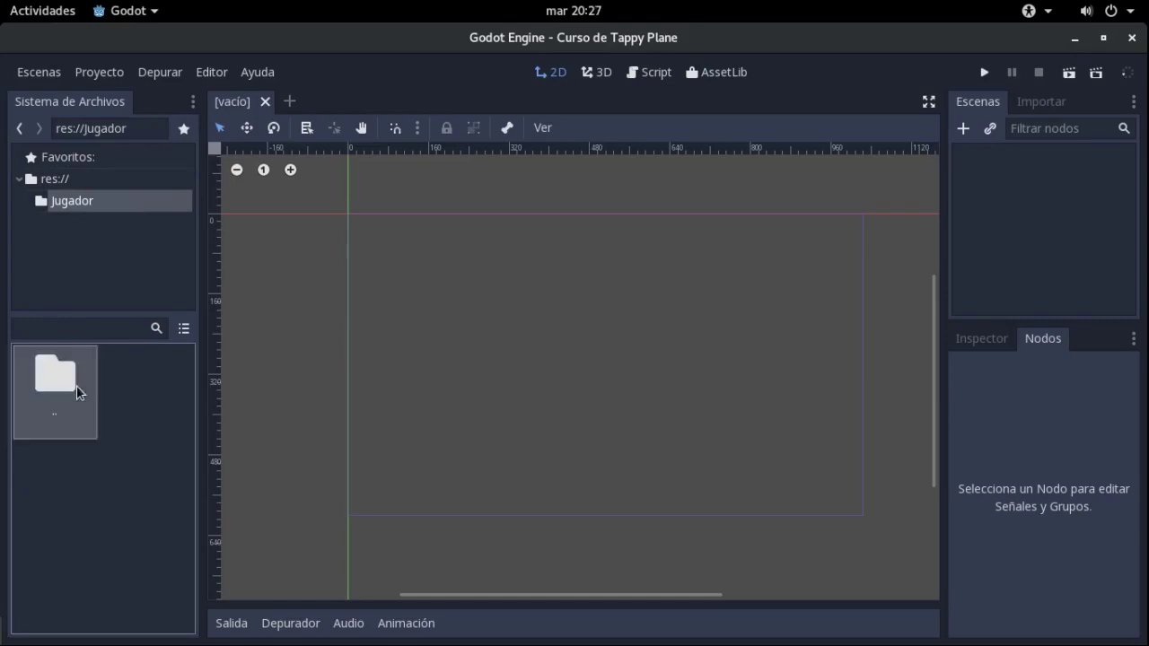
double_click(76, 385)
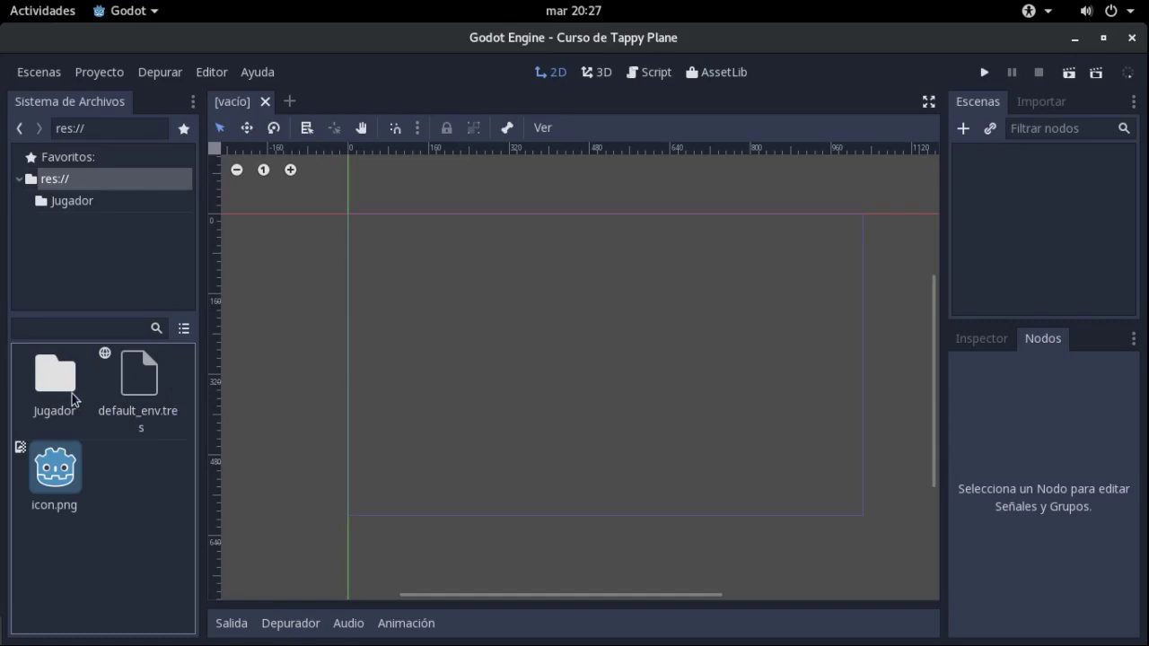
right_click(63, 482)
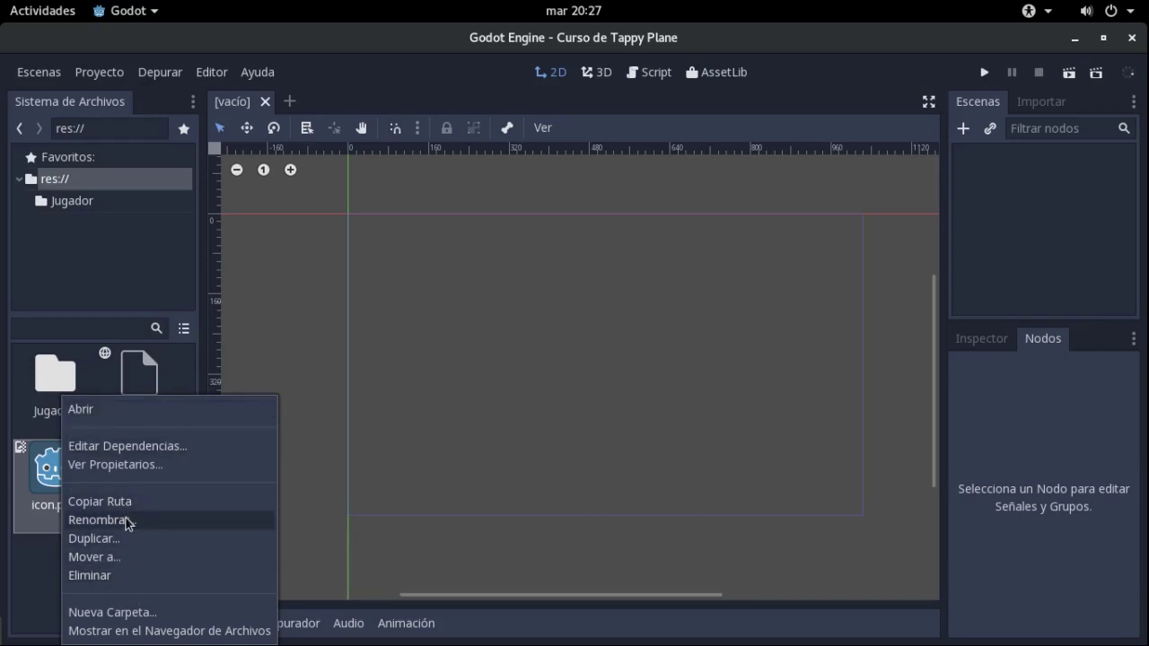
click(48, 510)
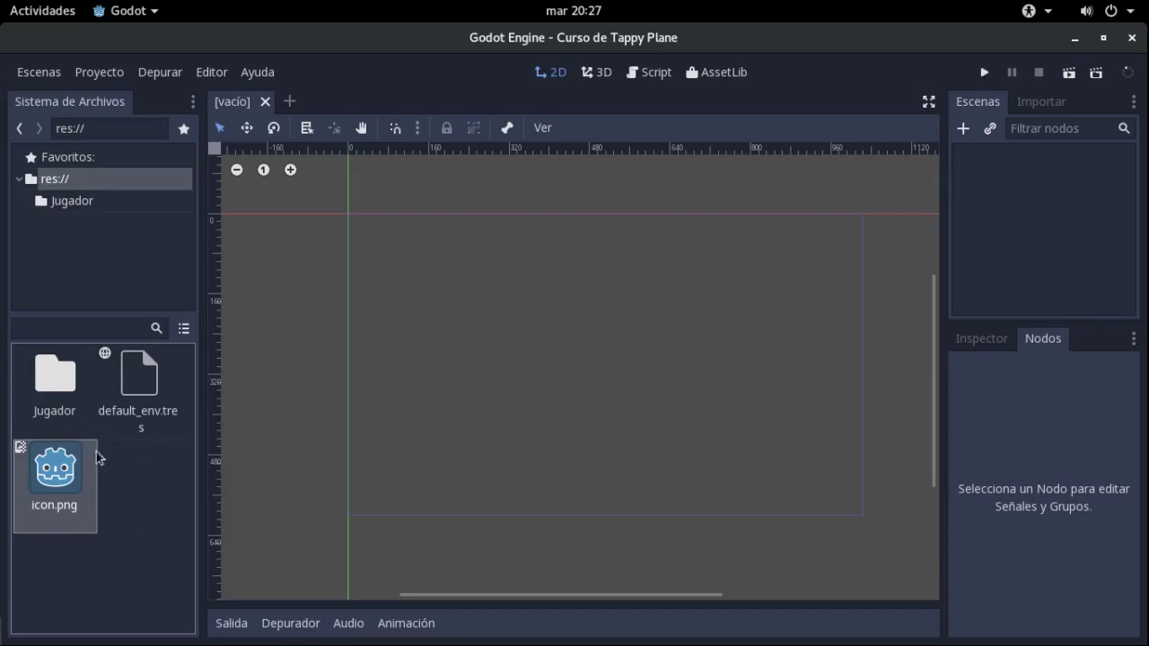
right_click(143, 555)
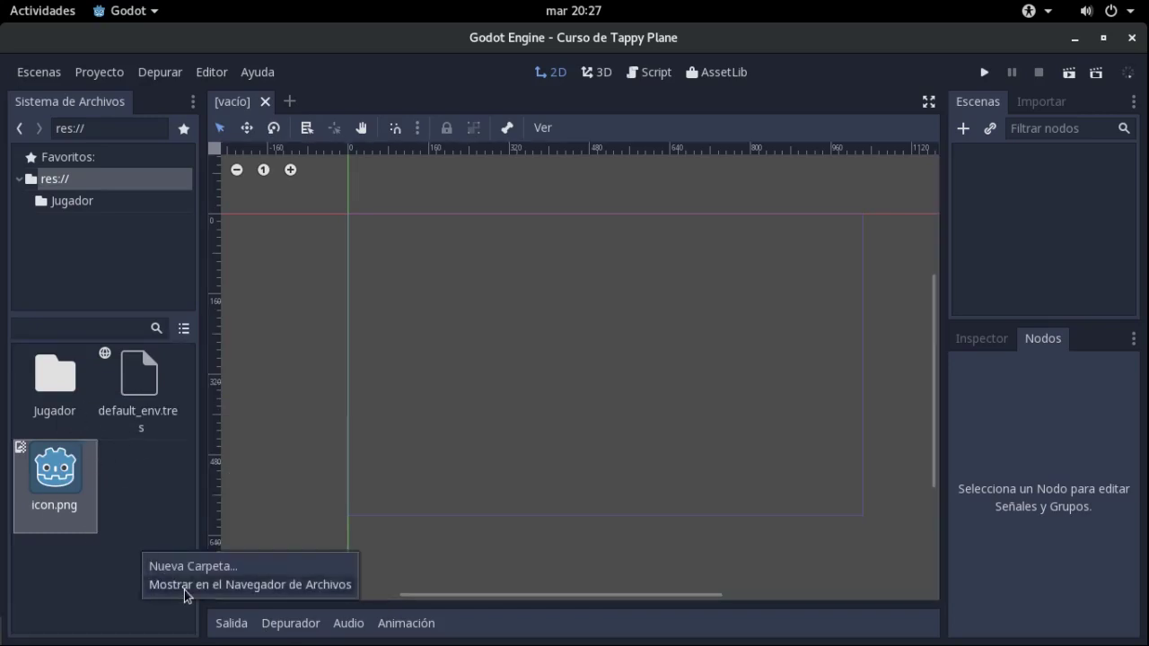
click(184, 588)
drag(804, 322, 746, 318)
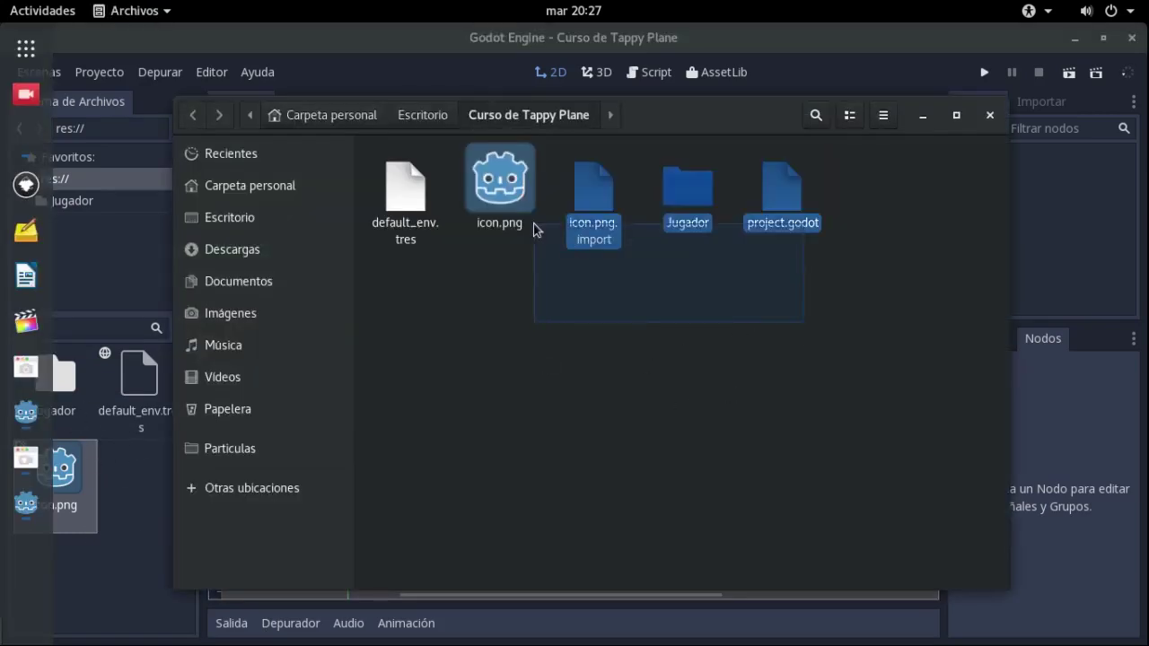
click(992, 116)
click(527, 378)
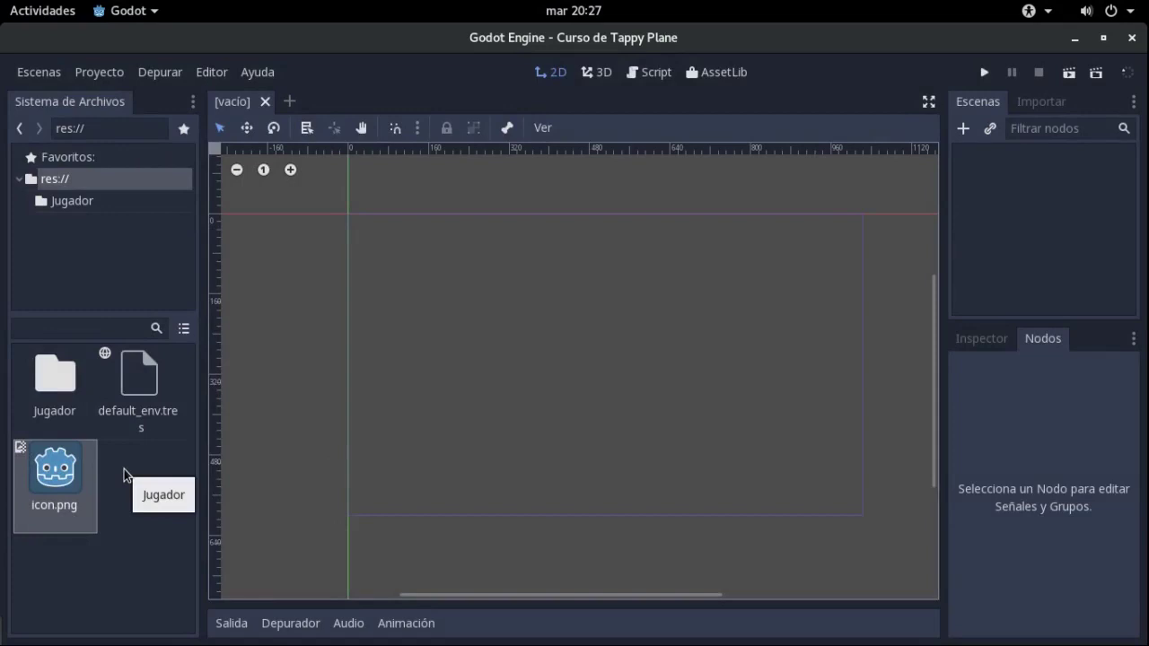
Rename icon.png to nombre.png from the FileSystem dock and select the renamed file
right_click(65, 493)
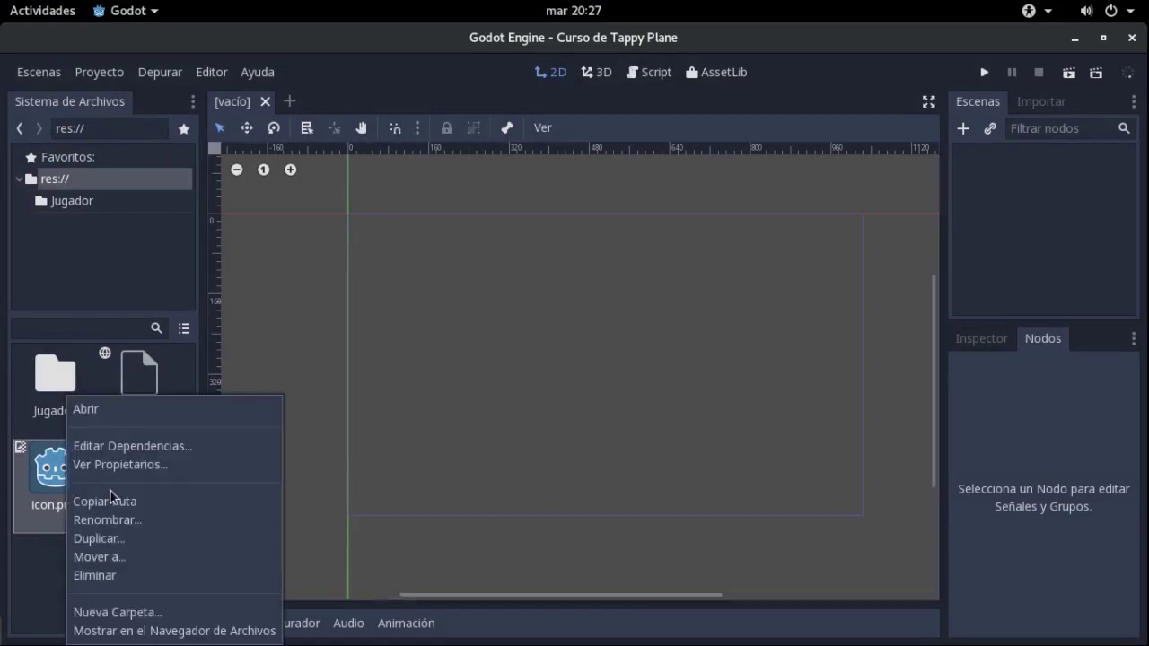
click(108, 523)
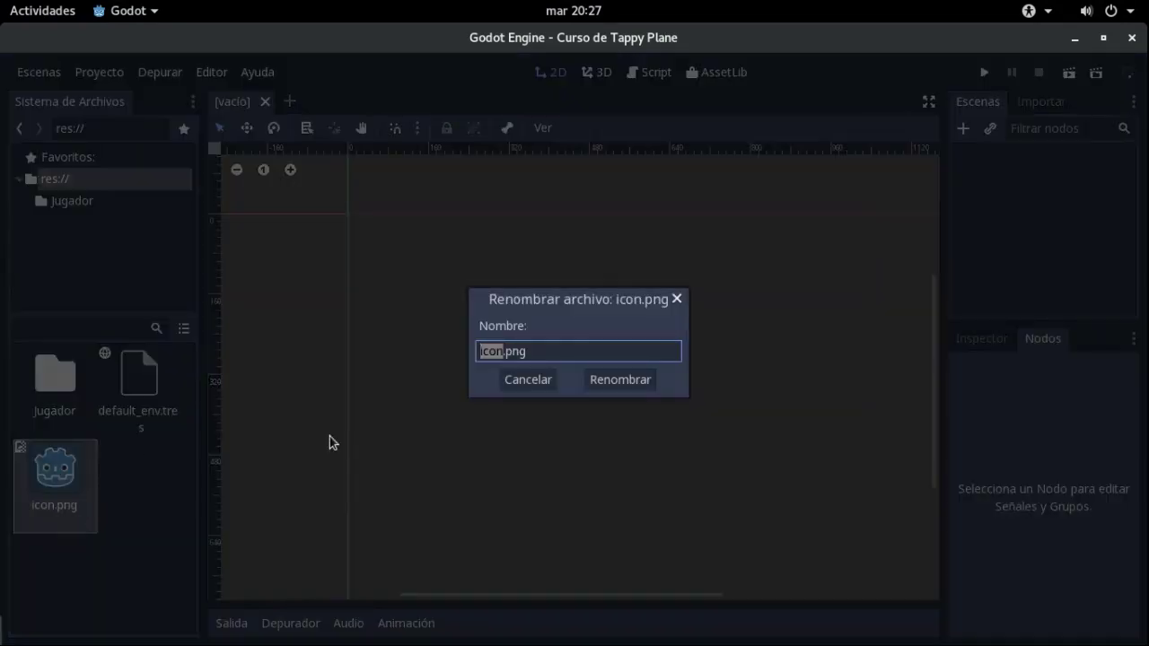
click(508, 380)
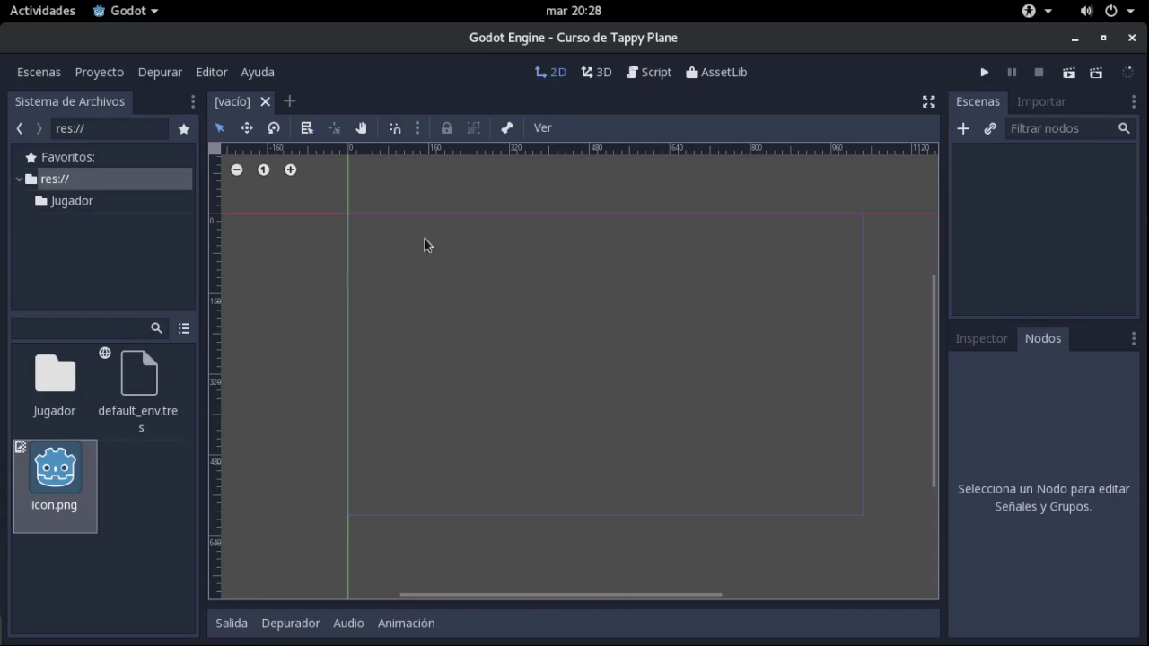
right_click(65, 481)
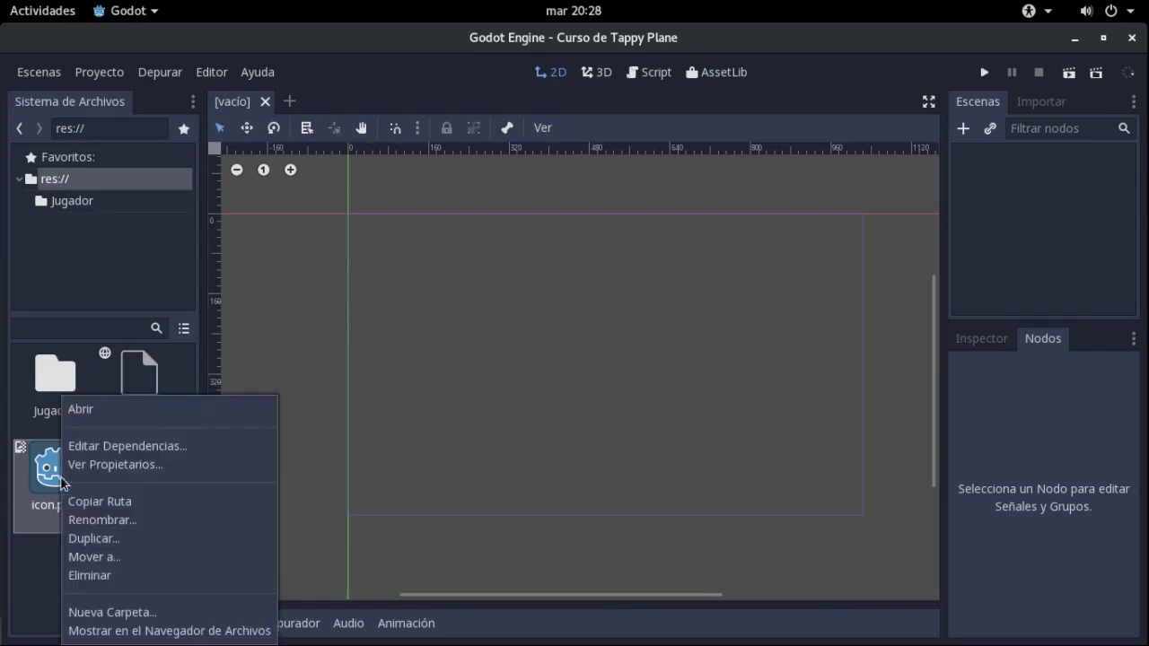
click(159, 525)
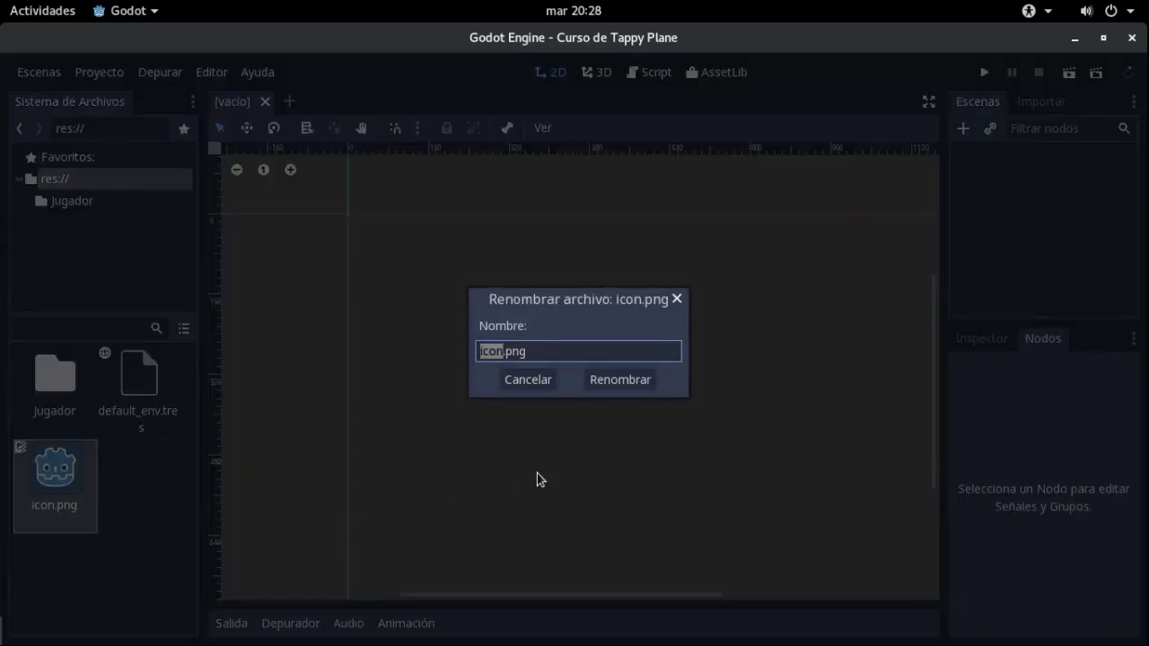
text(nombr)
text(e)
key(Return)
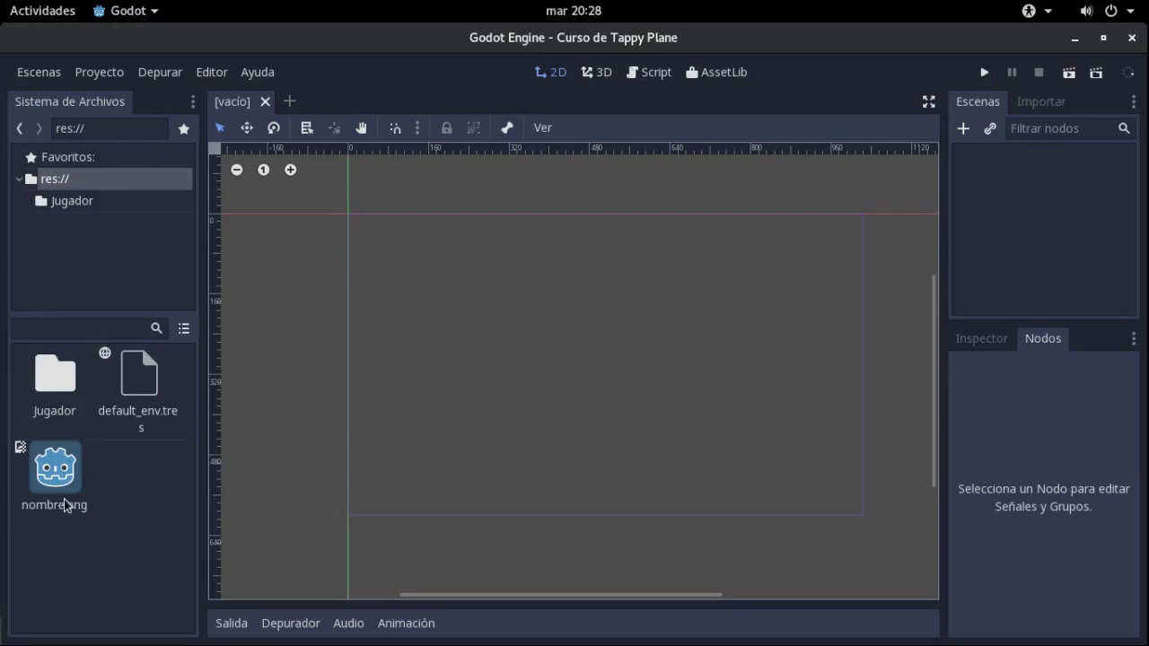
click(57, 456)
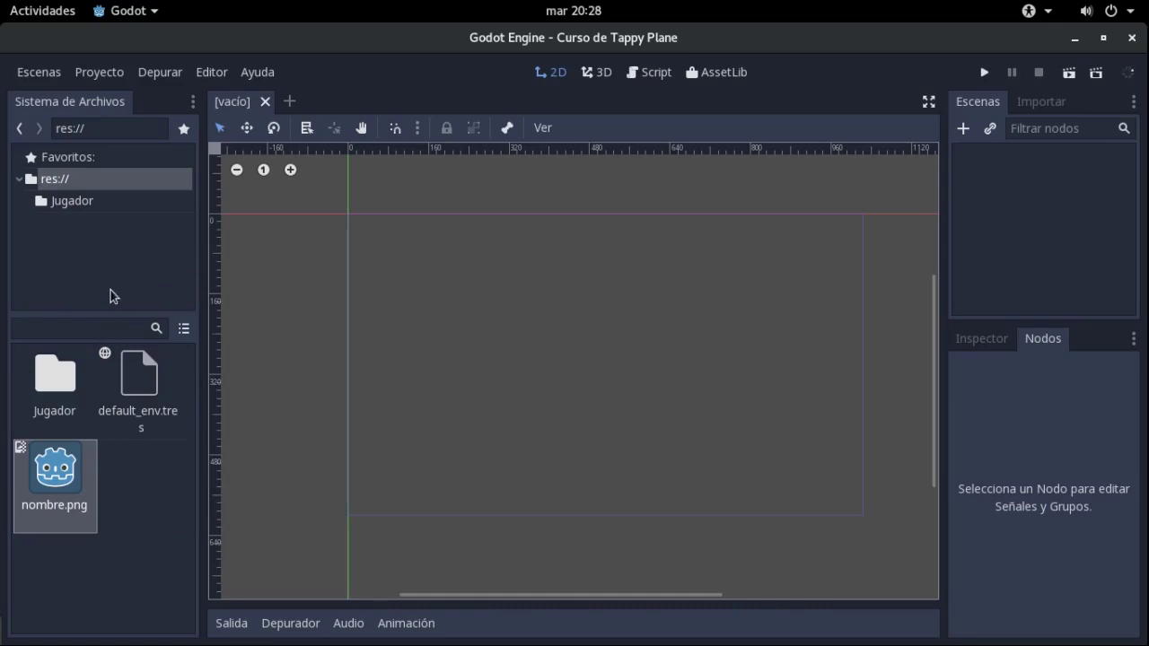
click(141, 469)
Move the Sistema de Archivos dock to the far-right column via Posición del Dock
click(192, 104)
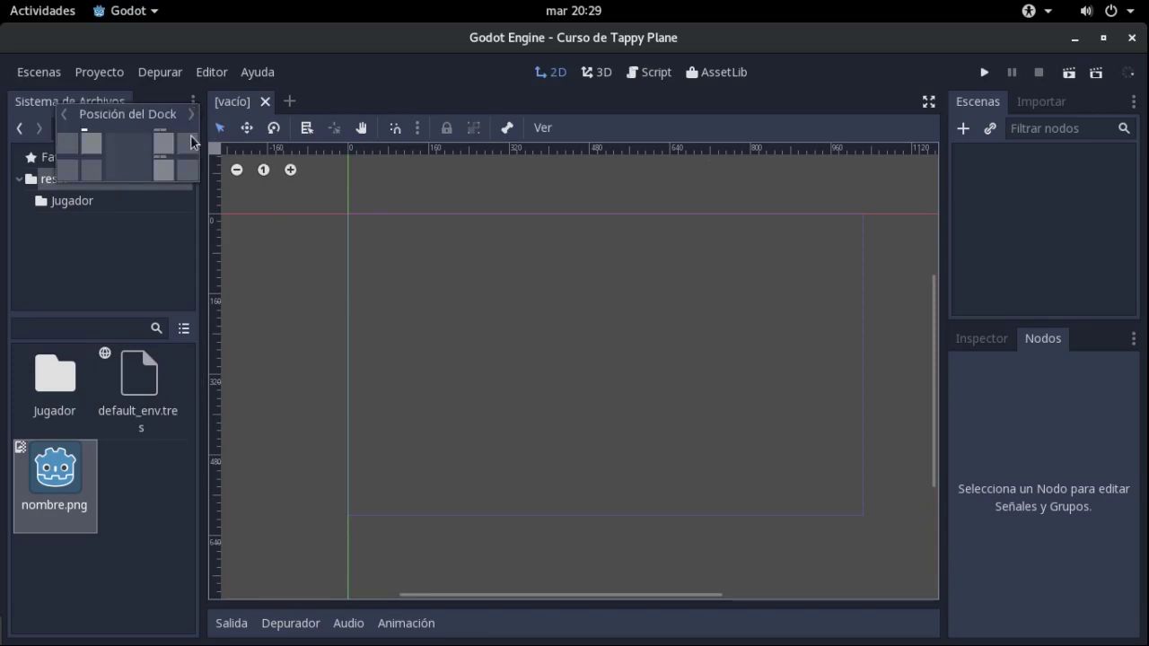
click(194, 146)
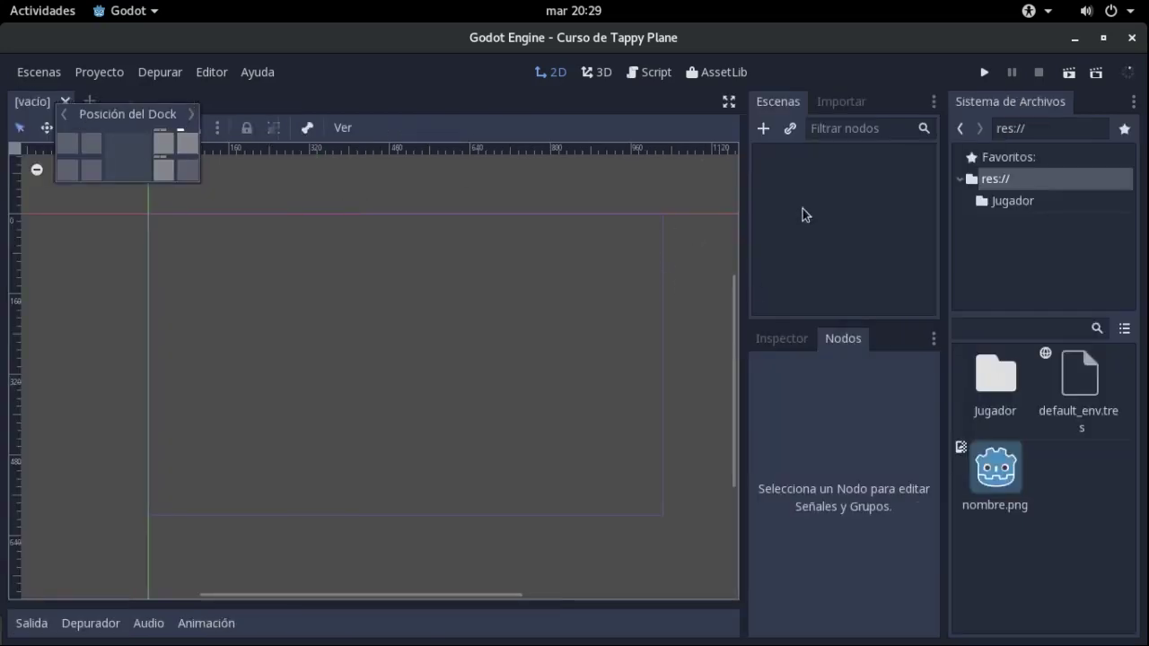
click(885, 189)
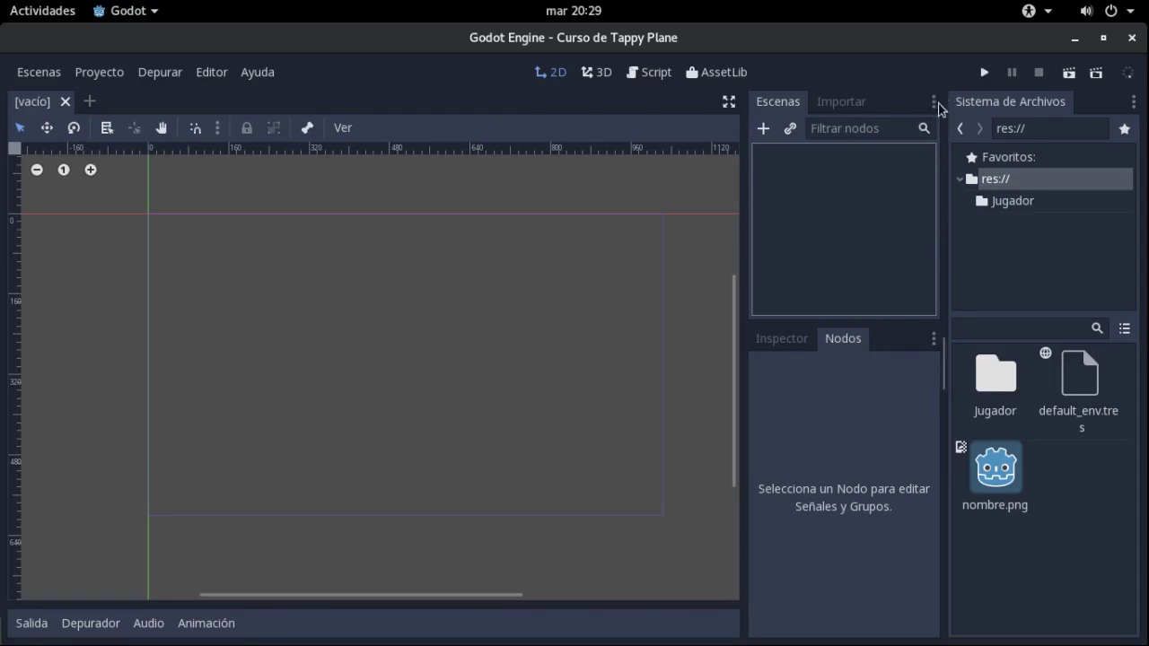
Put the Escenas dock beside Importar and show the Inspector in the lower dock
click(933, 103)
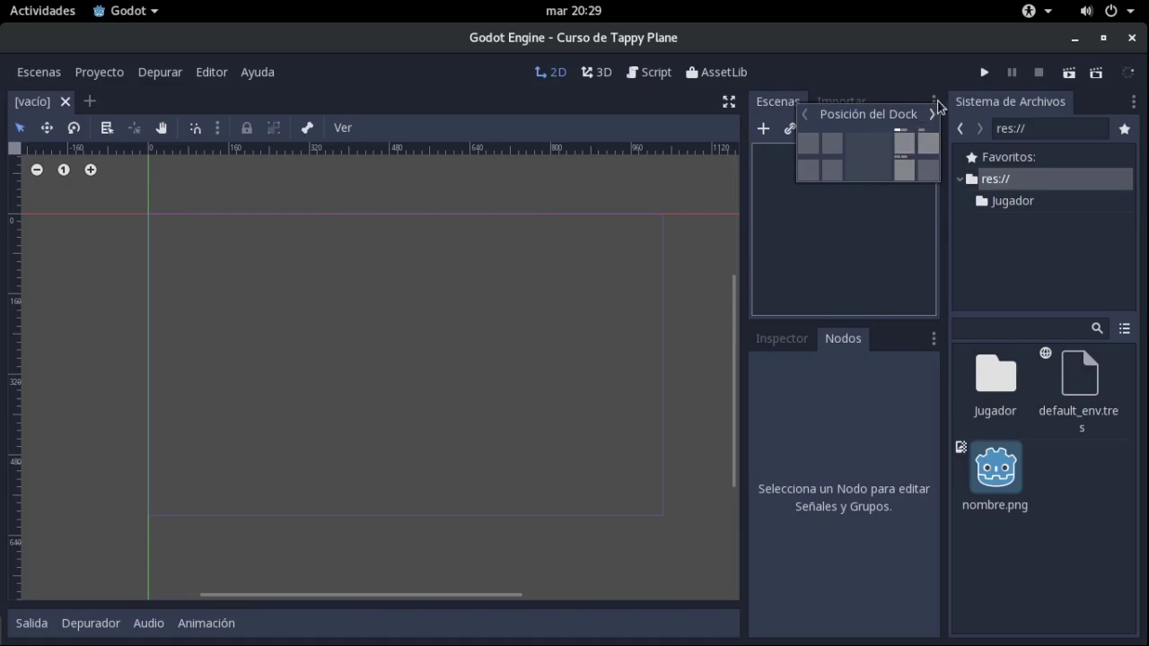
click(813, 147)
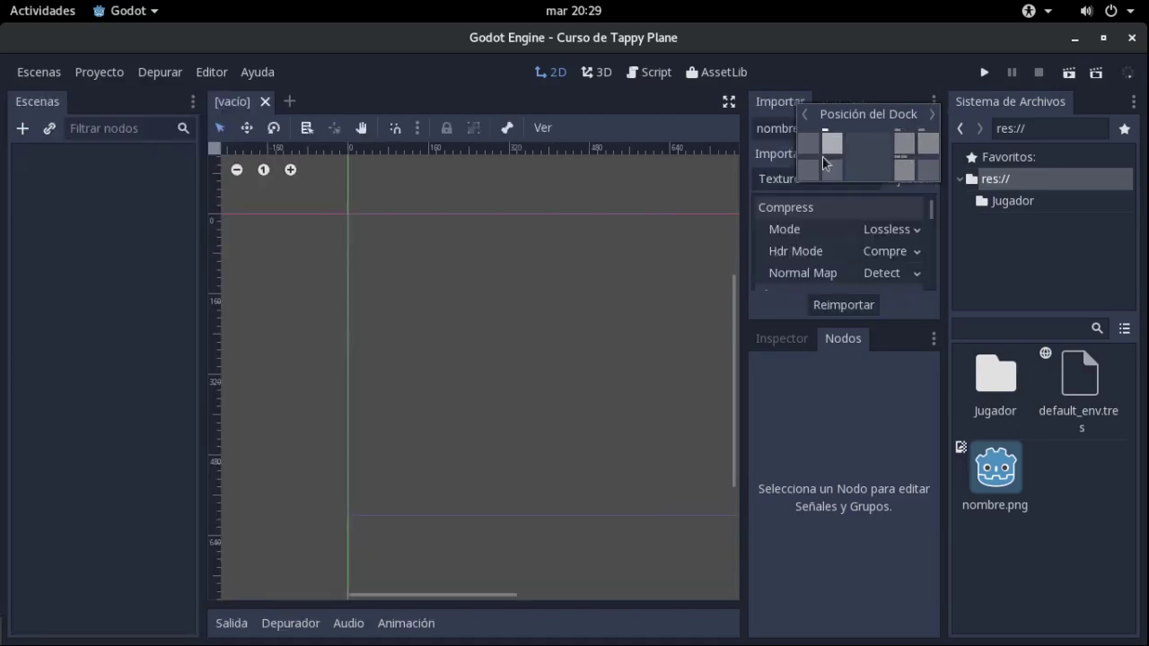
click(905, 143)
click(864, 228)
click(777, 98)
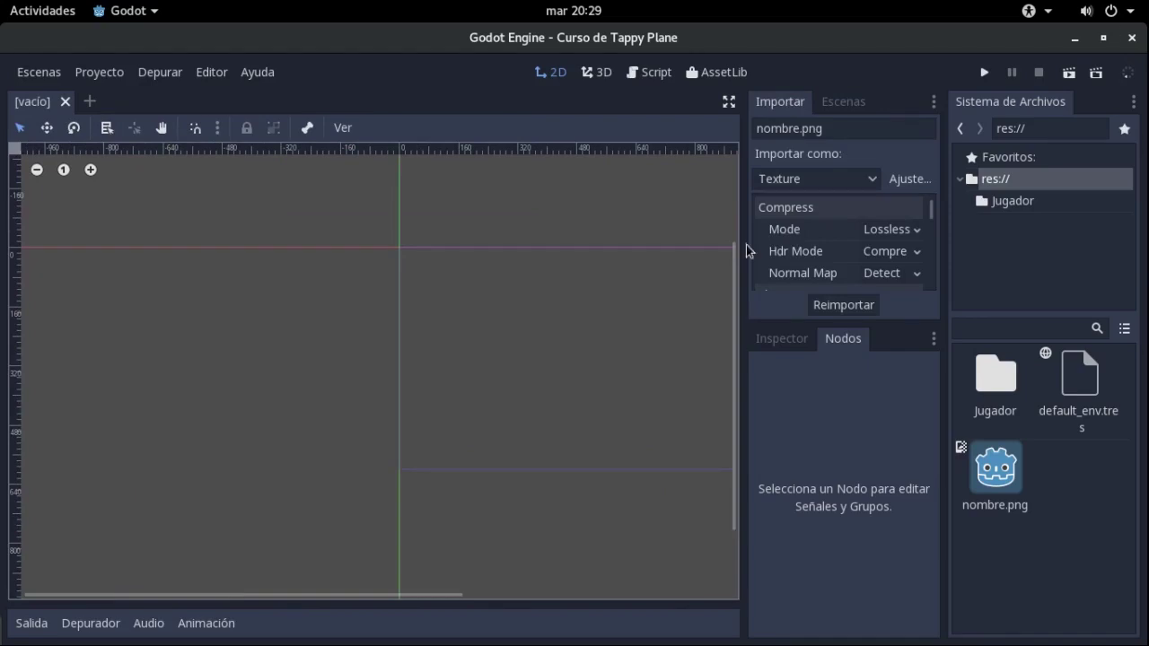
click(813, 343)
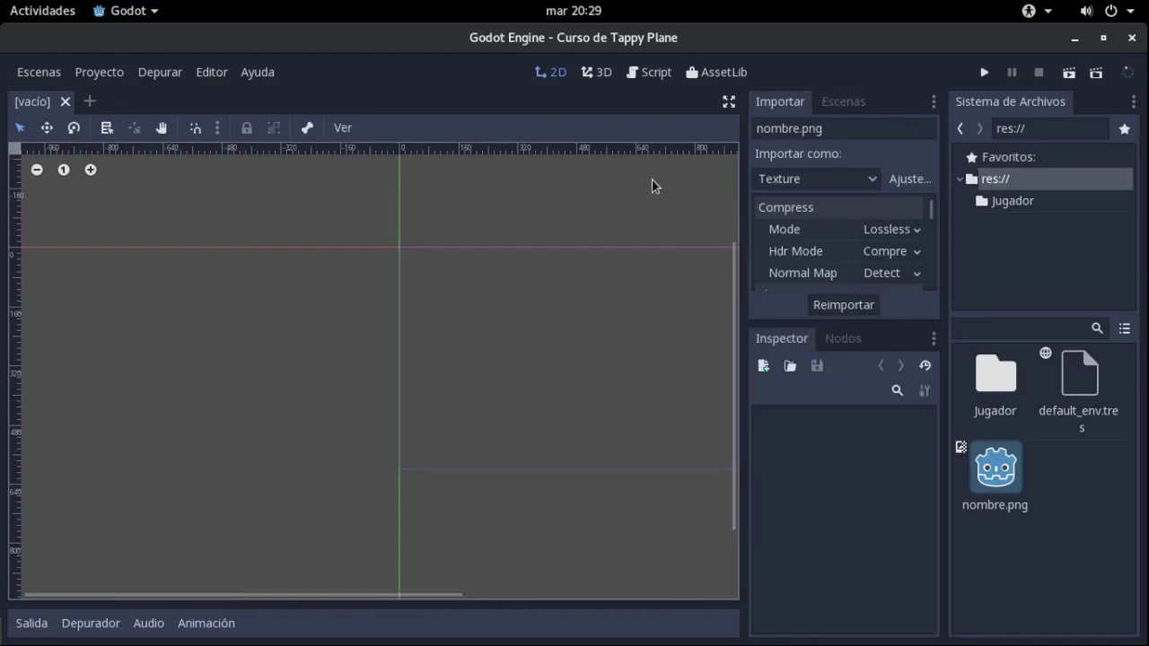
scroll(599, 257, right, 5)
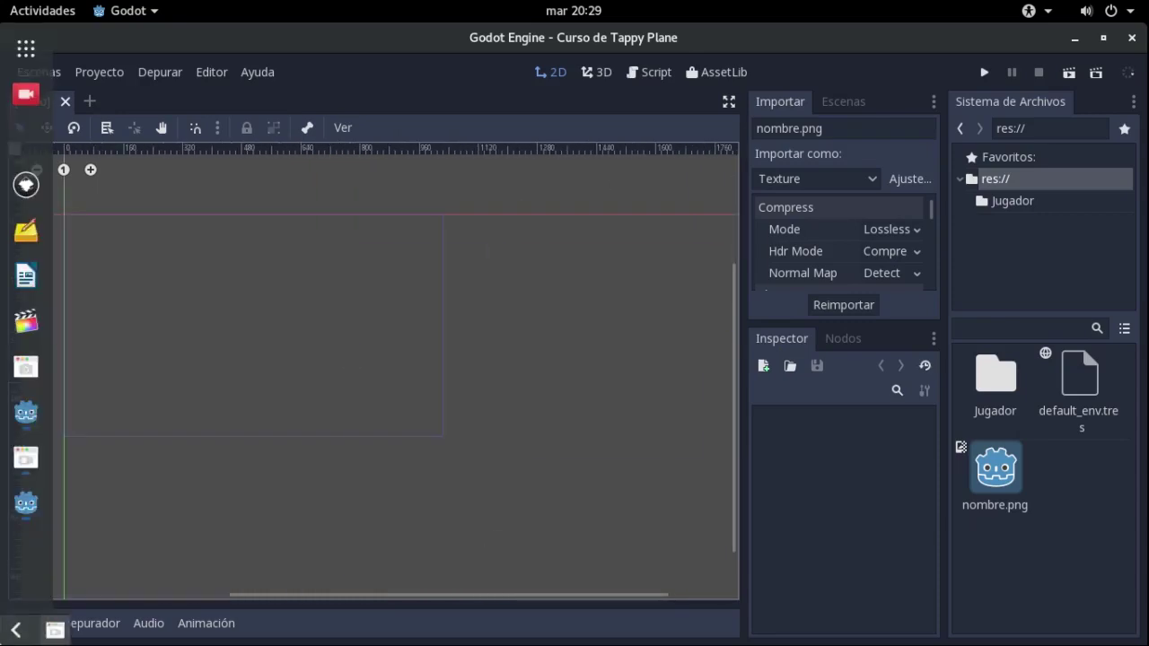
click(834, 101)
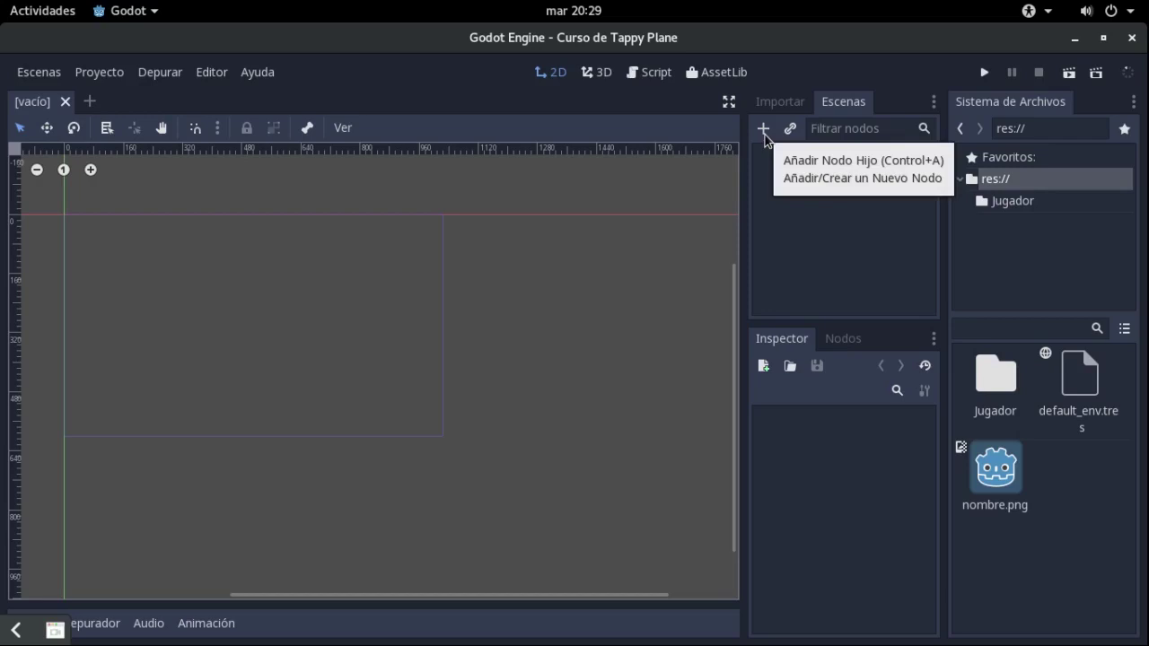
click(764, 132)
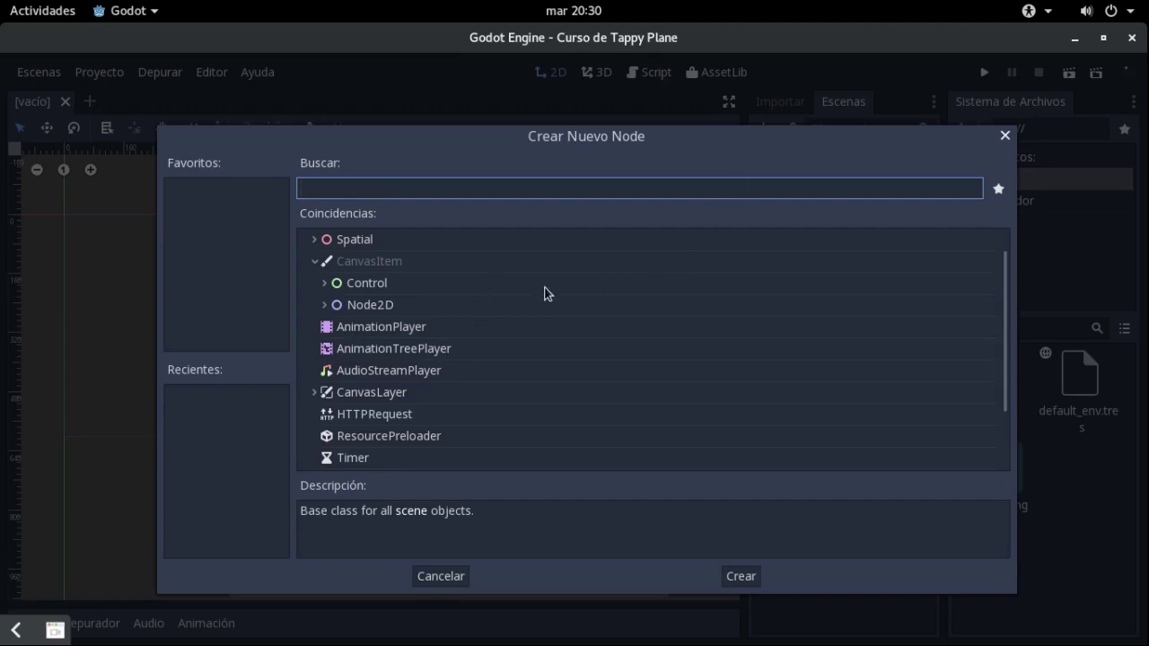
click(323, 284)
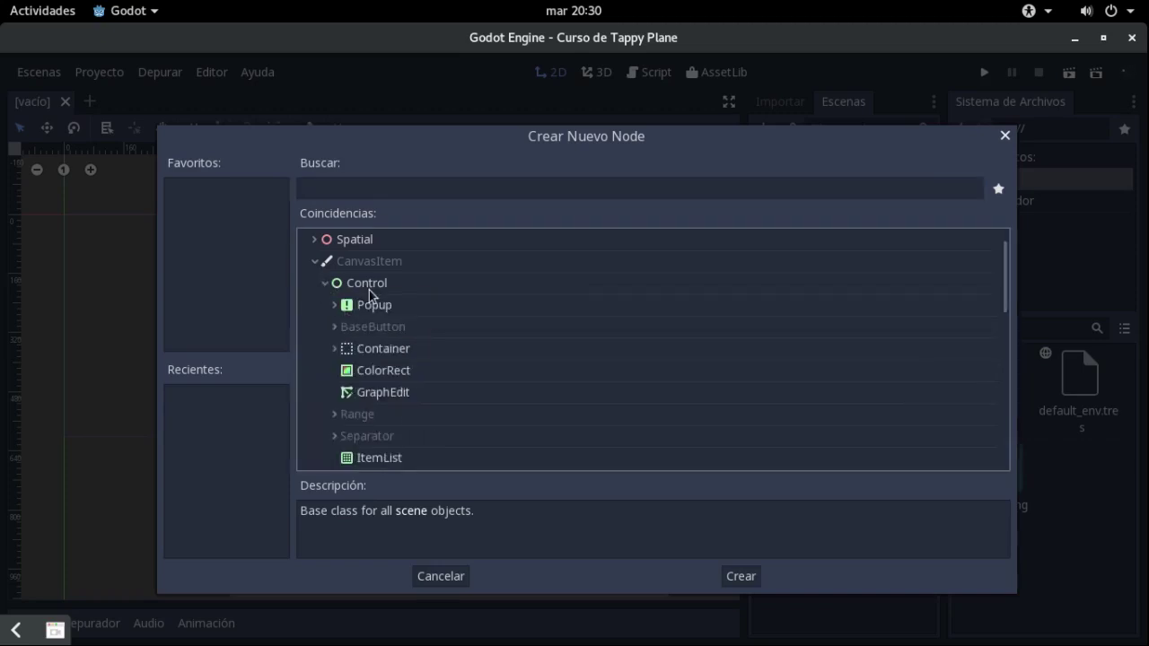
scroll(392, 338, down, 2)
scroll(456, 317, up, 2)
double_click(357, 286)
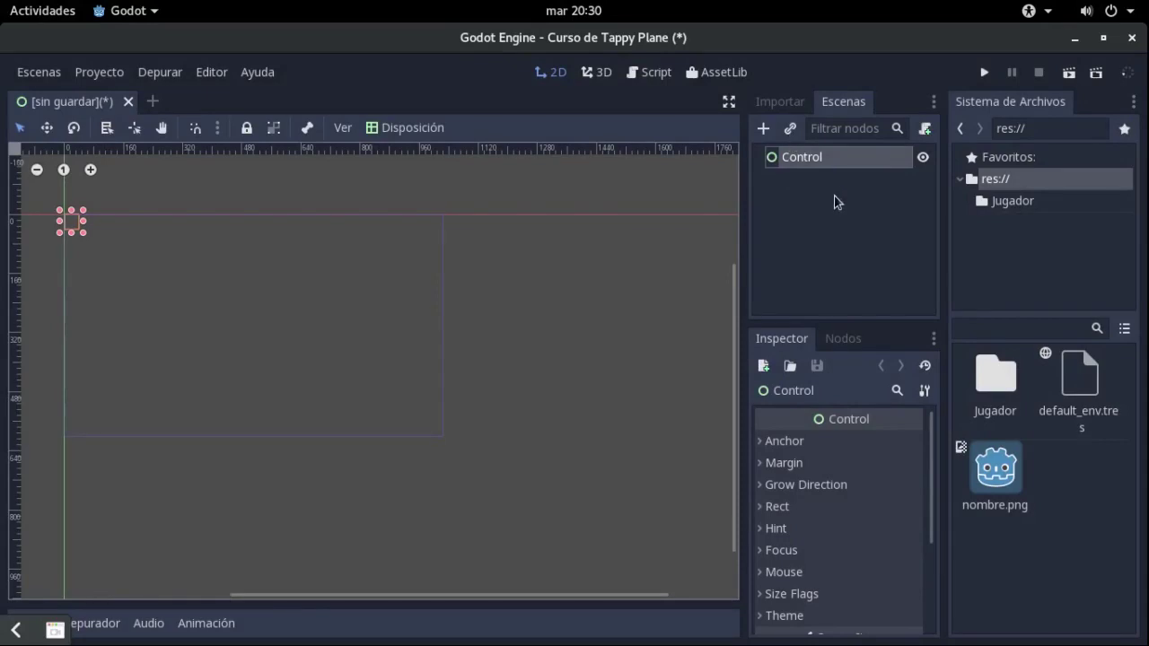
key(Delete)
key(Return)
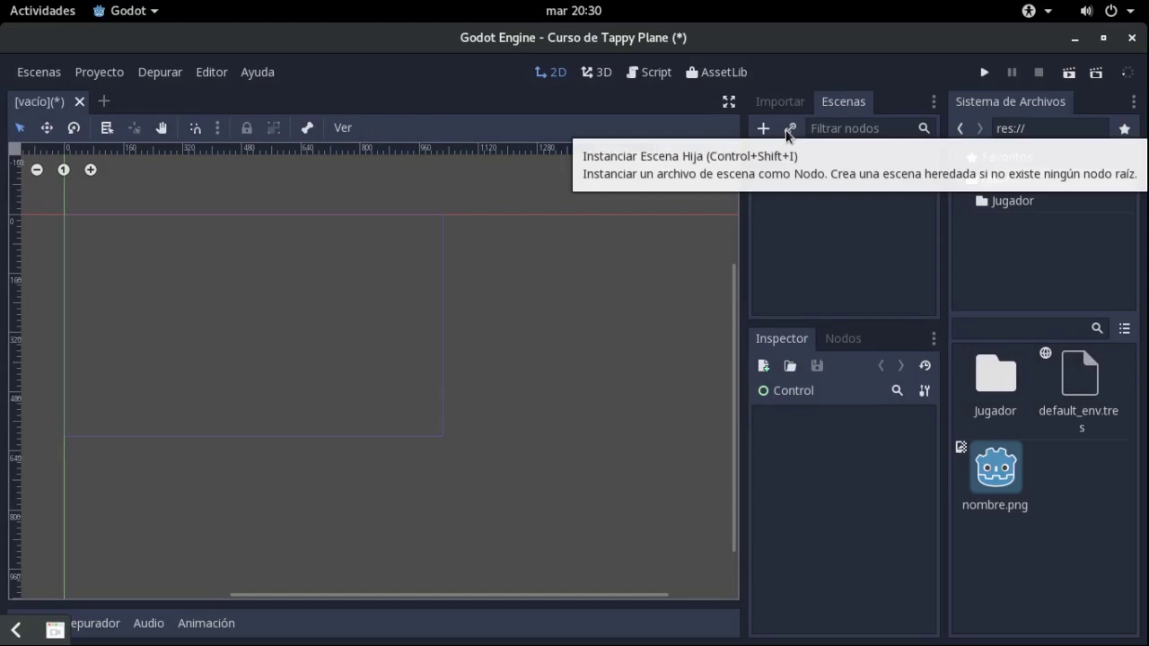
Cancel child-scene instancing, then open Crear Nuevo Node and expand Node2D
click(786, 131)
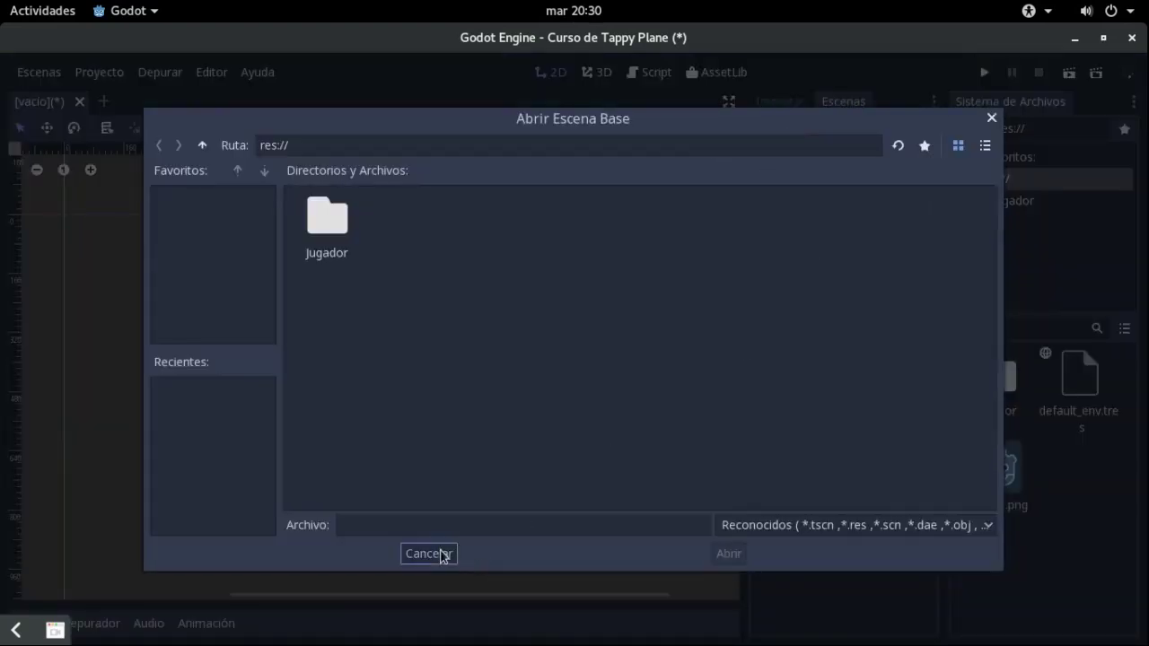
click(443, 555)
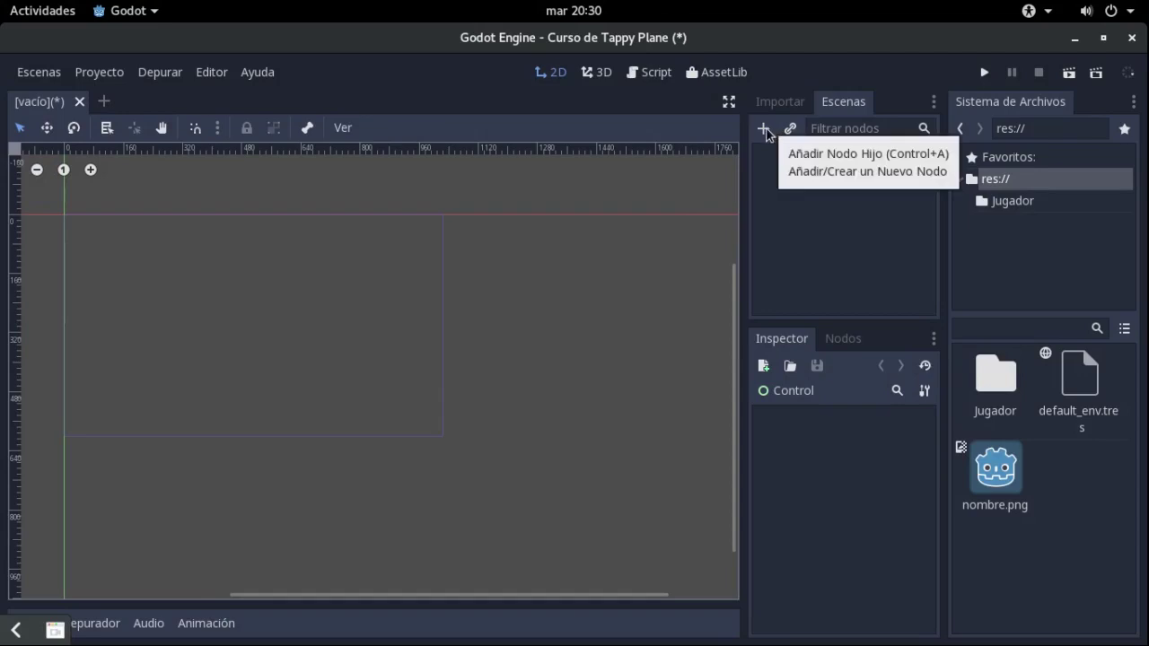
click(762, 130)
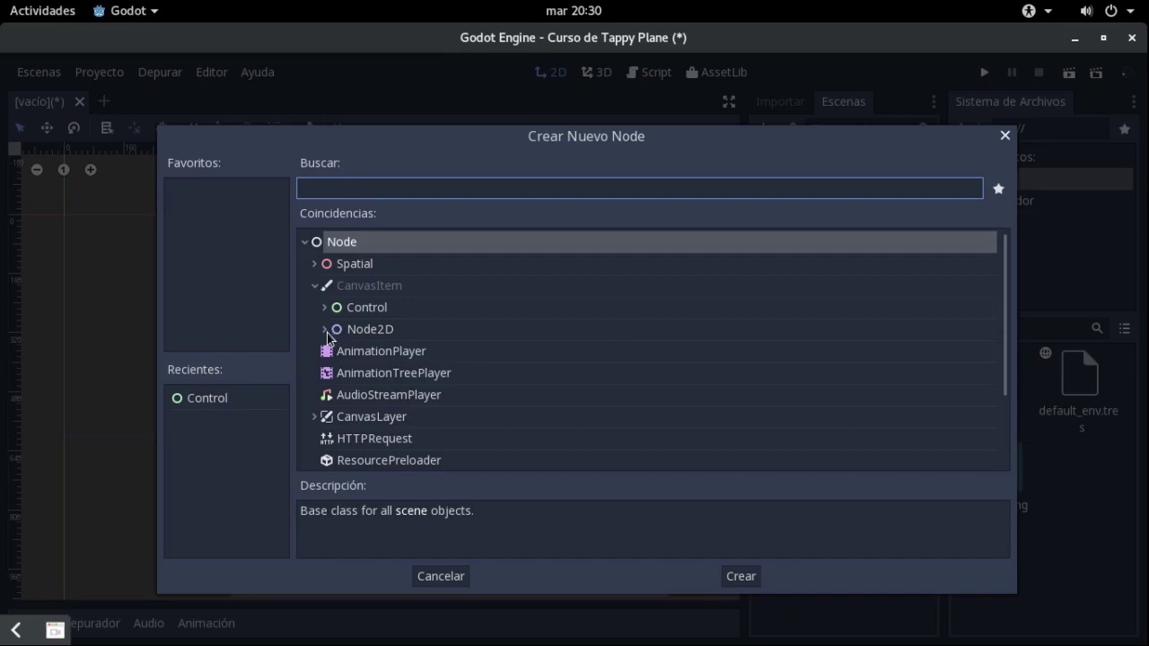
scroll(339, 332, down, 1)
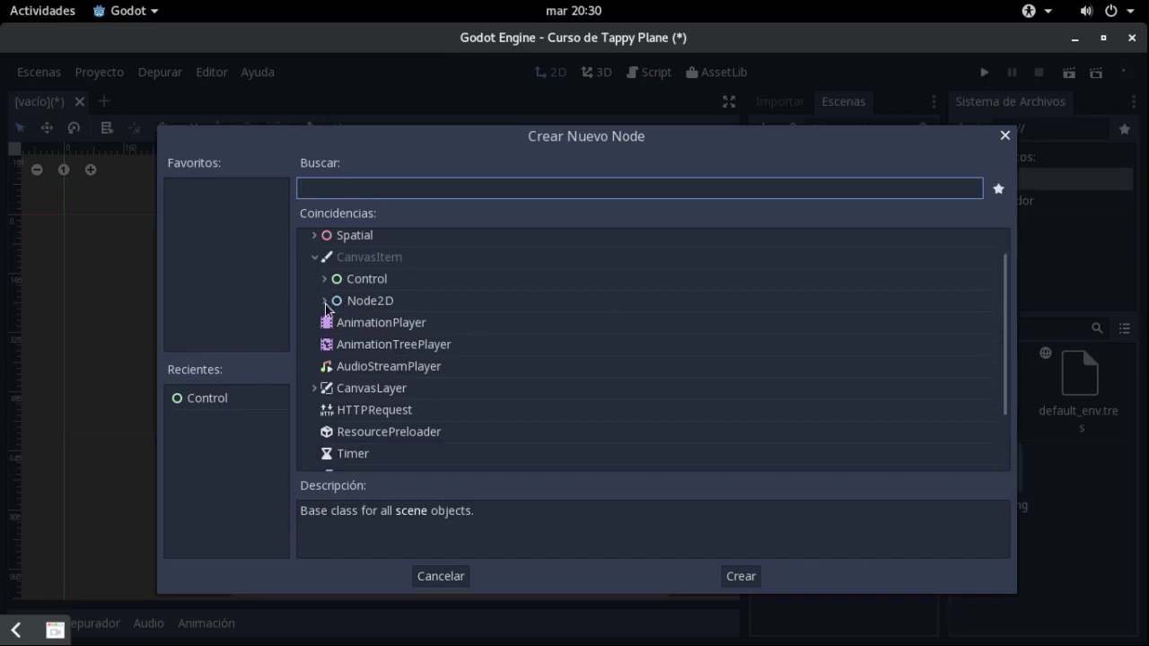
click(325, 303)
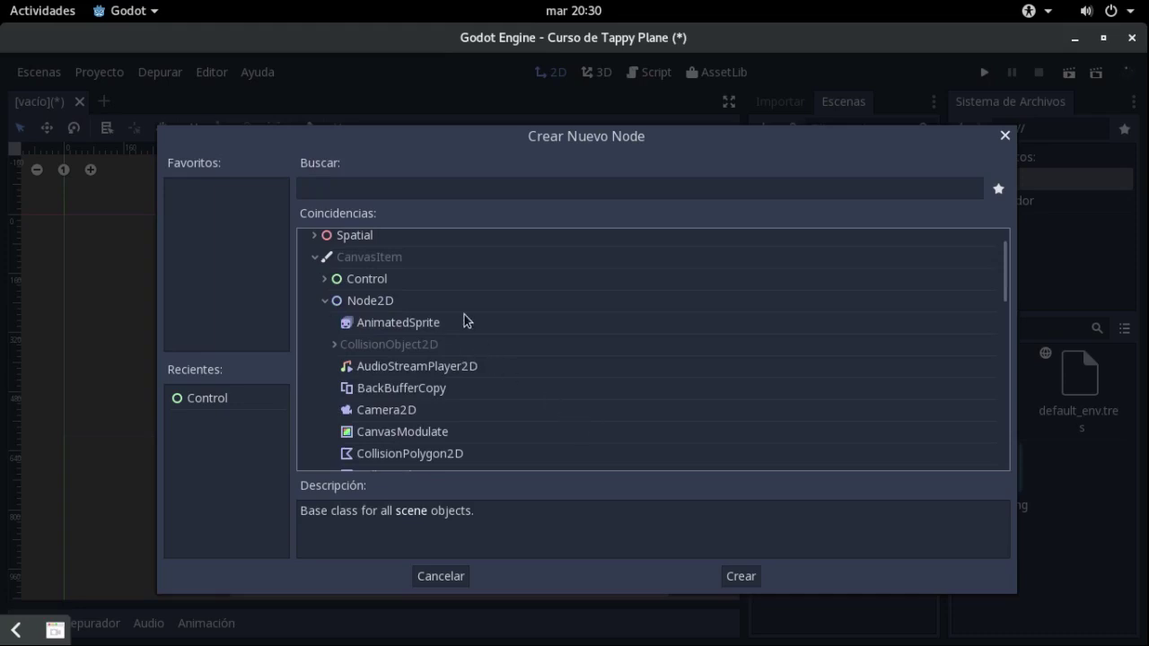
Browse the 2D node types such as AnimatedSprite, Camera2D and CollisionShape2D
scroll(464, 321, down, 1)
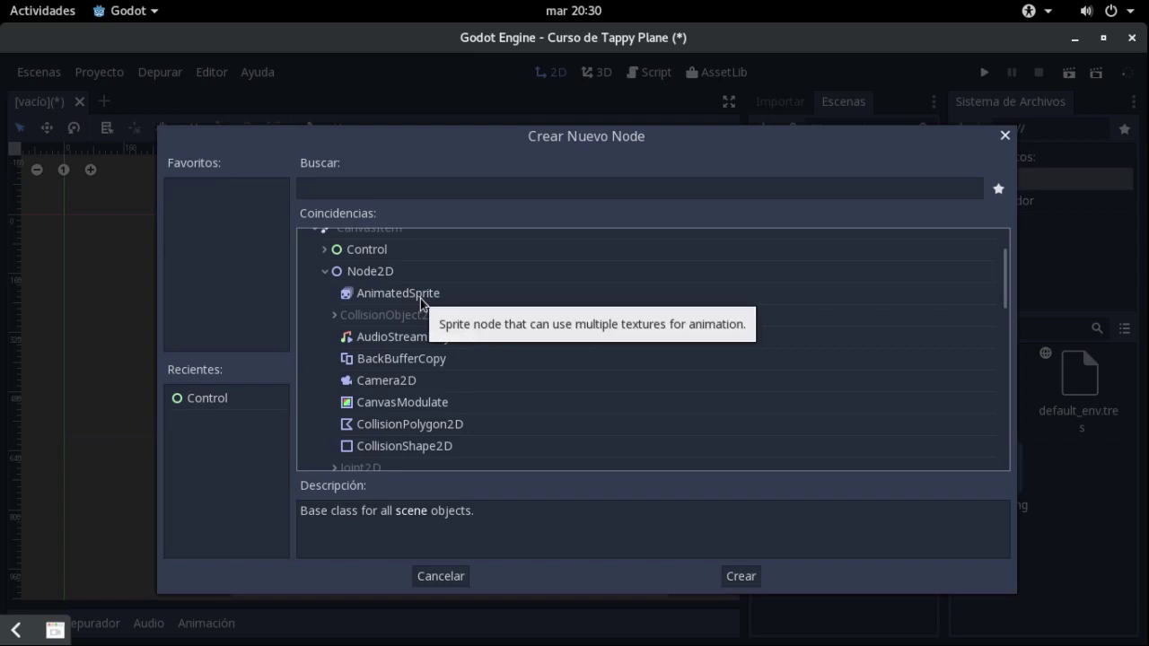
scroll(421, 303, down, 3)
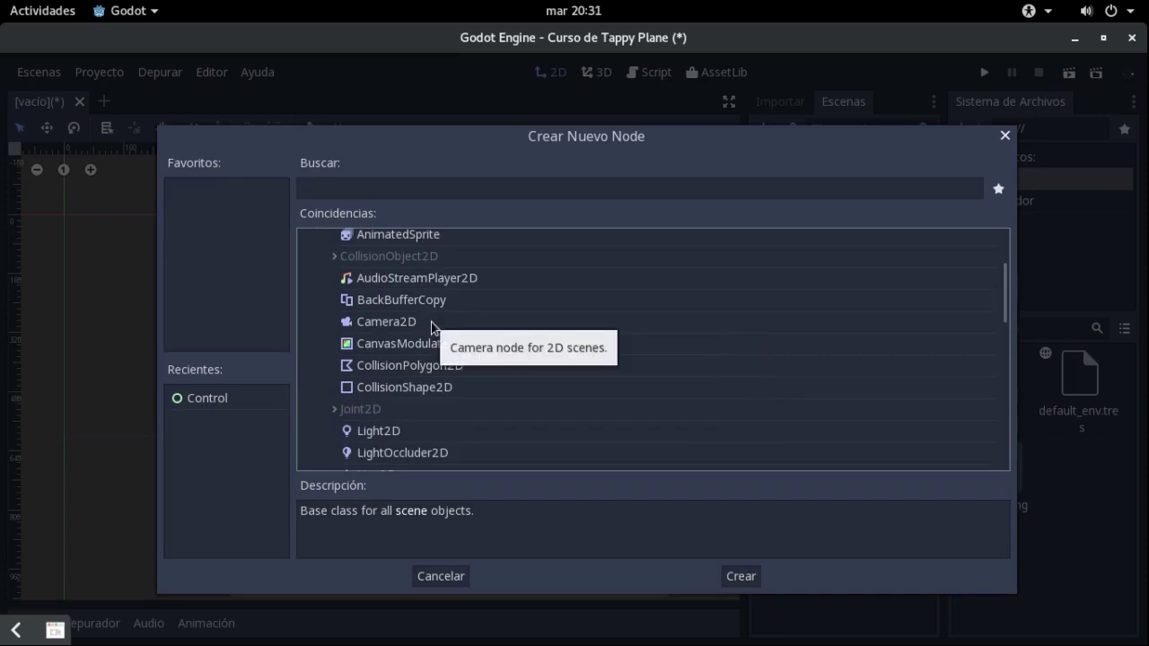
scroll(430, 325, down, 1)
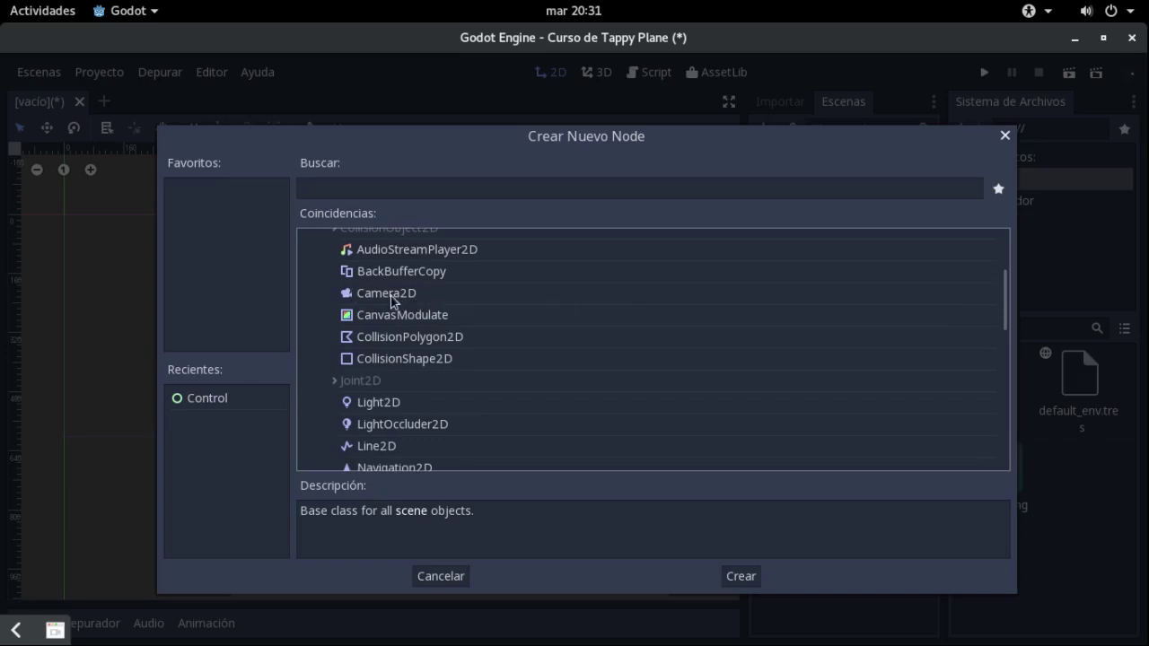
scroll(392, 301, down, 1)
scroll(442, 314, down, 3)
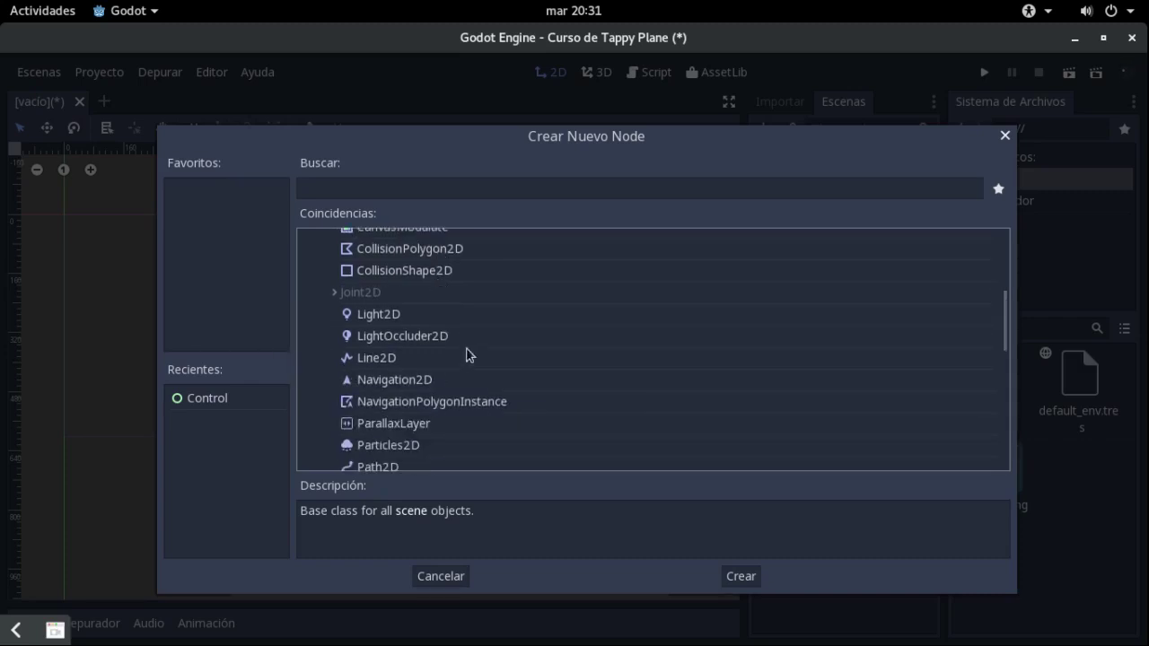
scroll(463, 364, down, 1)
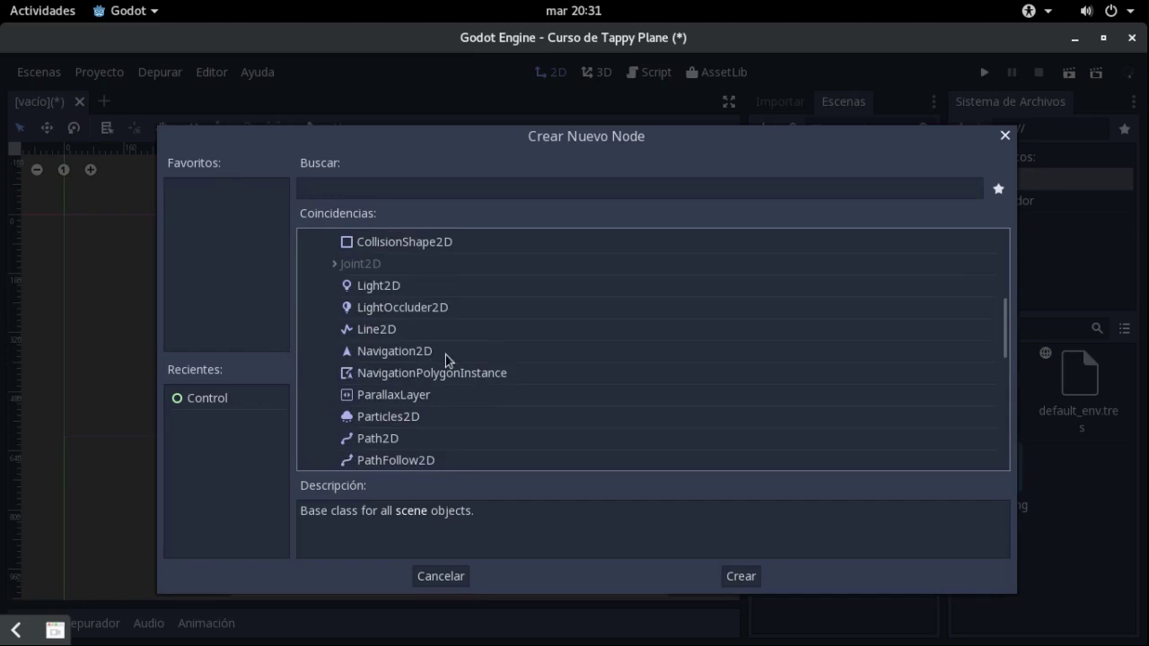
scroll(449, 360, down, 3)
scroll(464, 333, down, 1)
scroll(465, 331, down, 3)
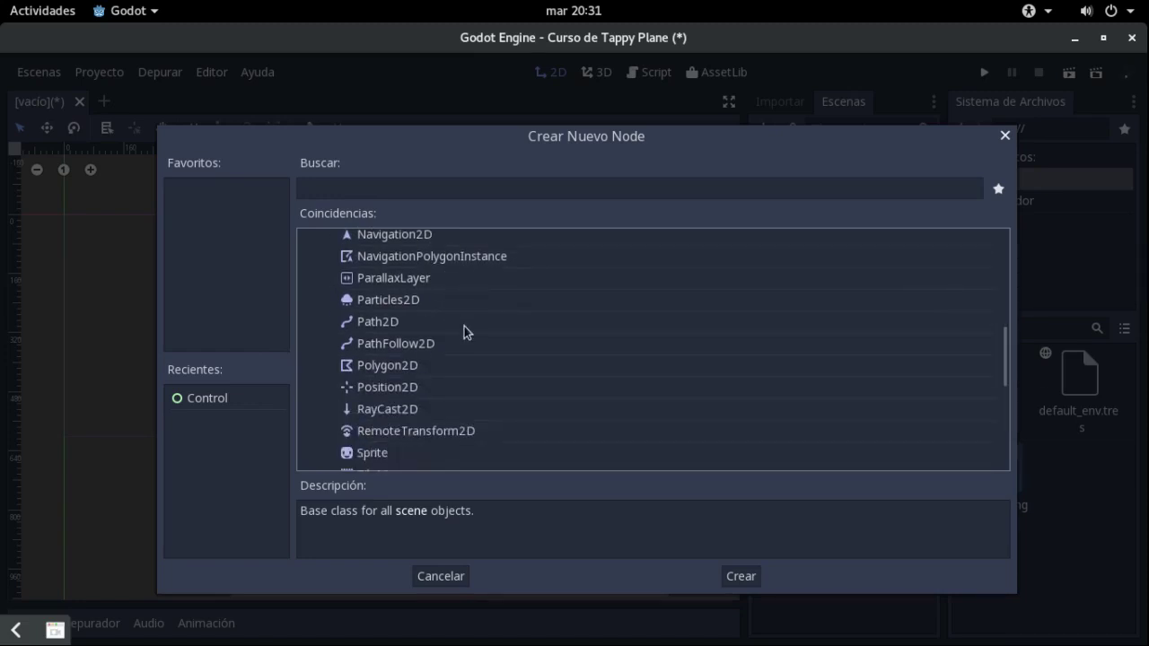
scroll(464, 332, up, 1)
scroll(464, 332, up, 3)
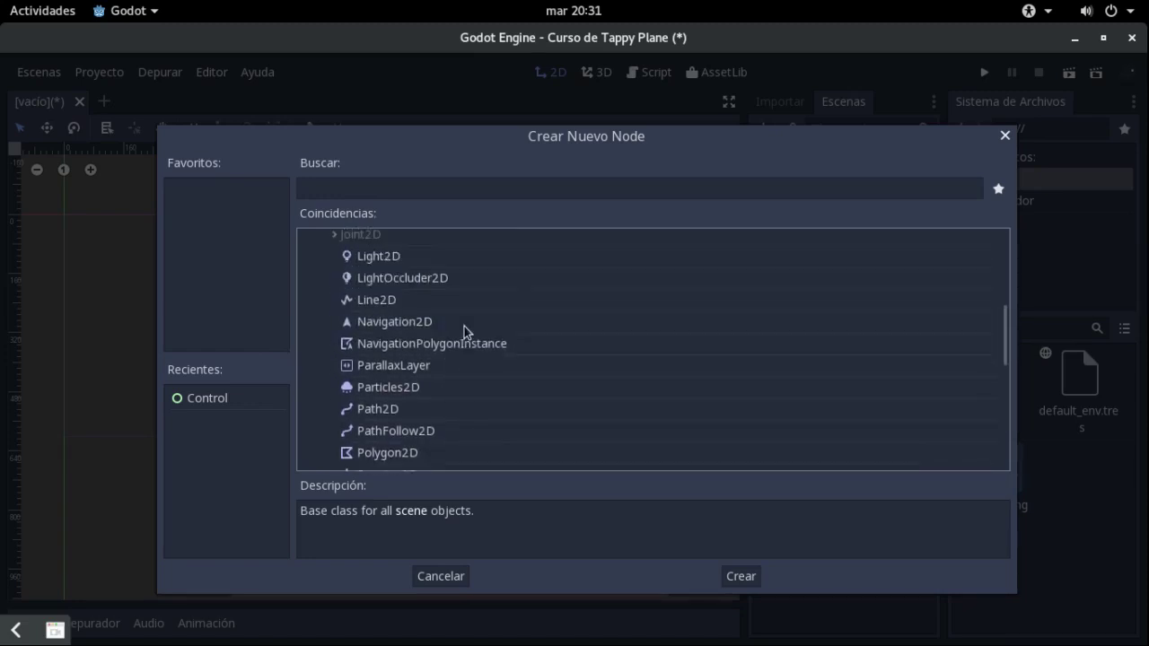
scroll(464, 330, up, 3)
scroll(378, 309, up, 3)
scroll(381, 307, up, 3)
scroll(381, 307, up, 1)
scroll(382, 307, down, 2)
scroll(350, 287, up, 1)
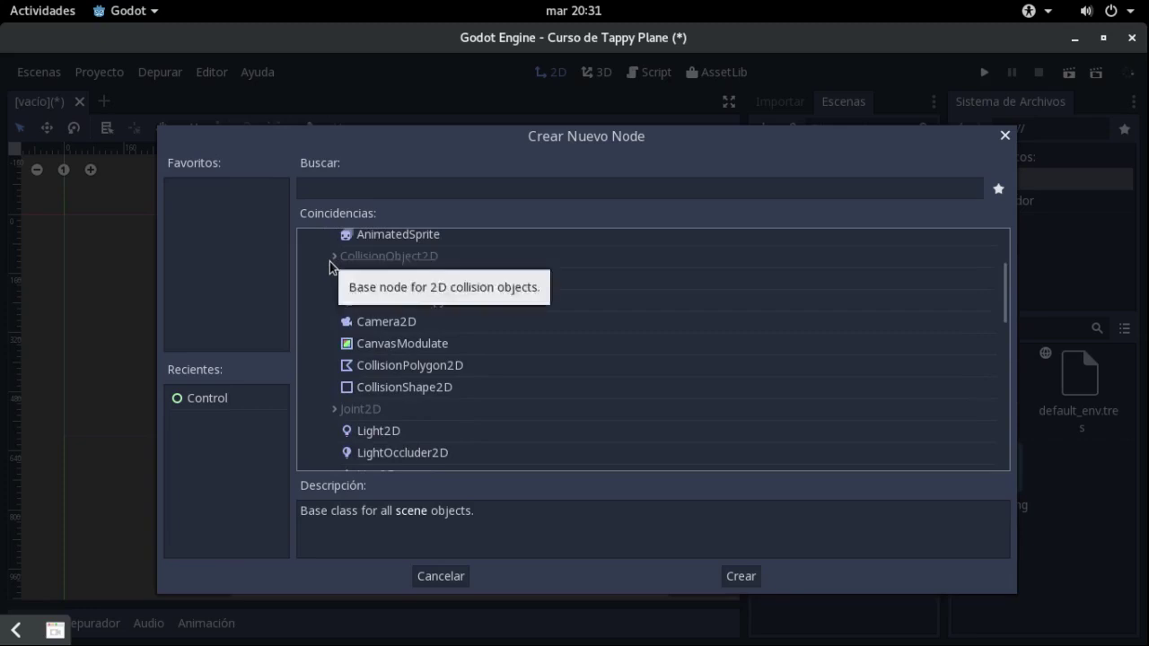
Pick RigidBody2D under CollisionObject2D > PhysicsBody2D as the scene root and start renaming it
click(330, 260)
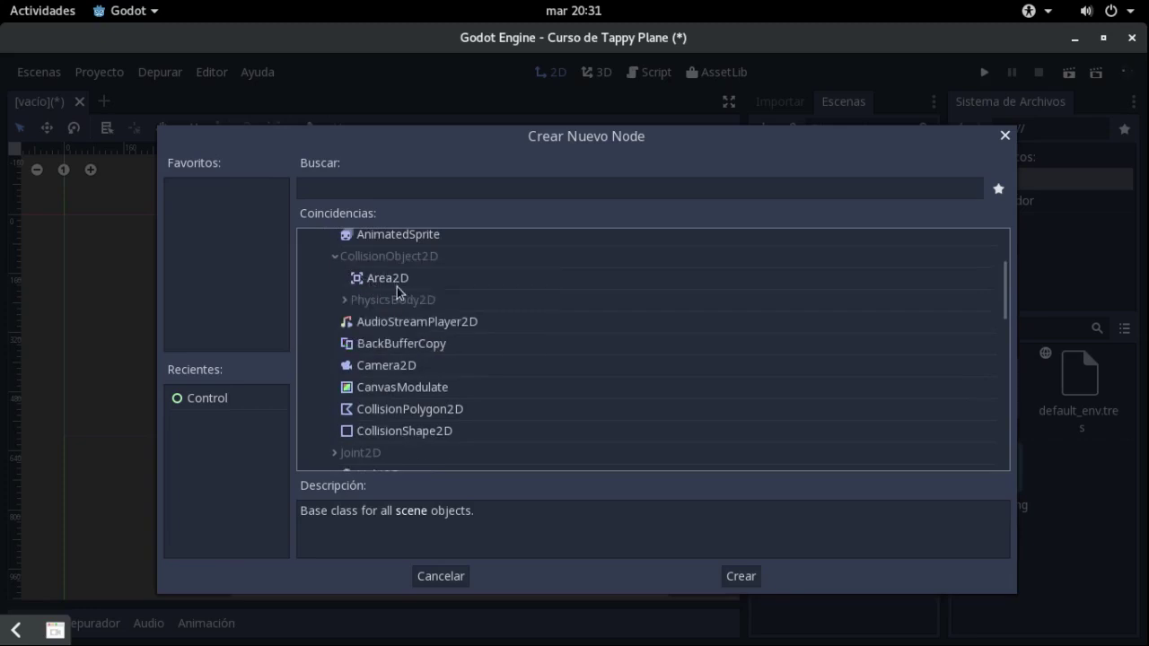
click(344, 302)
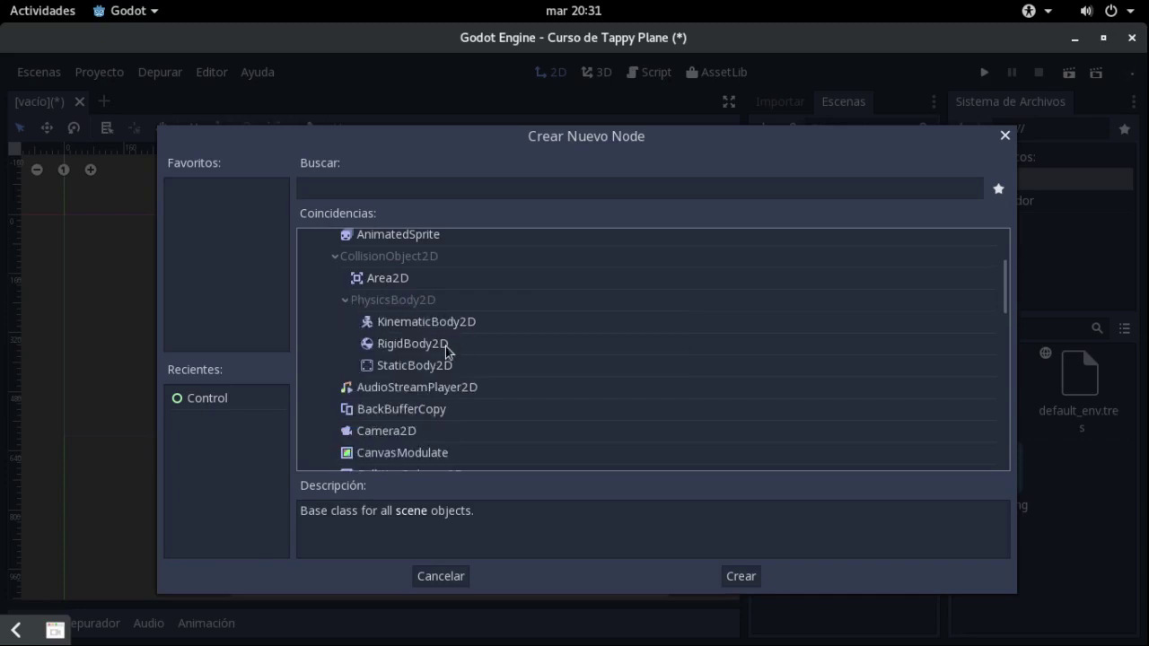
scroll(445, 347, up, 2)
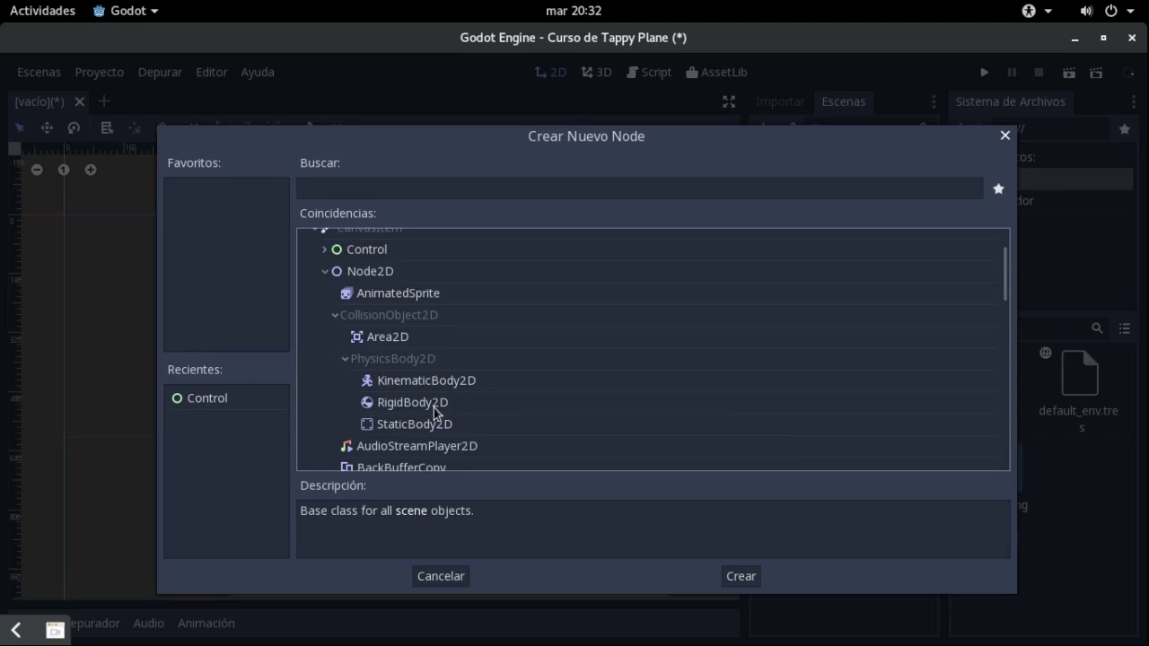
double_click(435, 412)
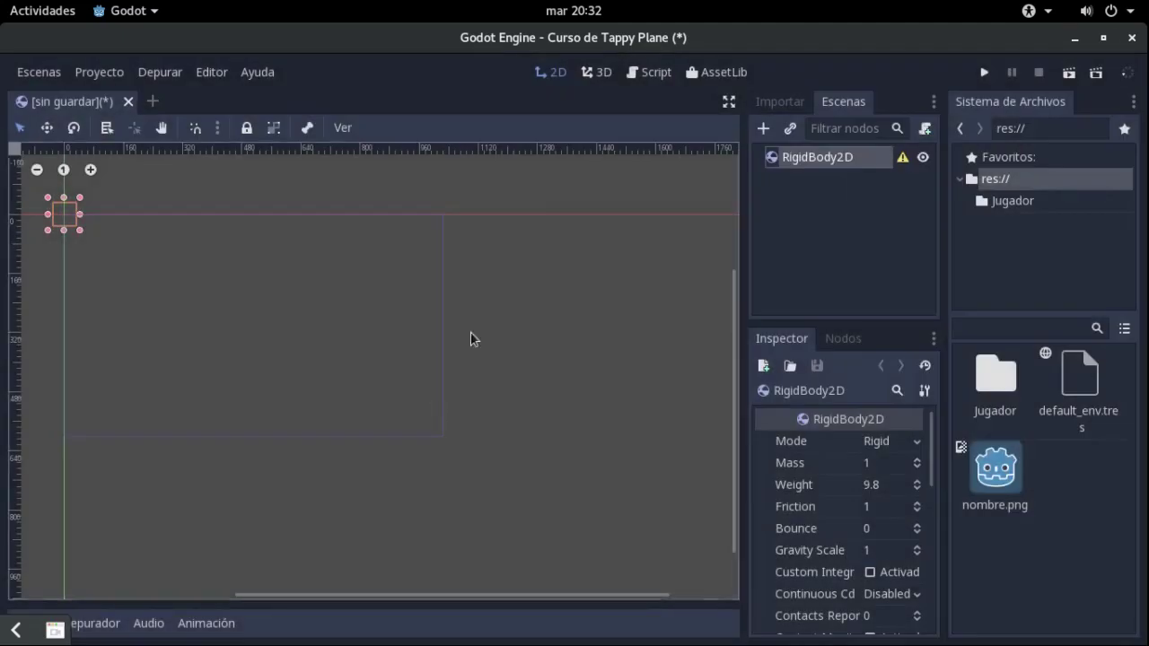
double_click(862, 160)
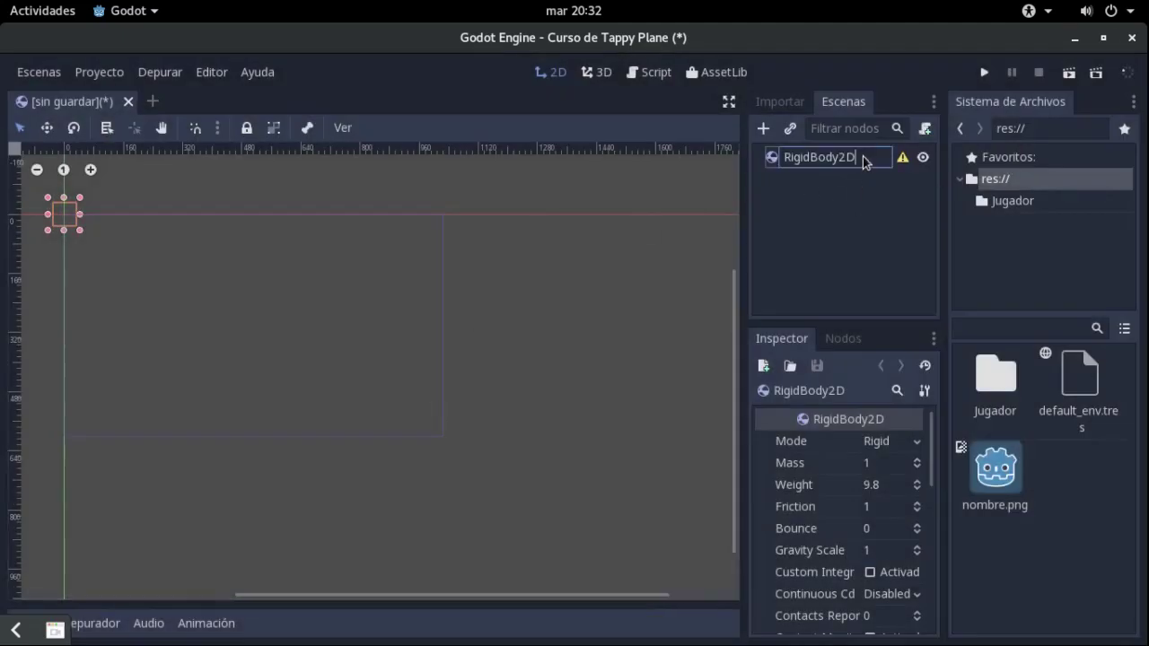
Name the RigidBody2D root node Jugador
key(BackSpace)
key(BackSpace)
key(BackSpace)
text(Jugador)
key(Return)
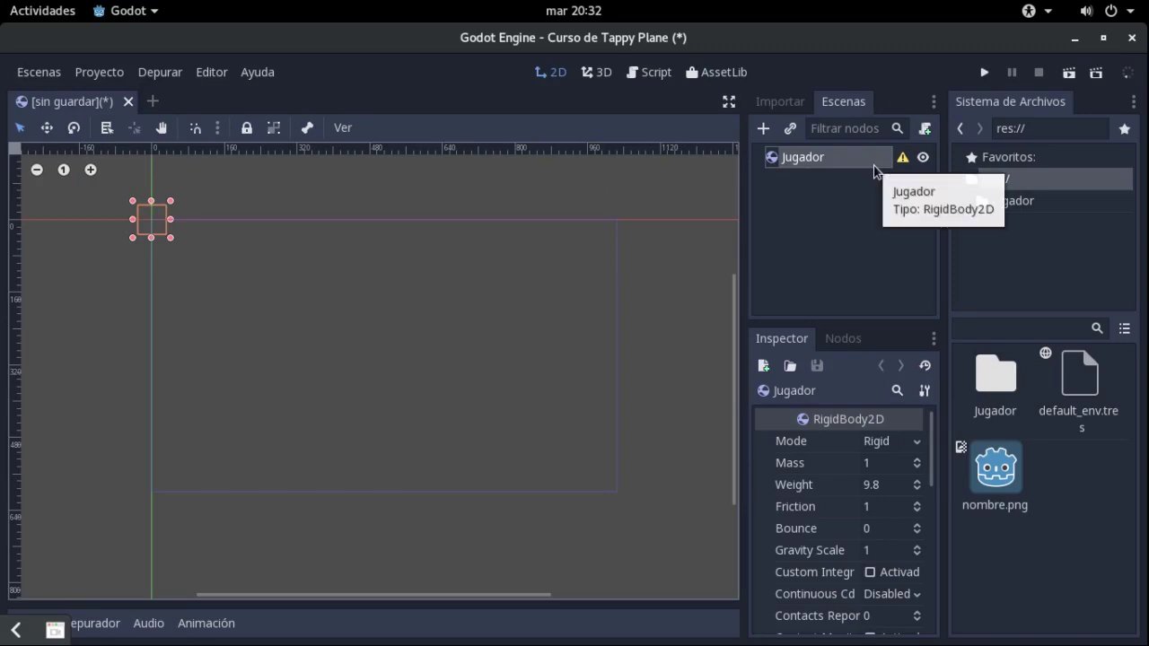
scroll(434, 221, up, 1)
scroll(432, 238, up, 1)
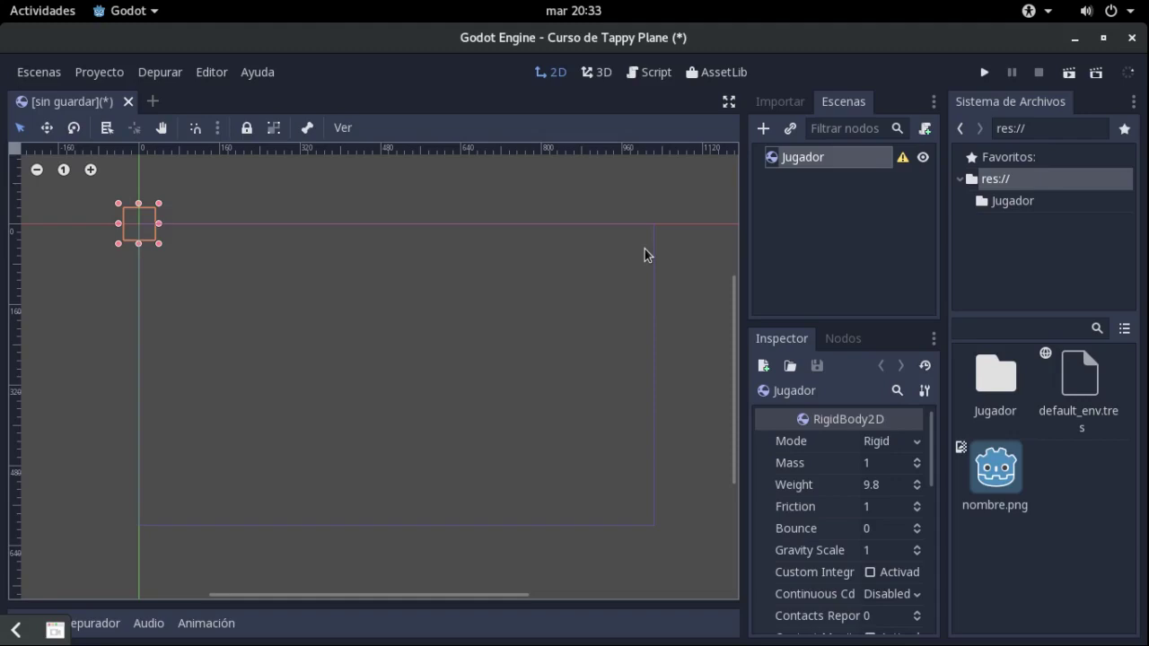
mouse_move(491, 274)
middle_down()
mouse_move(471, 277)
mouse_move(513, 261)
middle_up()
scroll(490, 293, up, 1)
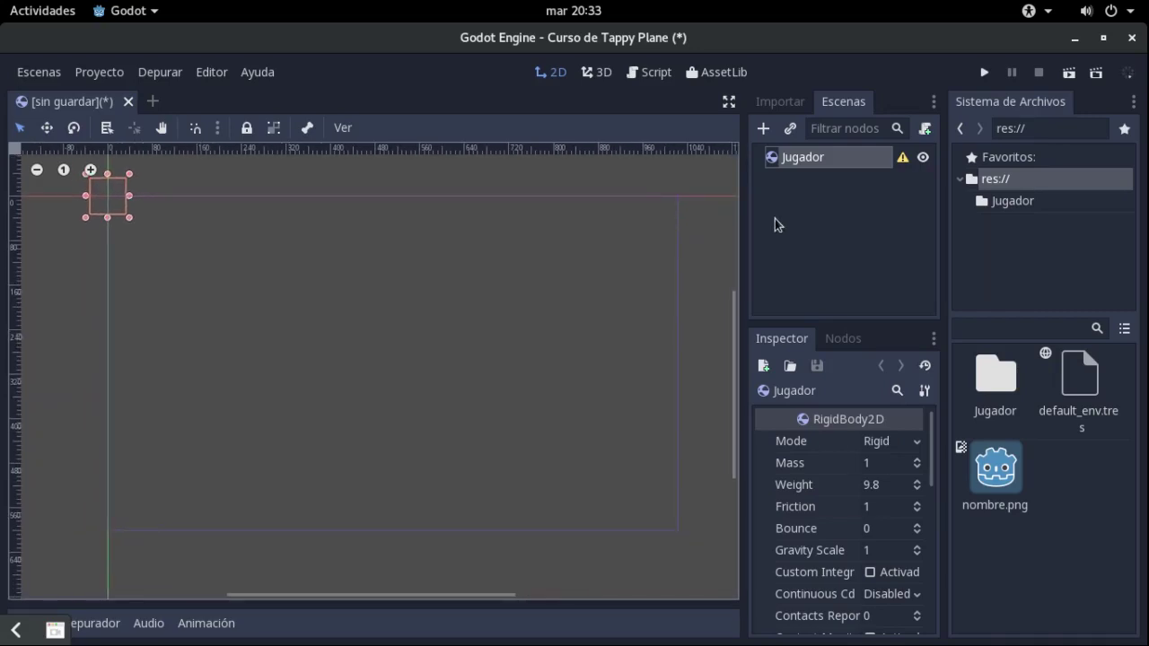
scroll(674, 214, down, 1)
scroll(674, 217, up, 1)
scroll(407, 245, left, 1)
scroll(466, 254, left, 3)
scroll(355, 207, left, 2)
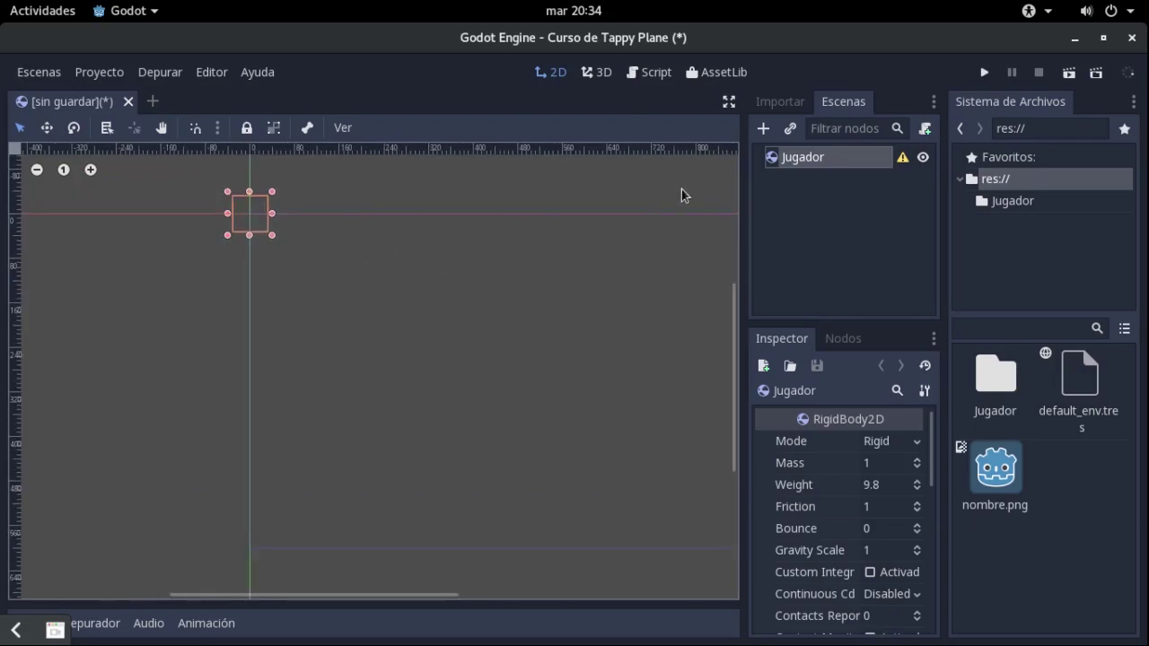
scroll(385, 266, up, 1)
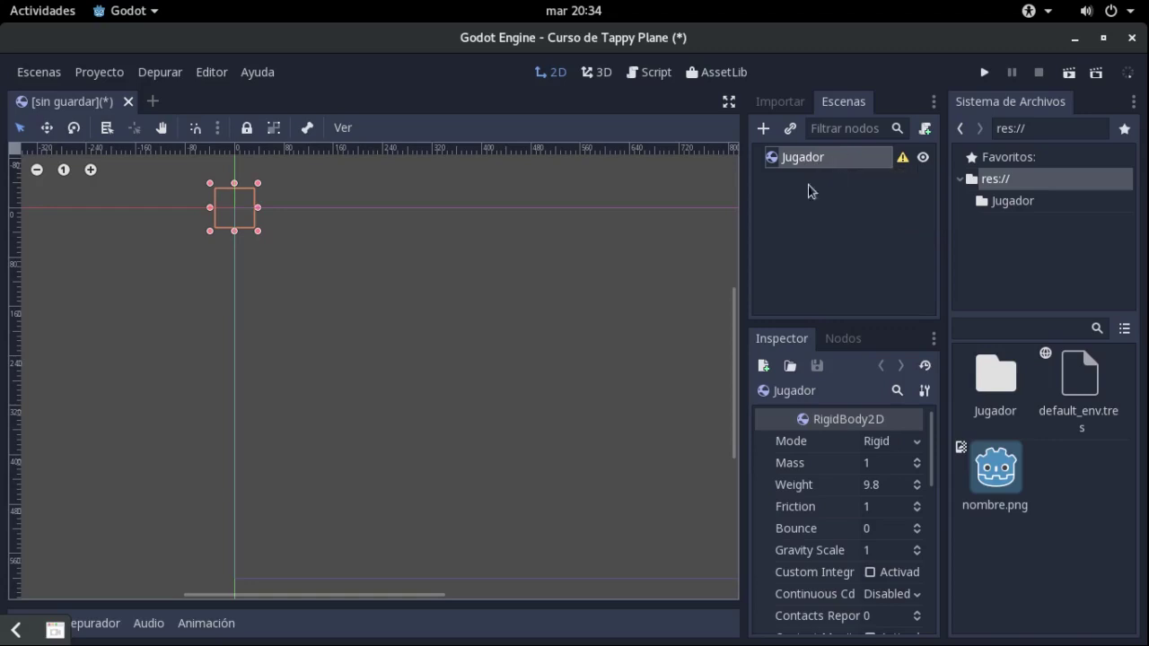
scroll(564, 276, down, 1)
middle_drag(541, 229, 459, 239)
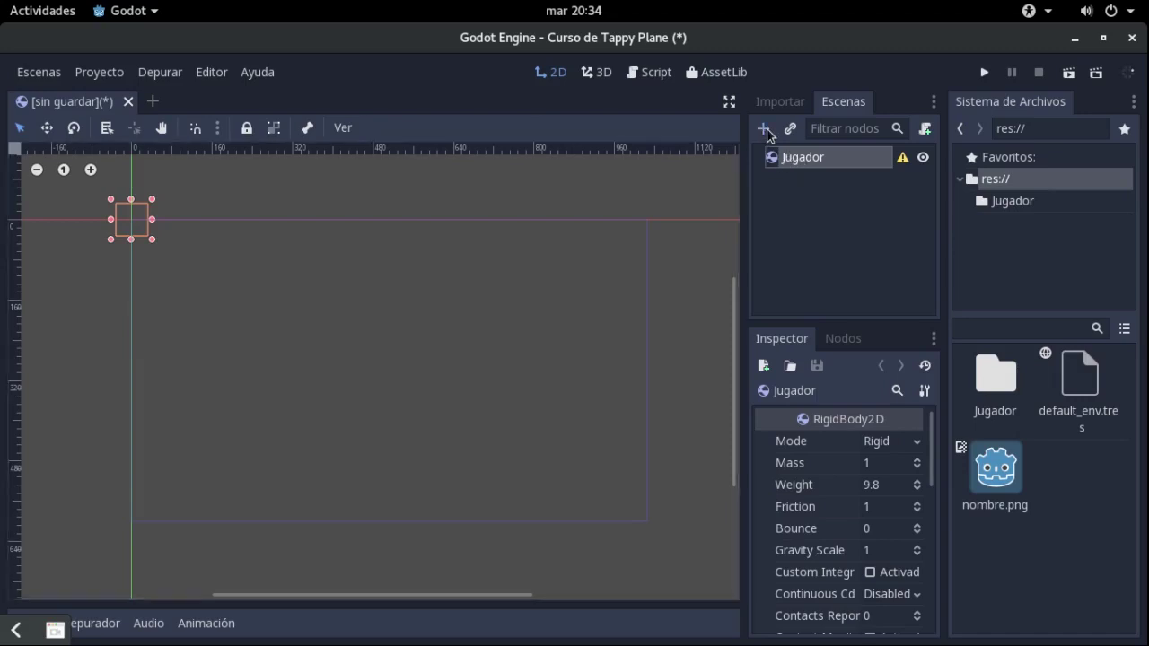
Add an AnimatedSprite child under Jugador by searching 'AnimatedS' in the new-node dialog
click(763, 128)
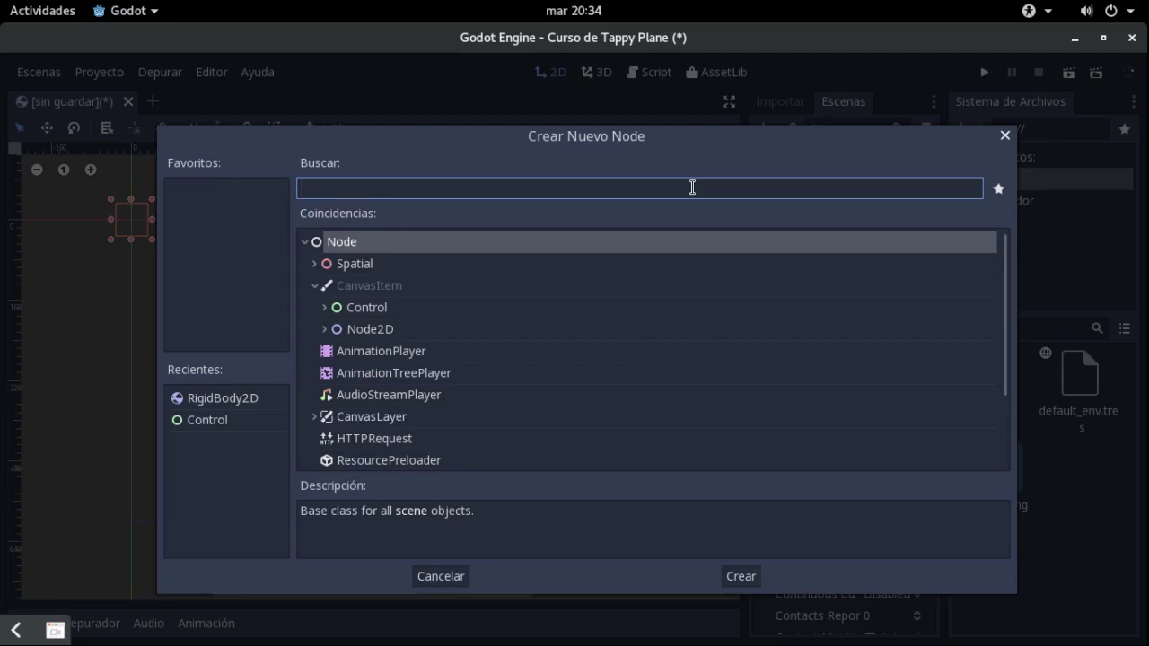
text(Animat)
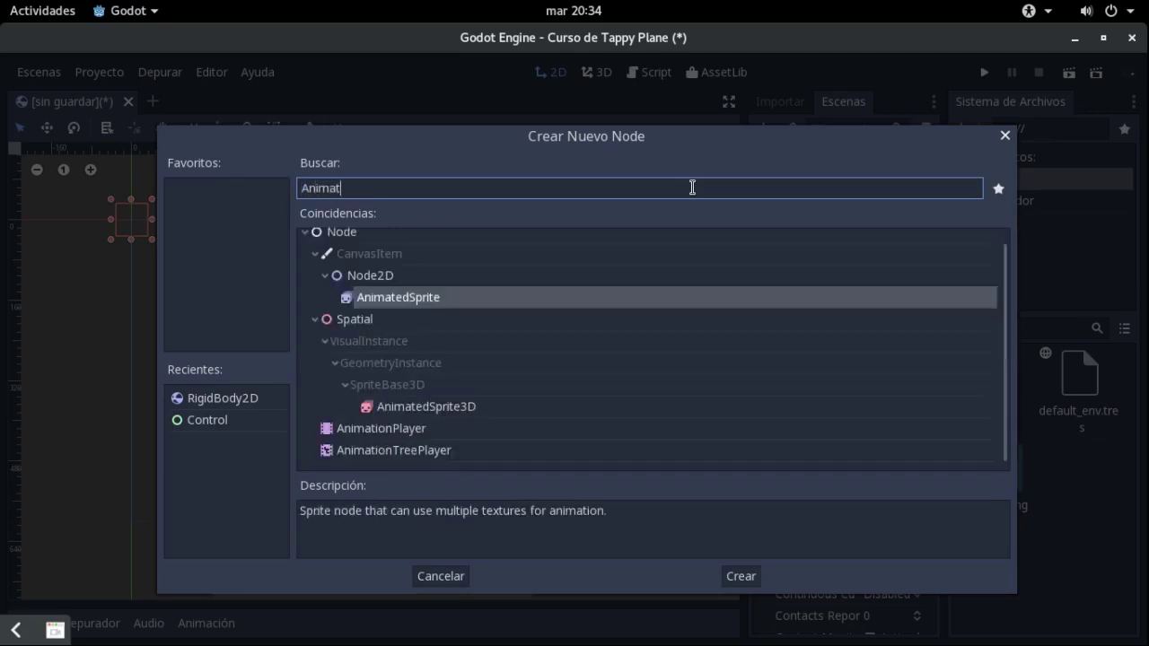
text(edS)
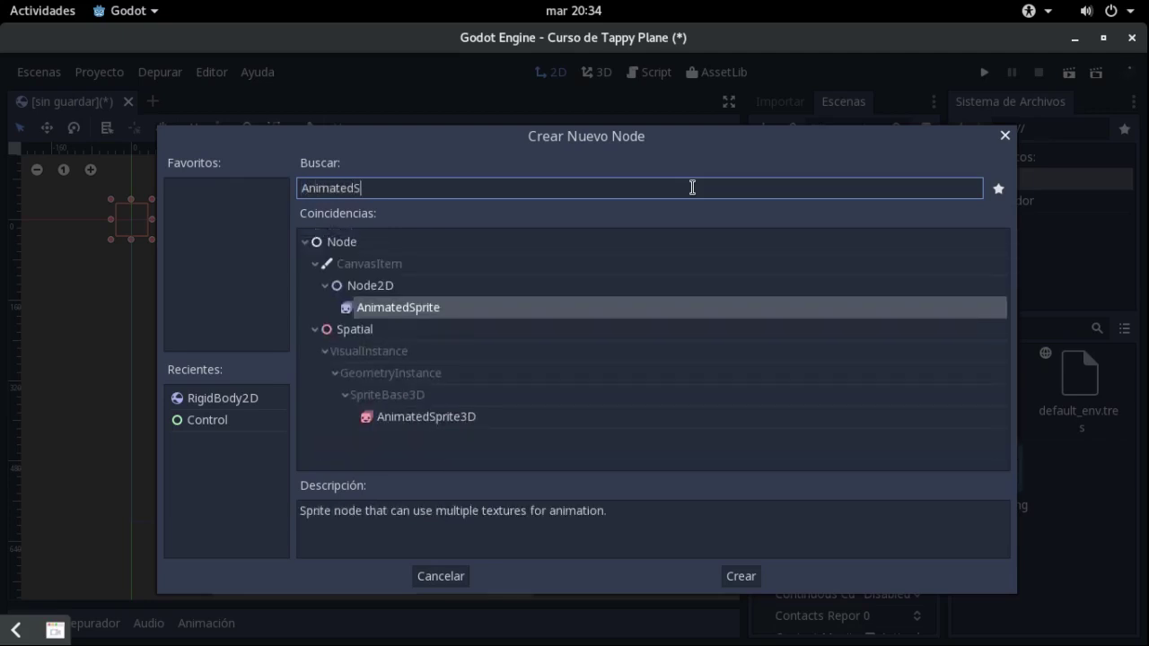
key(Return)
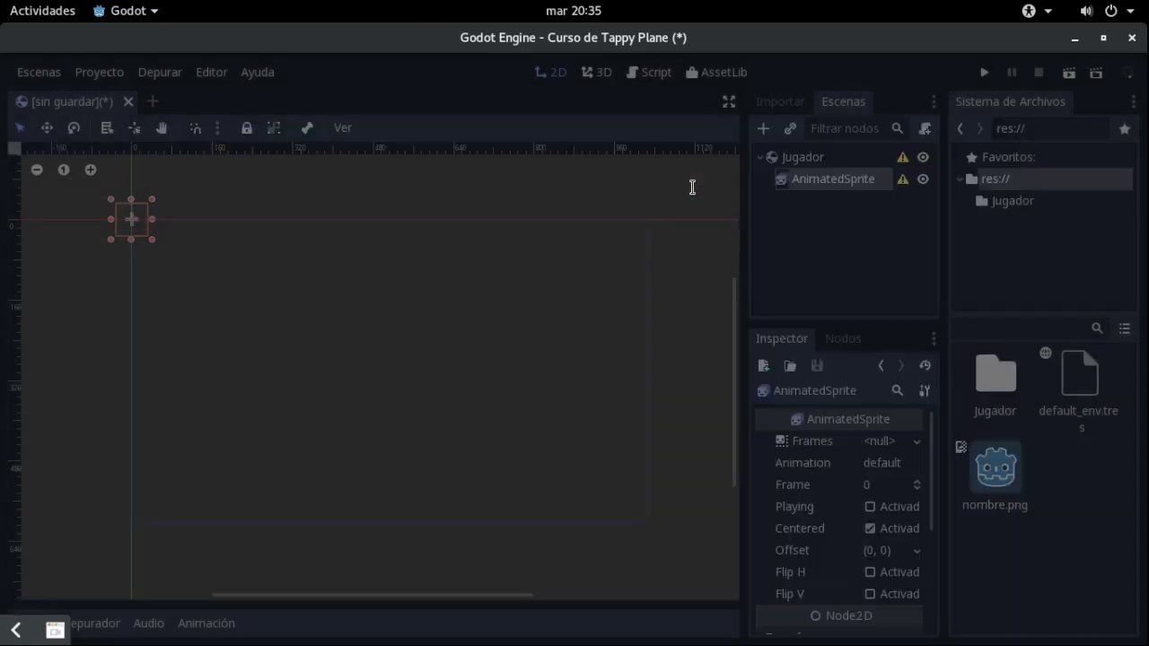
Rename the AnimatedSprite child to Imagenes and enlarge the Inspector's property area
double_click(844, 180)
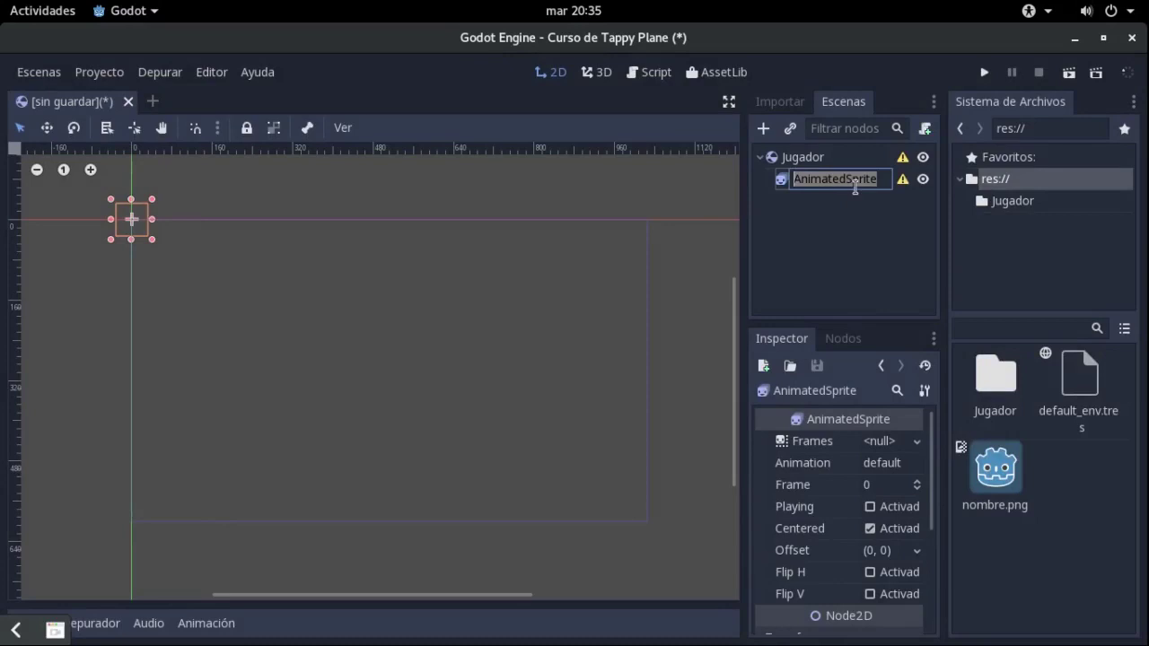
key(BackSpace)
text(Imagenes)
key(Return)
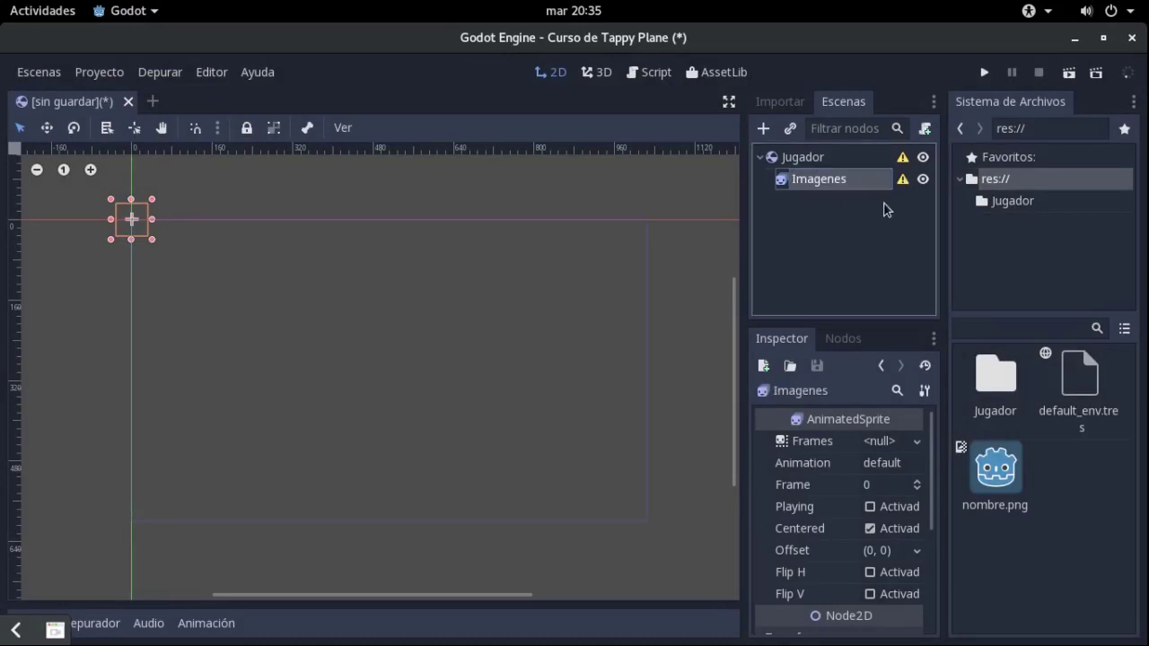
click(841, 180)
drag(866, 322, 869, 271)
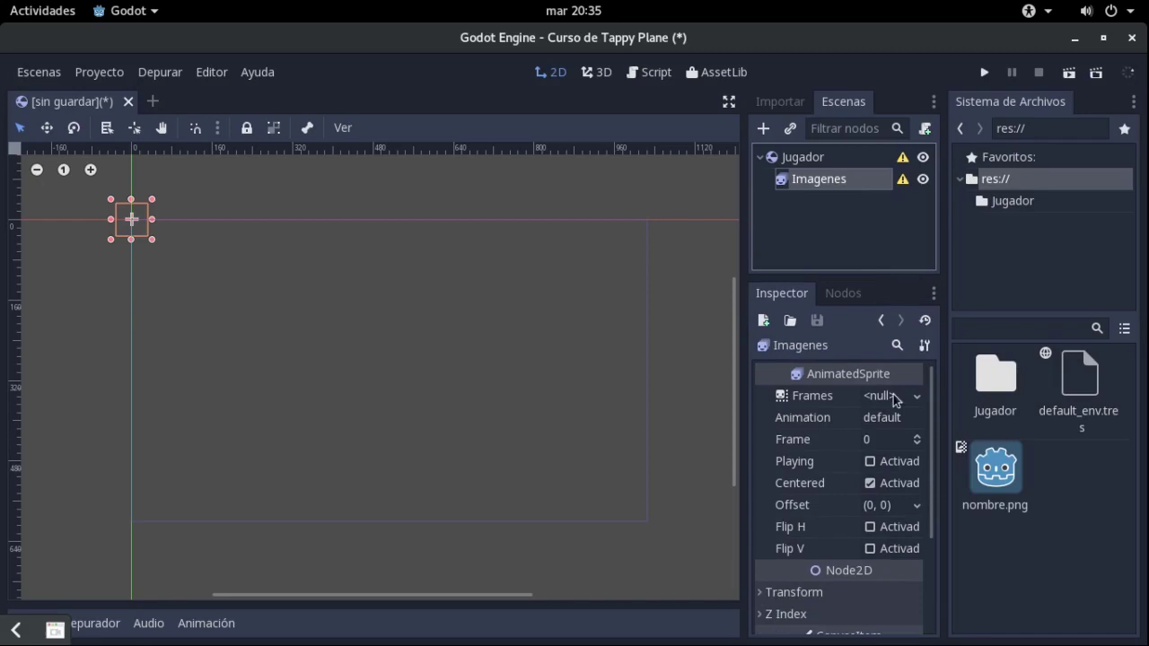
Select Jugador and scroll through its RigidBody2D properties in the Inspector
click(830, 160)
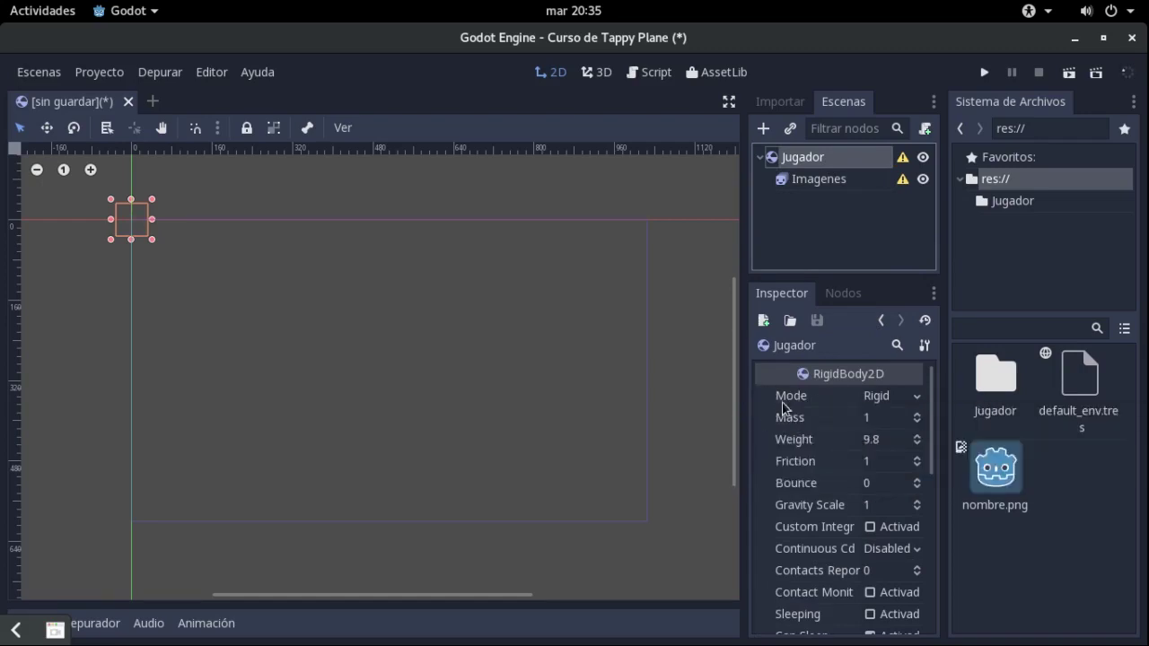
scroll(796, 430, down, 1)
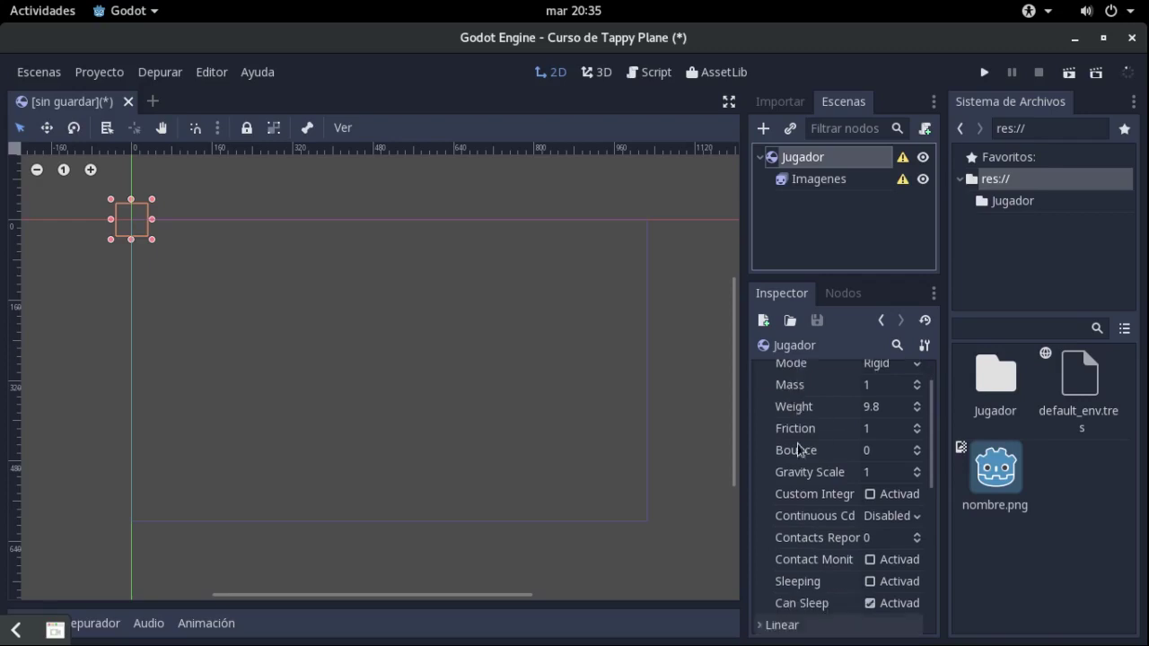
scroll(813, 422, down, 3)
scroll(790, 449, down, 2)
scroll(869, 410, up, 4)
scroll(823, 405, up, 2)
scroll(823, 380, down, 1)
scroll(827, 439, down, 4)
scroll(822, 449, down, 1)
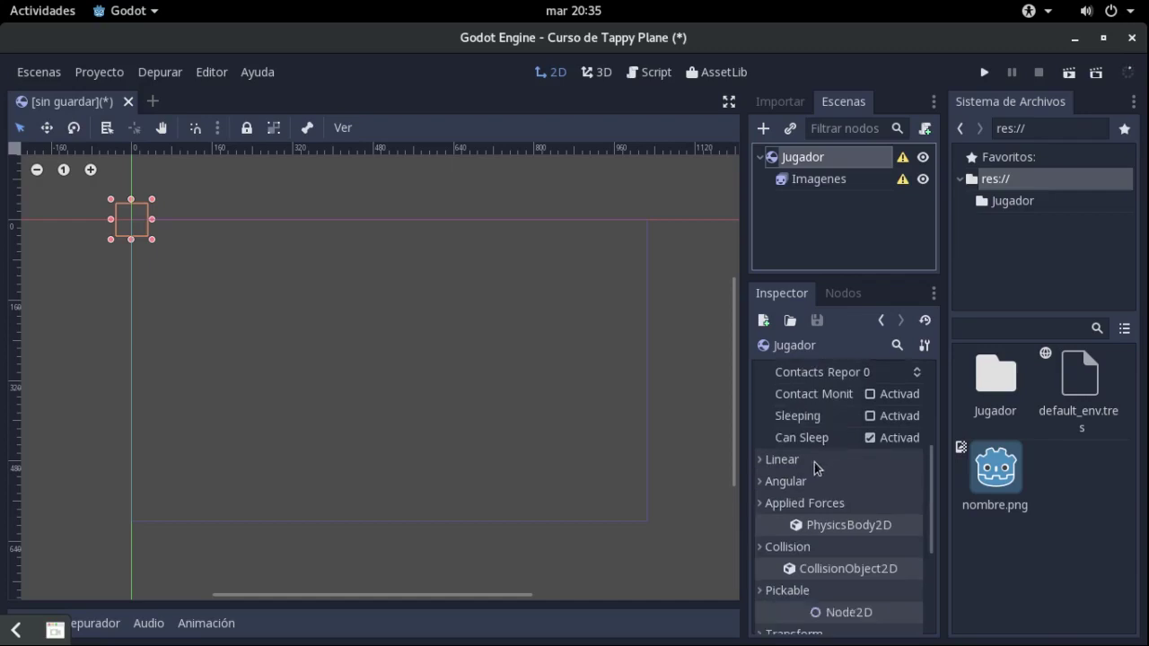
Expand and collapse the Linear, Angular and Applied Forces sections to review them
click(805, 461)
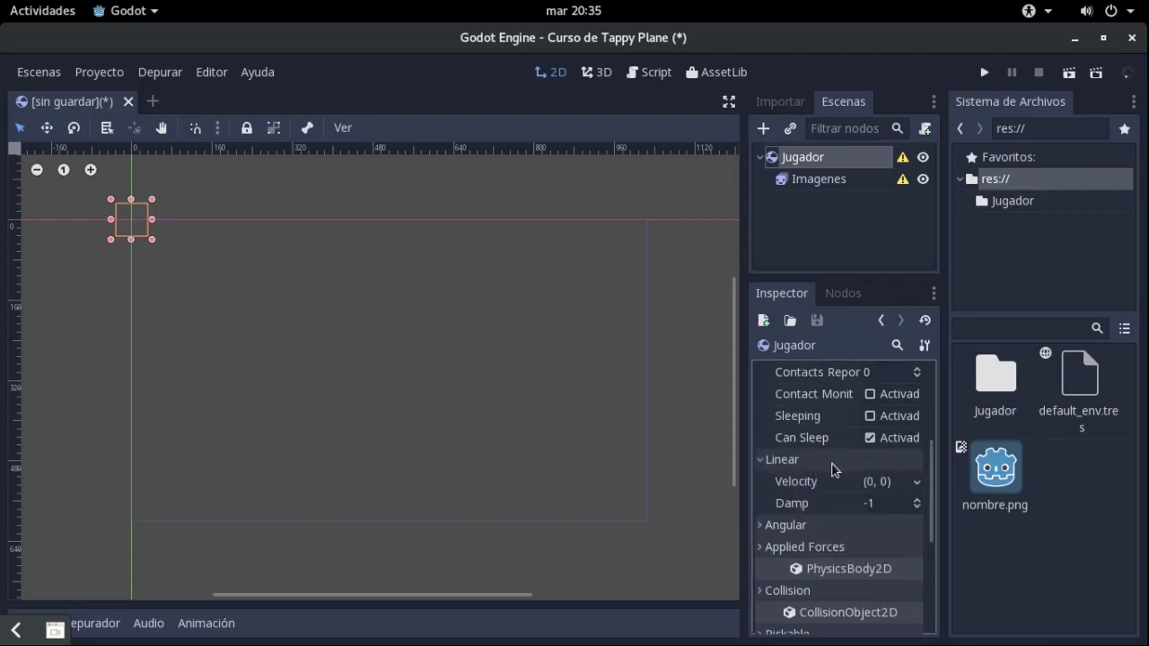
click(802, 465)
click(810, 484)
click(811, 487)
click(817, 505)
click(819, 506)
scroll(826, 465, down, 3)
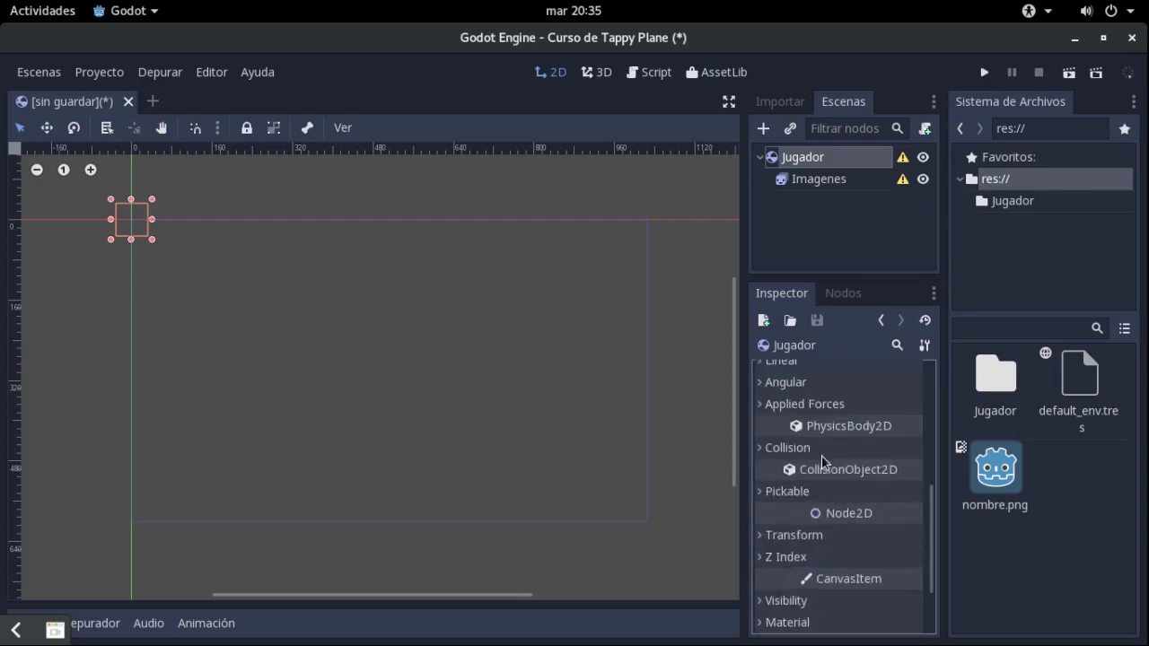
scroll(844, 438, up, 3)
scroll(826, 439, down, 4)
scroll(826, 438, up, 3)
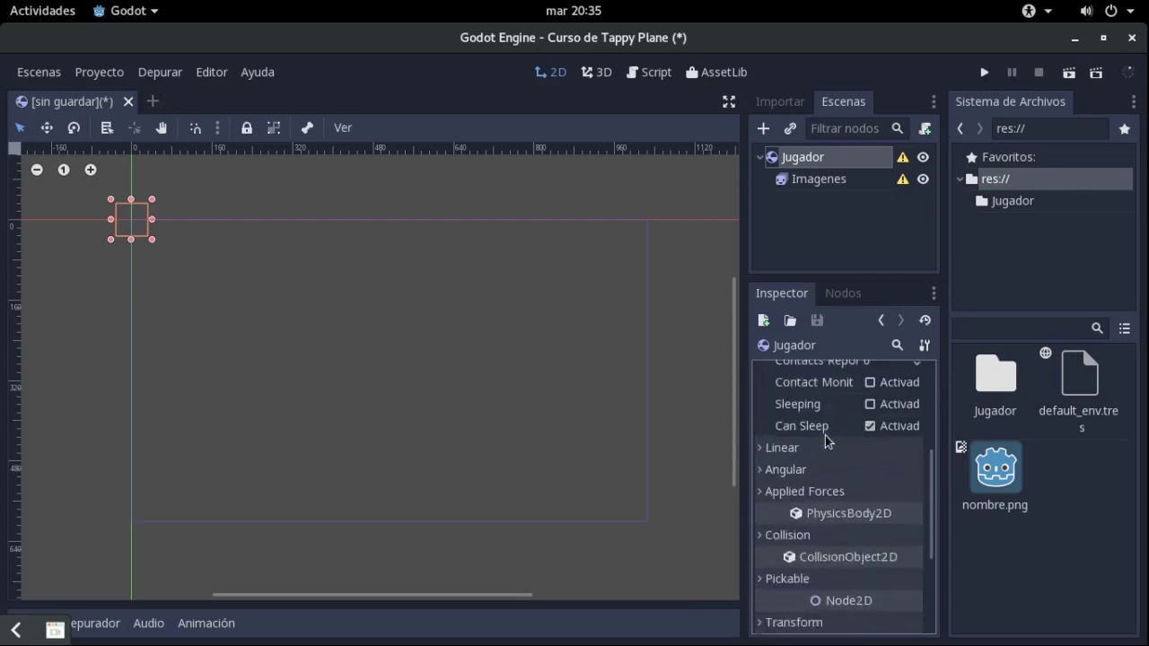
scroll(827, 440, up, 5)
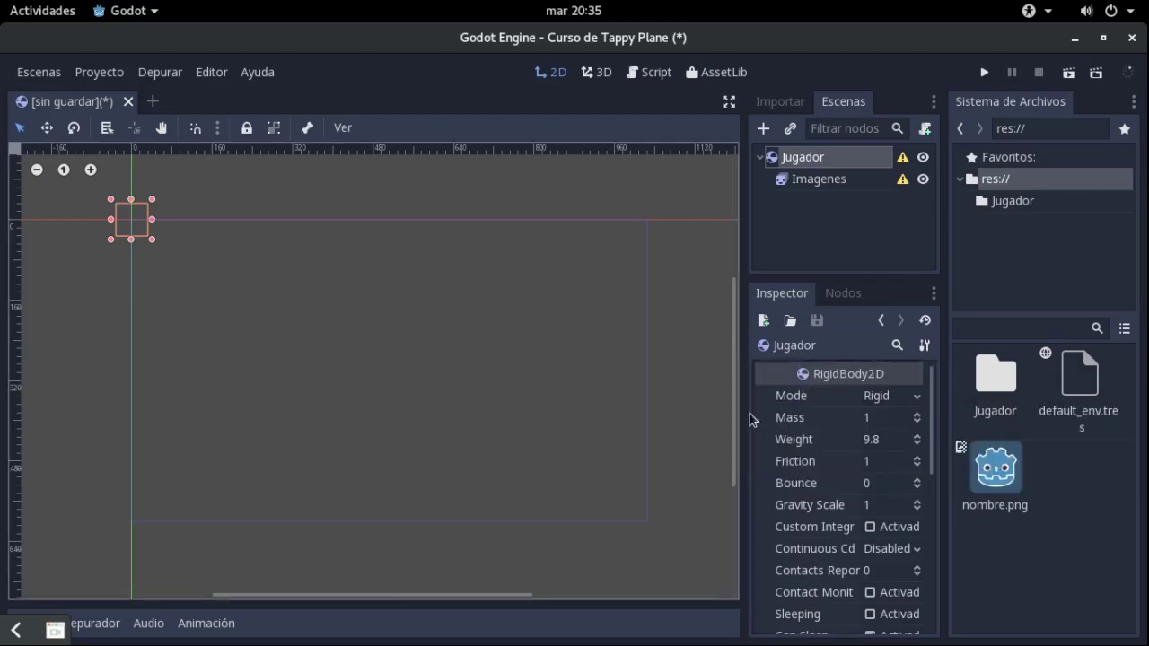
scroll(826, 472, down, 1)
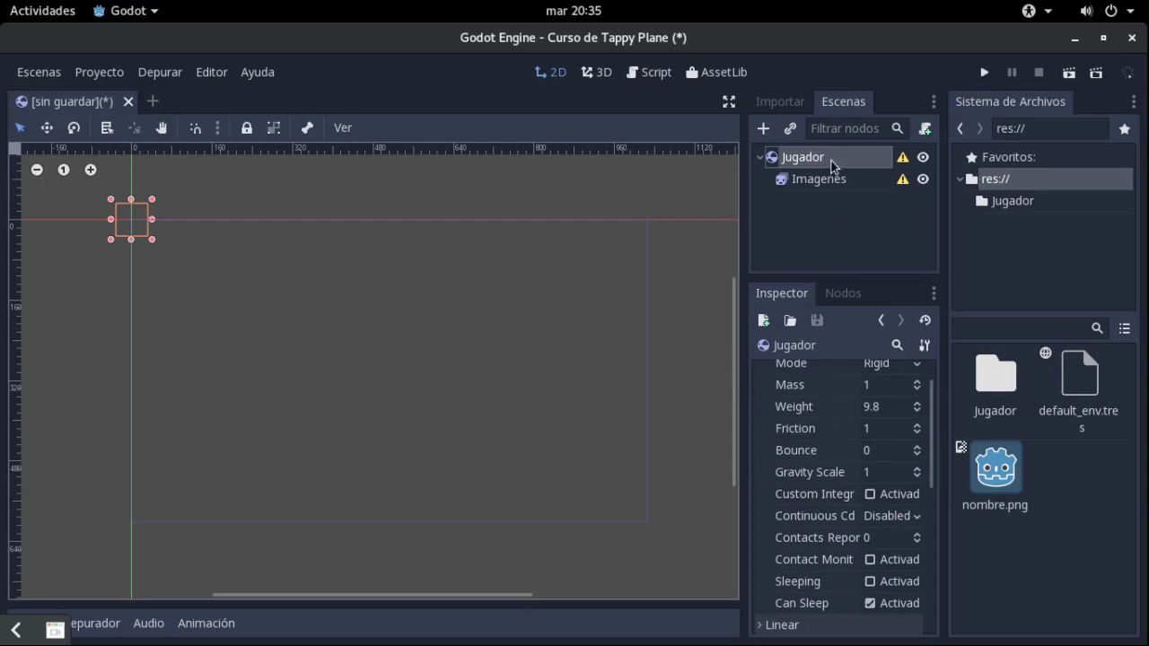
Clear the search, browse the Node2D types and read Node2D's description, then cancel without adding
click(762, 128)
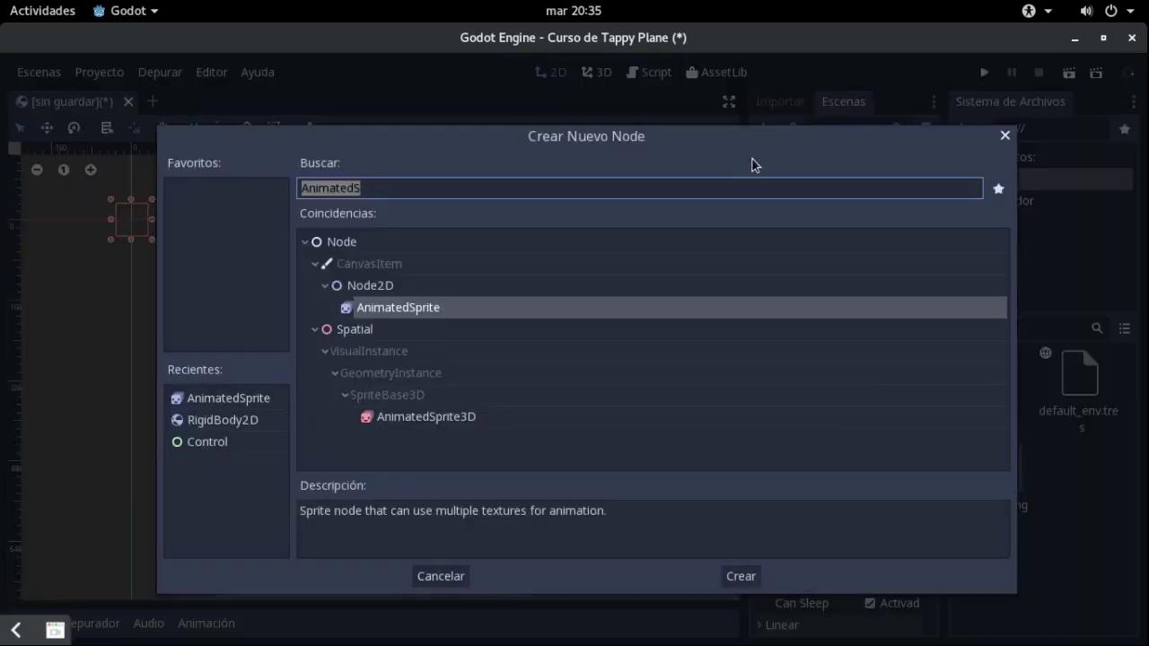
key(BackSpace)
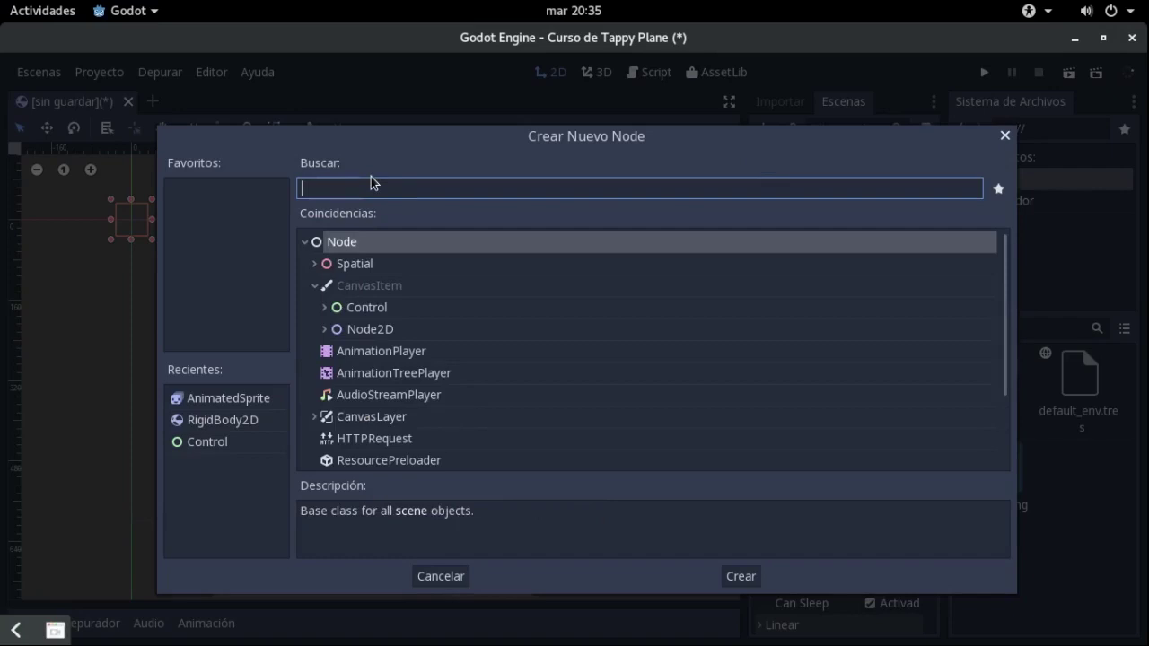
click(326, 332)
scroll(457, 345, down, 1)
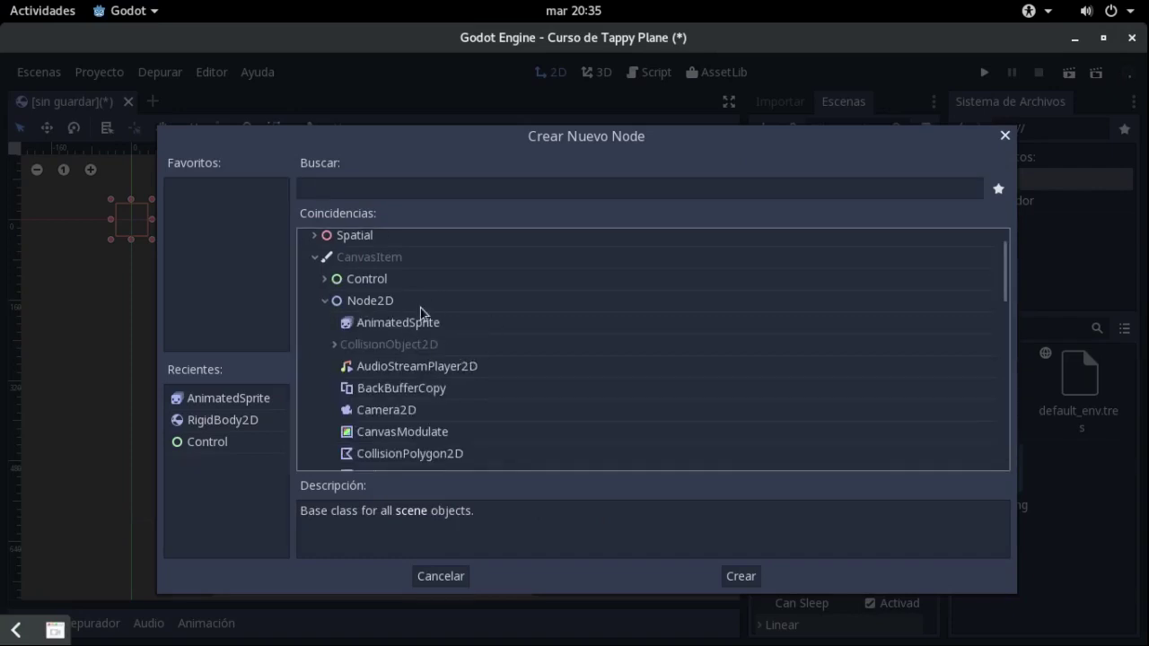
scroll(444, 336, down, 3)
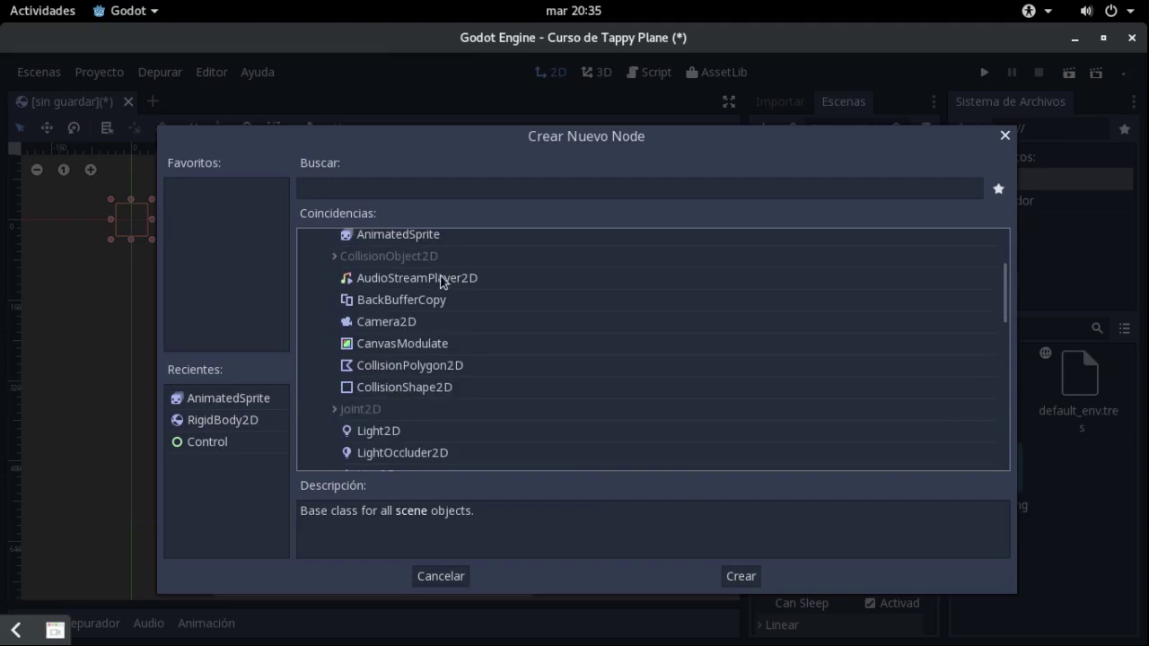
scroll(422, 278, up, 1)
scroll(449, 359, down, 1)
scroll(493, 351, up, 1)
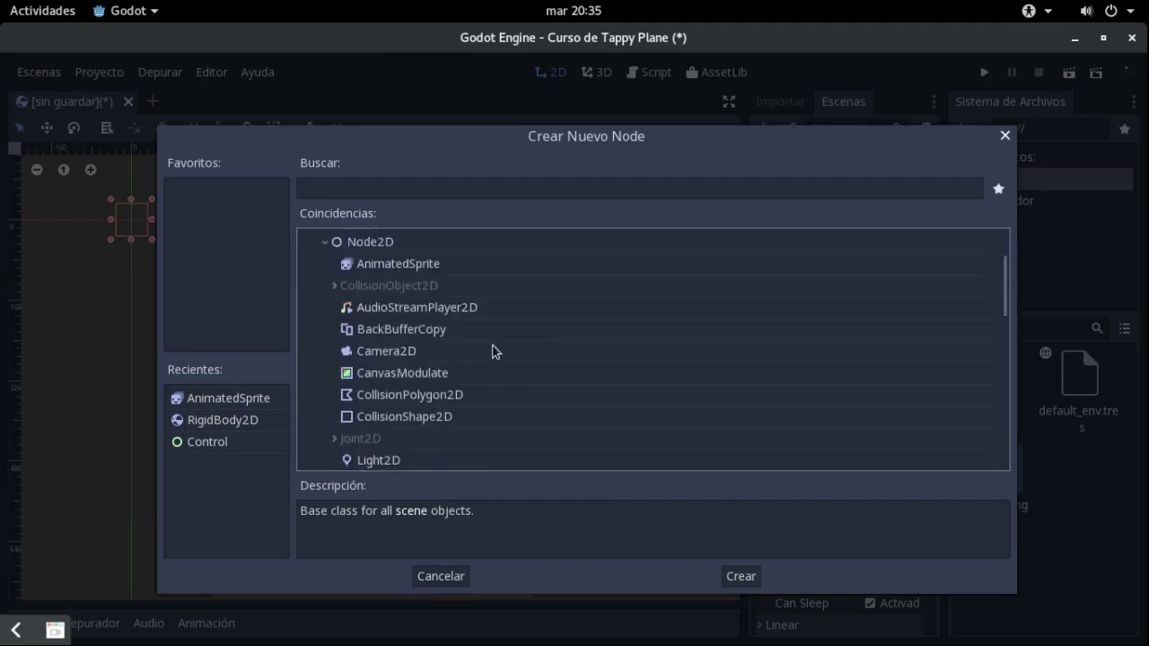
scroll(404, 311, up, 3)
click(397, 302)
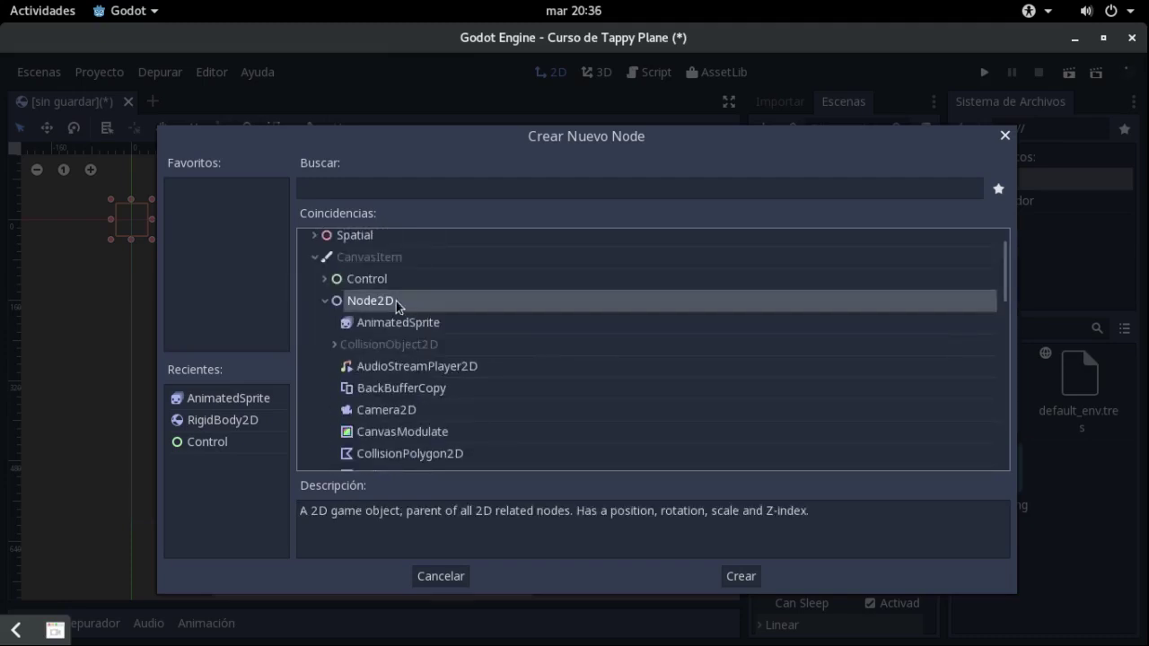
click(441, 576)
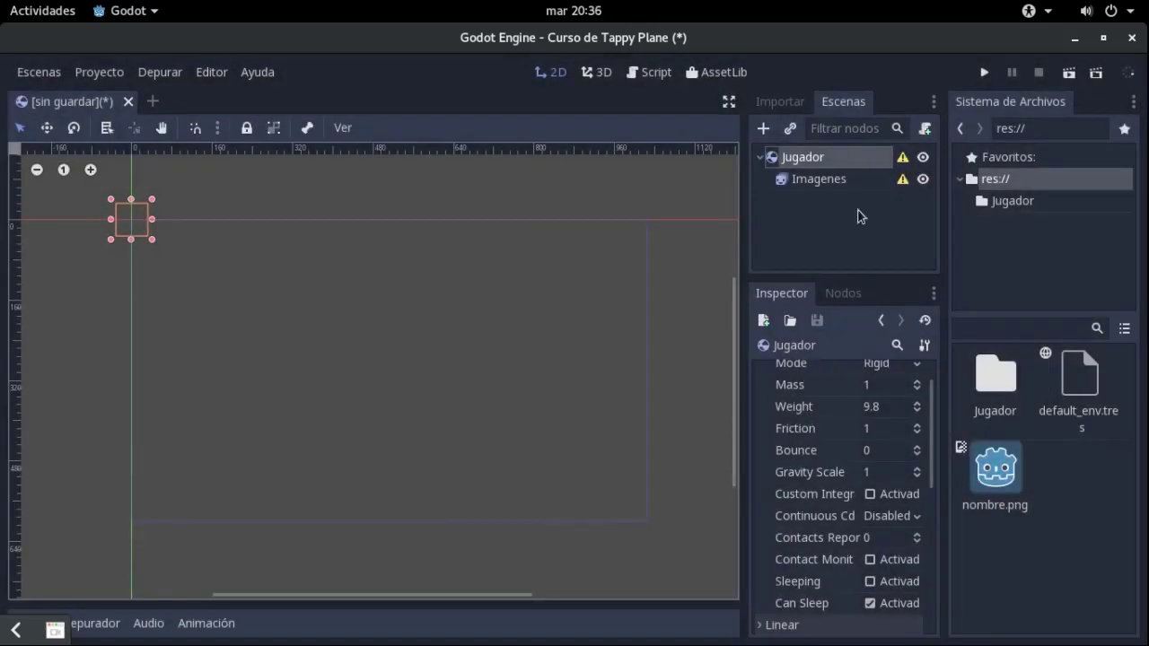
Scroll the Inspector to Jugador's Mode, Mass, Weight and Gravity Scale settings
scroll(840, 400, down, 4)
scroll(835, 430, down, 1)
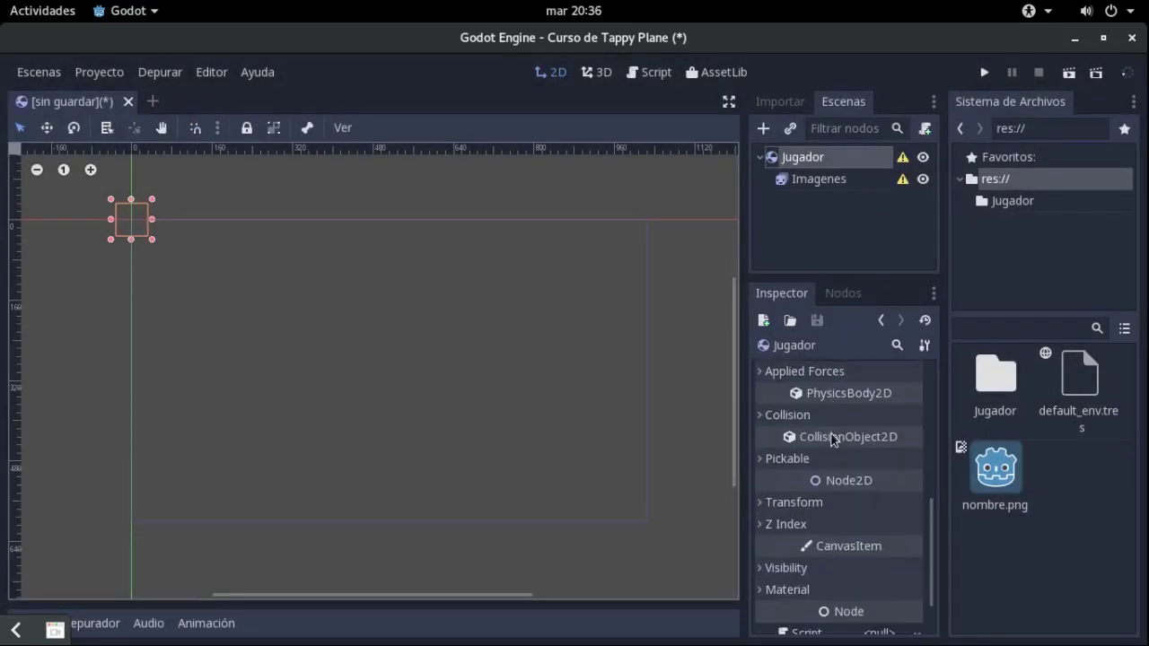
scroll(833, 401, down, 2)
scroll(833, 402, down, 1)
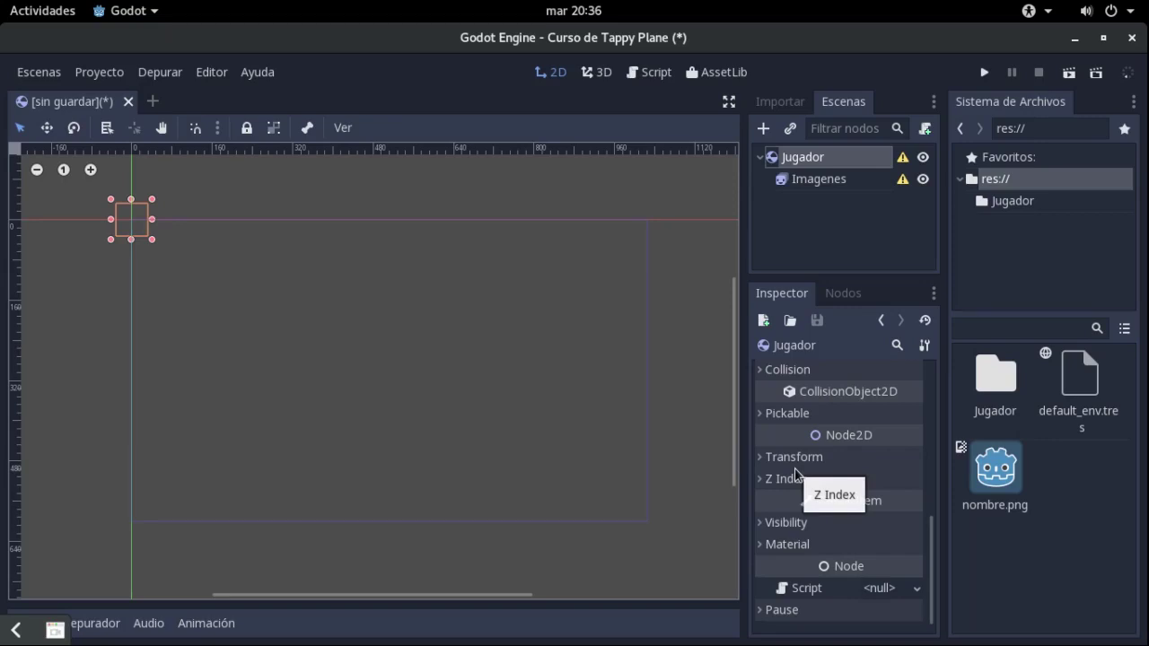
scroll(795, 473, up, 1)
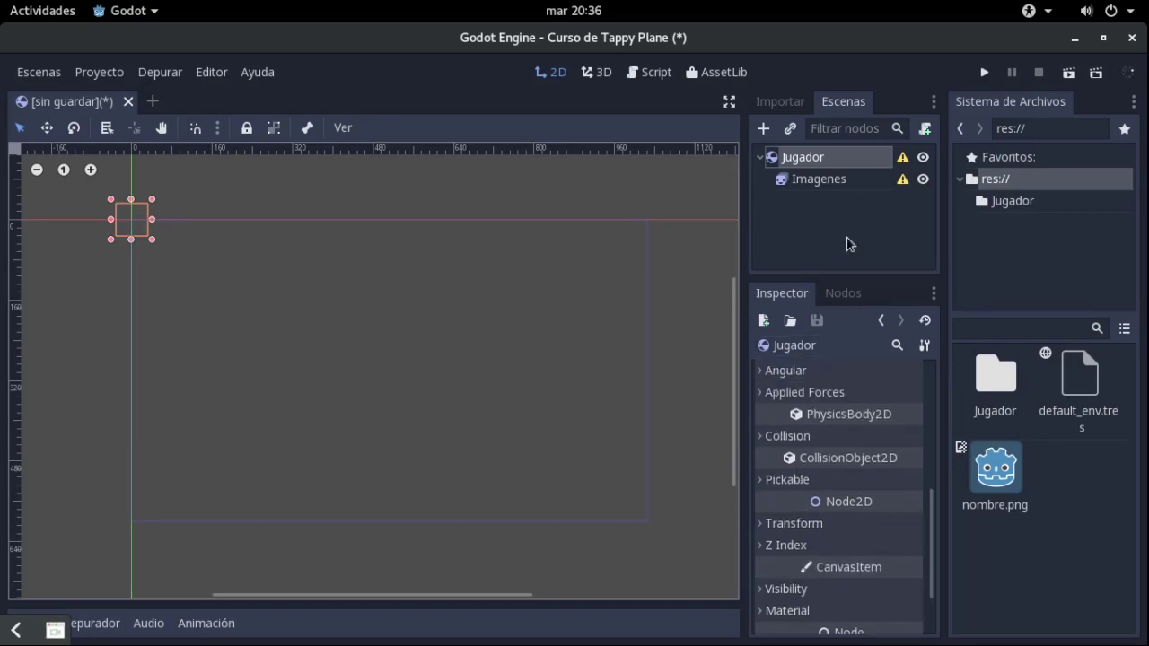
scroll(844, 433, up, 2)
scroll(844, 433, up, 3)
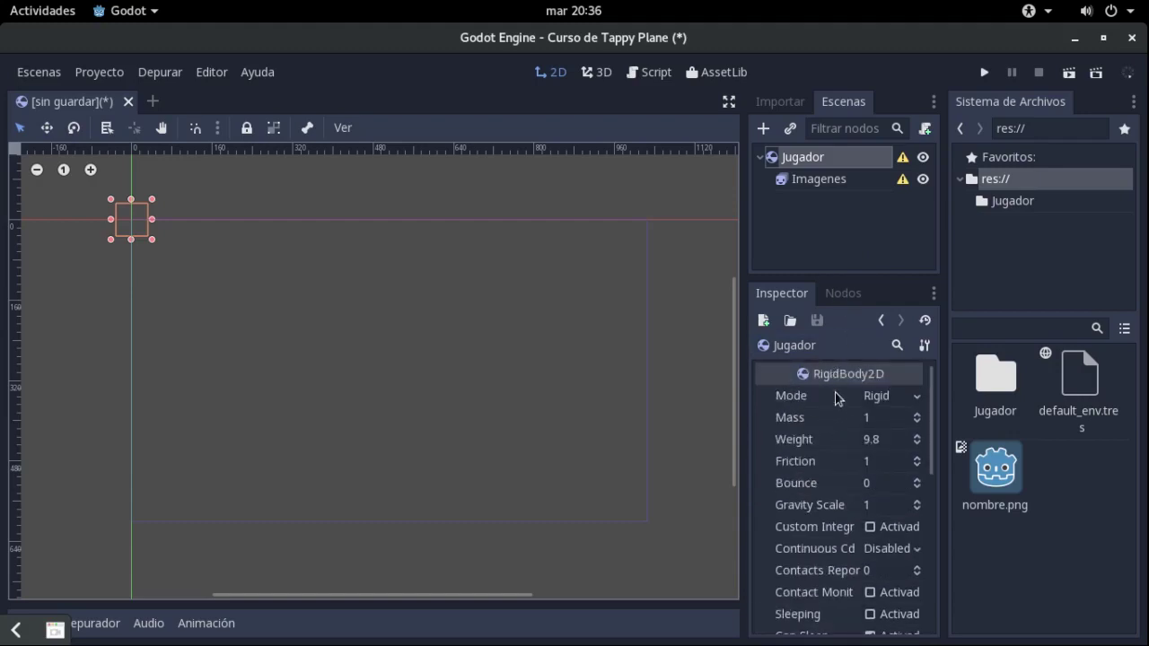
Select Imagenes and set its Frames property to a new SpriteFrames resource
click(851, 181)
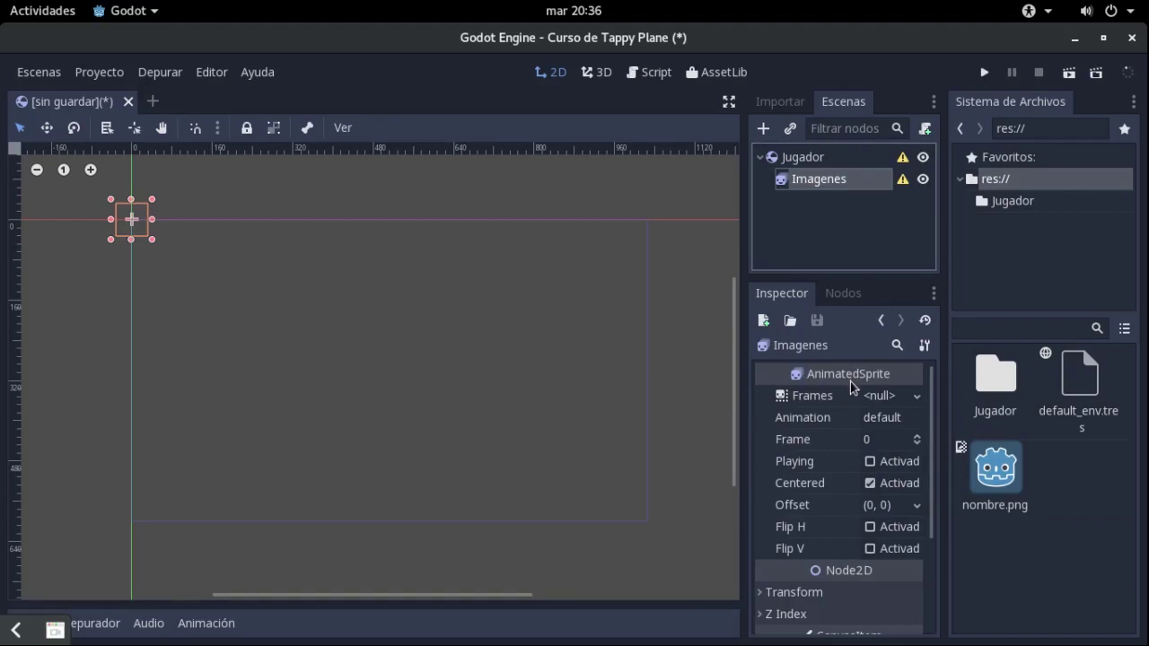
mouse_move(256, 261)
middle_down()
mouse_move(437, 258)
mouse_move(398, 310)
middle_up()
scroll(381, 248, up, 1)
scroll(397, 310, up, 2)
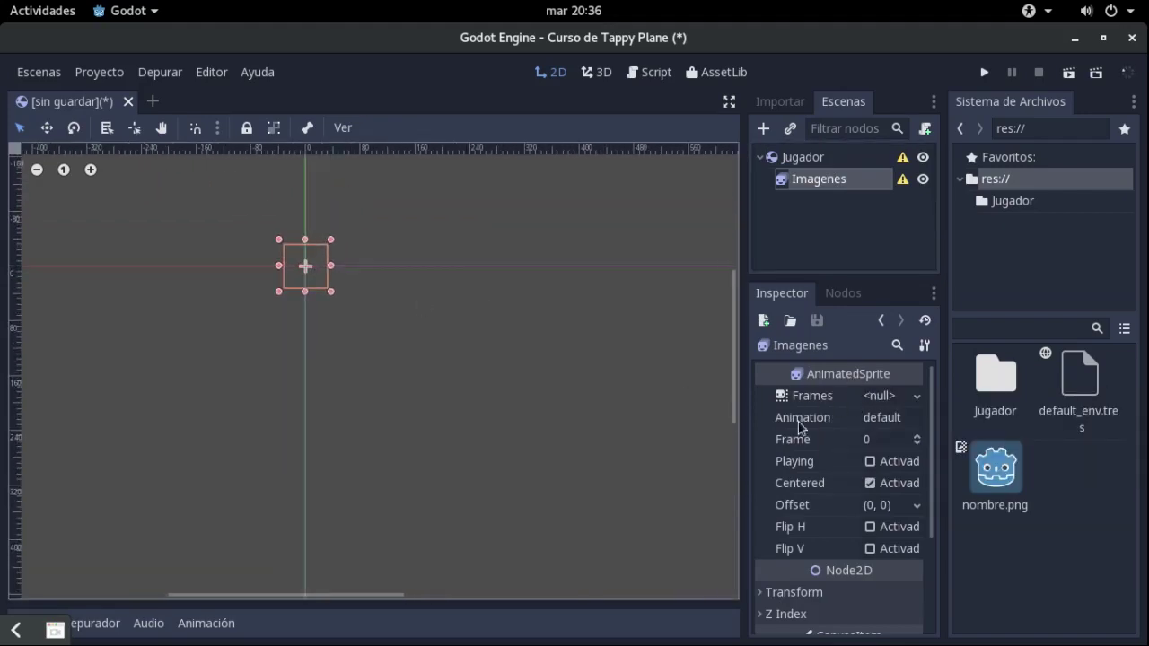
click(893, 400)
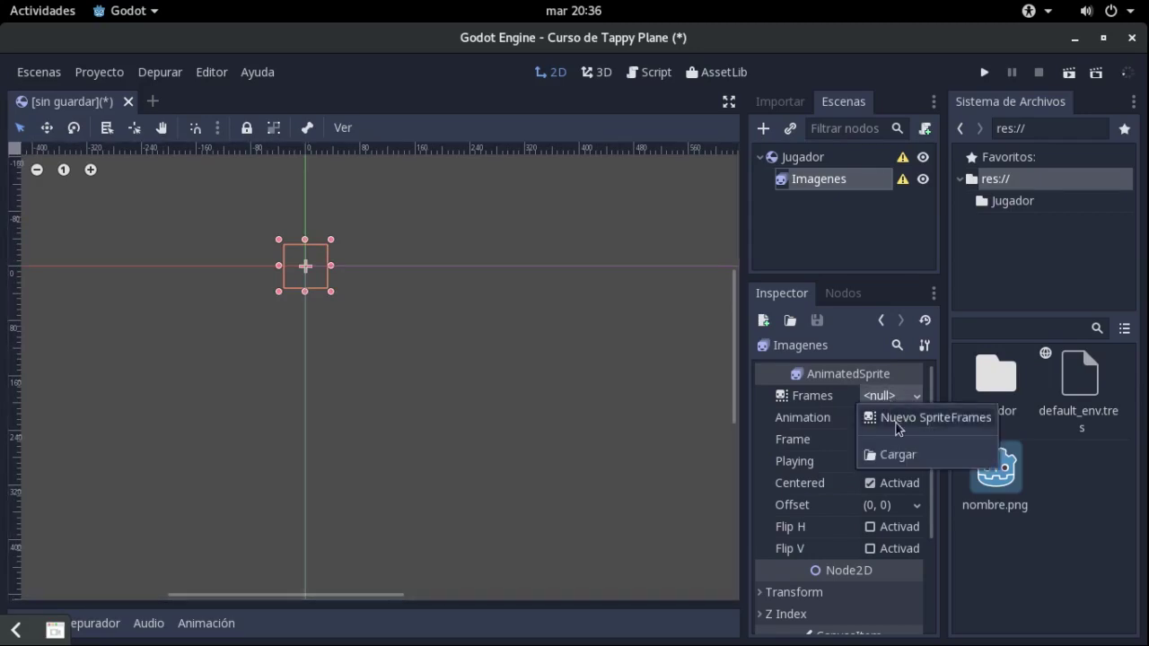
click(898, 418)
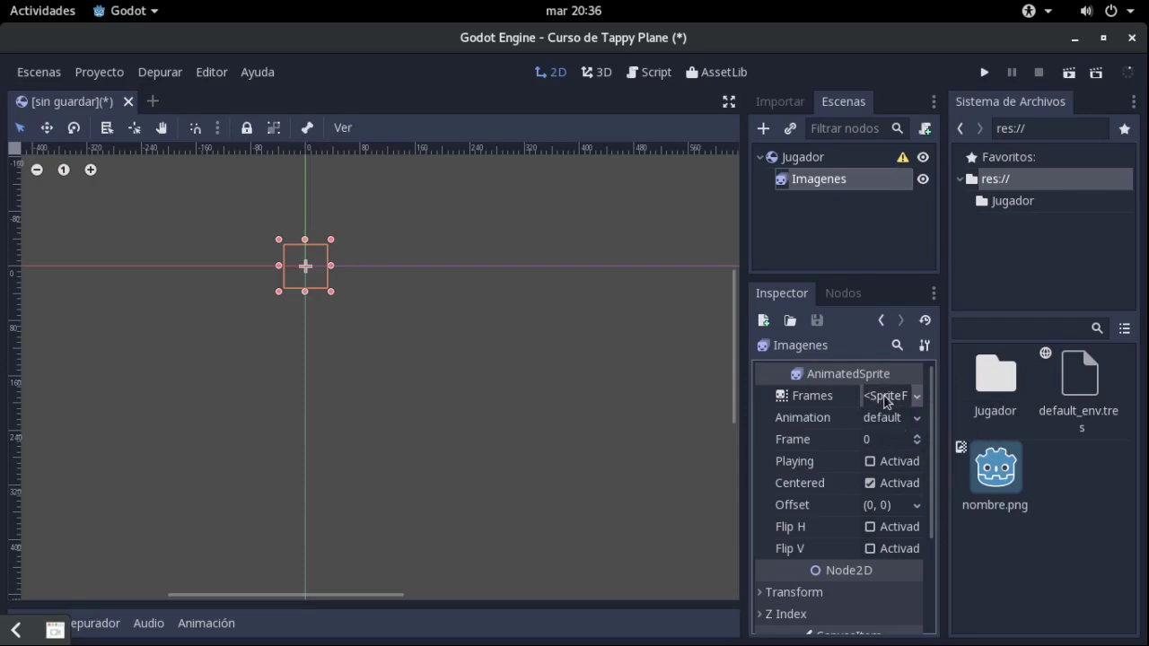
Open the SpriteFrames editor and rename the default animation to rojo
click(876, 400)
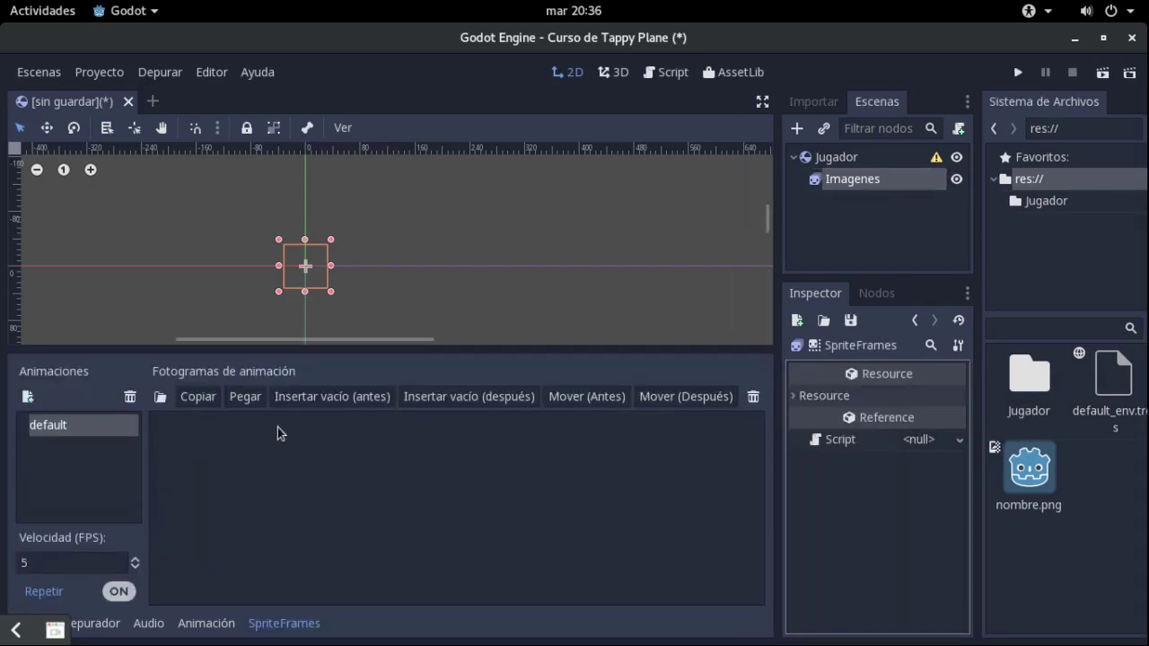
click(287, 631)
click(288, 631)
click(210, 448)
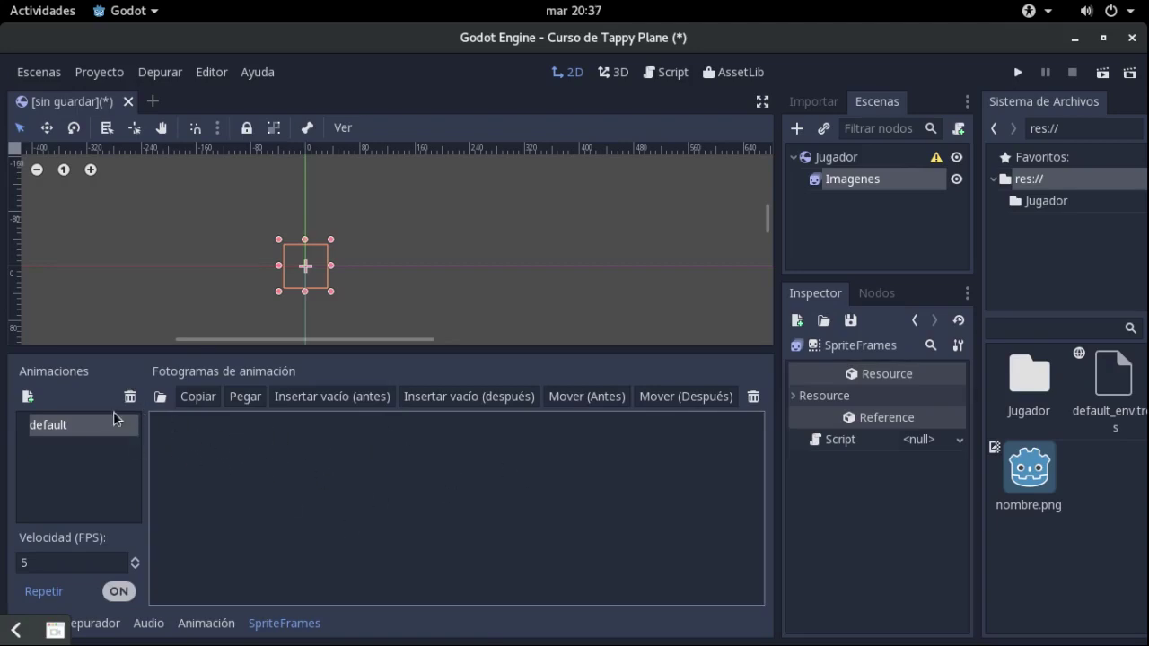
double_click(74, 435)
key(BackSpace)
text(rojo)
key(Return)
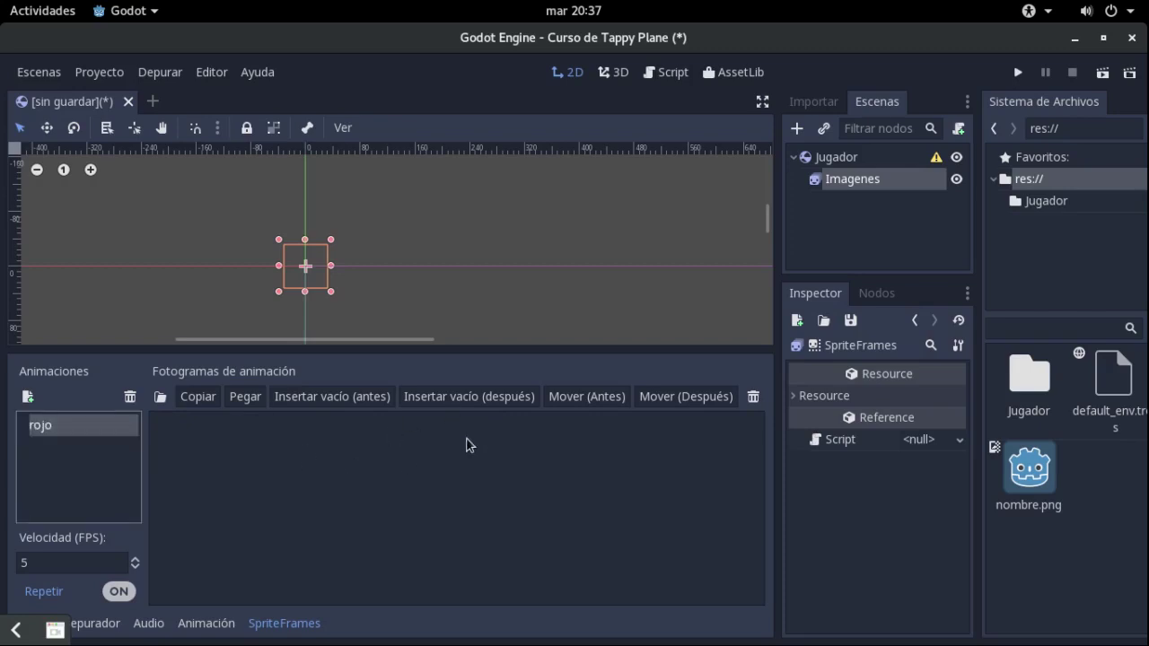
Add new animations and name them amarillo, verde and azul
click(28, 398)
click(28, 397)
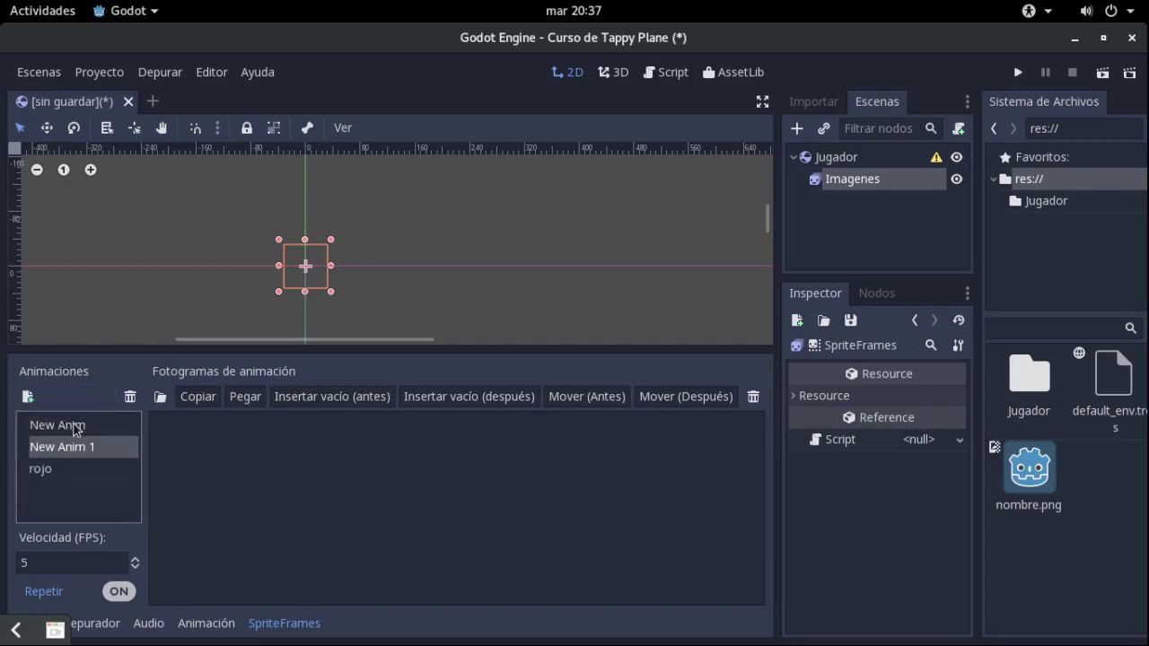
text(amar)
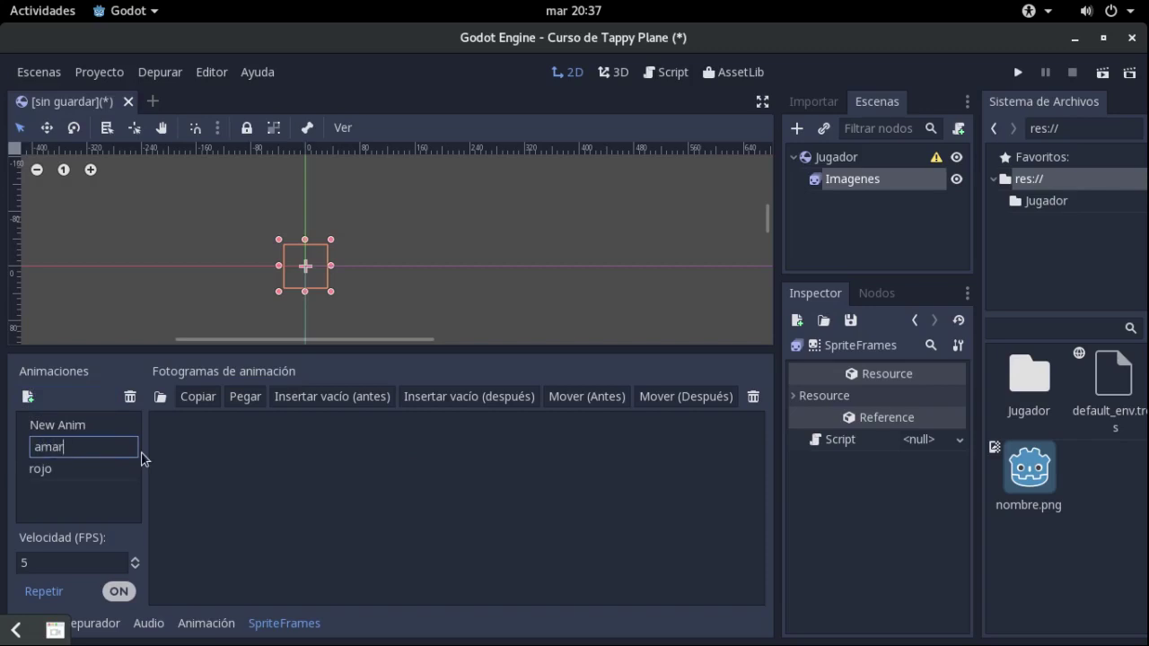
key(Return)
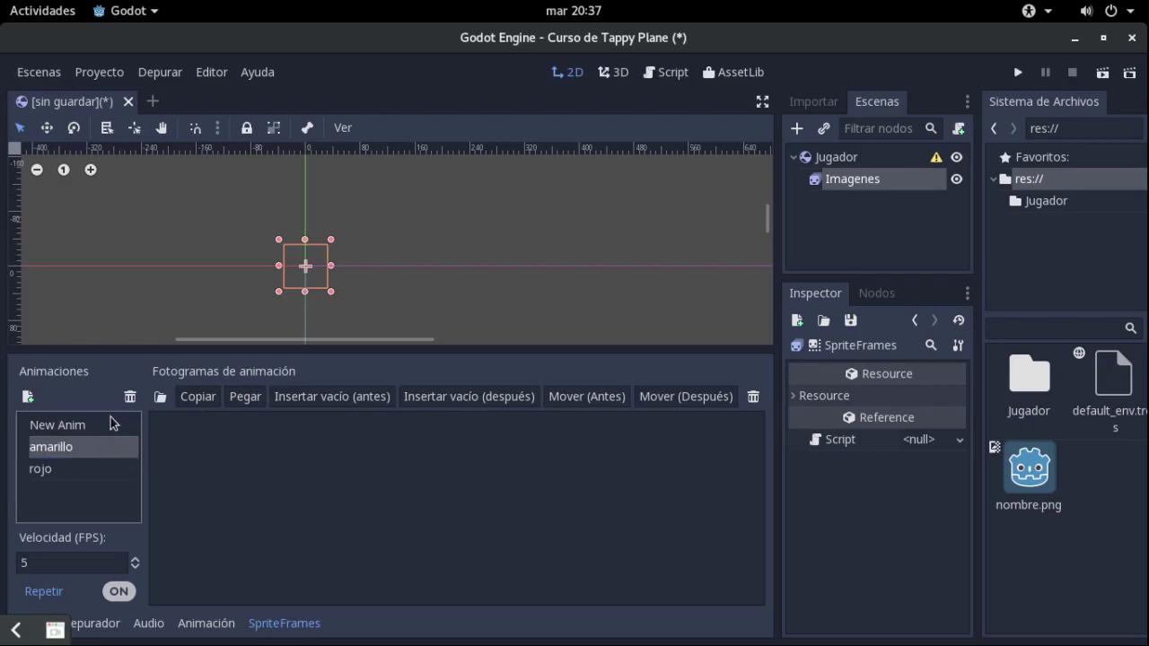
double_click(113, 423)
text(verde)
key(Return)
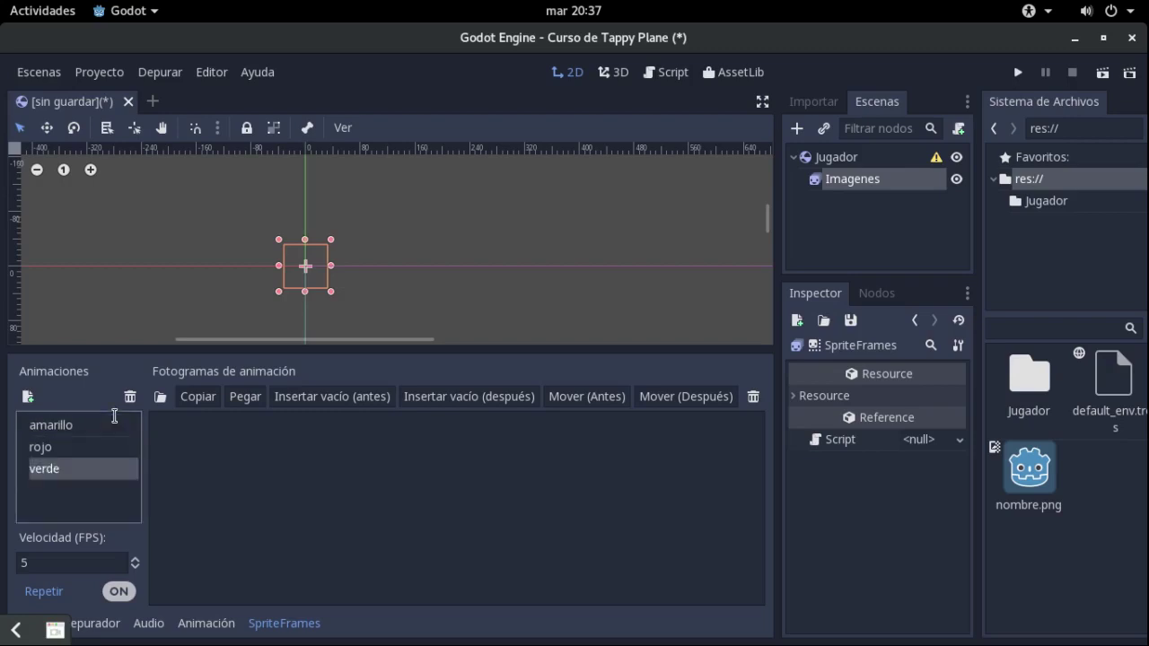
triple_click(27, 396)
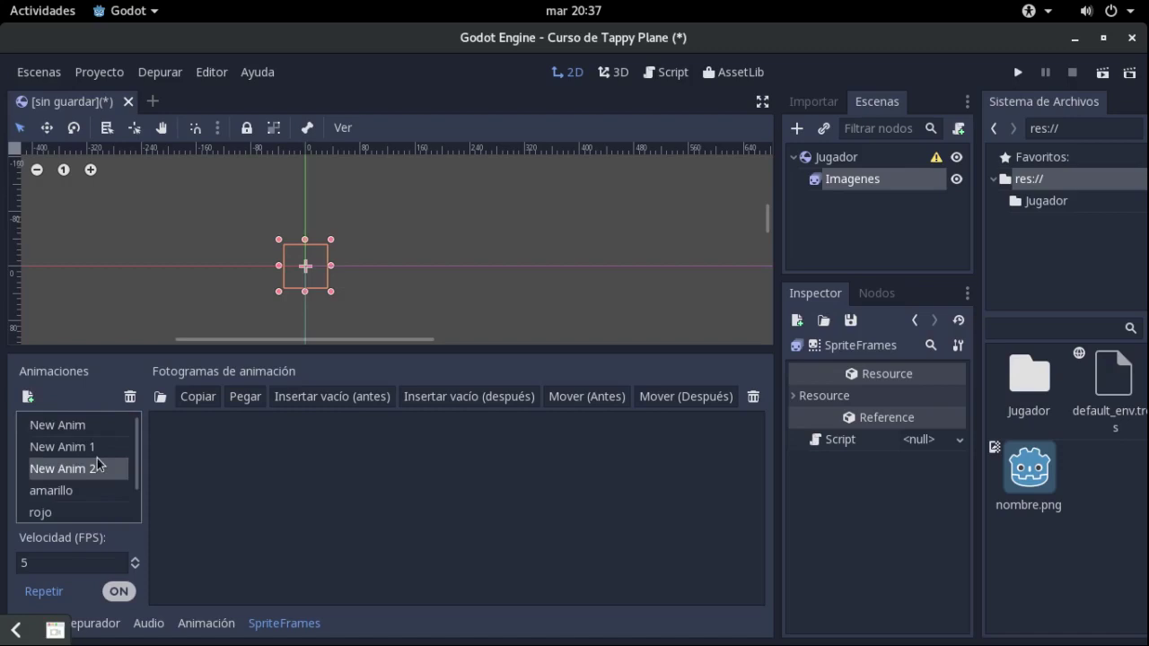
double_click(100, 468)
text(azul)
key(Return)
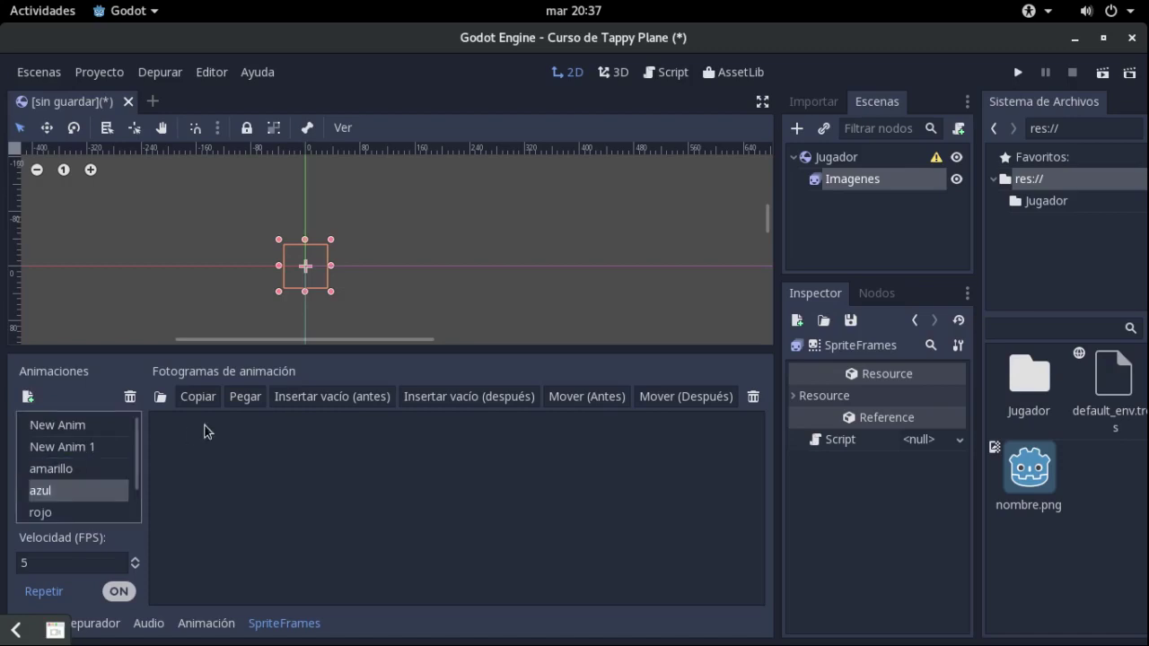
Delete the leftover New Anim and New Anim 1 animations, leaving verde selected
double_click(101, 455)
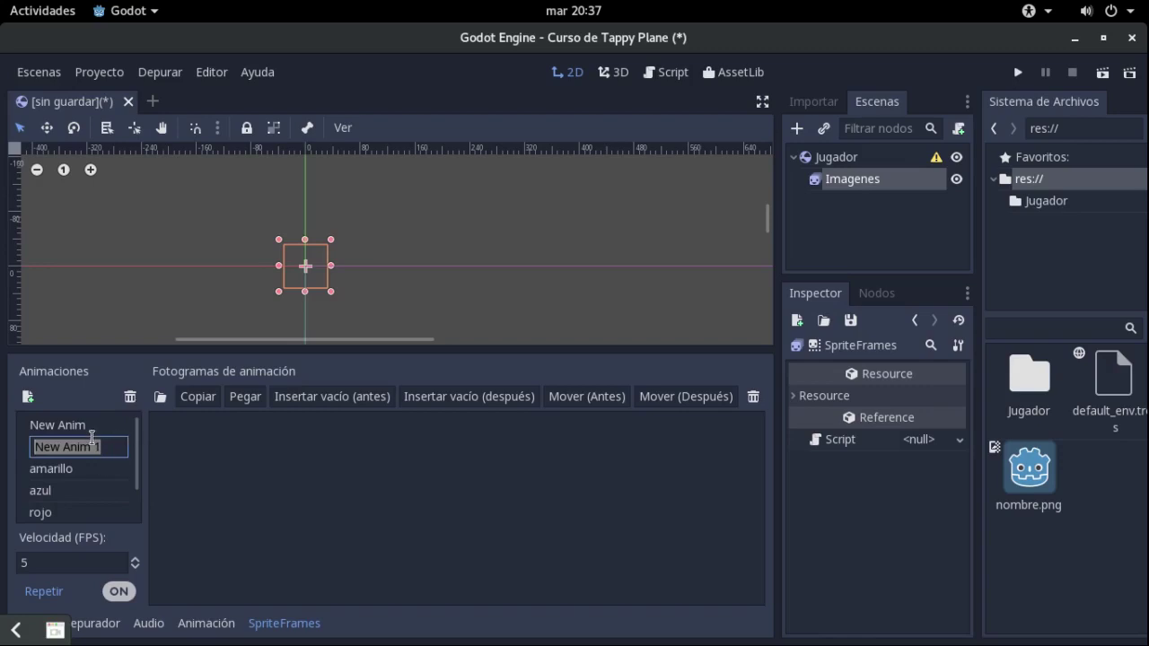
click(96, 425)
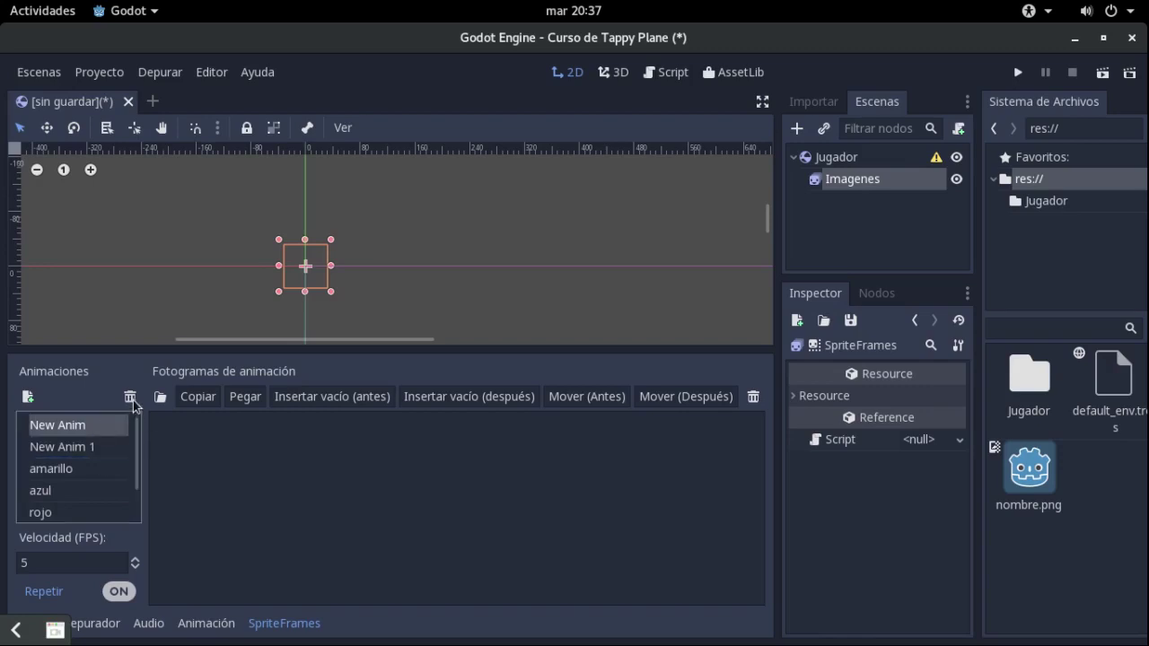
click(132, 401)
click(97, 428)
click(131, 399)
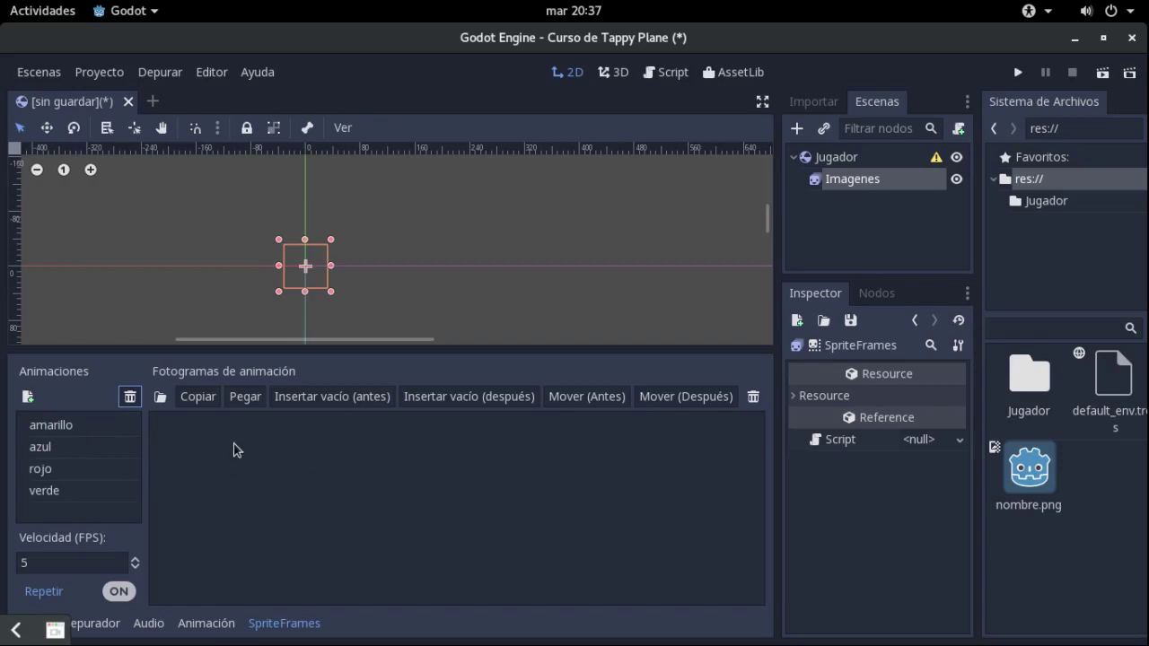
click(89, 494)
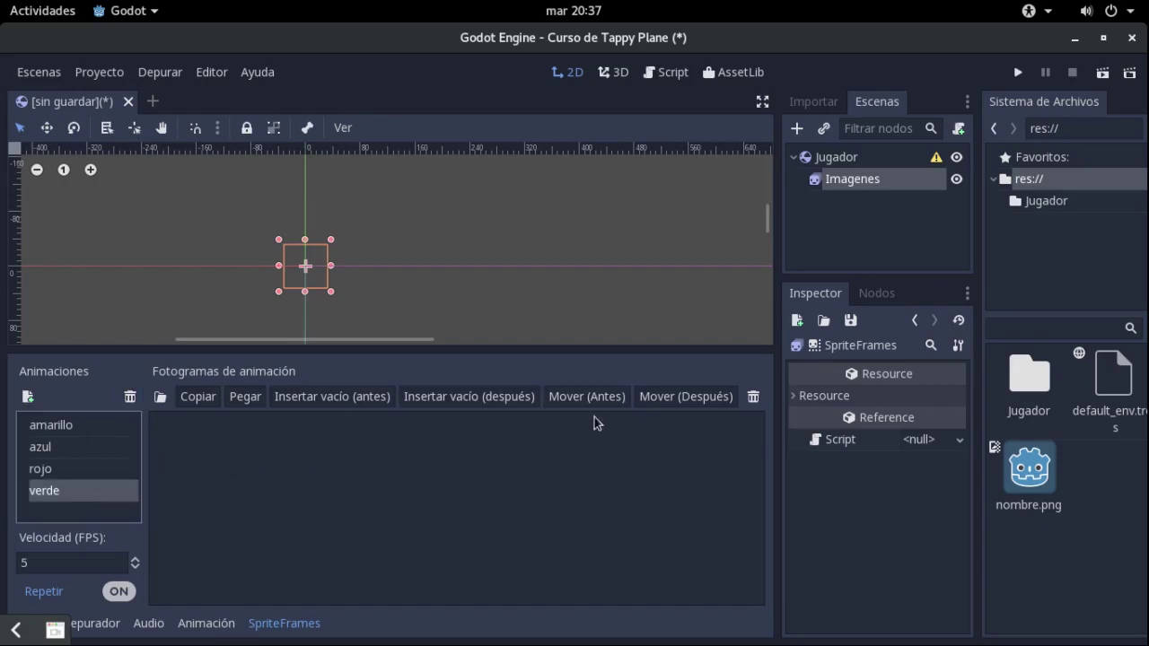
Minimize Godot and look inside the tappyplane PNG folder in the file manager
click(1074, 40)
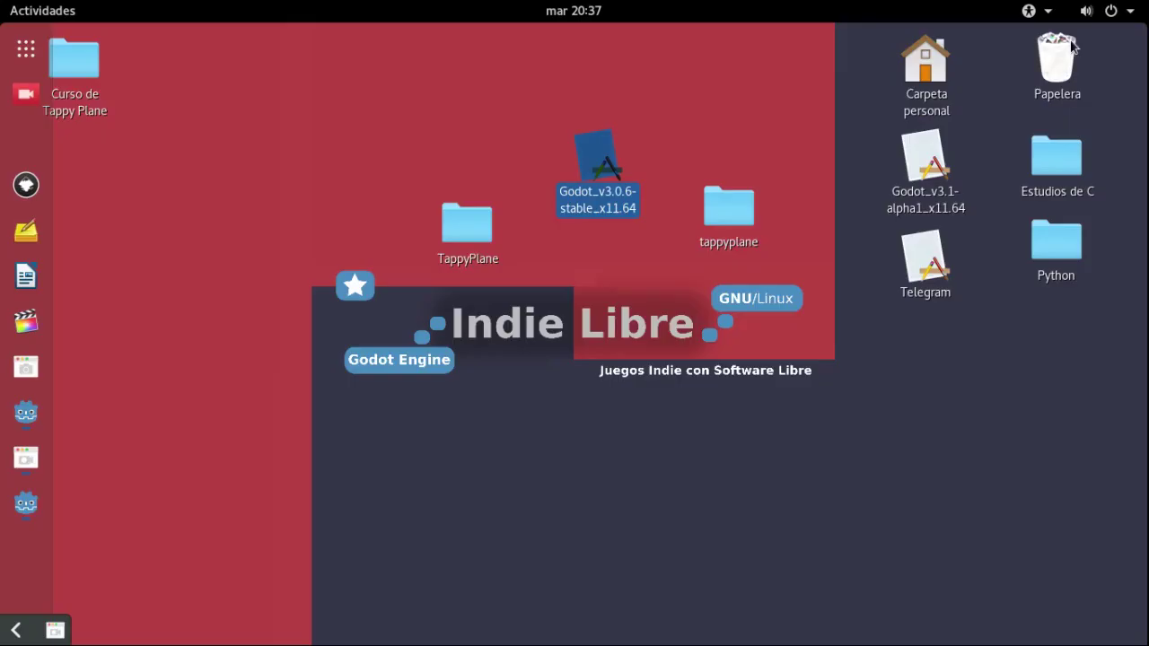
double_click(730, 225)
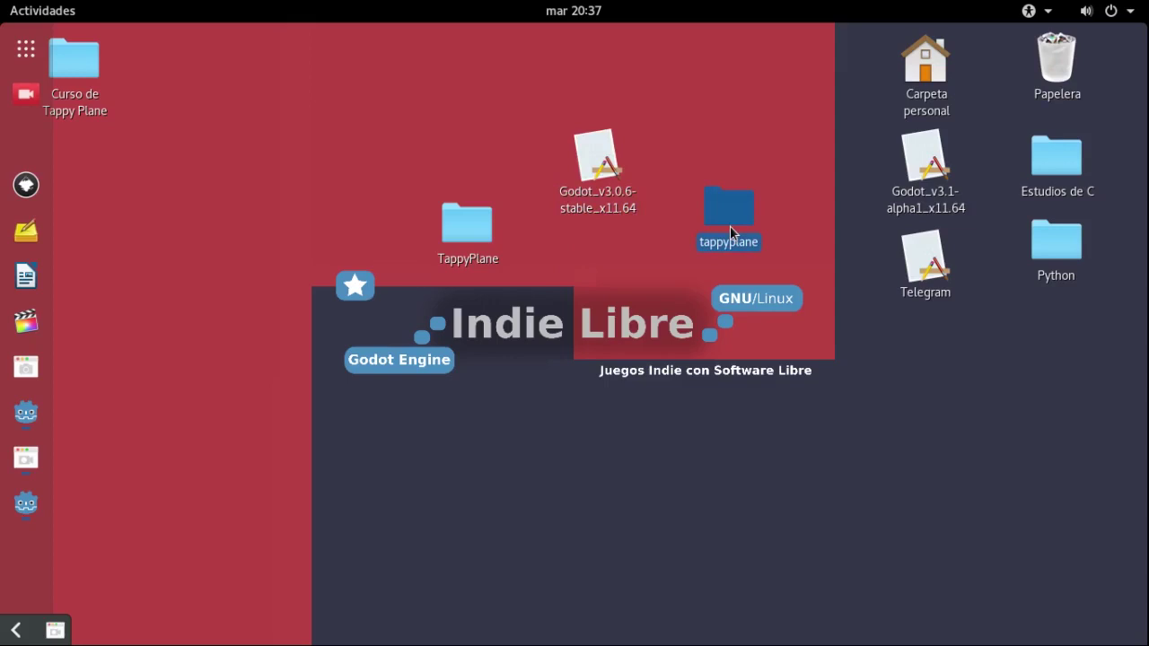
double_click(563, 222)
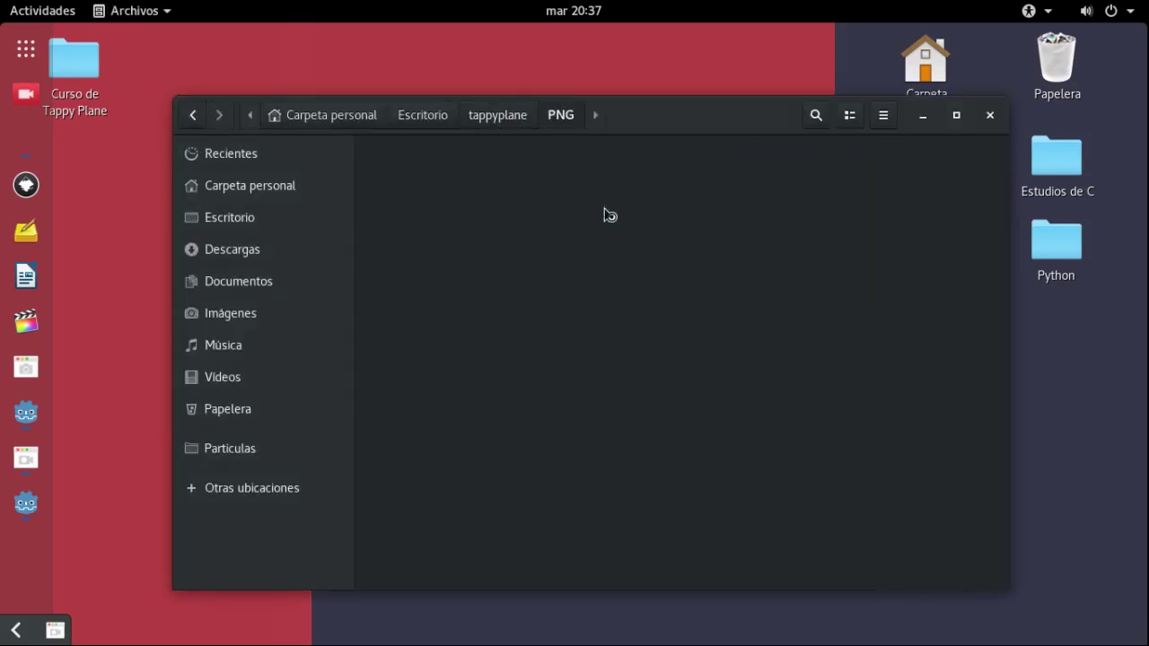
click(520, 121)
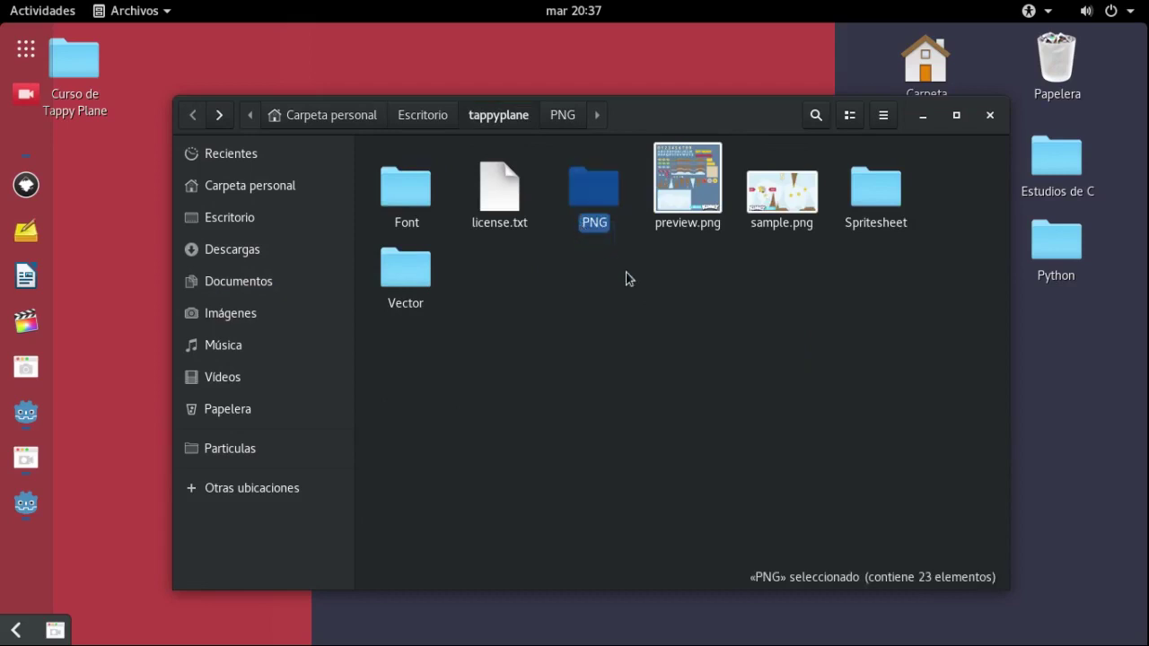
click(990, 114)
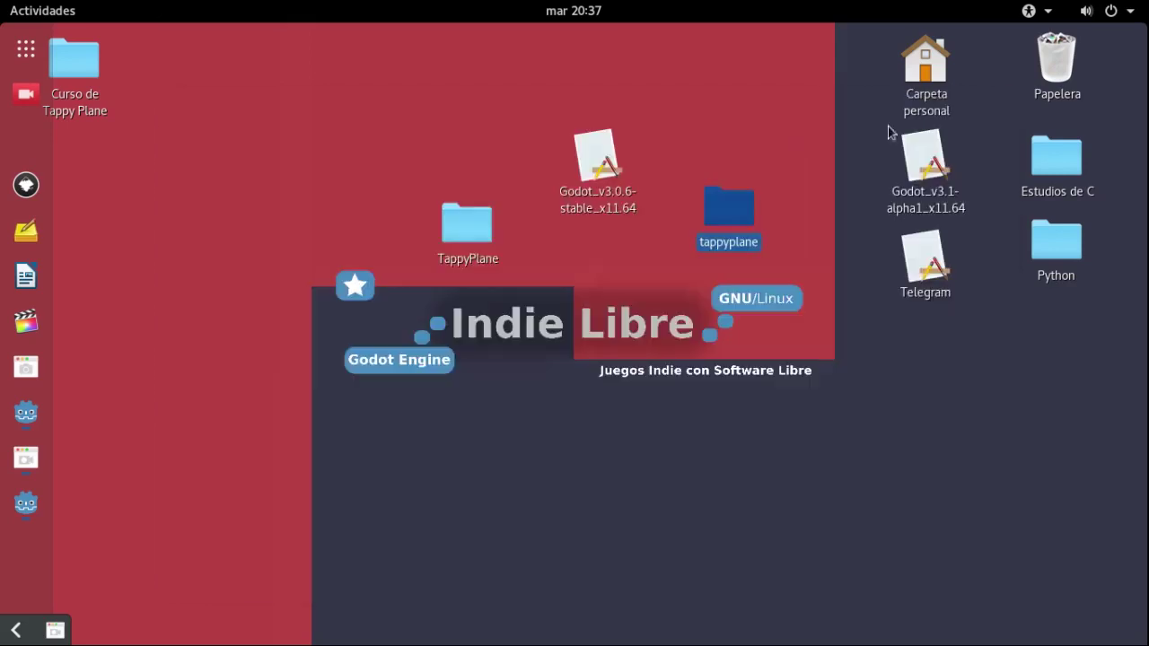
Create a Graficos folder inside the Curso de Tappy Plane project folder
double_click(67, 72)
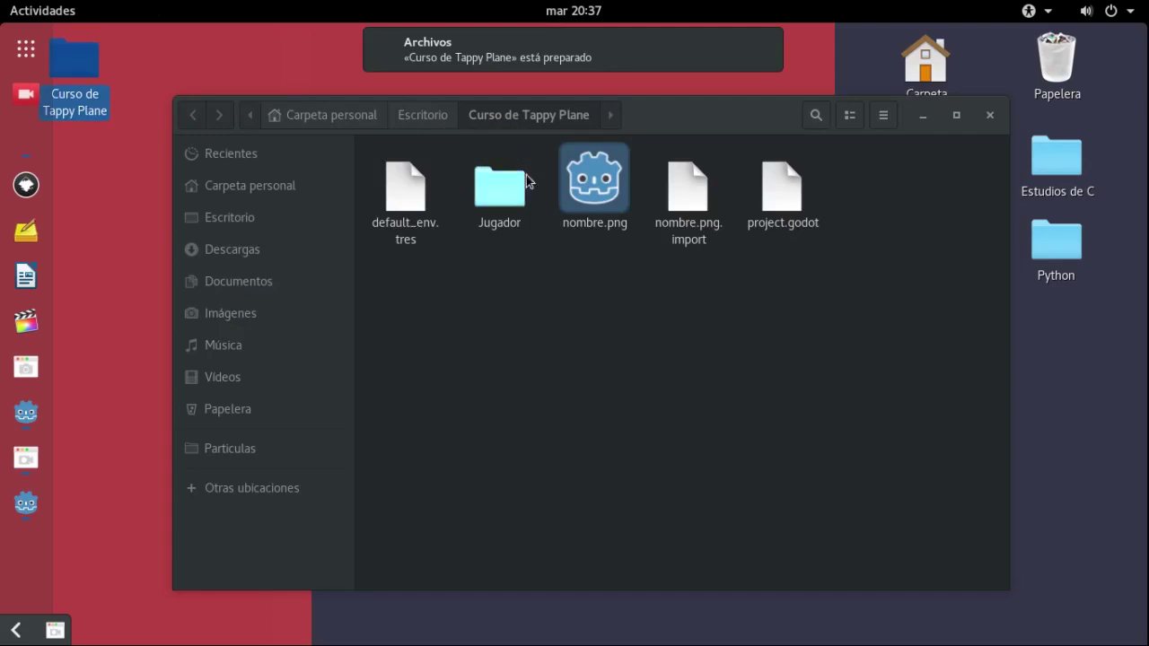
right_click(560, 275)
click(577, 282)
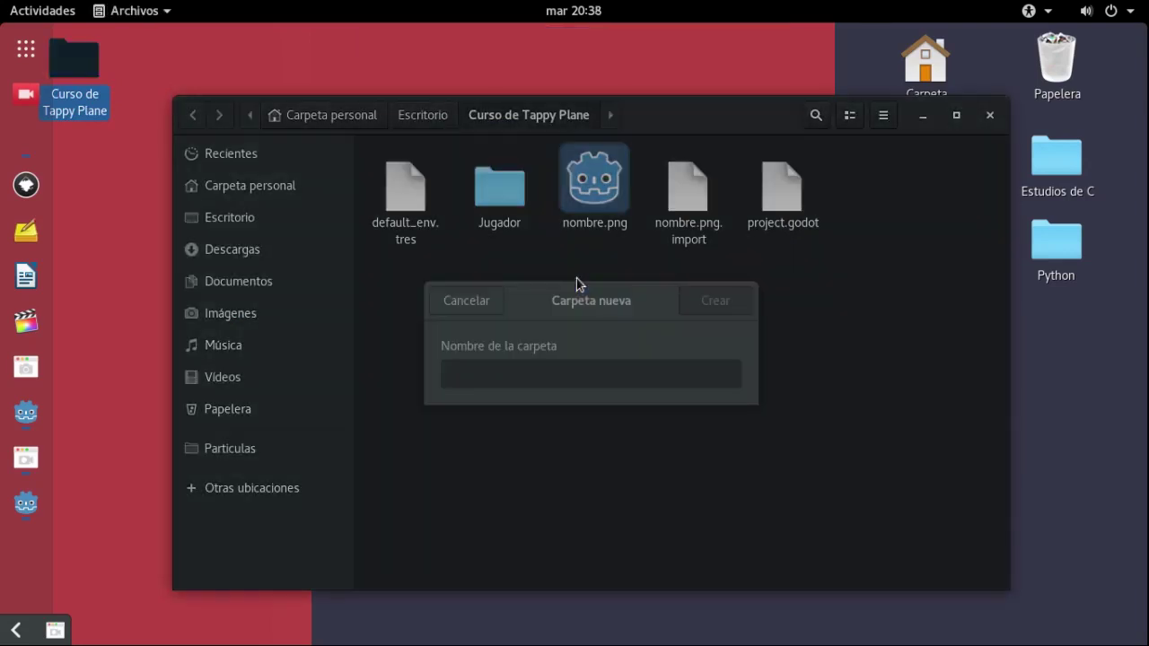
text(Graficos)
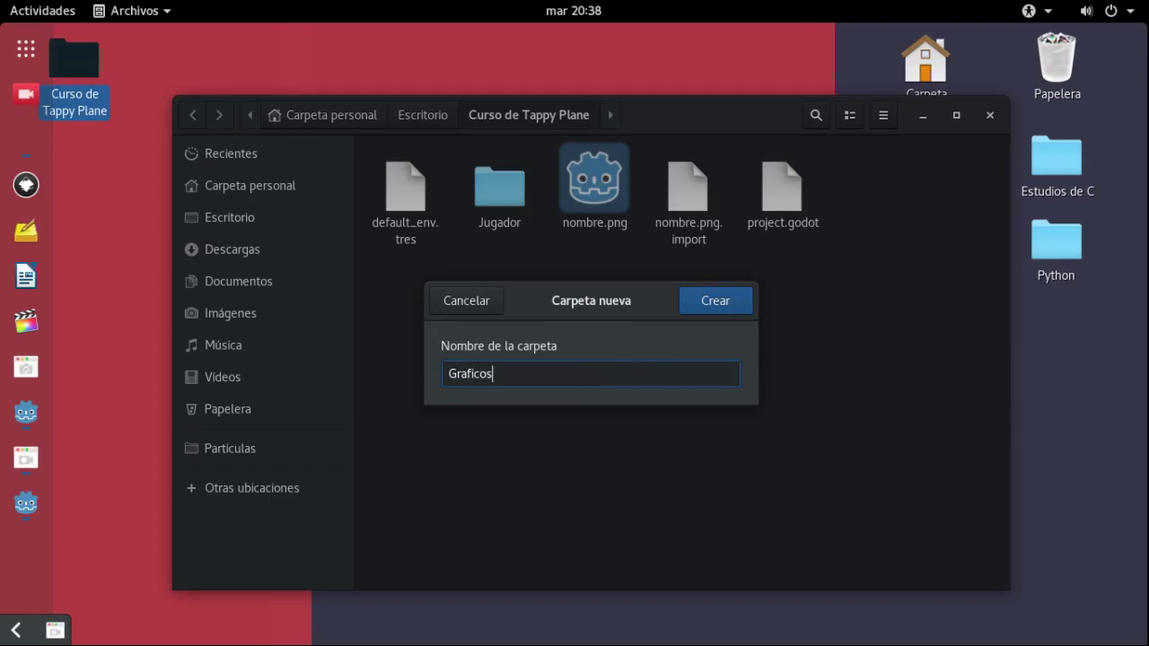
key(Return)
key(Return)
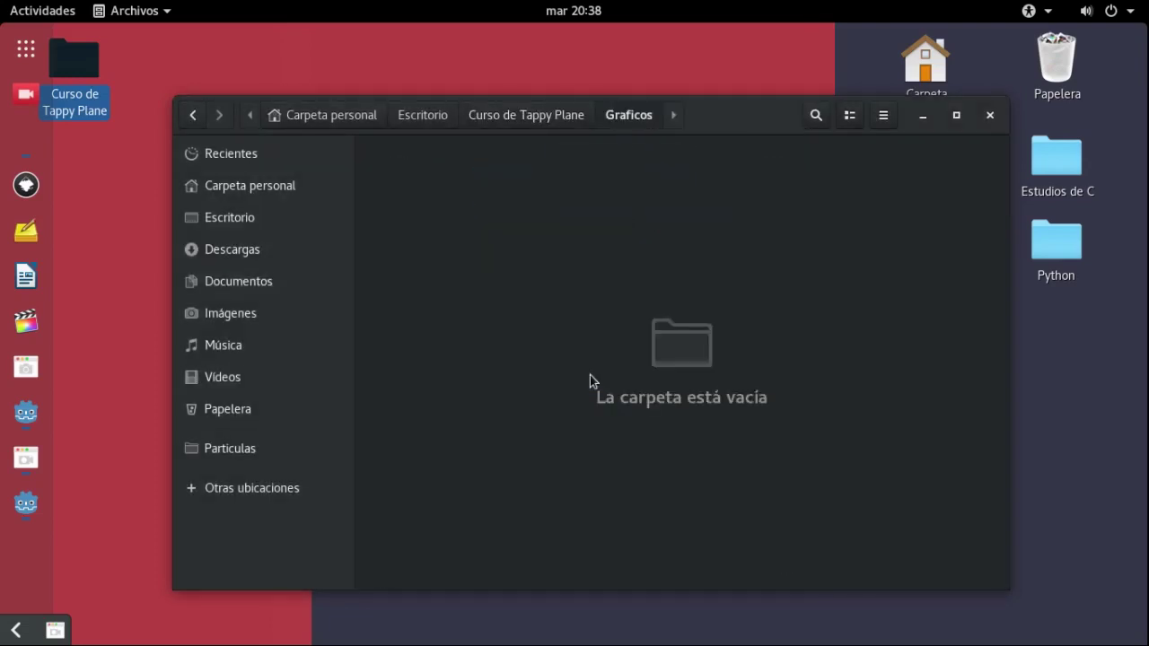
Paste the PNG folder into Graficos, close the file manager and return to Godot
key(ctrl+v)
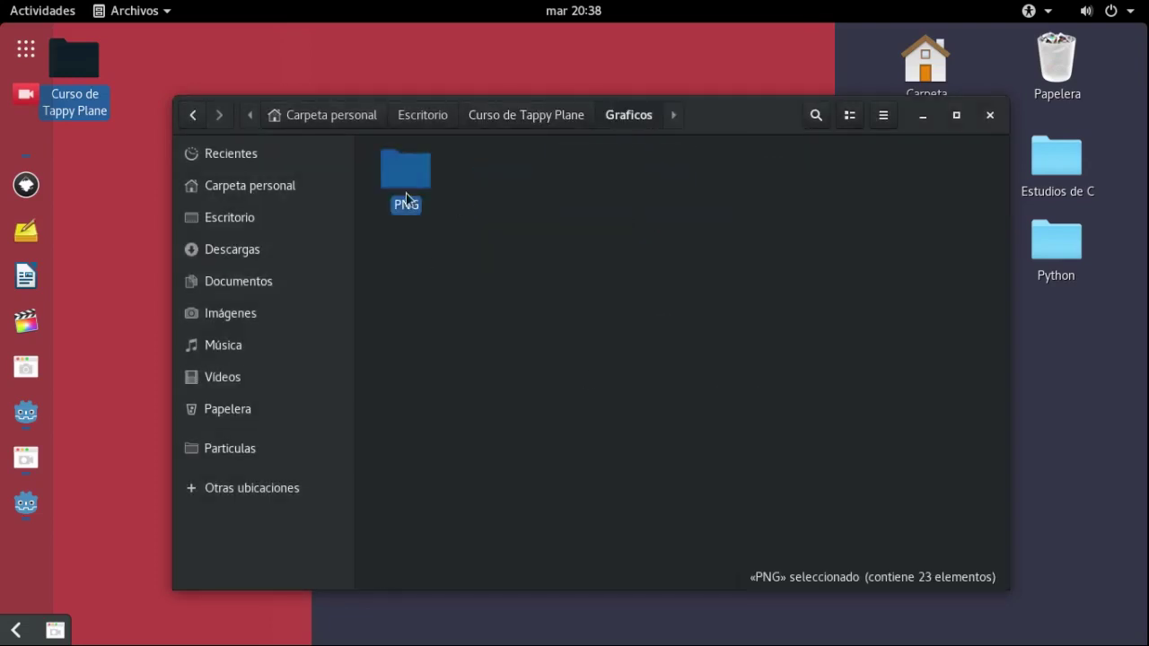
double_click(406, 193)
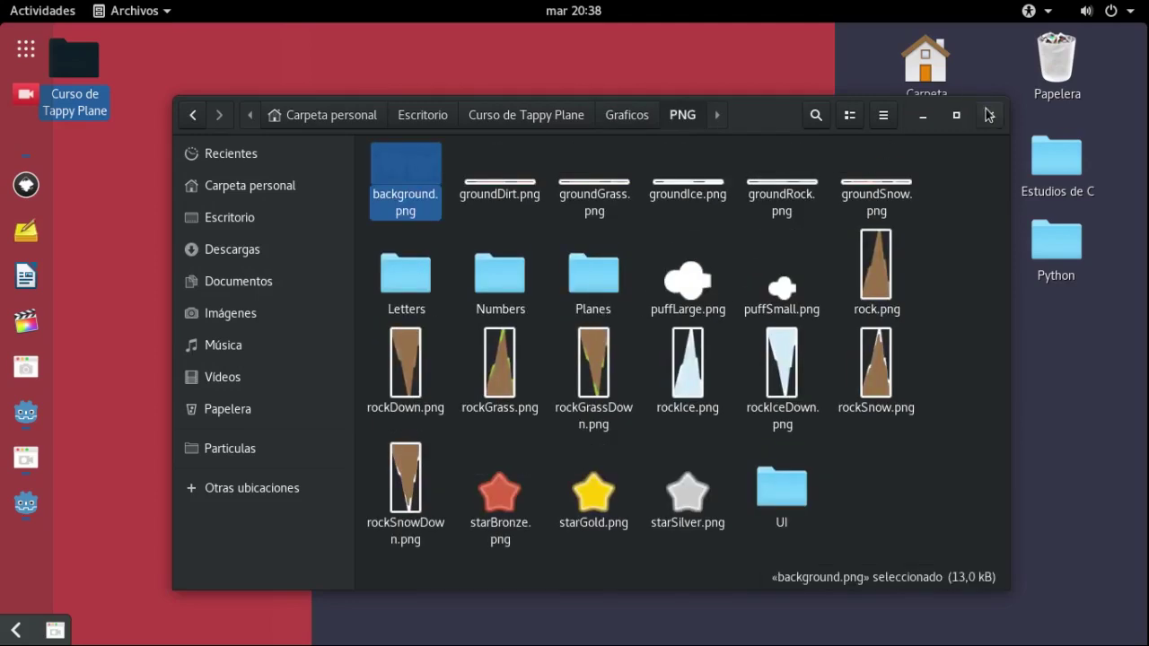
click(988, 115)
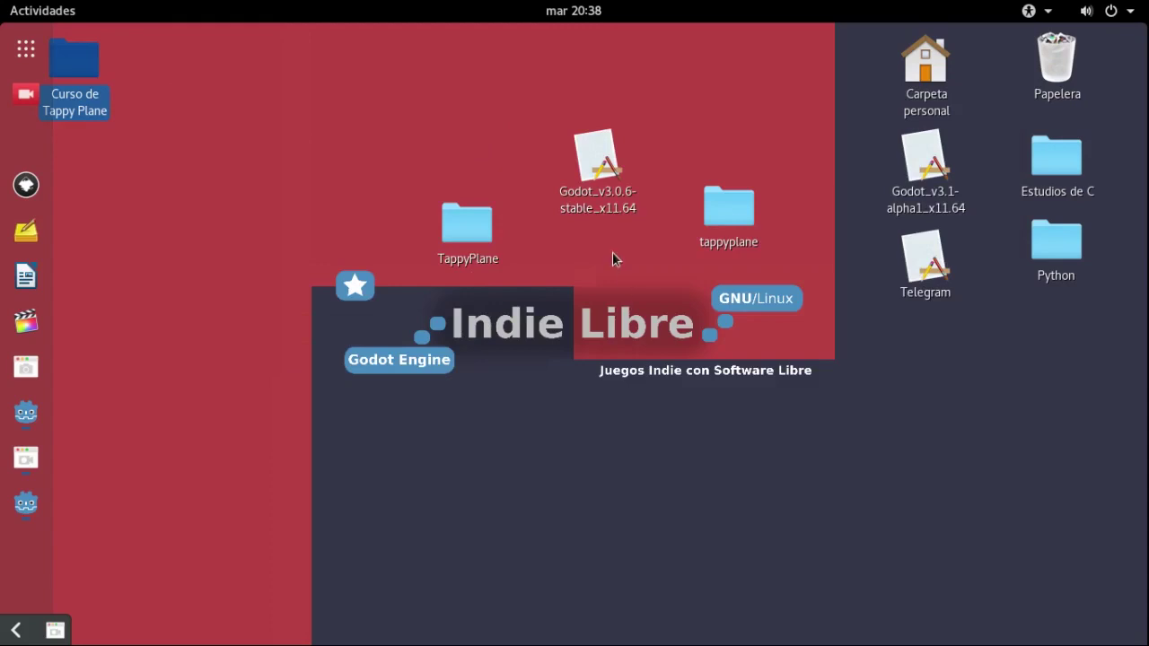
click(23, 512)
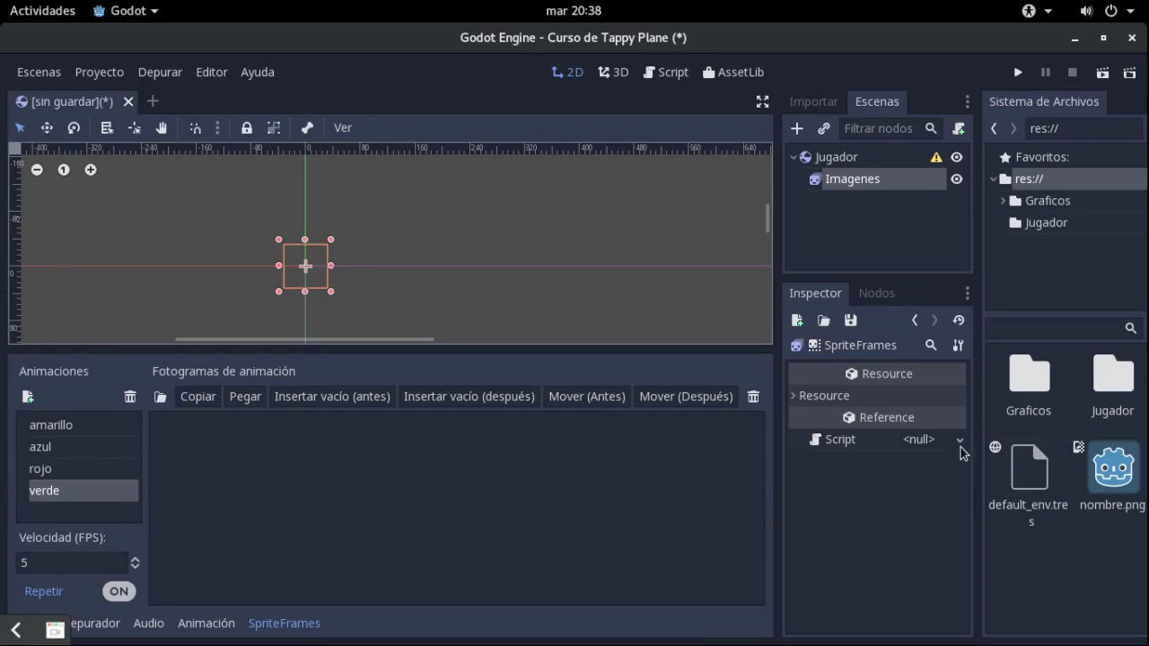
Browse to Graficos/PNG/Planes and select planeGreen1, planeGreen2 and planeGreen3
double_click(1034, 392)
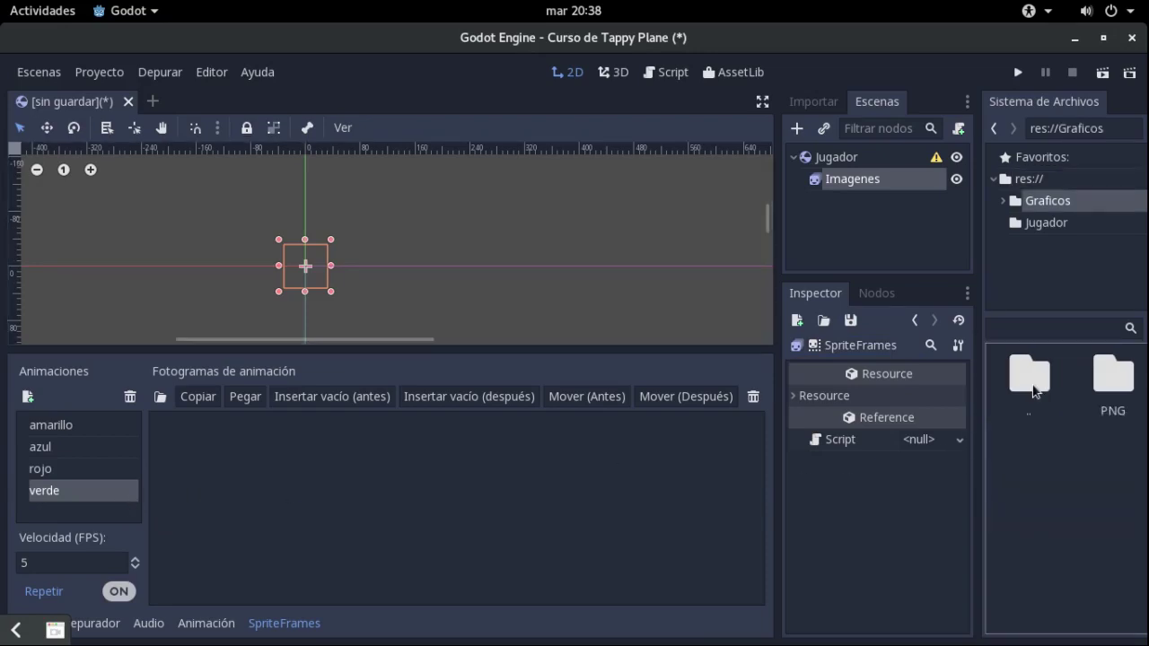
double_click(1097, 412)
scroll(1102, 467, down, 1)
scroll(1087, 465, down, 2)
scroll(1068, 457, up, 1)
double_click(1113, 449)
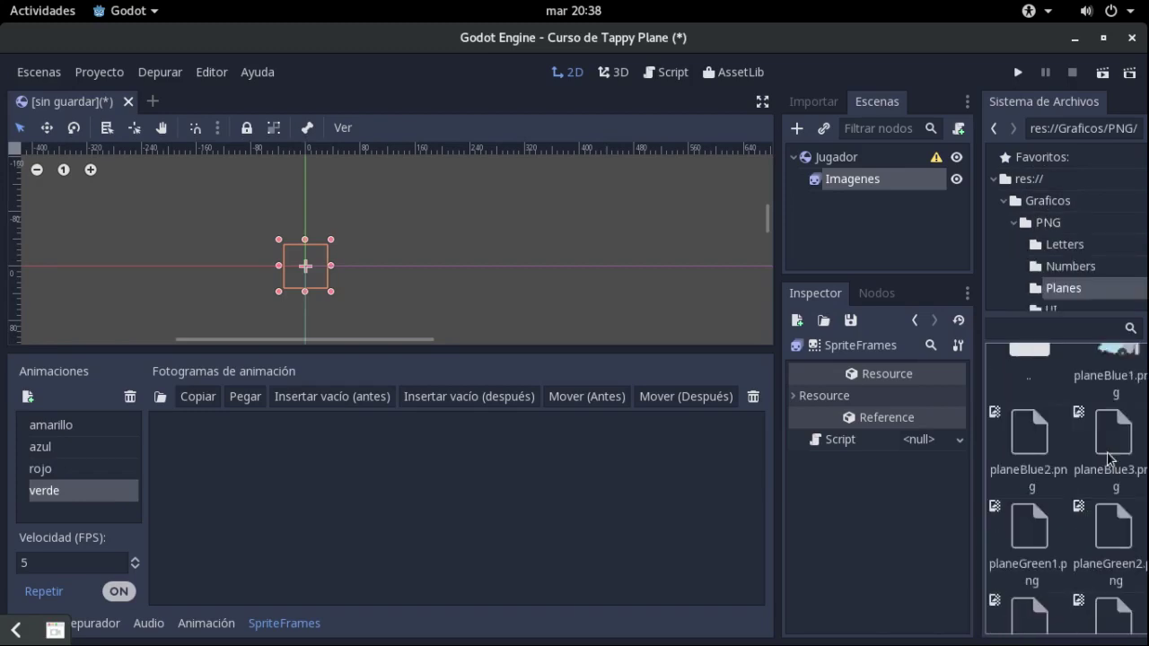
scroll(1106, 463, down, 2)
click(1114, 466)
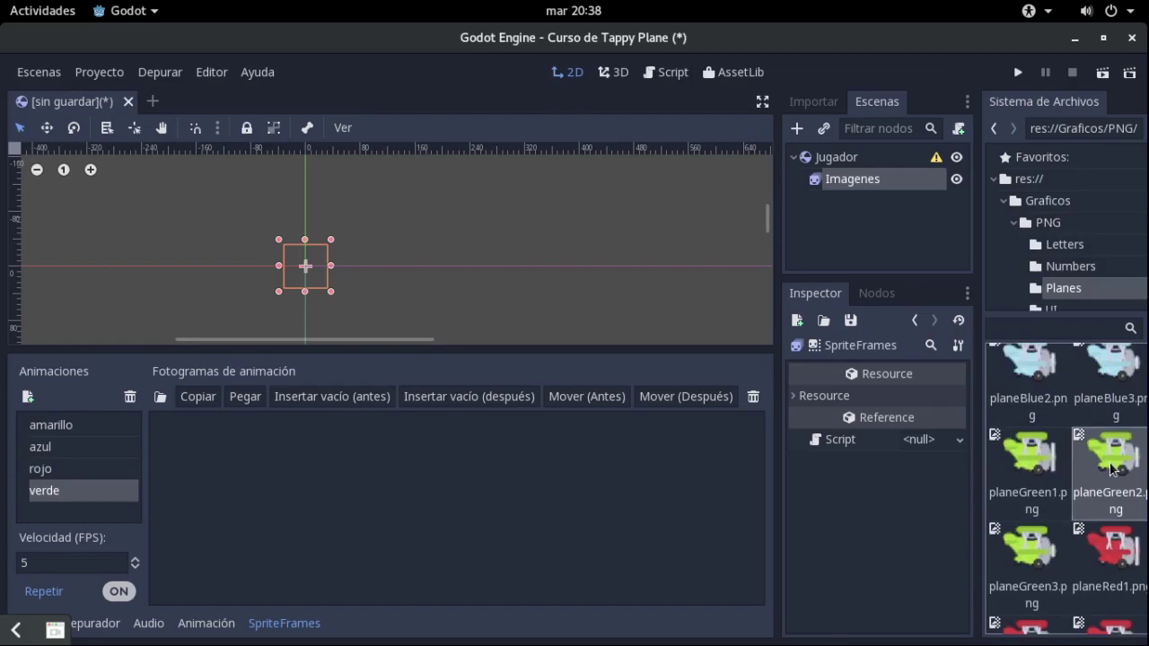
ctrl+click(1049, 476)
shift+click(1028, 538)
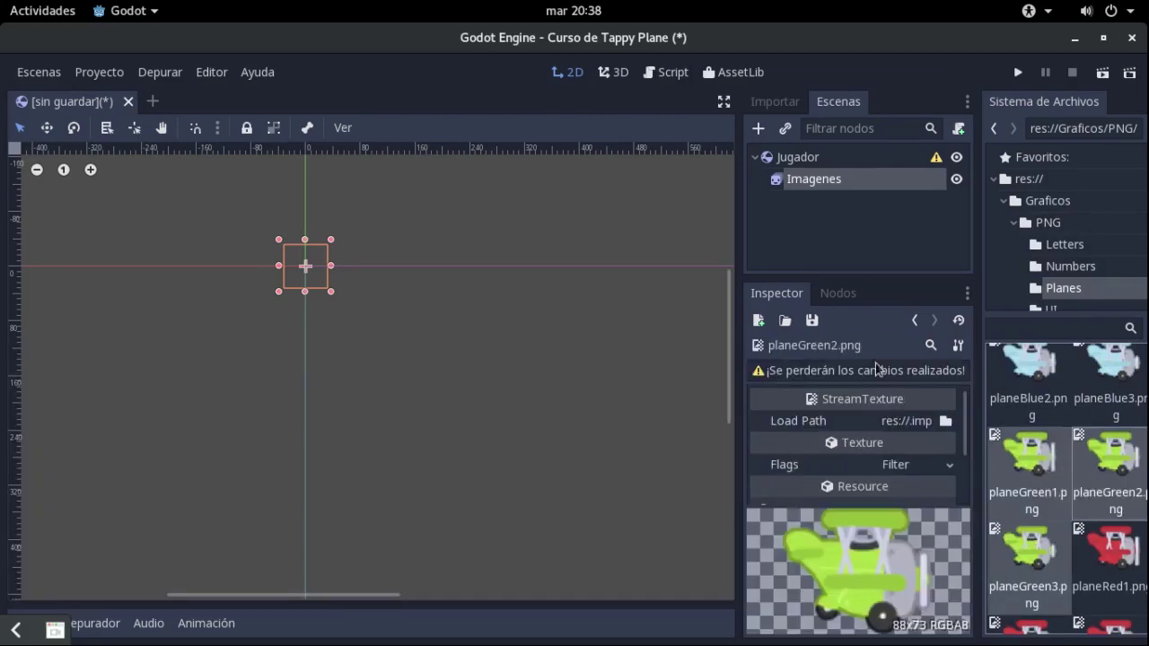
Drag the three green planes into the Imagenes sprite's verde animation as frames 0–2
click(871, 160)
click(882, 179)
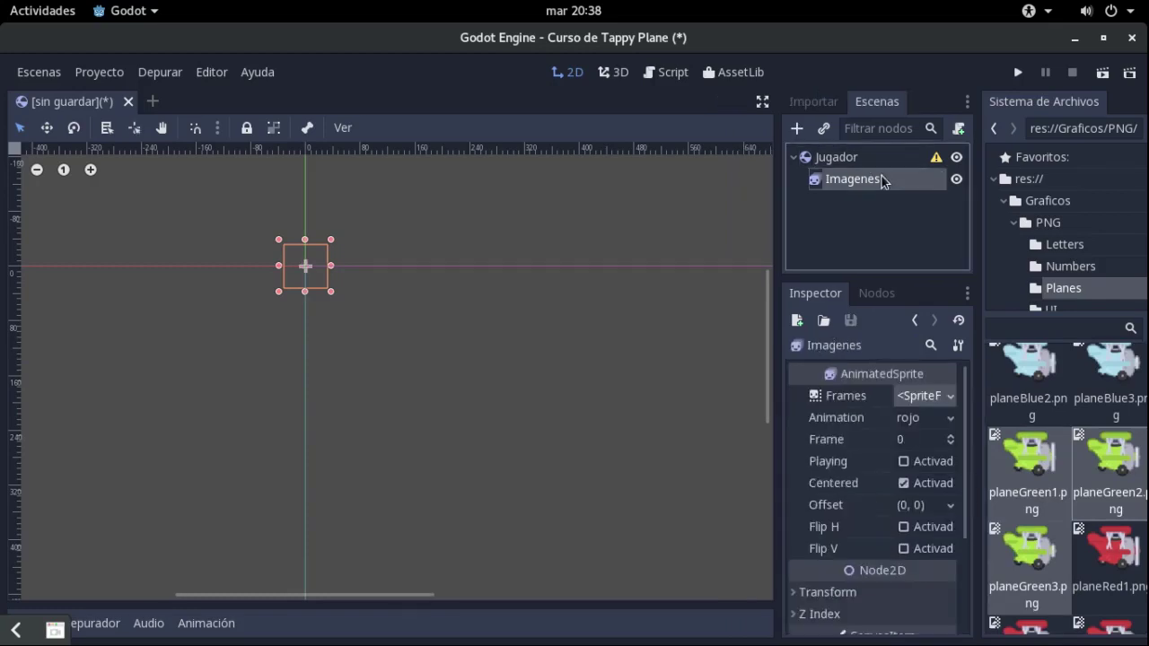
click(924, 395)
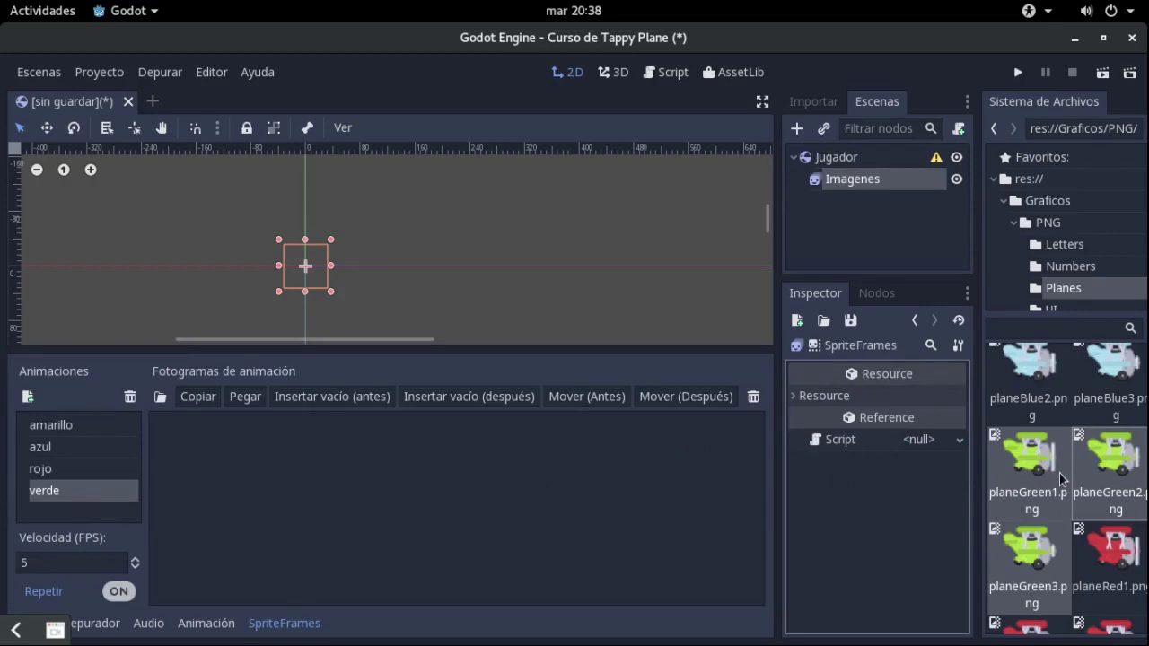
drag(1030, 460, 566, 542)
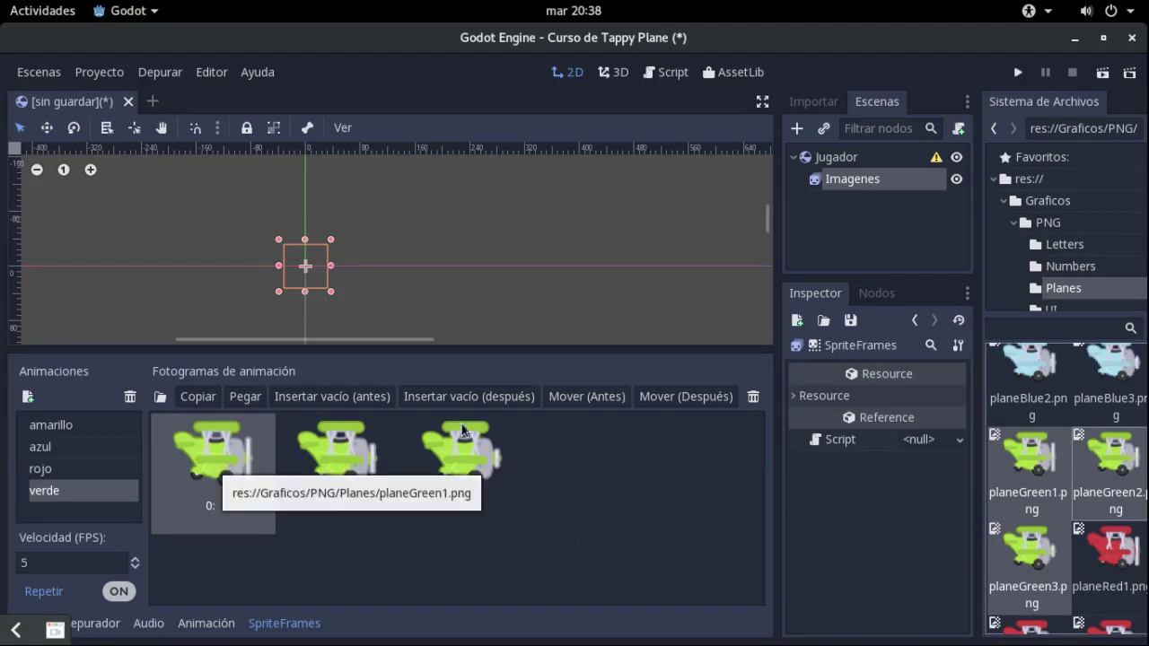
click(340, 453)
click(175, 493)
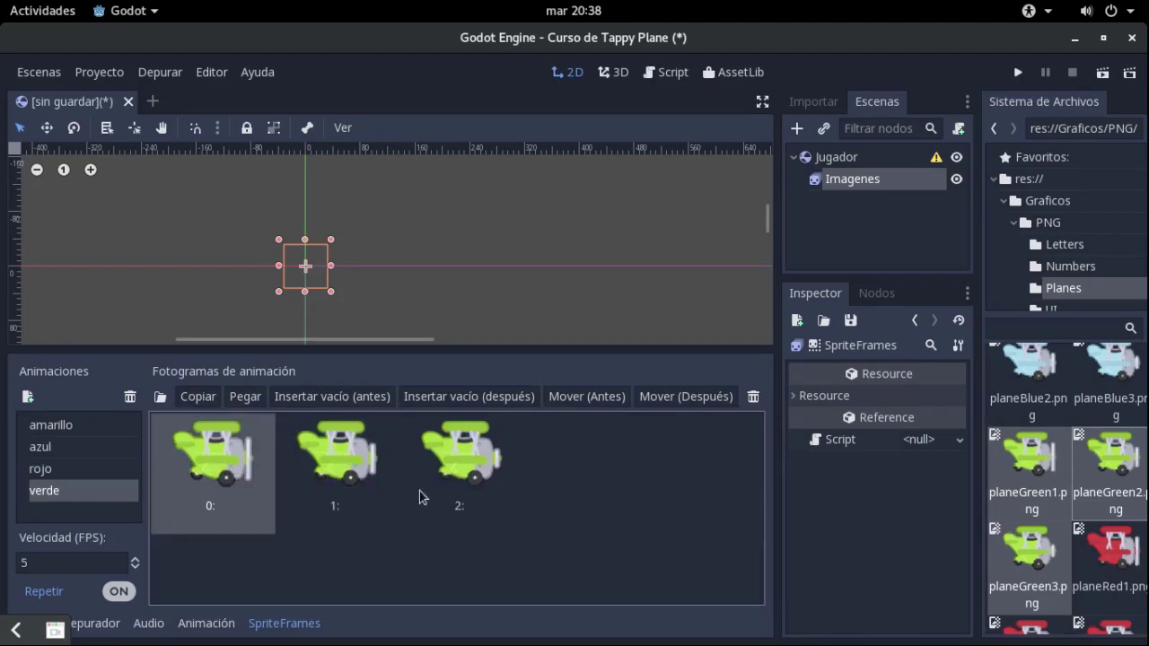
click(380, 487)
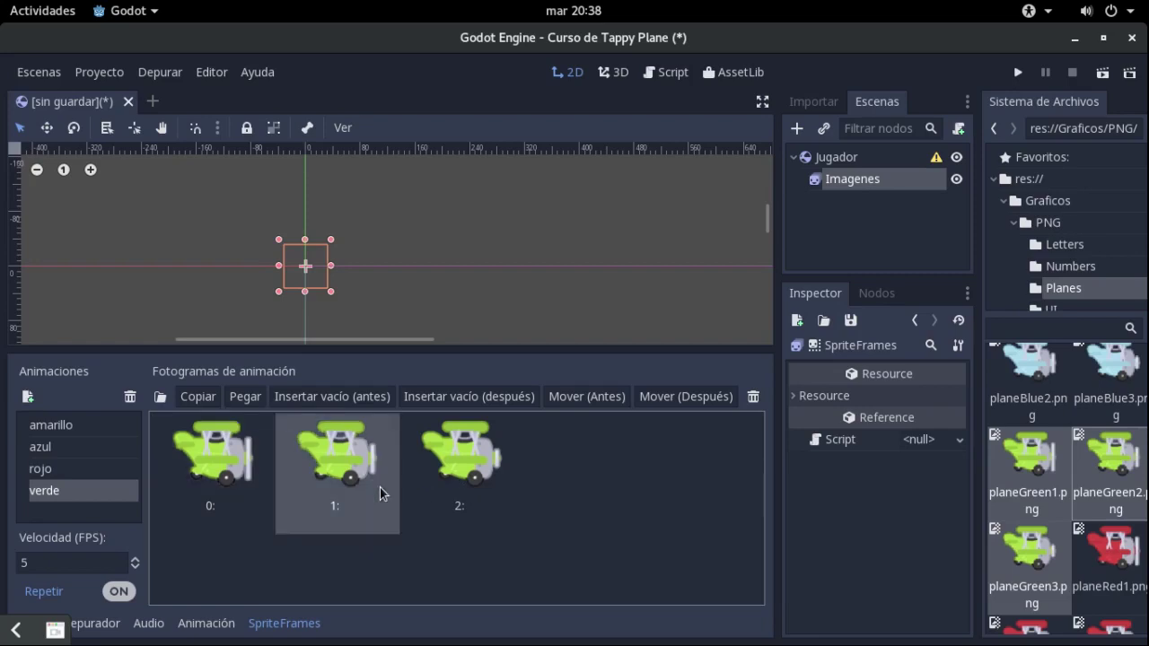
click(596, 398)
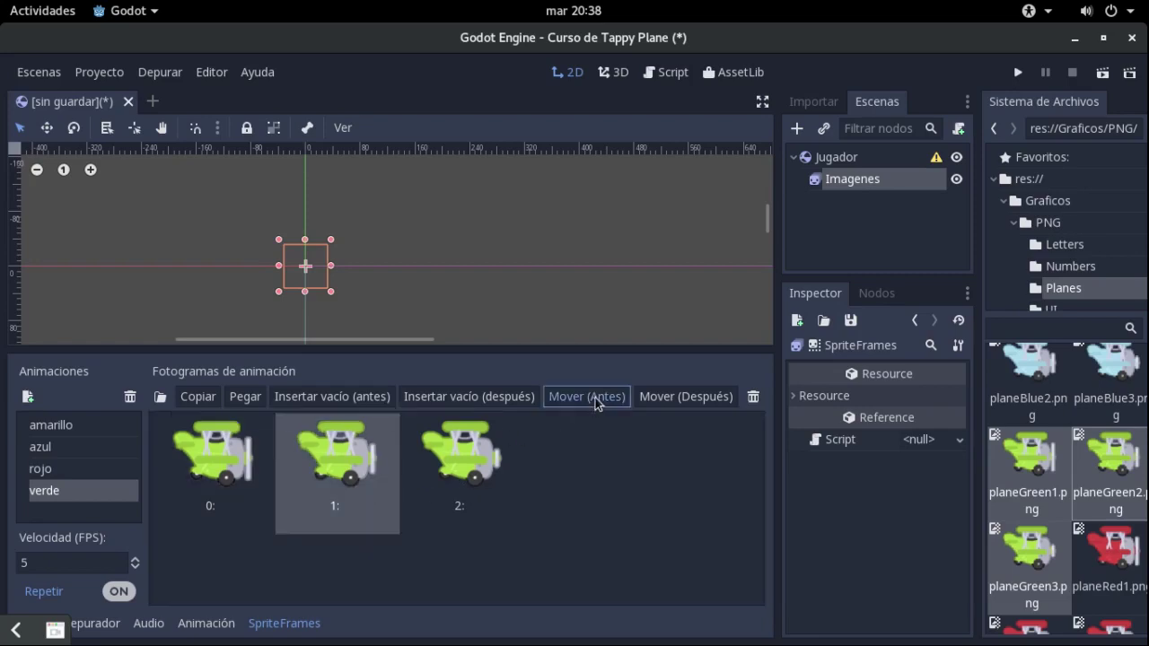
click(687, 400)
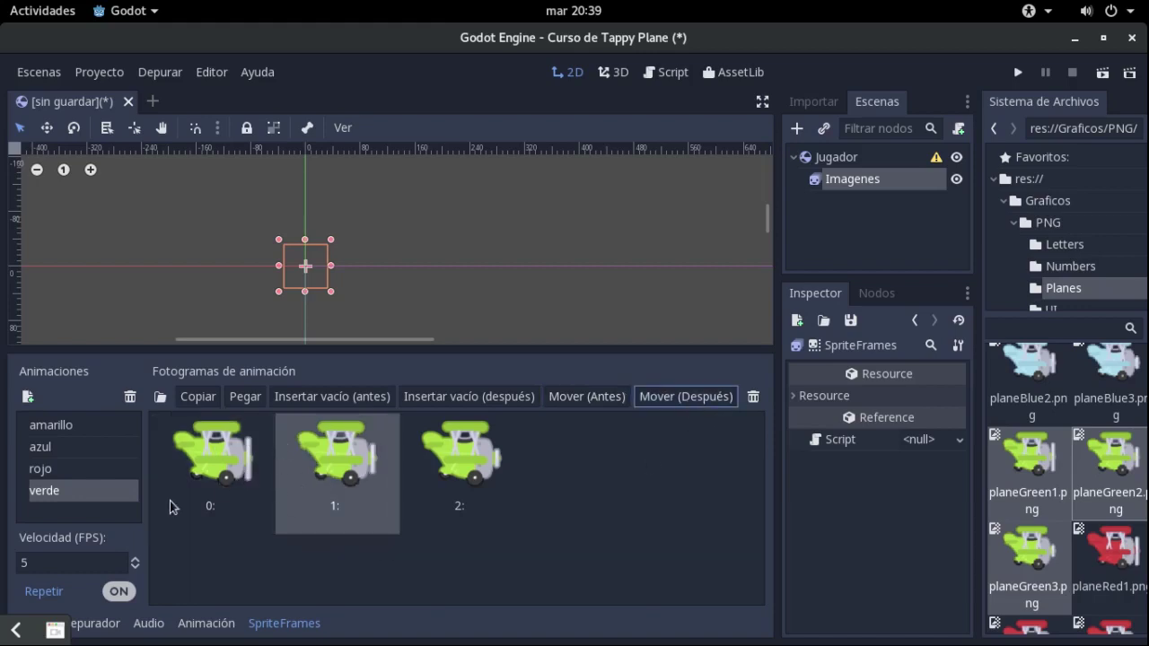
Switch to the rojo animation and select planeRed1–3 in FileSystem
click(106, 471)
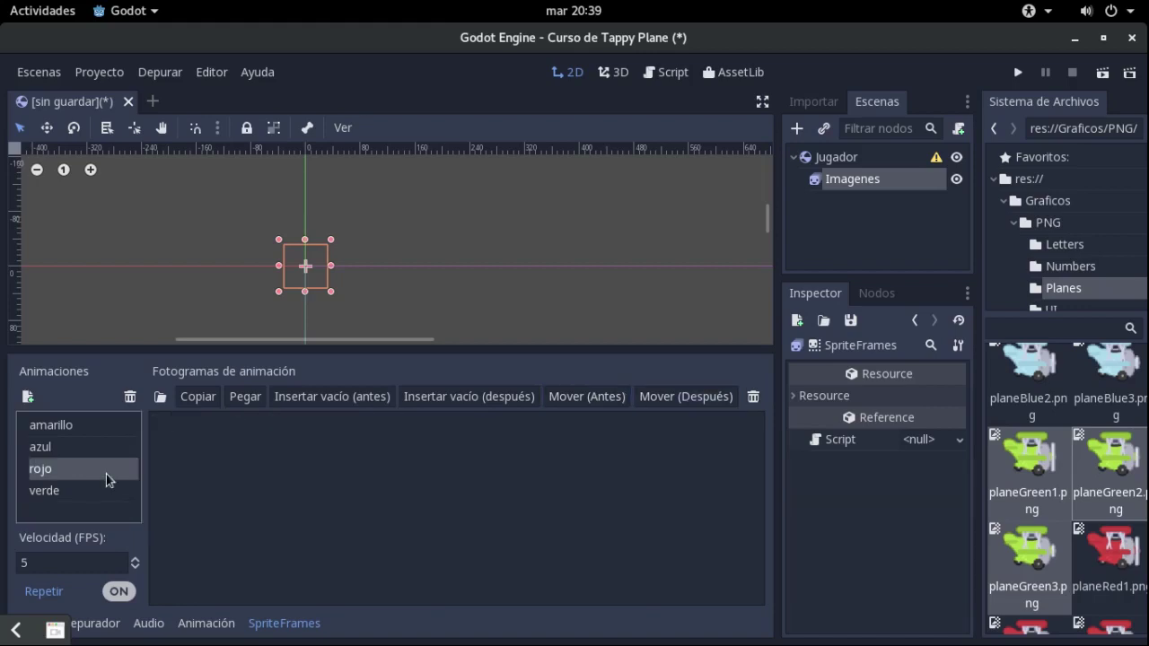
scroll(1041, 494, down, 2)
scroll(1077, 508, down, 1)
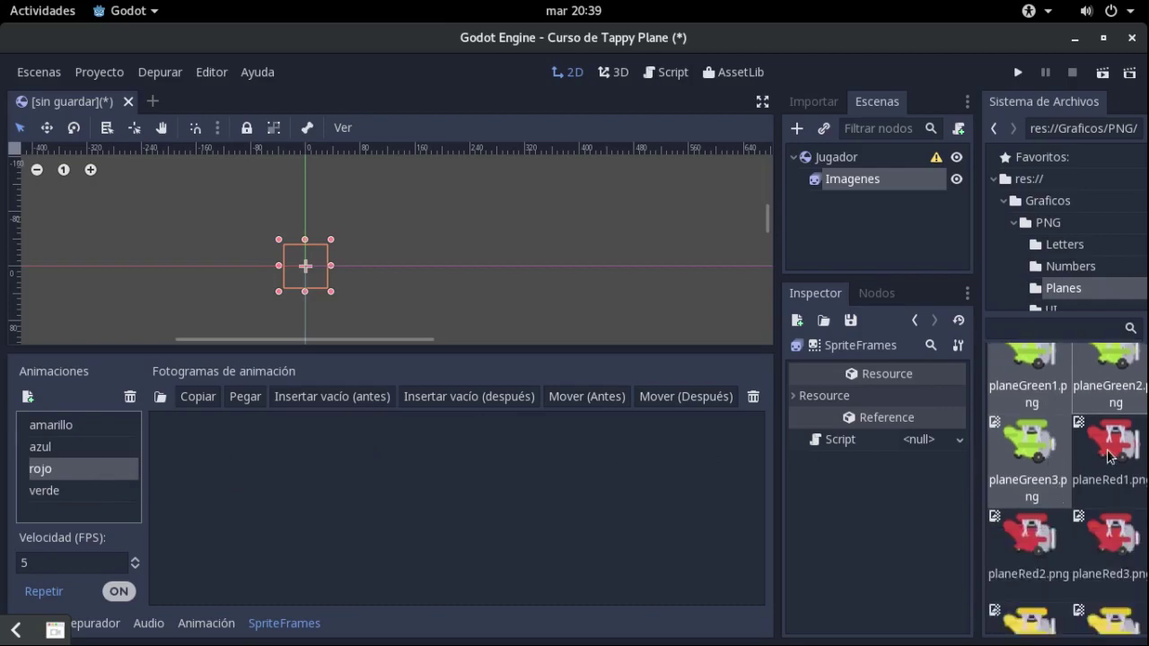
shift+click(1101, 528)
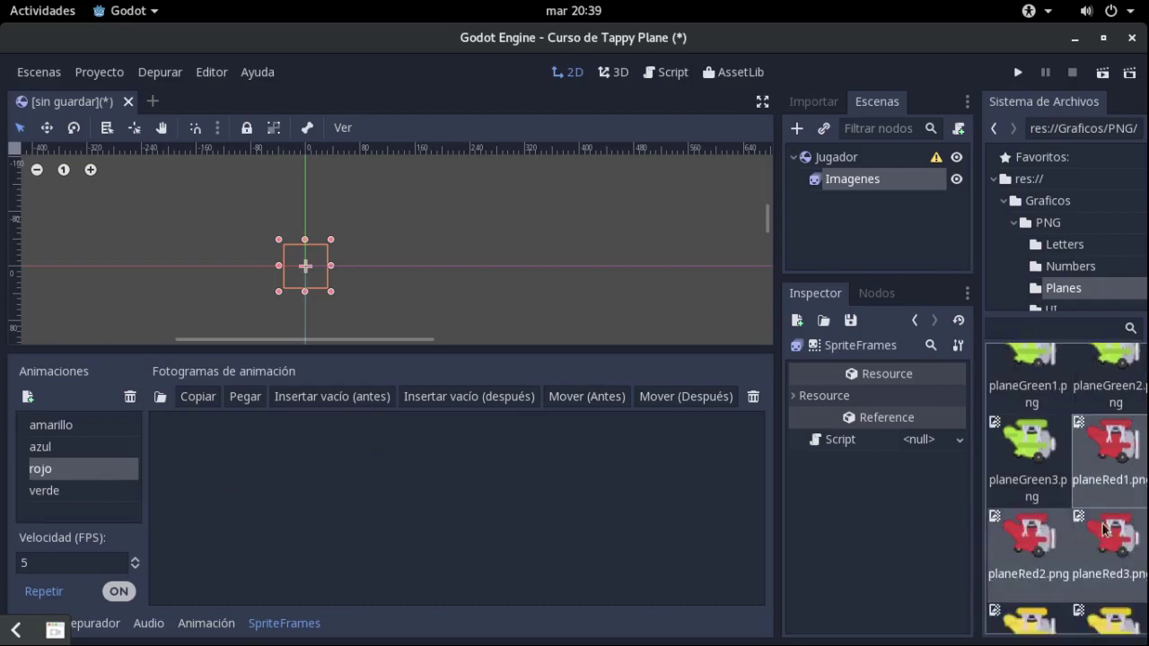
click(1114, 537)
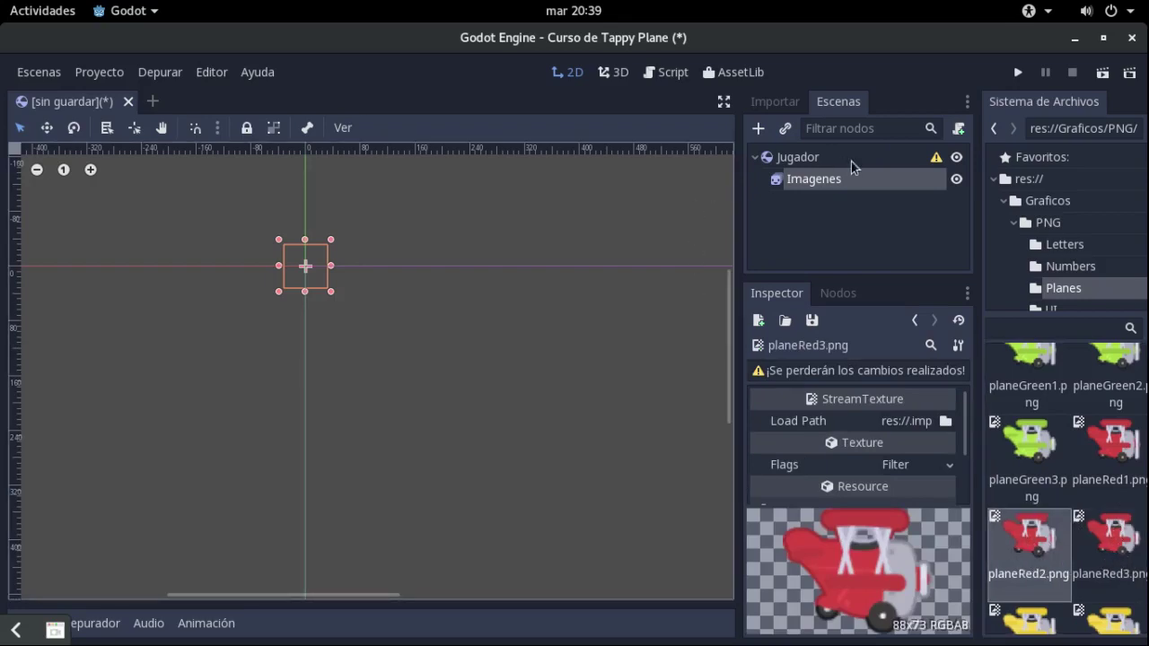
click(885, 179)
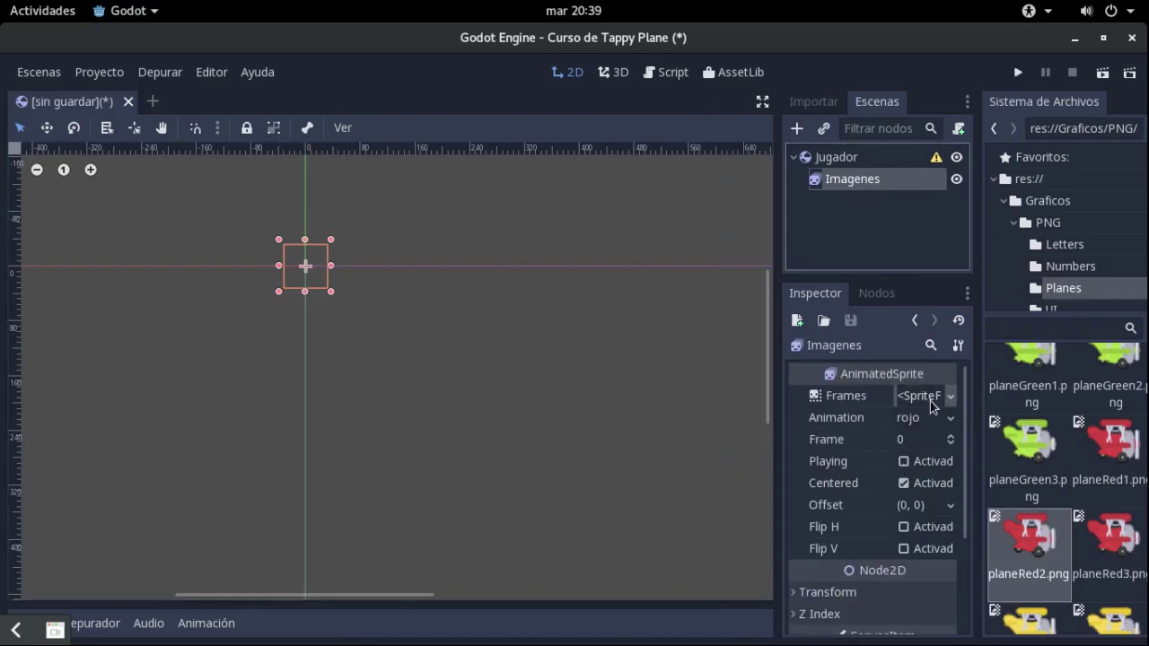
click(923, 395)
ctrl+click(1114, 453)
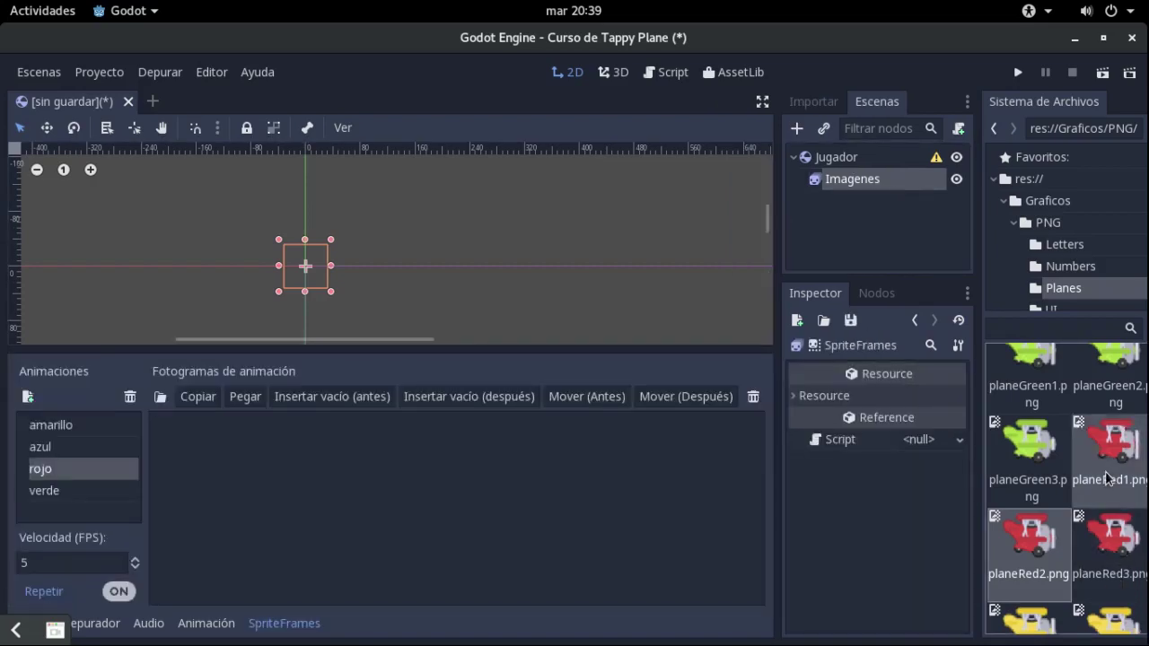
Add the three red plane images to rojo as frames 0–2
drag(1064, 548, 1103, 553)
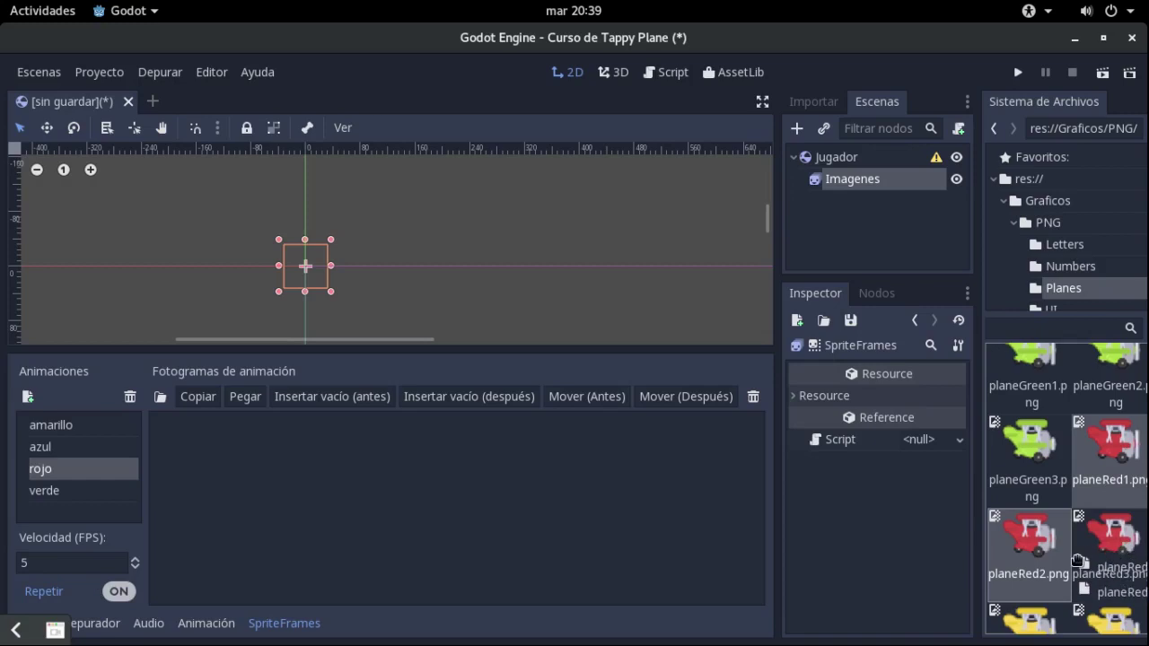
click(1103, 553)
ctrl+click(1112, 484)
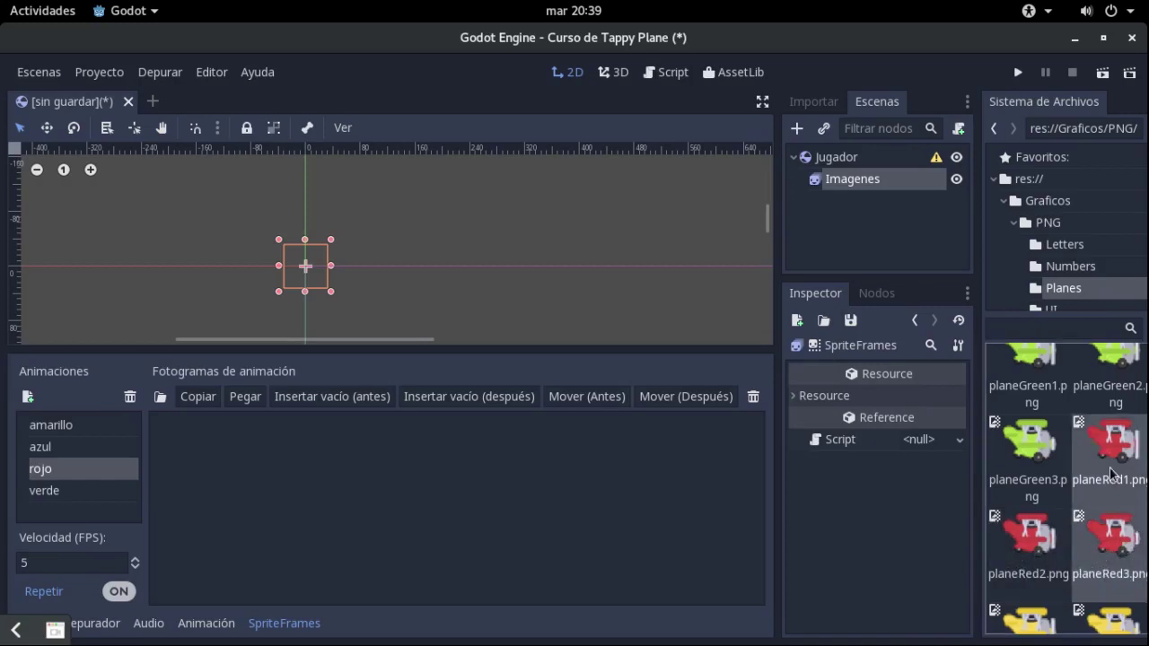
ctrl+click(1069, 561)
drag(1110, 561, 552, 489)
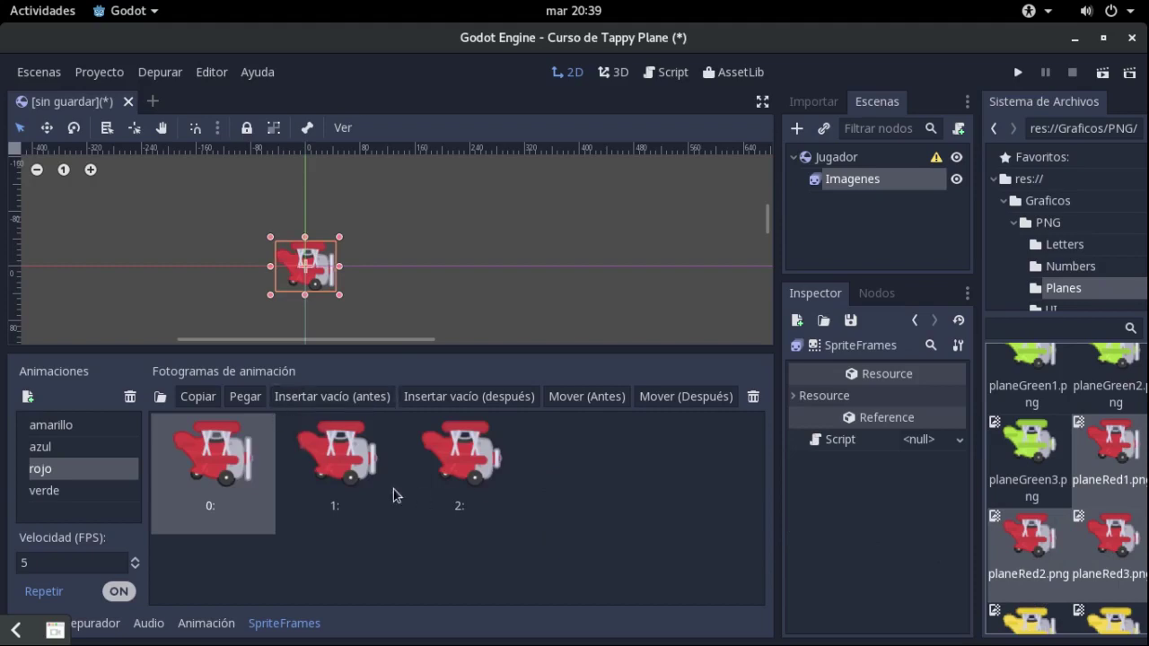
double_click(112, 451)
click(108, 460)
click(102, 449)
click(119, 446)
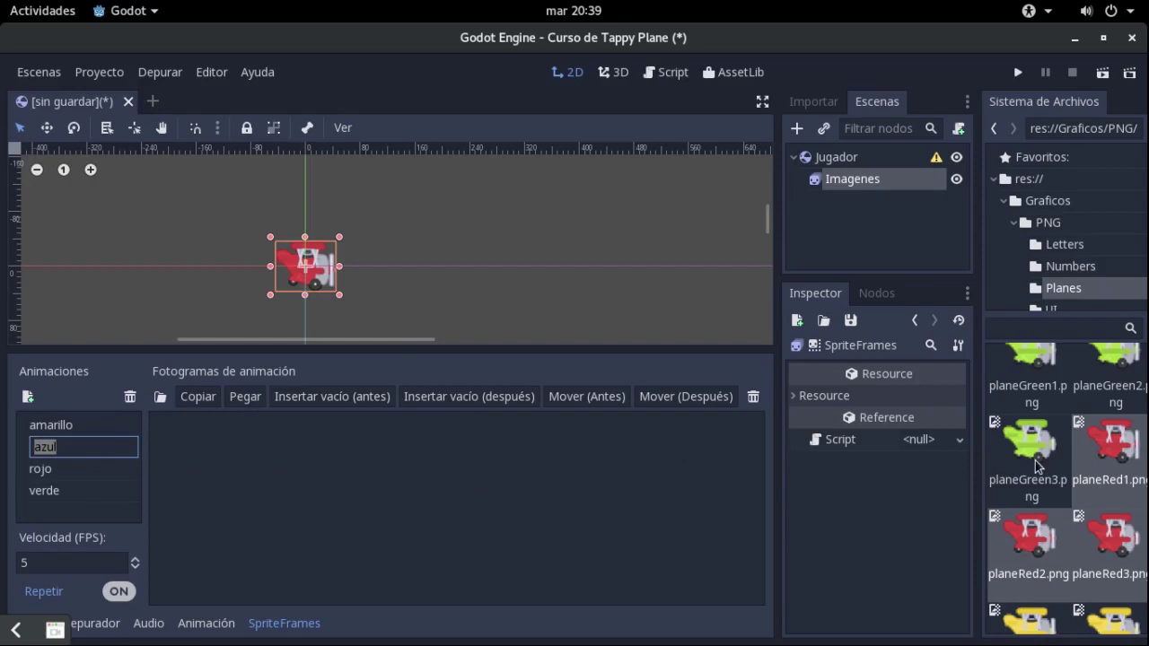
Add planeBlue1–3 to the azul animation as its three frames
scroll(1037, 465, down, 3)
scroll(1036, 465, up, 2)
scroll(1037, 465, up, 3)
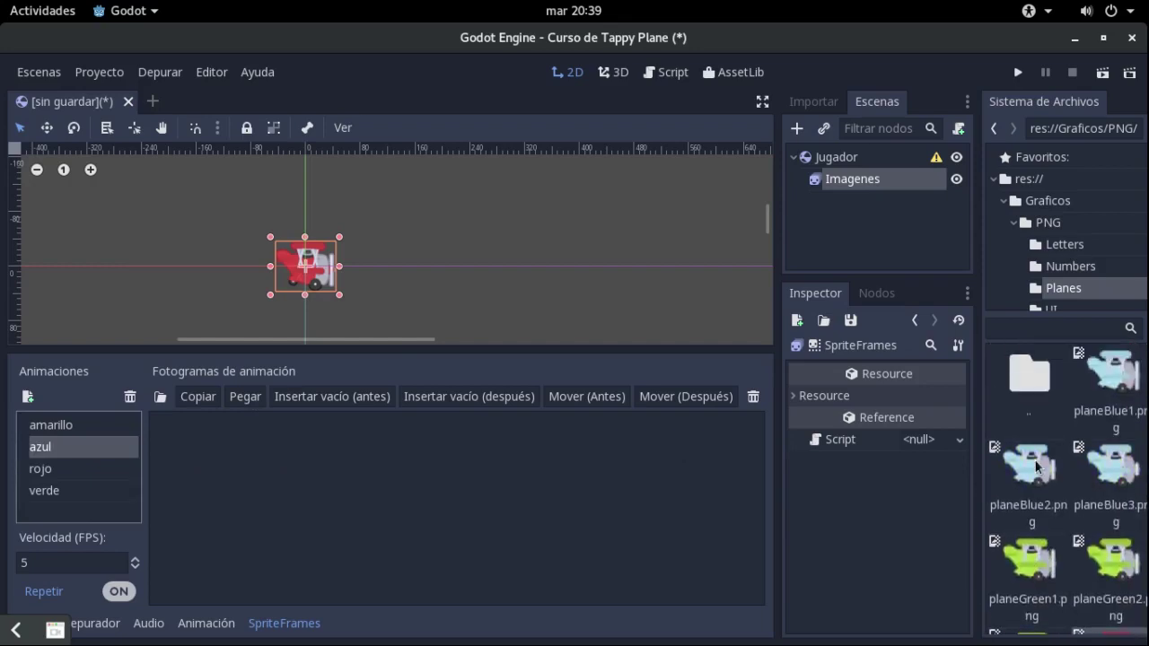
click(1029, 466)
ctrl+click(1122, 471)
ctrl+click(1097, 373)
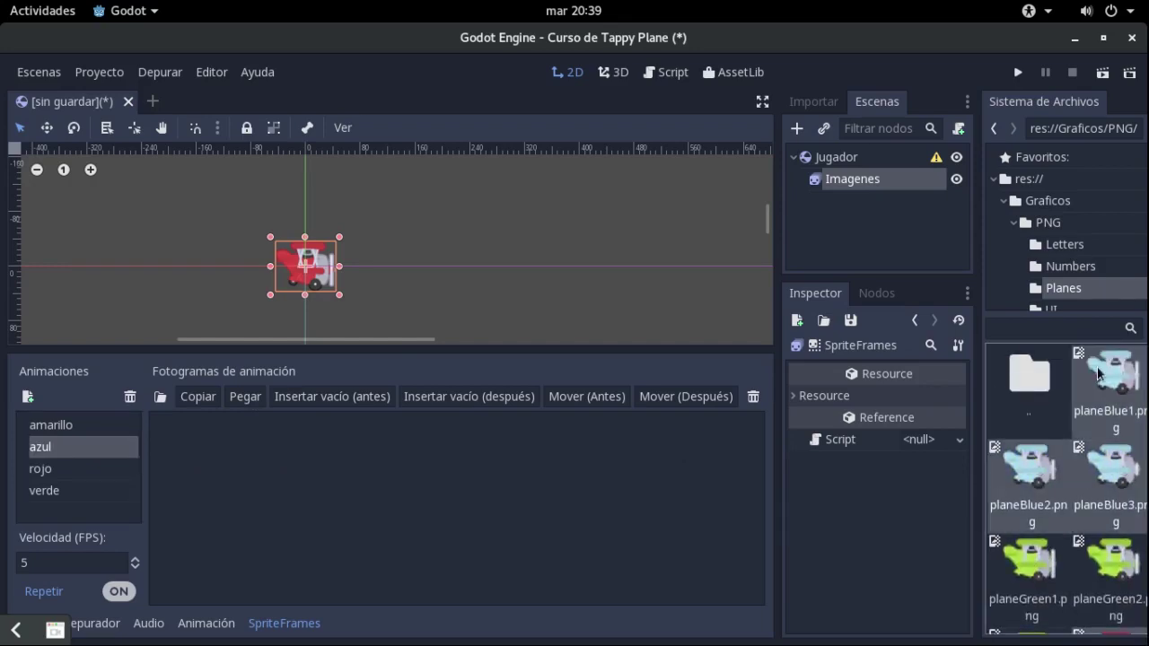
drag(1097, 373, 616, 501)
Add planeYellow1–3 as frames of the amarillo animation
click(102, 427)
click(103, 427)
click(110, 447)
click(104, 429)
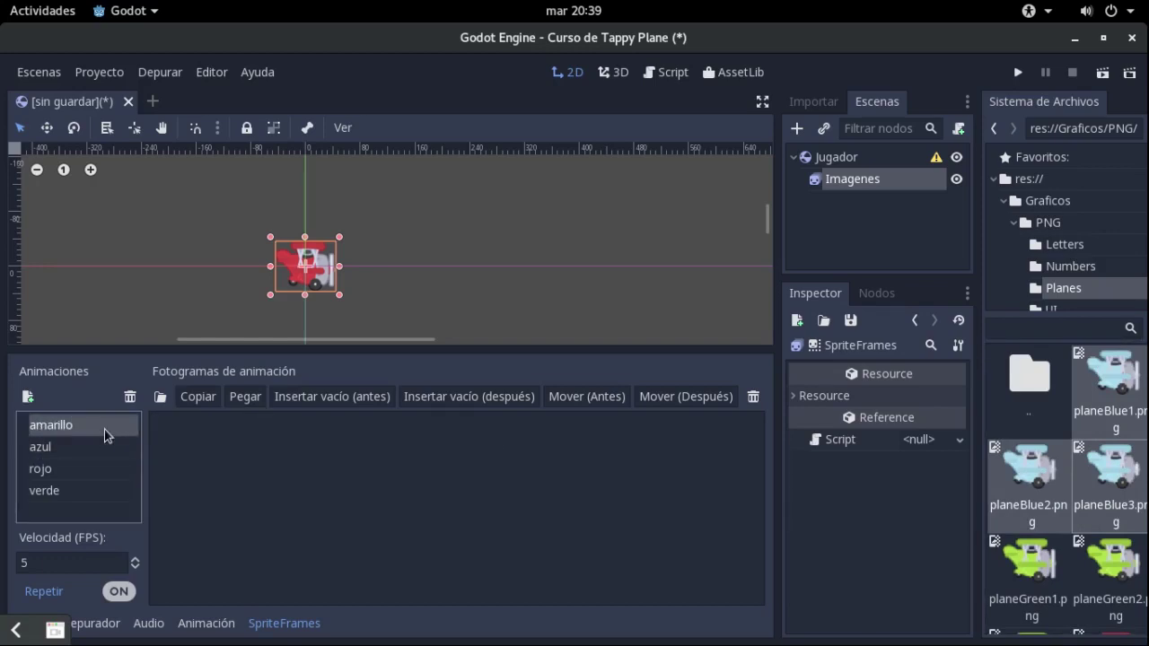
scroll(1113, 512, down, 3)
scroll(1113, 512, down, 2)
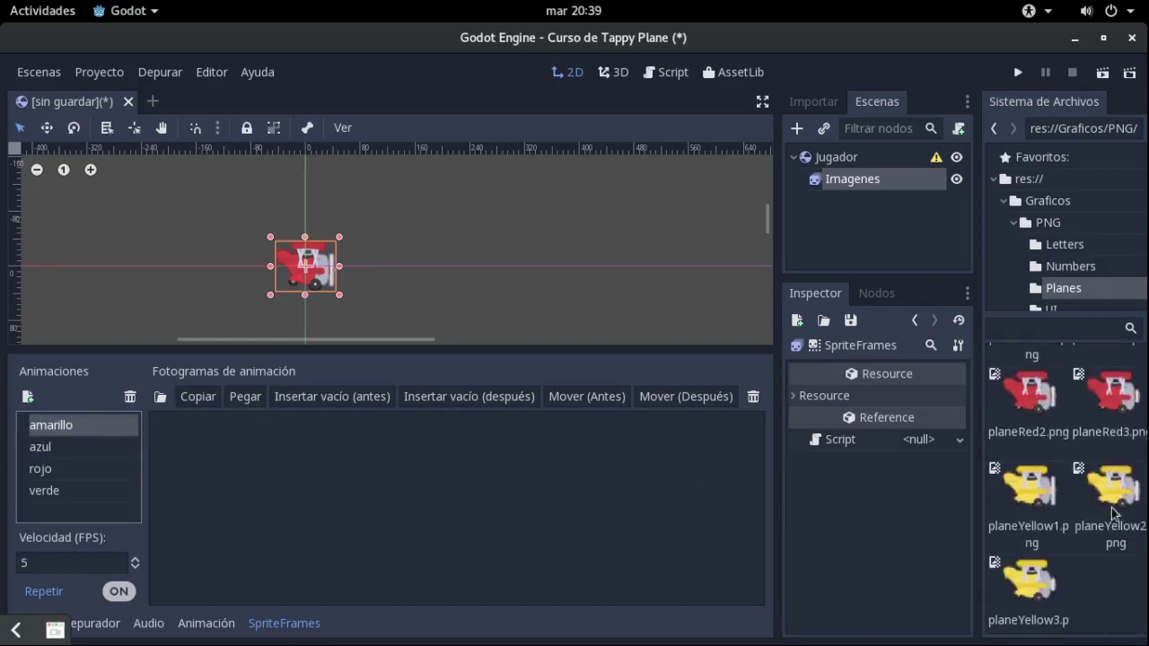
click(1114, 512)
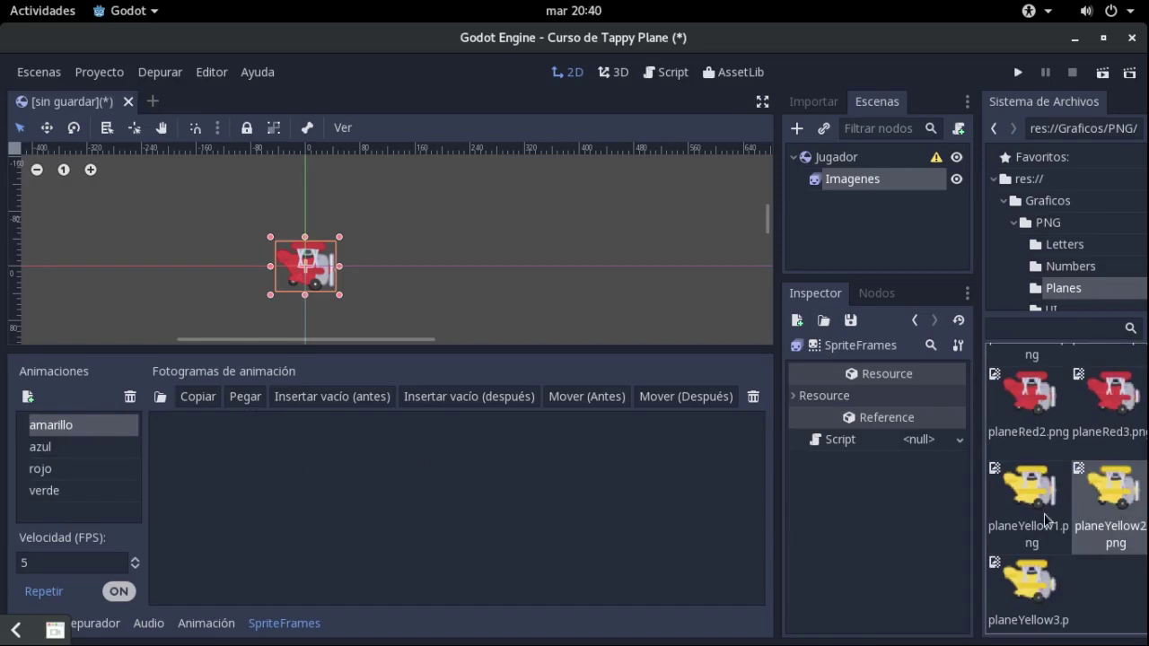
ctrl+click(1046, 521)
ctrl+click(1048, 607)
mouse_move(1058, 550)
mouse_down()
mouse_move(585, 512)
mouse_move(592, 519)
mouse_up()
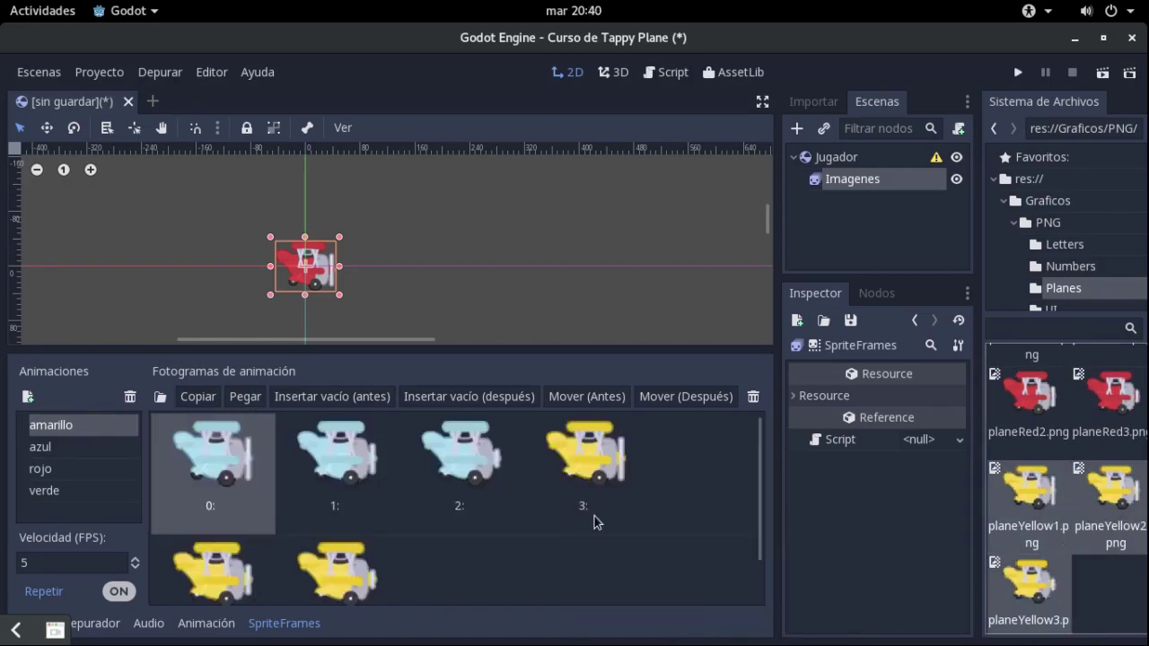
Delete the three stray blue frames from amarillo, review the other animations, and close the frames editor
click(753, 397)
click(753, 398)
click(754, 397)
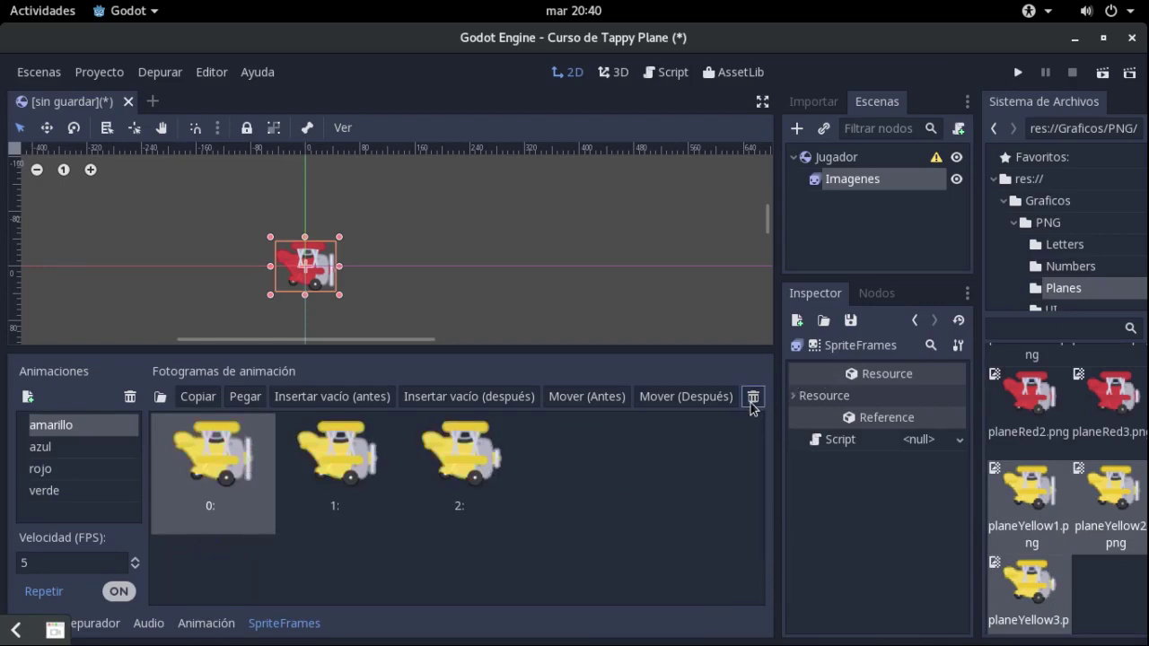
click(107, 453)
key(Down)
key(Down)
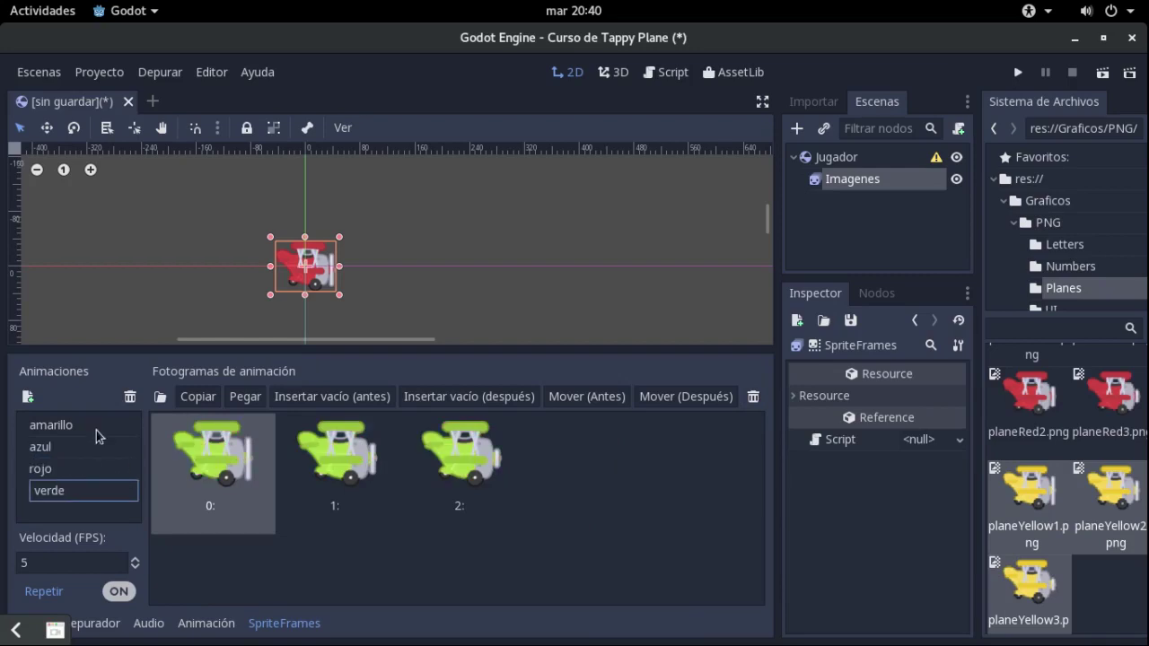
click(94, 462)
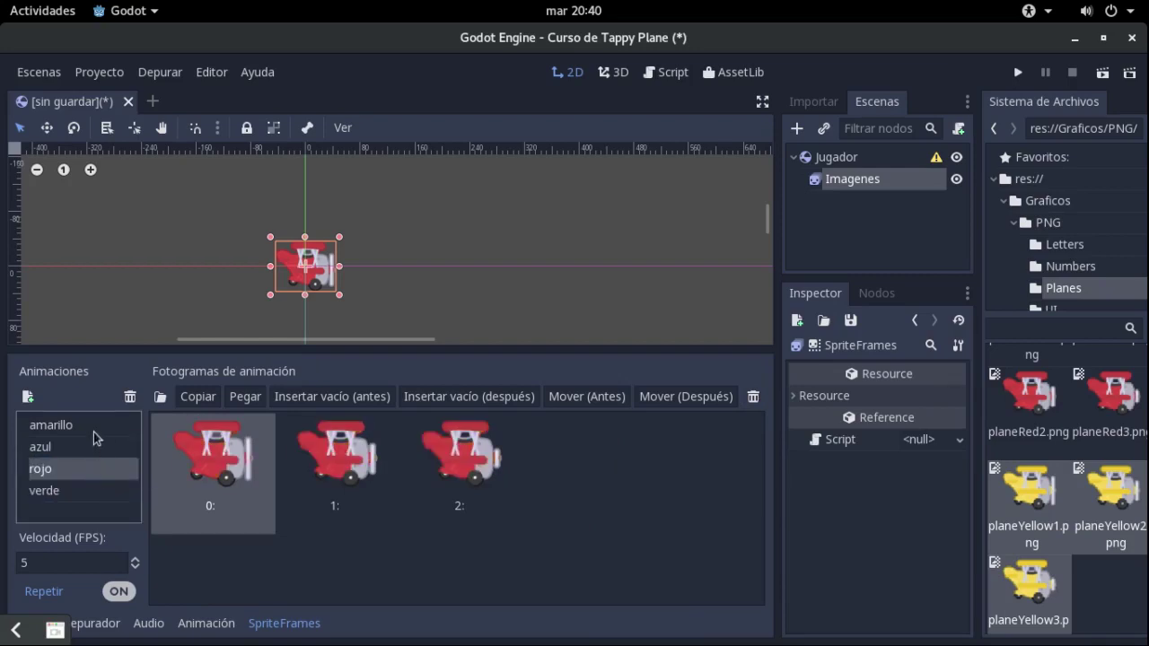
click(290, 624)
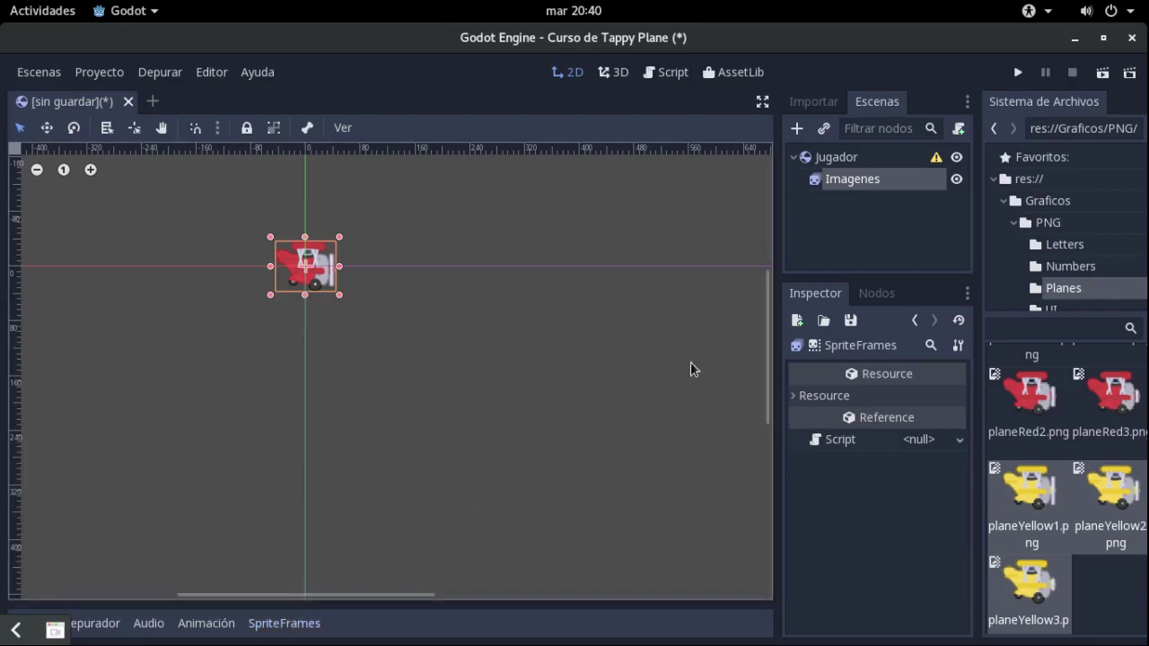
Cycle the Imagenes Animation property through amarillo, rojo and verde, ending on azul
click(871, 161)
click(860, 180)
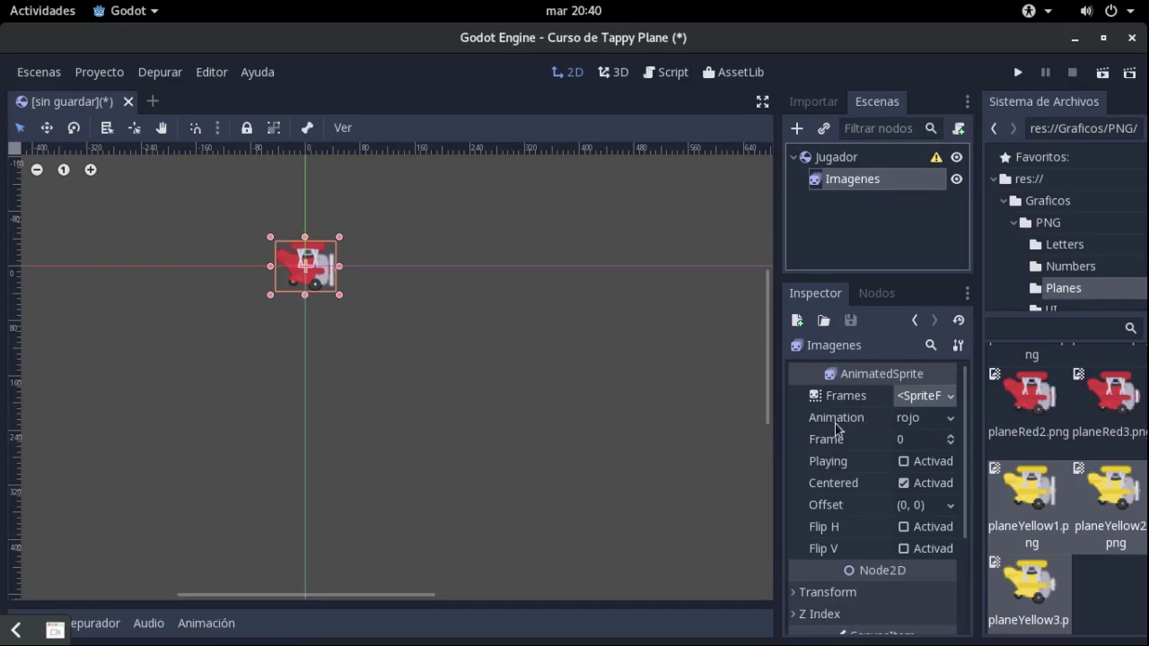
click(937, 422)
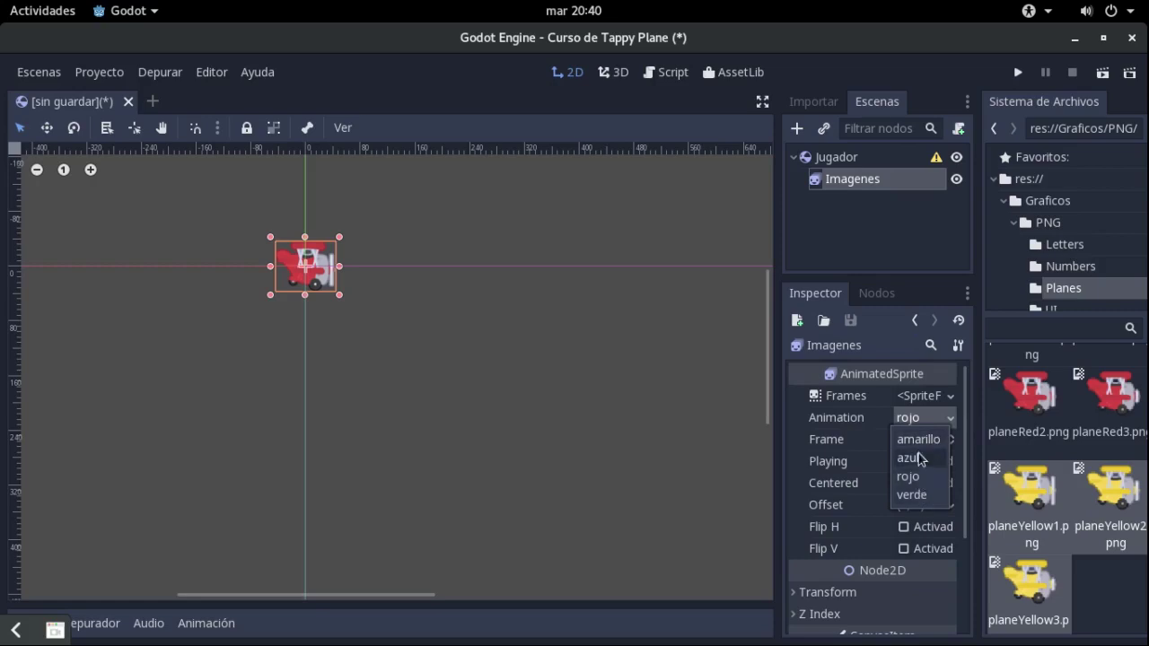
click(925, 445)
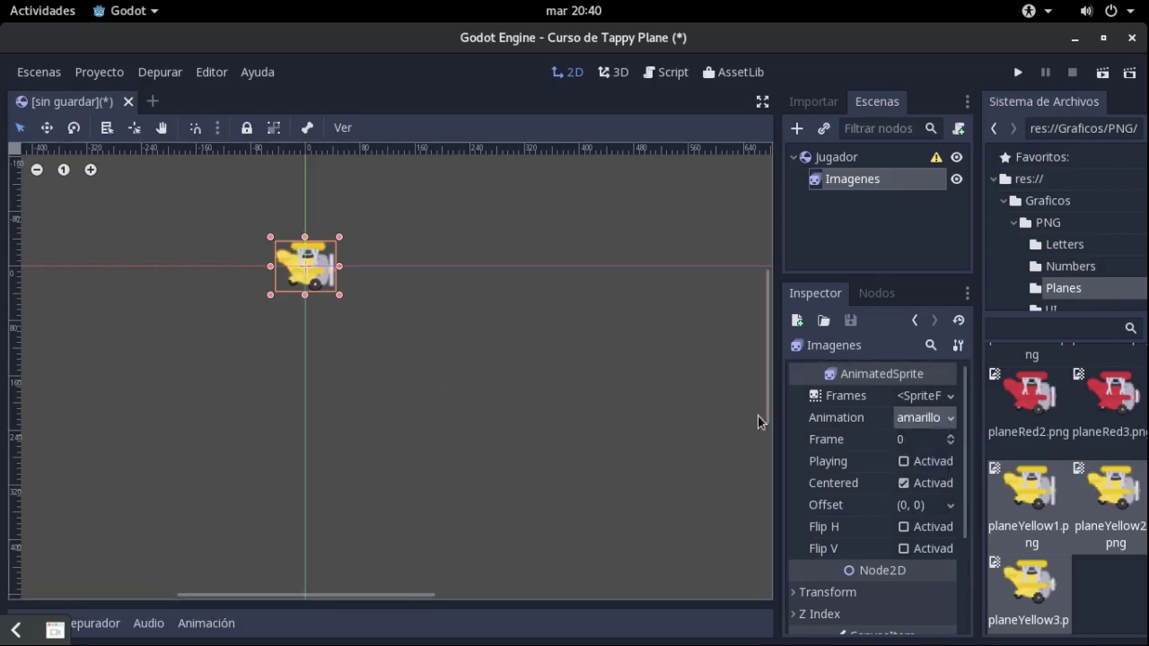
click(942, 419)
click(934, 477)
click(939, 423)
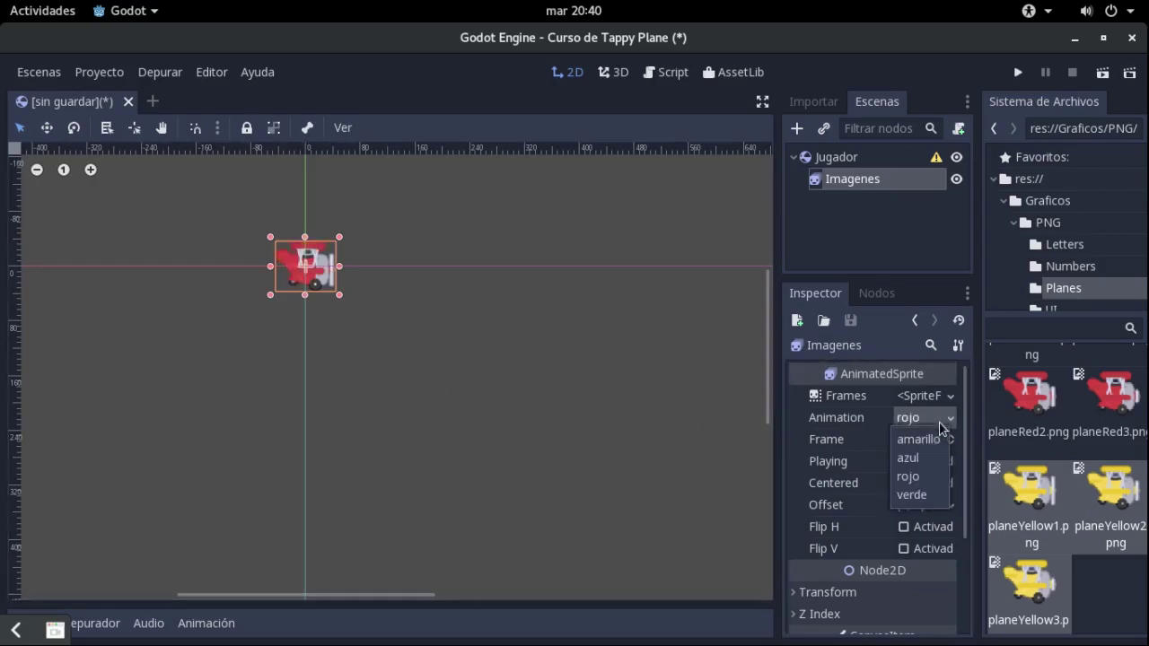
click(931, 497)
click(939, 419)
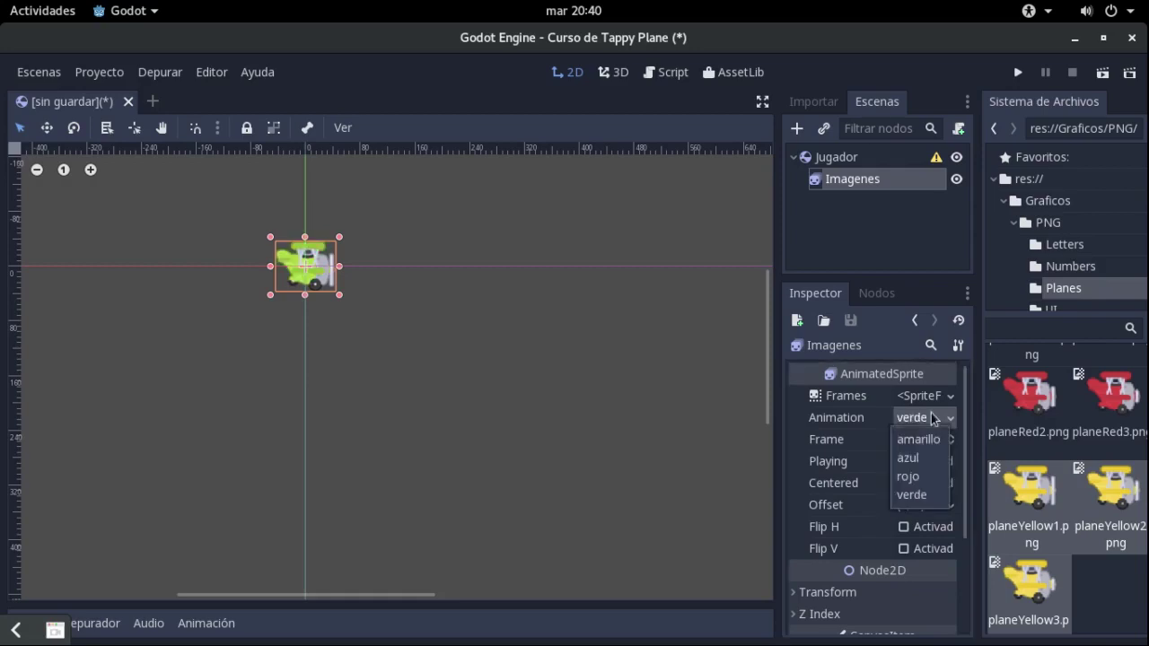
click(911, 458)
scroll(331, 246, up, 4)
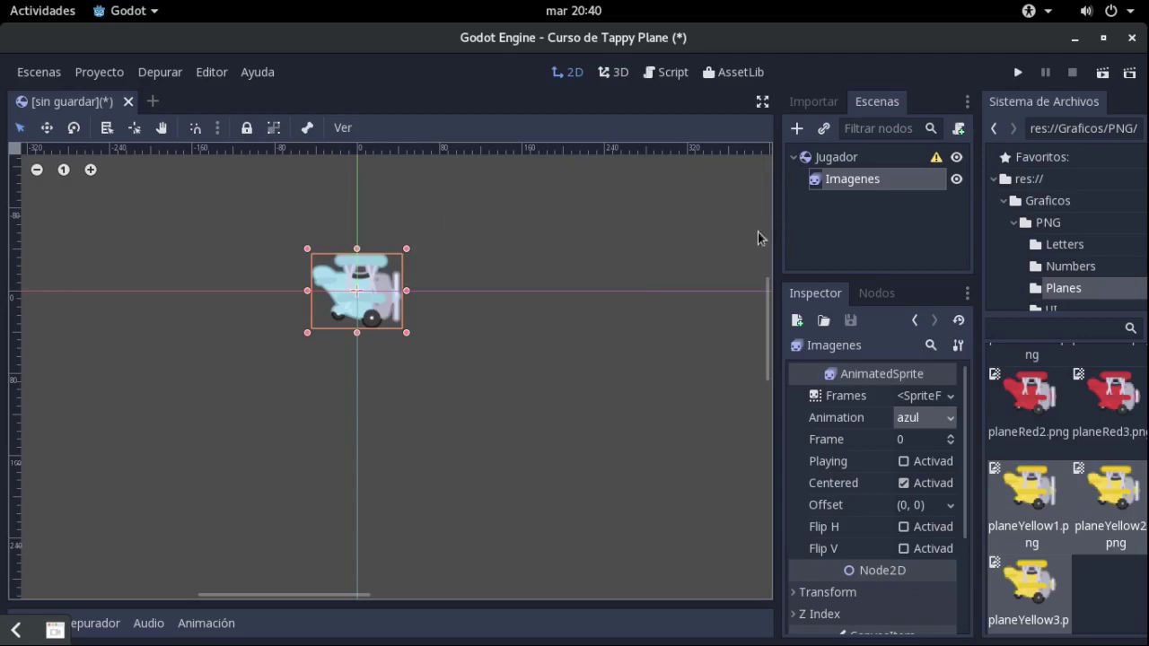
click(862, 156)
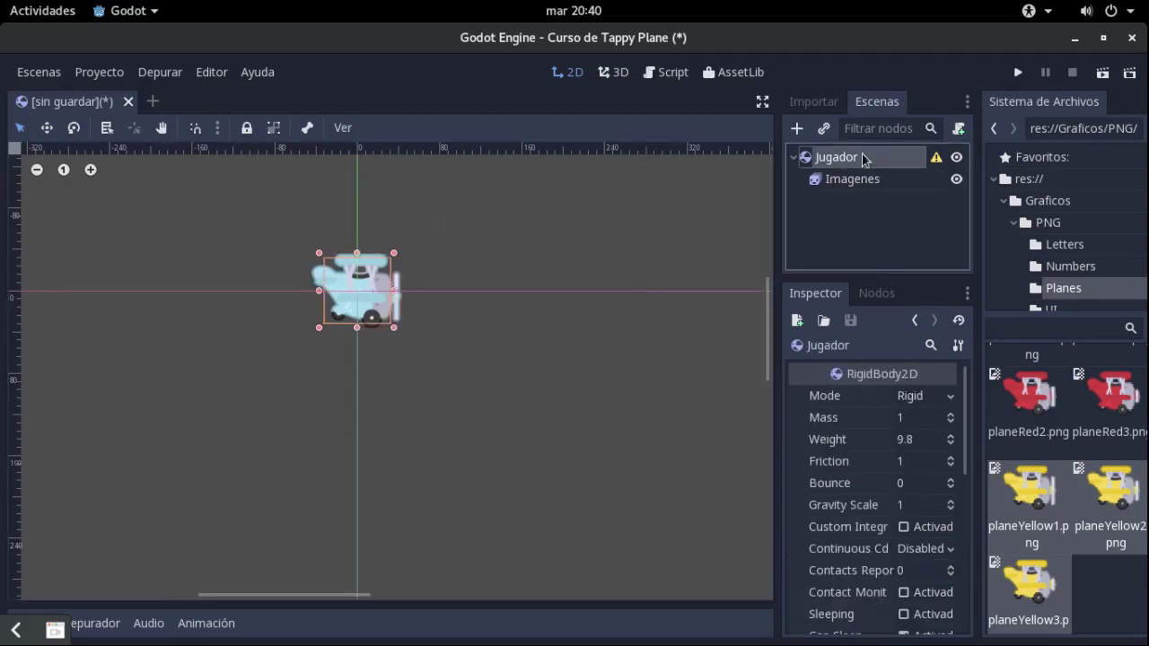
Use Guardar Escena Como to save the scene as Jugador.tscn in res://Jugador
click(56, 80)
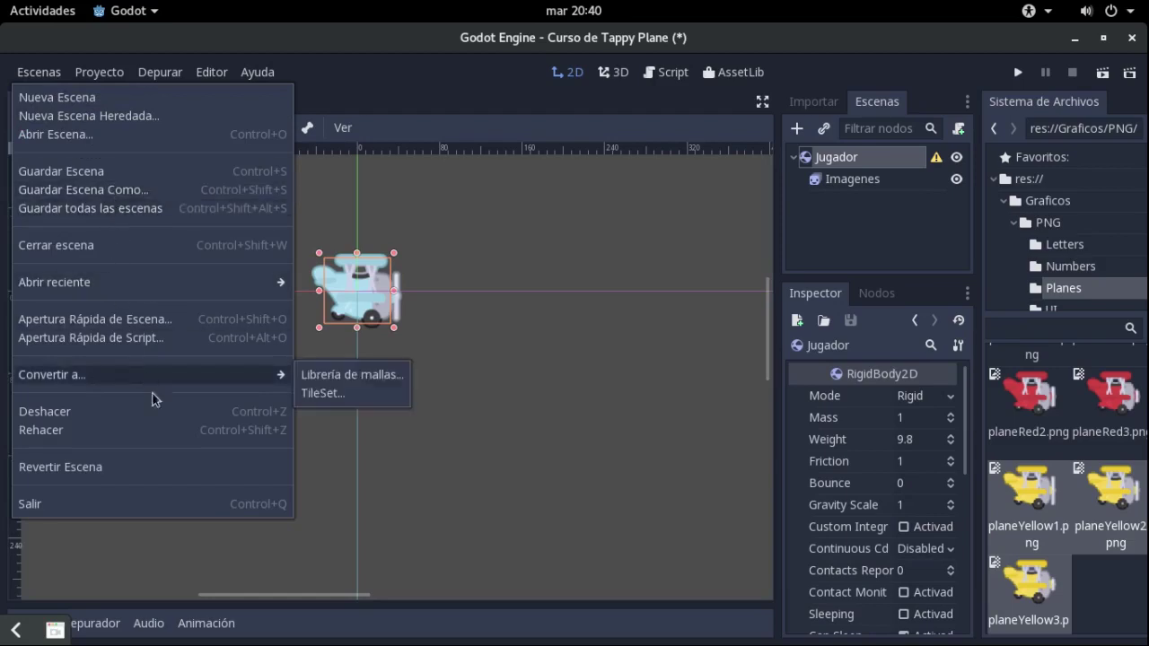
click(153, 172)
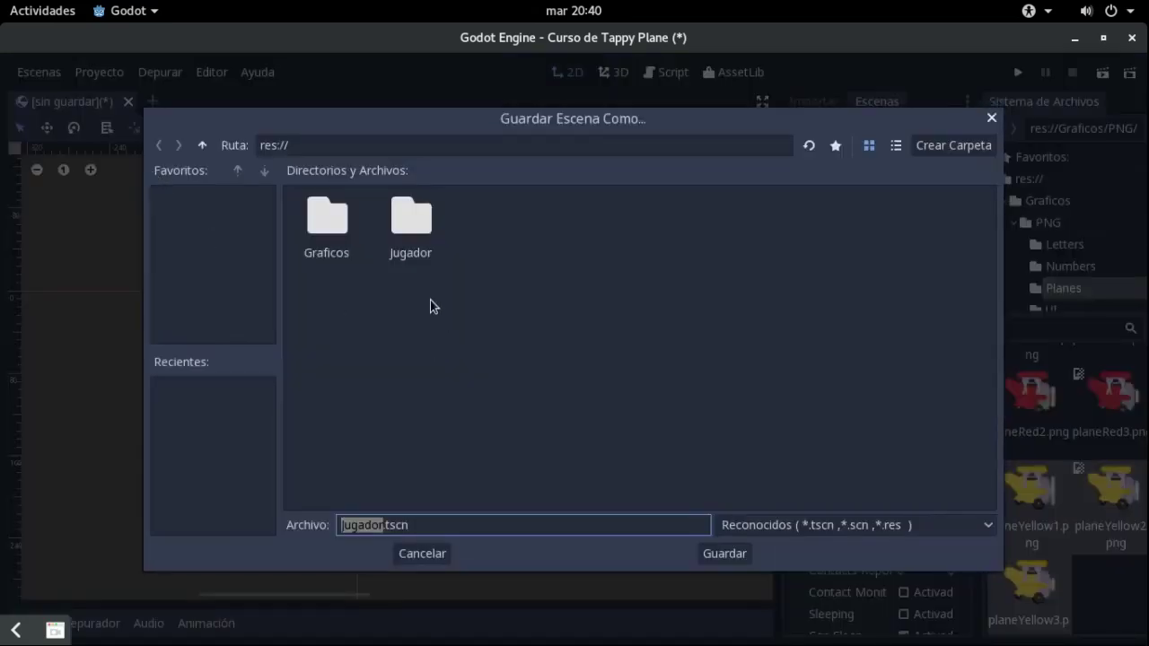
click(422, 242)
double_click(422, 243)
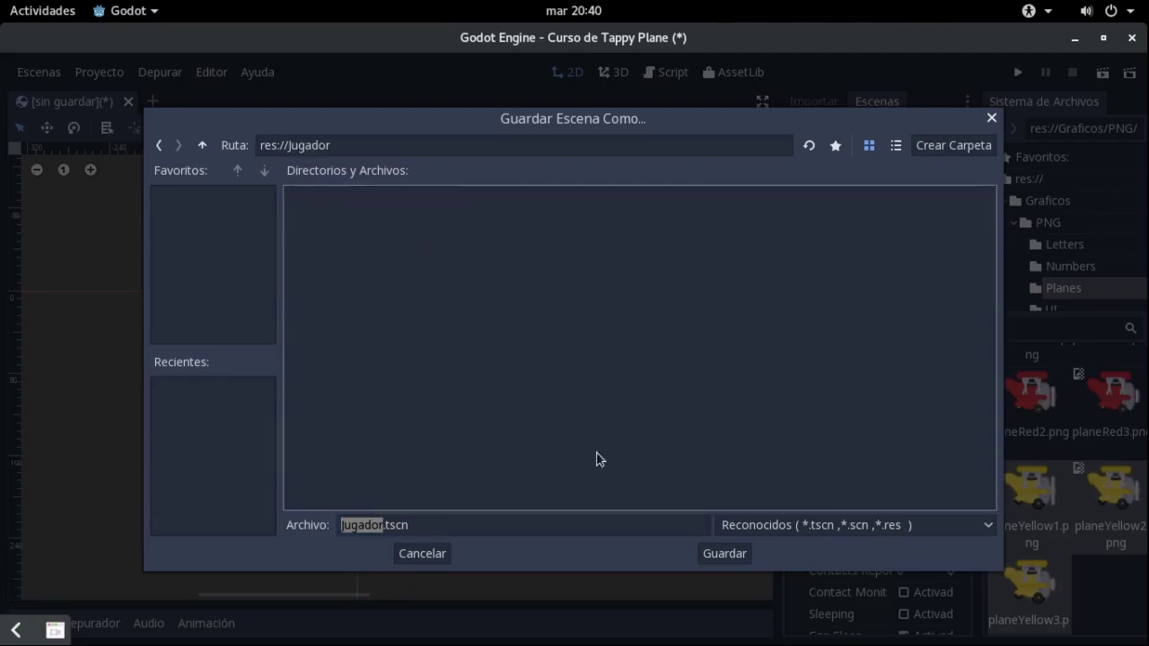
click(706, 554)
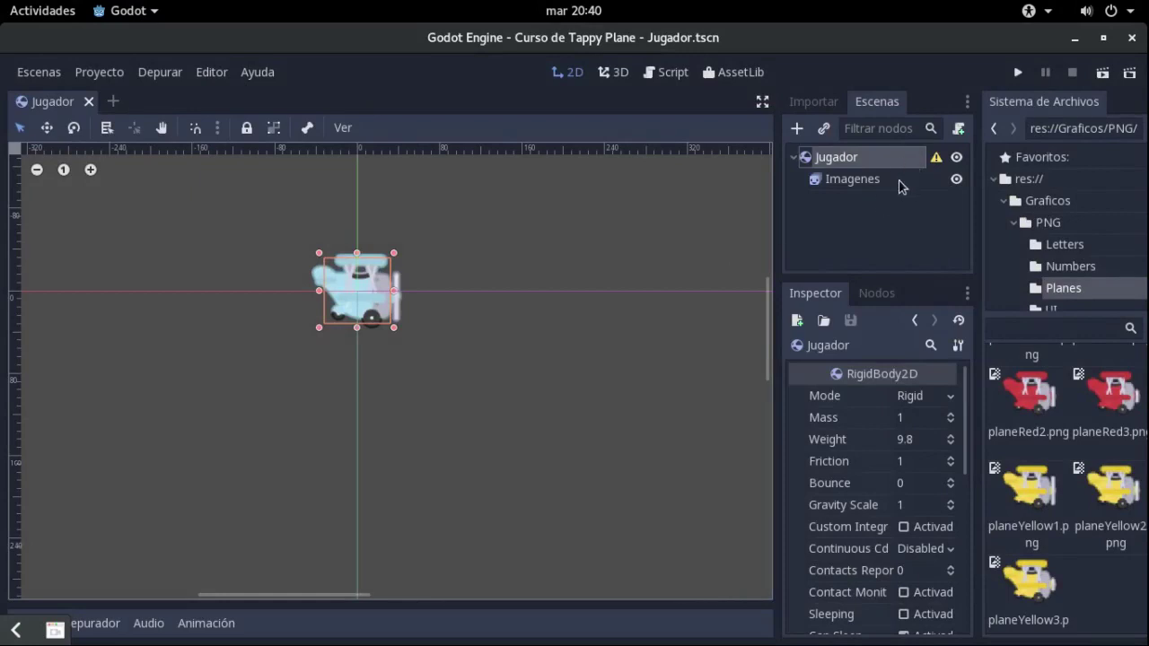
scroll(333, 323, up, 2)
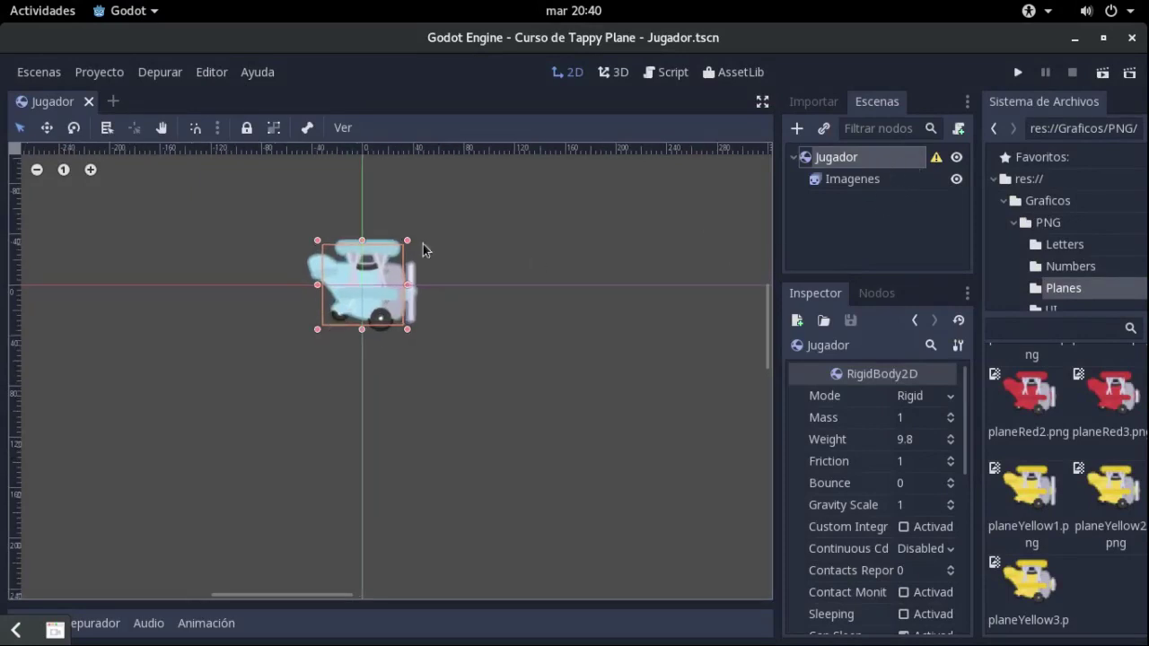
scroll(488, 290, up, 2)
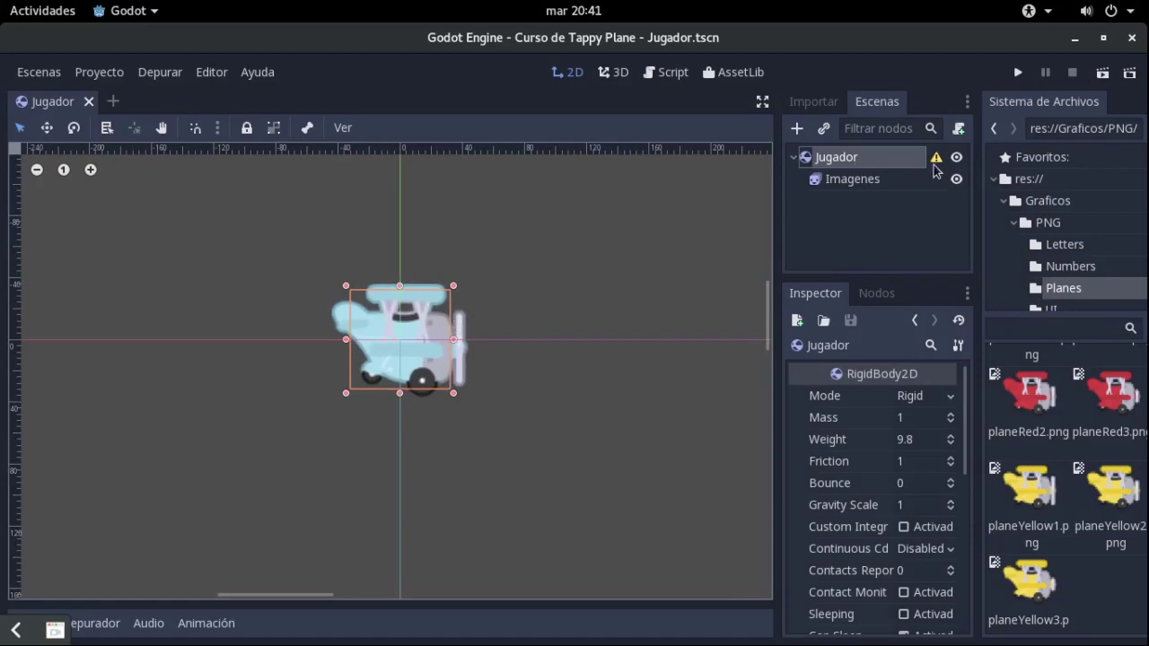
mouse_move(934, 171)
scroll(300, 359, up, 1)
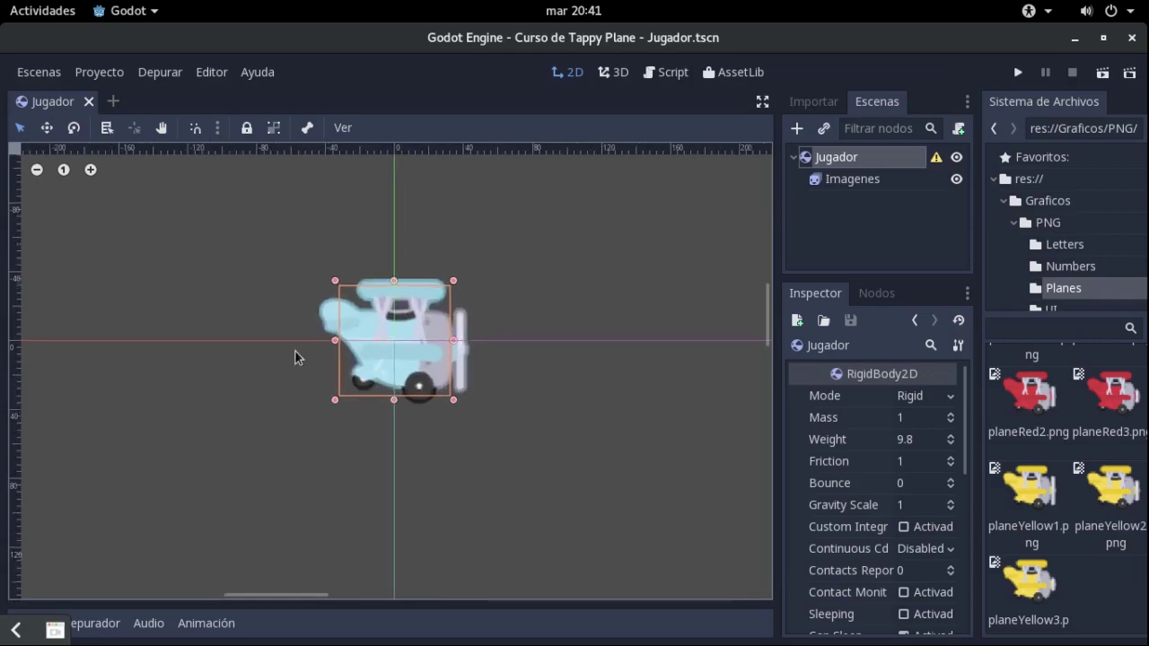
scroll(397, 253, up, 2)
scroll(490, 269, up, 1)
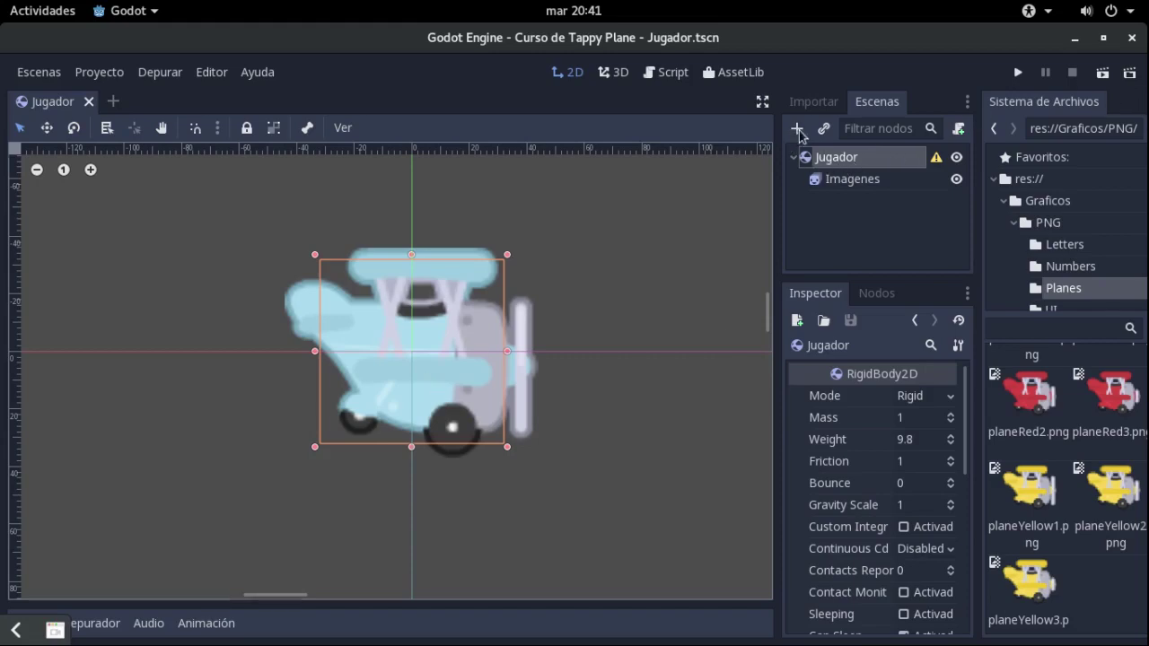
Add a CollisionShape2D child under Jugador and rename it Cuerpo
click(797, 128)
text(Col)
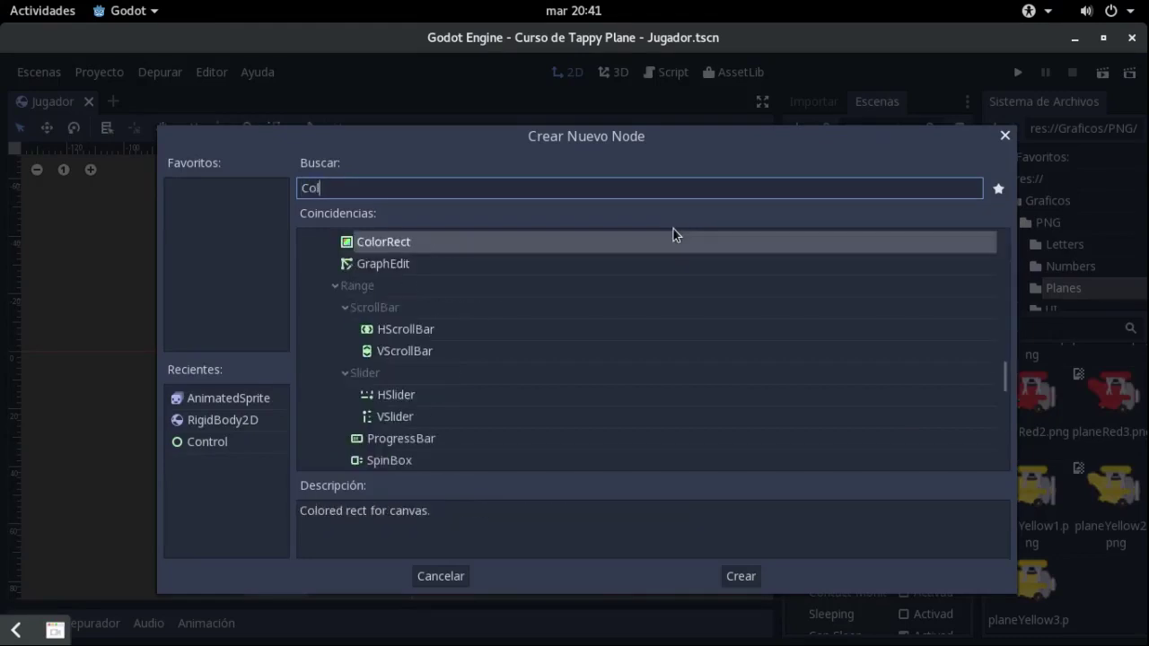
text(lision)
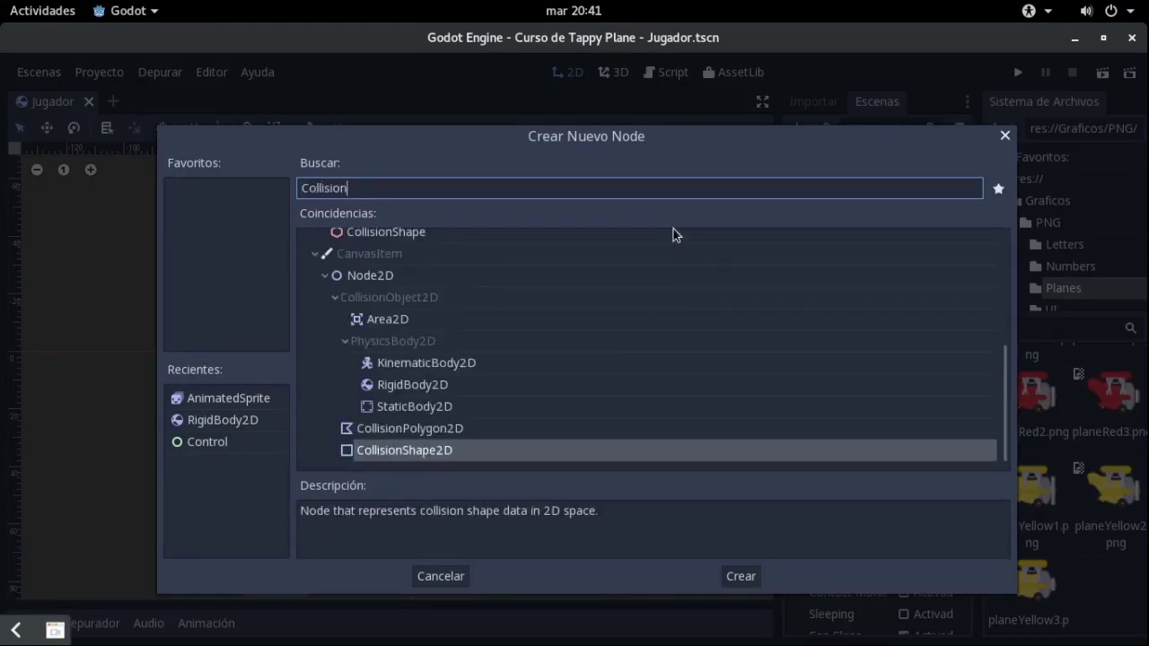
text(Sha)
key(Return)
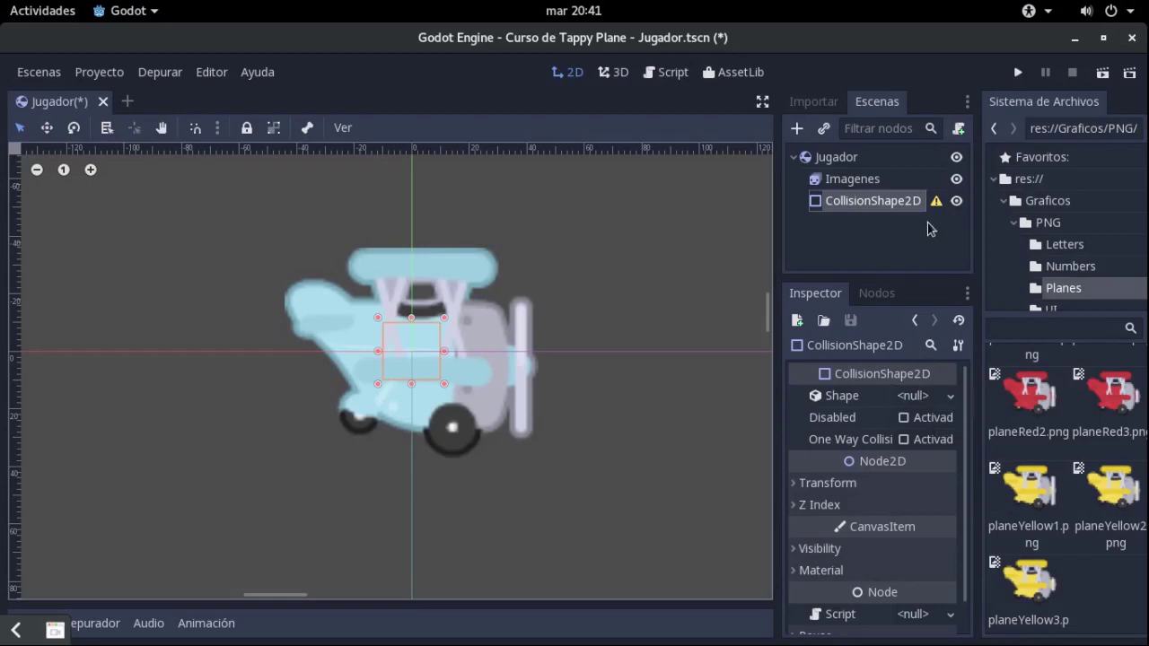
mouse_move(938, 205)
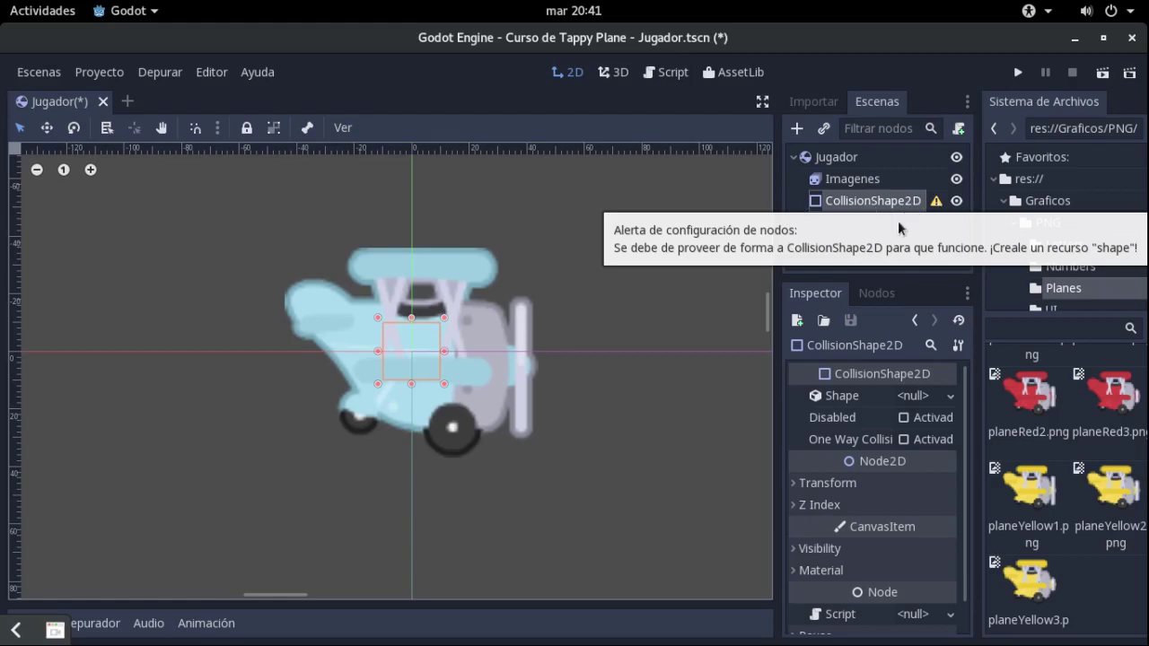
double_click(854, 202)
text(Cu)
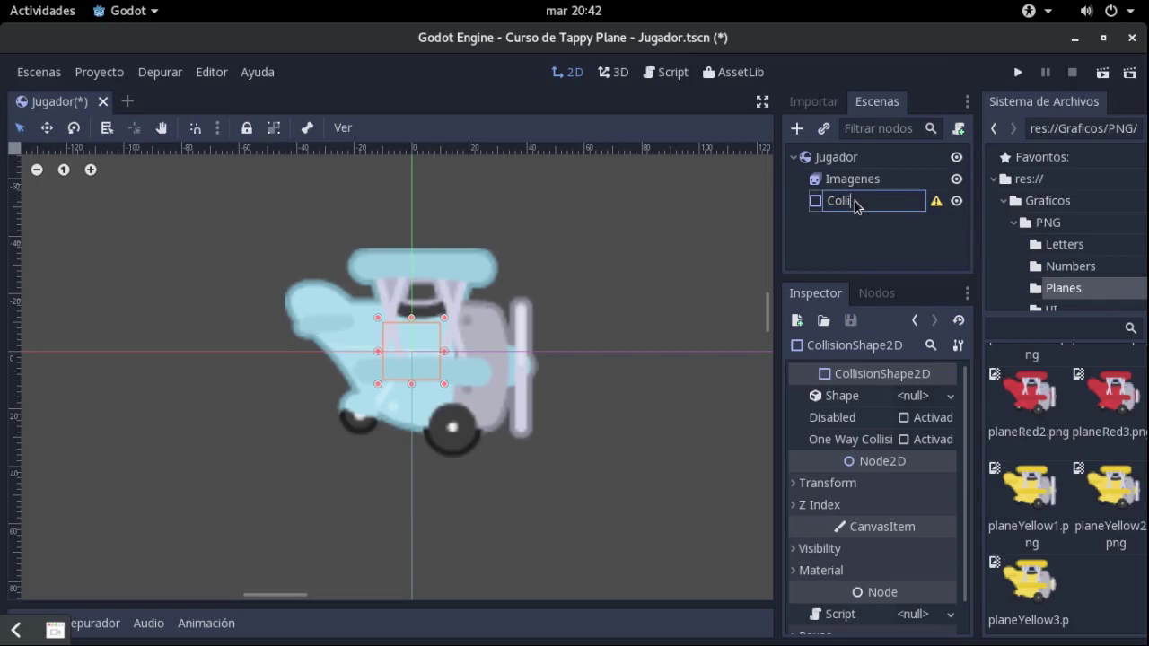
text(erpo)
key(Return)
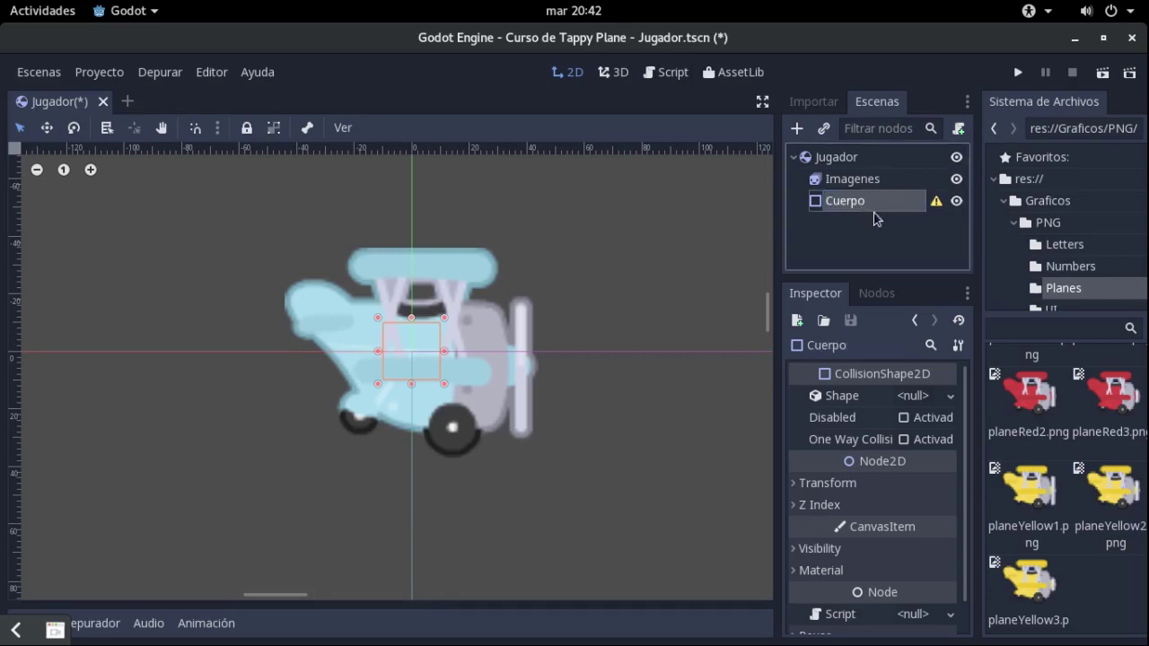
click(950, 396)
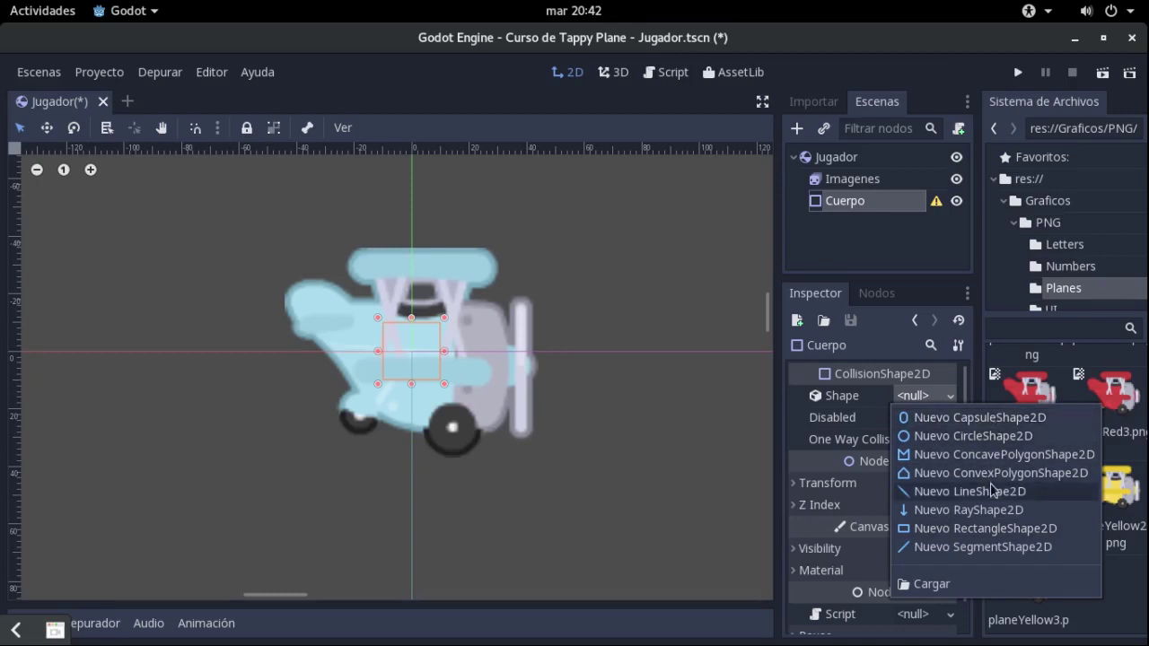
Give Cuerpo a new RectangleShape2D, widen it across the plane, and nudge the sprite up
click(1006, 529)
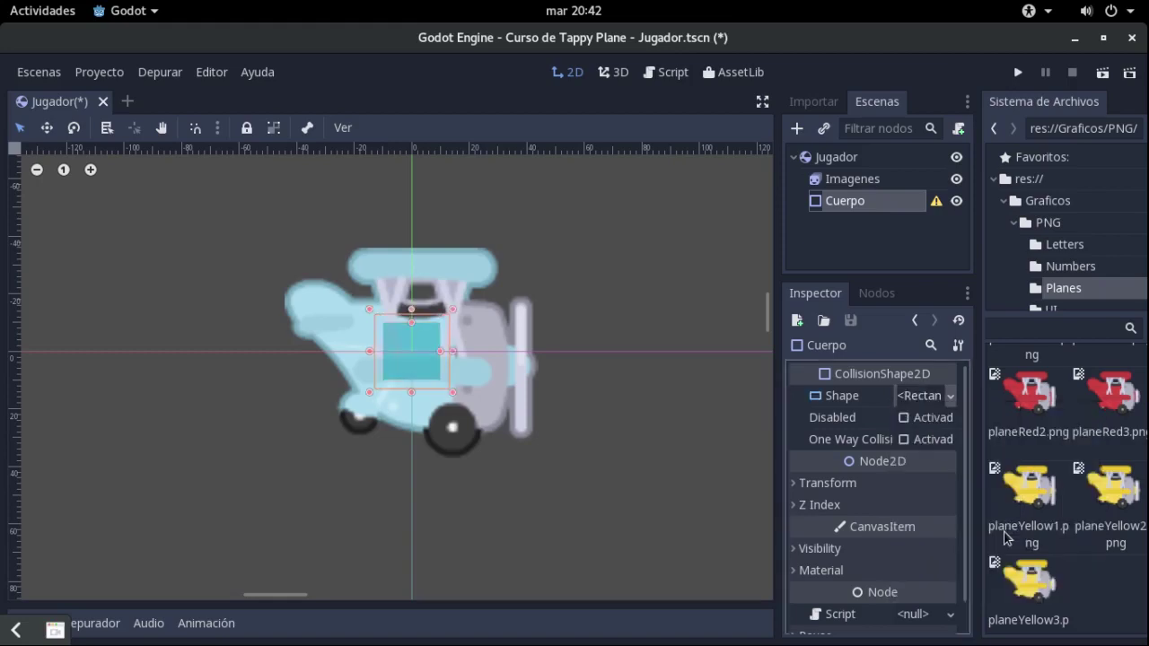
scroll(441, 359, up, 2)
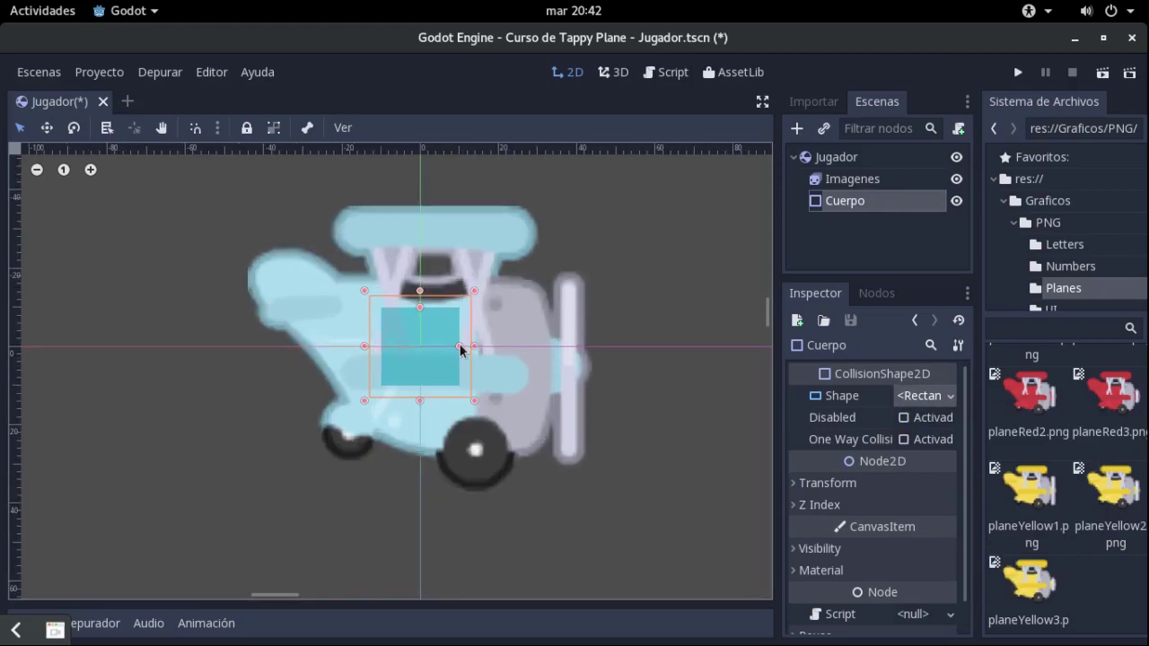
drag(459, 348, 604, 347)
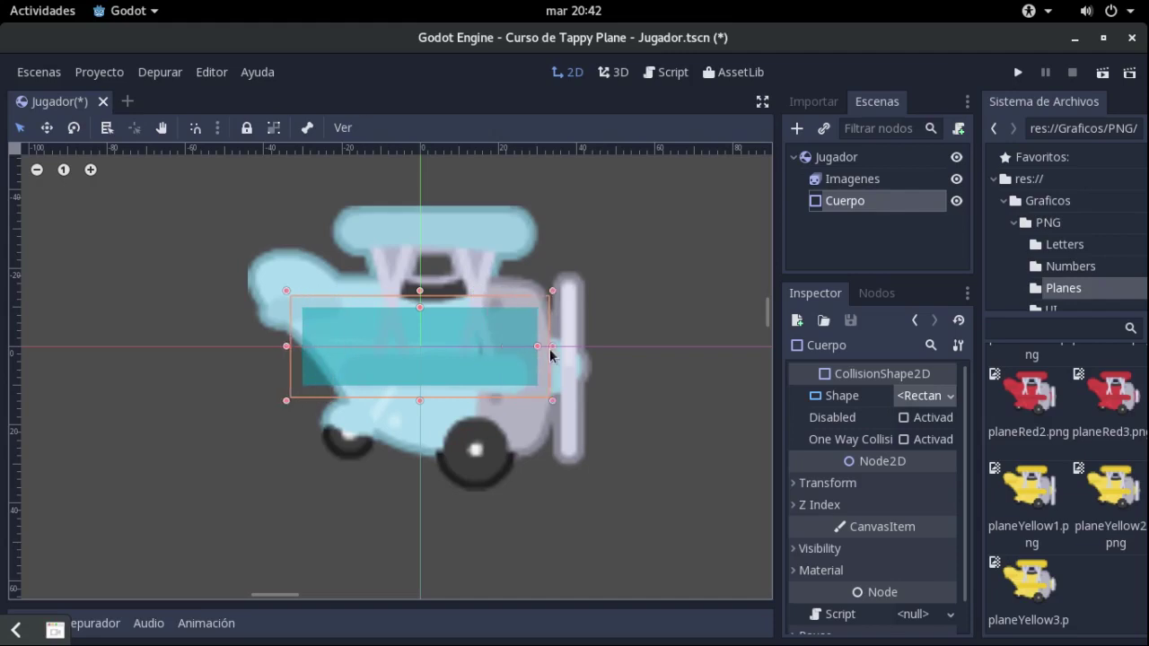
click(423, 316)
drag(456, 236, 459, 223)
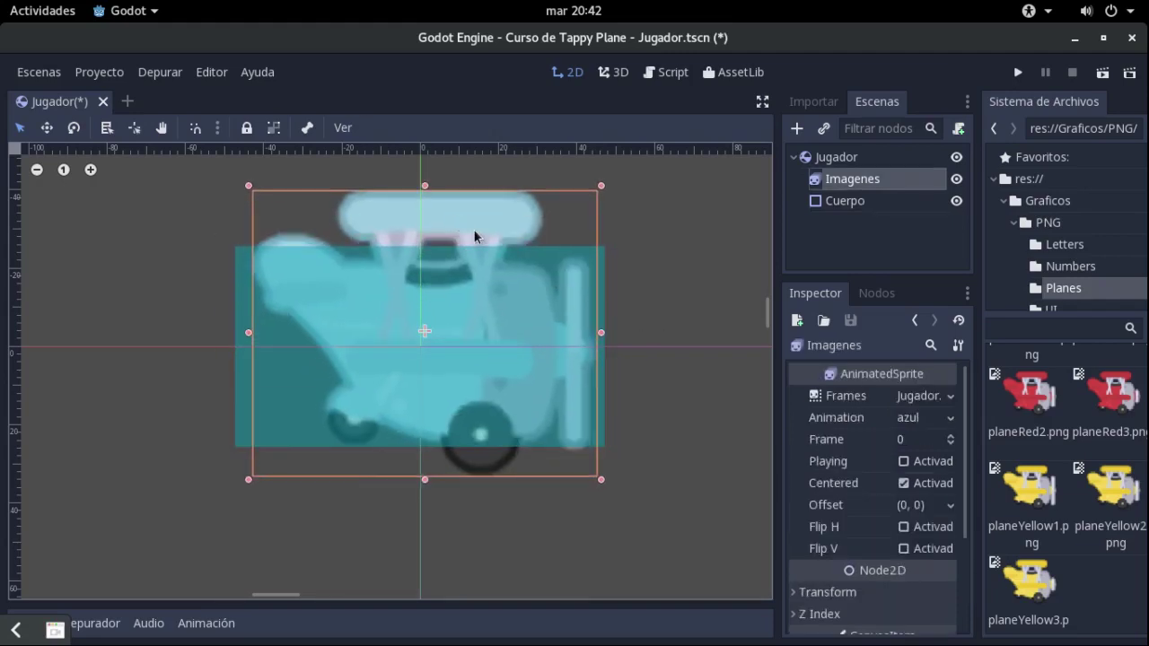
Narrow the collision rectangle to fit the plane, undoing a trial top-edge change
scroll(568, 270, down, 2)
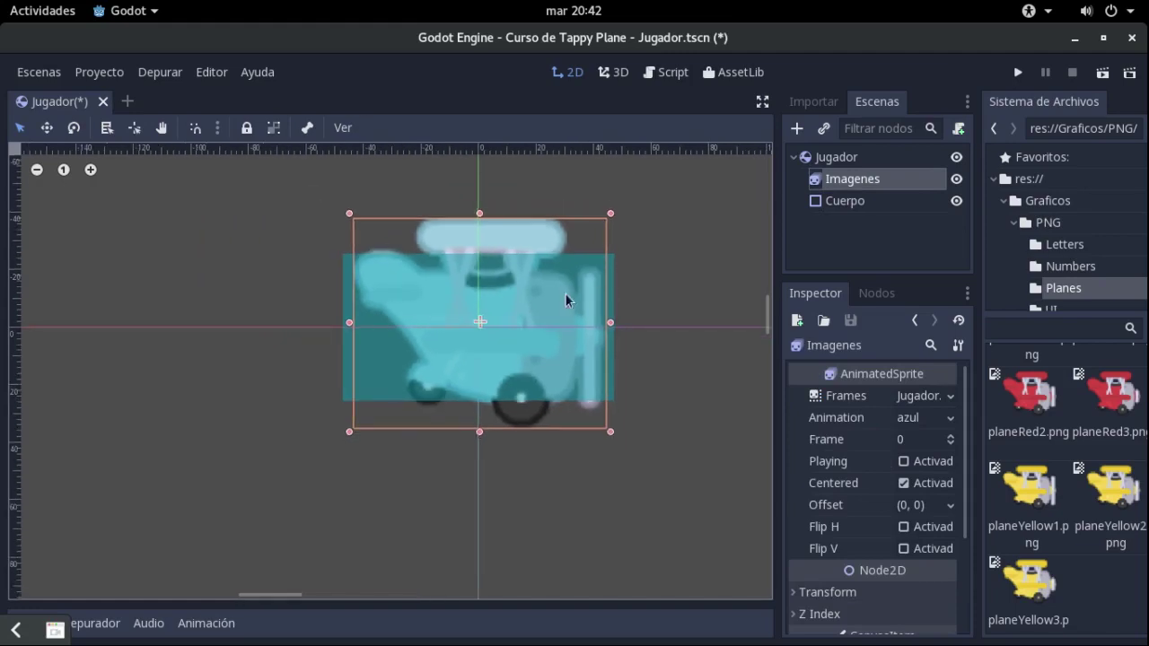
click(619, 276)
click(618, 273)
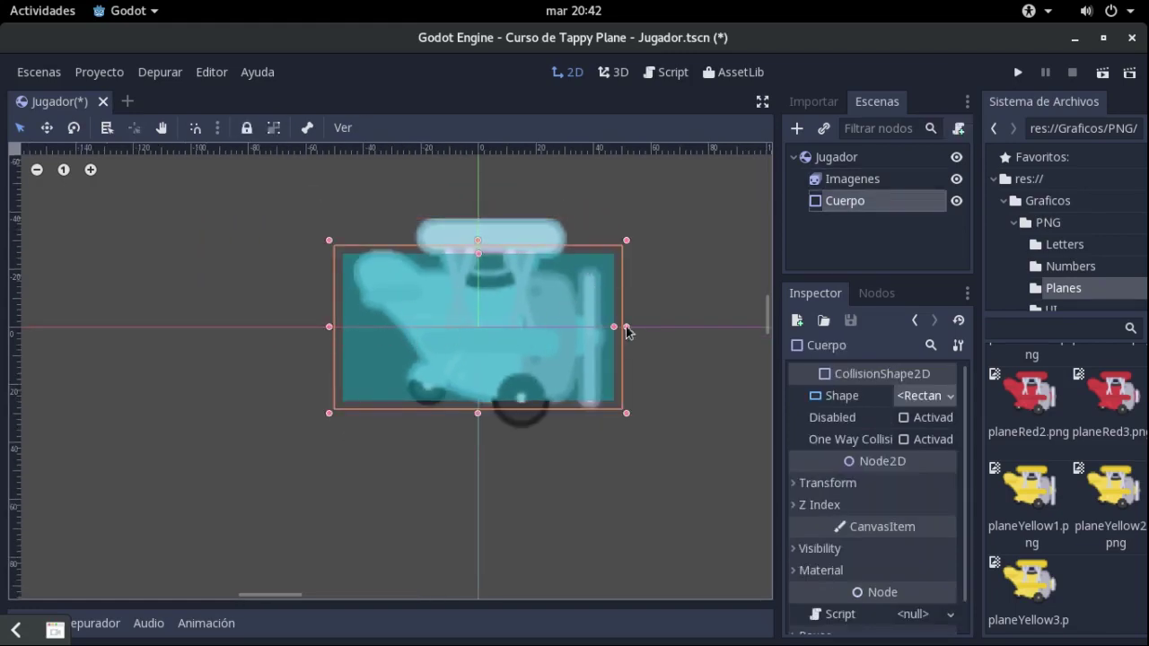
drag(607, 327, 538, 324)
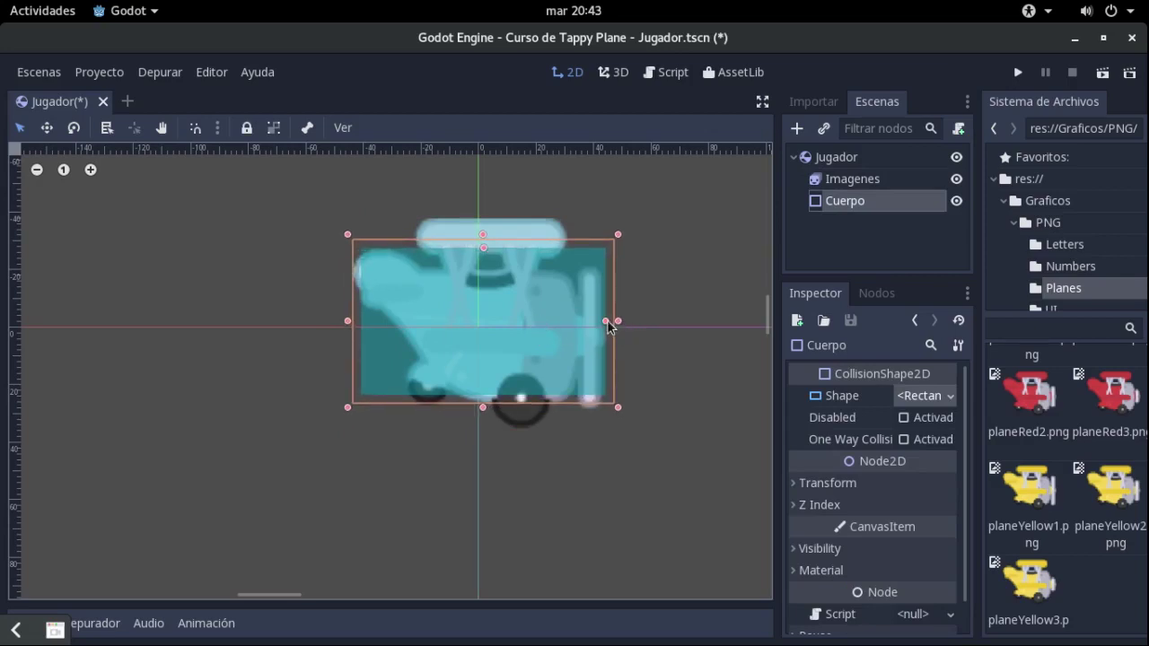
scroll(607, 320, up, 3)
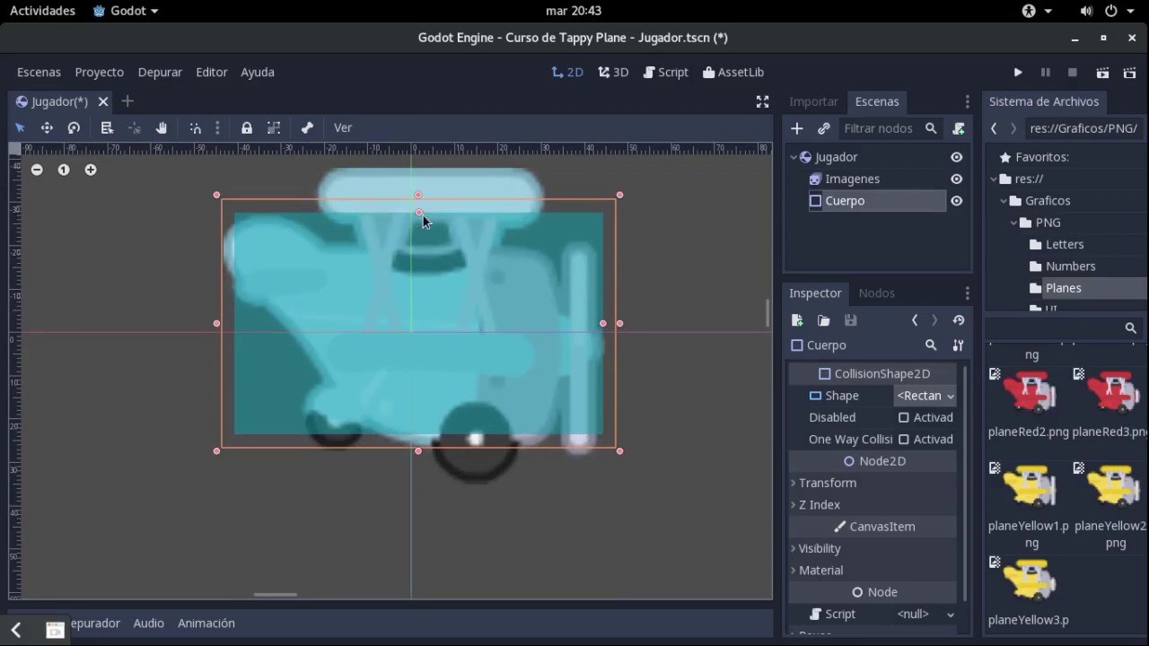
scroll(422, 217, up, 2)
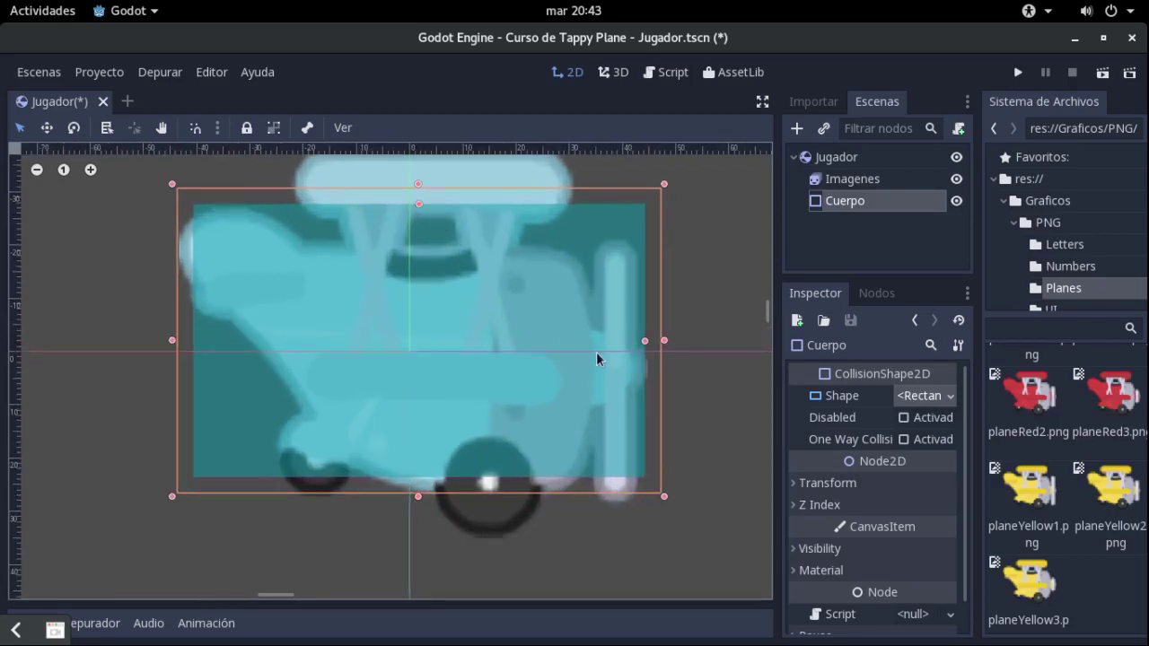
scroll(557, 334, down, 3)
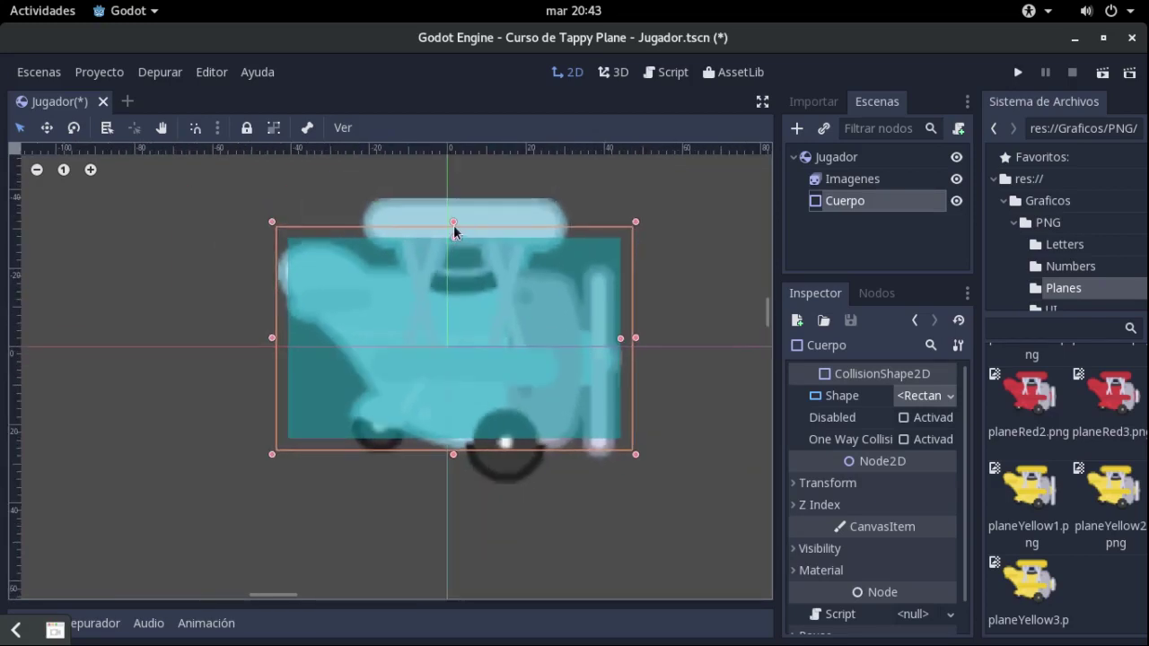
drag(456, 208, 457, 225)
click(452, 253)
key(ctrl+z)
Save the Jugador scene with Ctrl+S and recenter the plane on the canvas
scroll(566, 346, down, 2)
scroll(574, 359, down, 2)
click(609, 461)
scroll(462, 318, down, 2)
scroll(461, 312, down, 2)
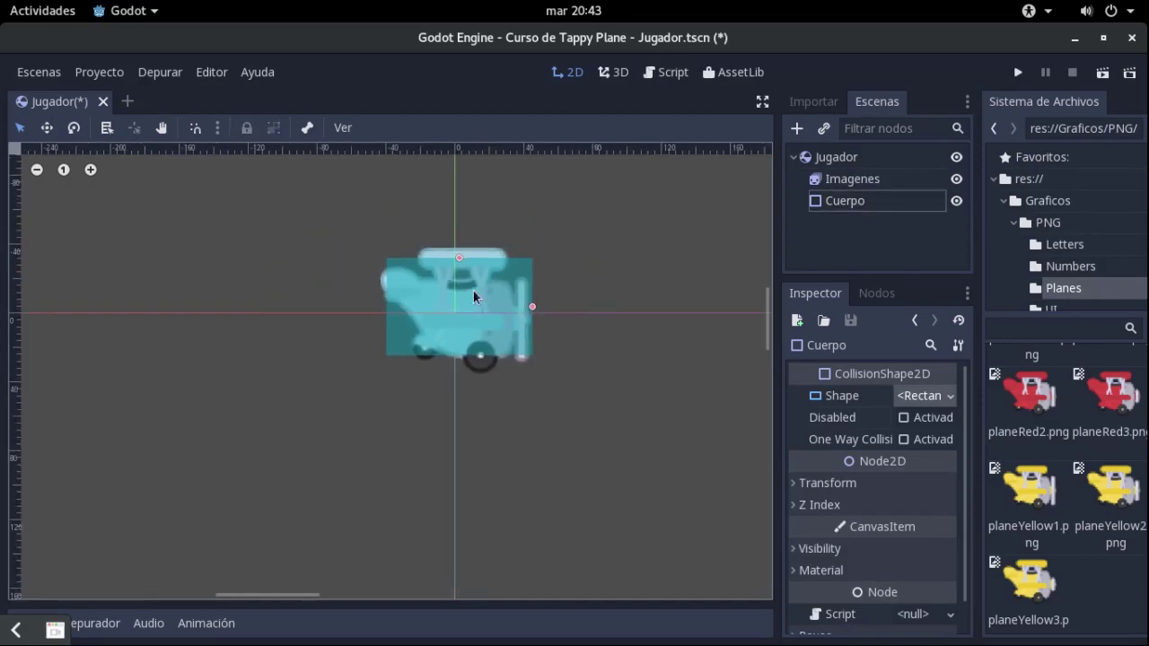
key(ctrl+s)
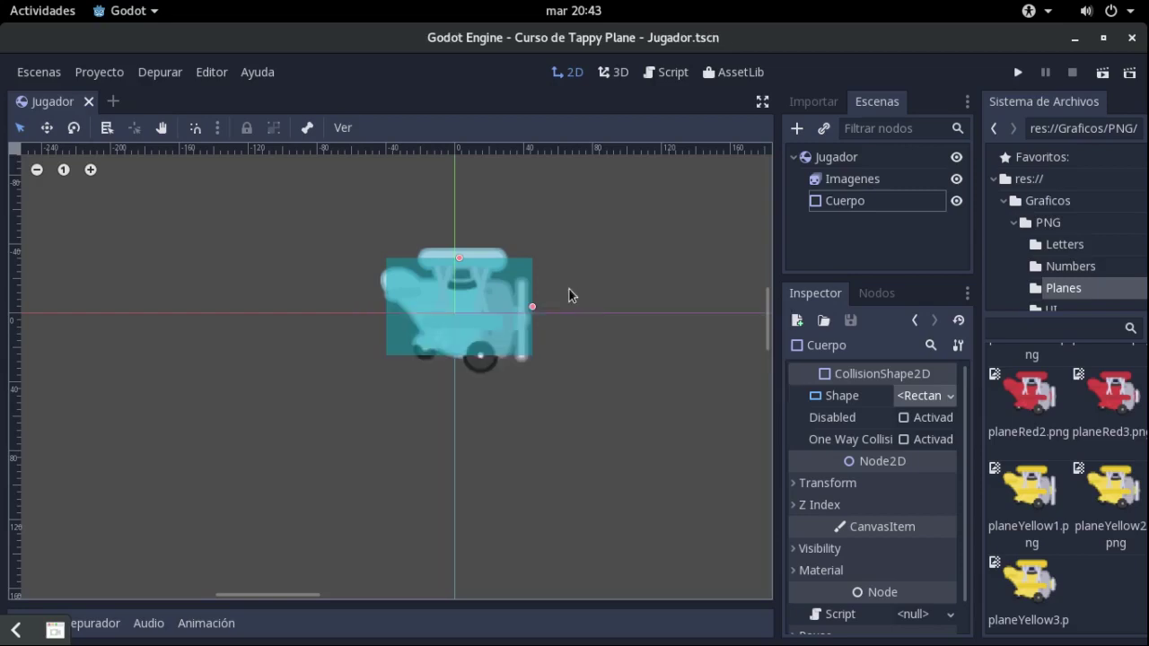
click(838, 158)
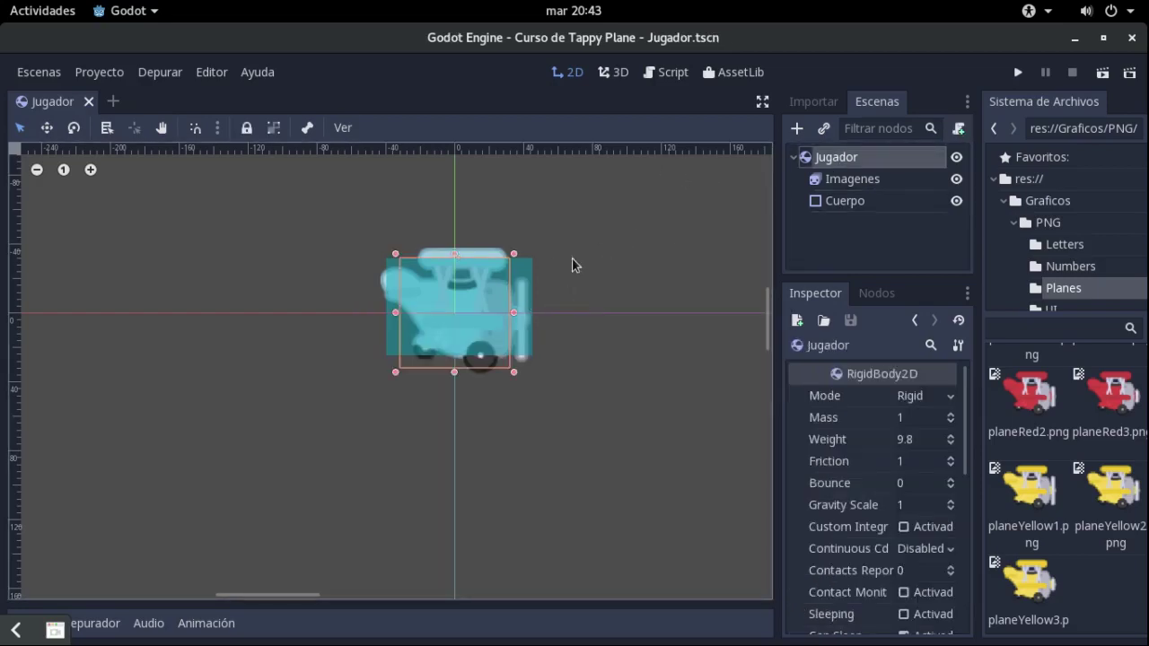
click(573, 287)
scroll(573, 287, down, 3)
mouse_move(573, 288)
middle_down()
mouse_move(504, 273)
mouse_move(462, 336)
mouse_move(503, 323)
middle_up()
scroll(462, 336, up, 1)
scroll(542, 338, up, 1)
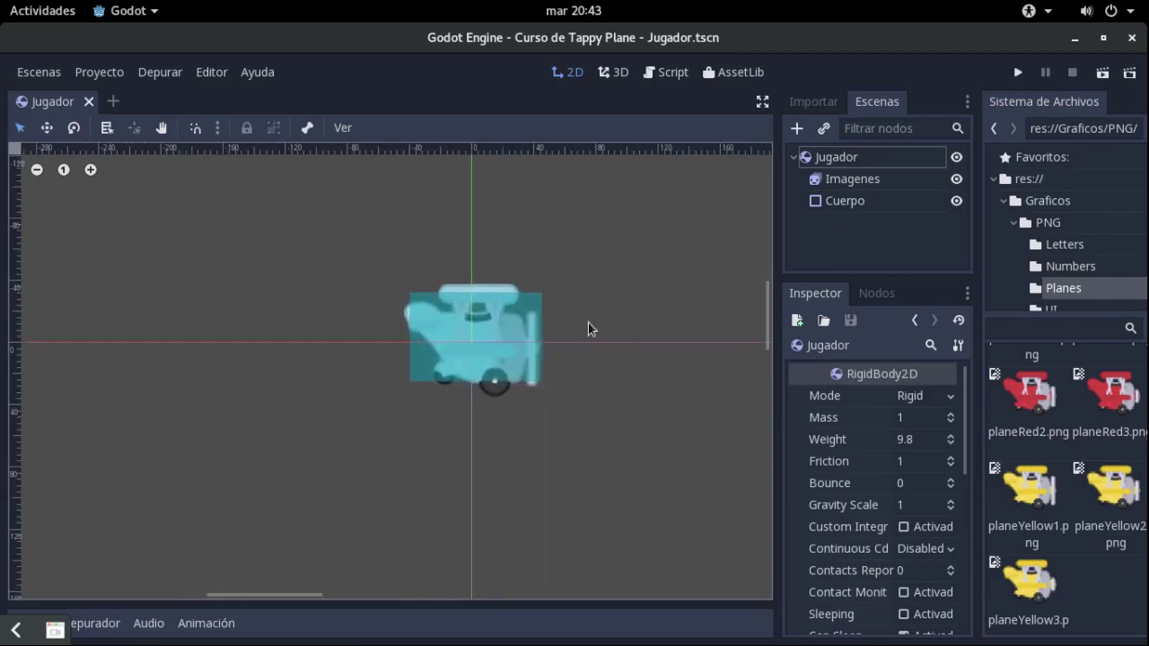
click(884, 159)
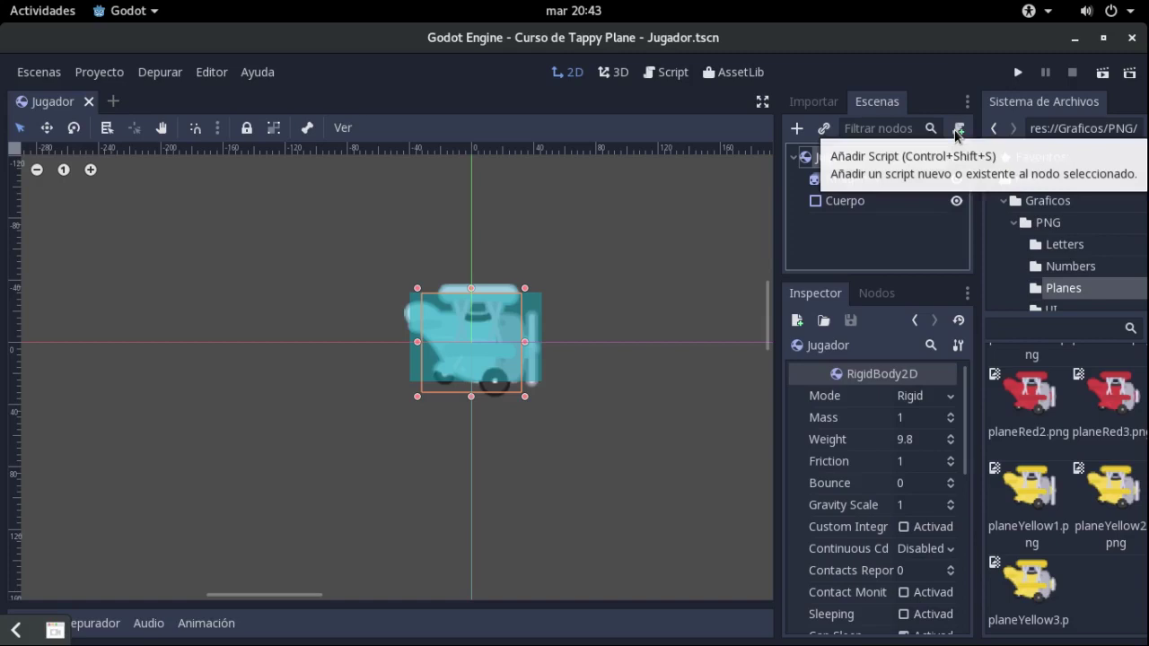
Create a RigidBody2D script at res://Jugador/Jugador.gd and attach it to Jugador
click(958, 135)
drag(660, 295, 574, 191)
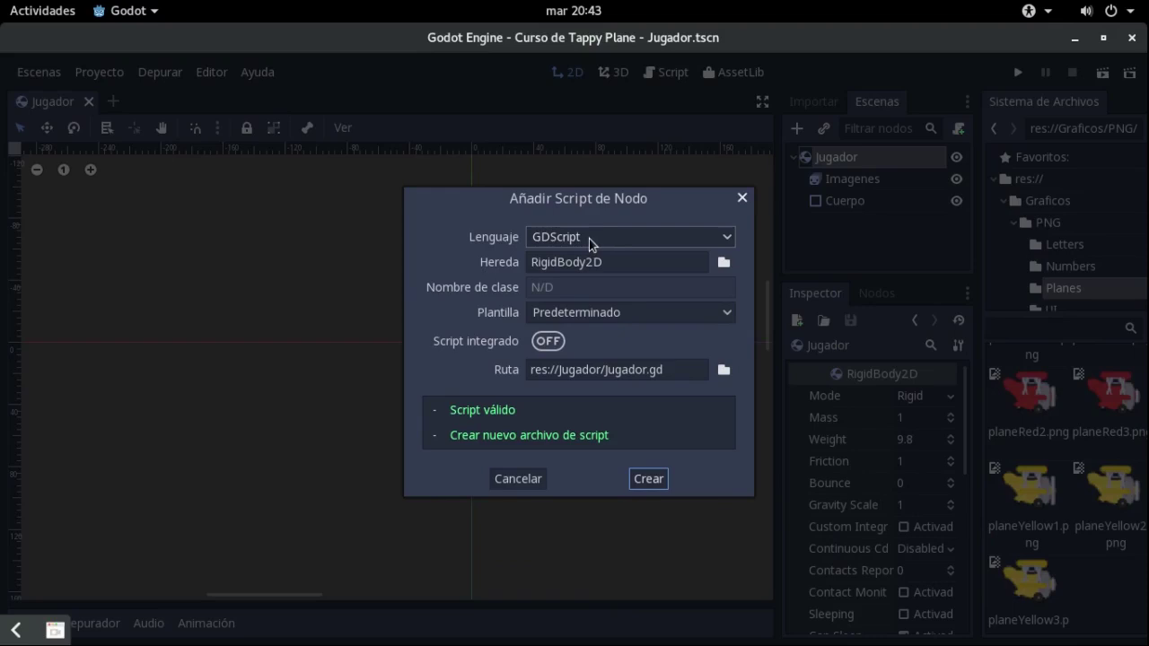
click(675, 369)
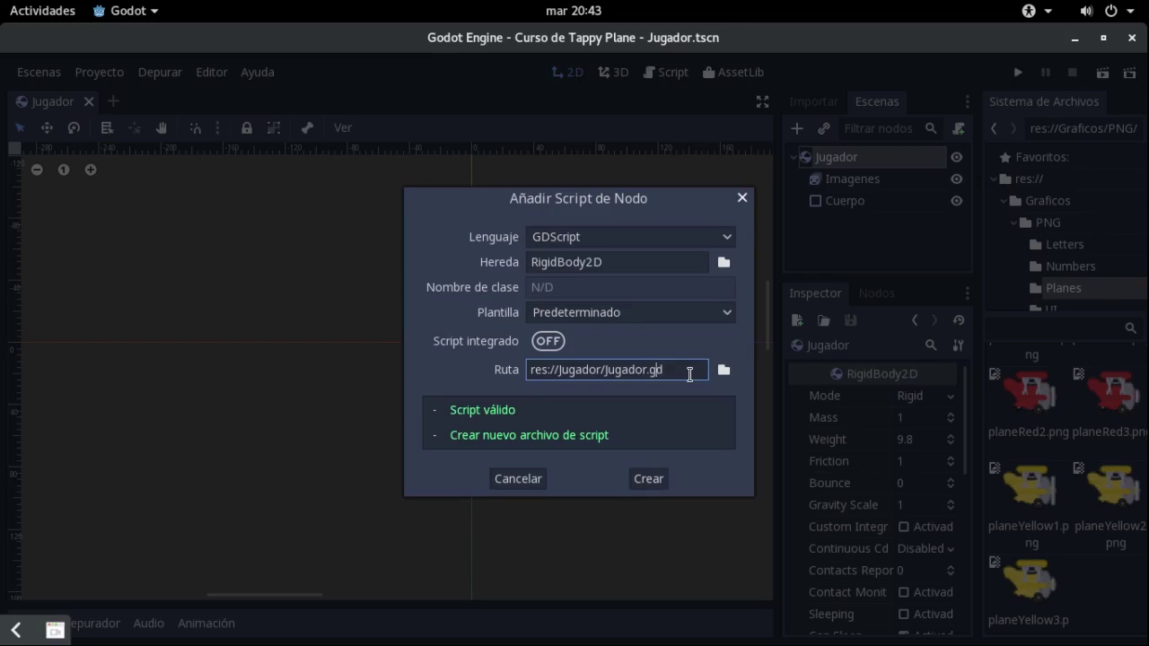
key(Left)
click(724, 369)
click(343, 145)
click(404, 557)
click(527, 400)
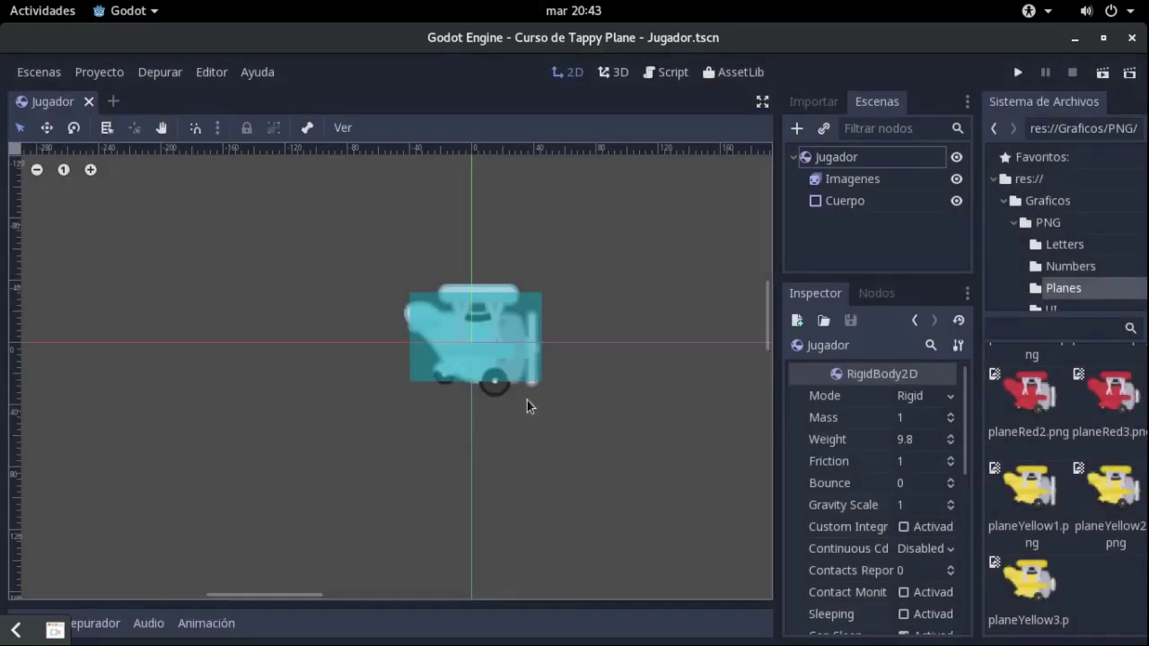
click(937, 158)
click(959, 128)
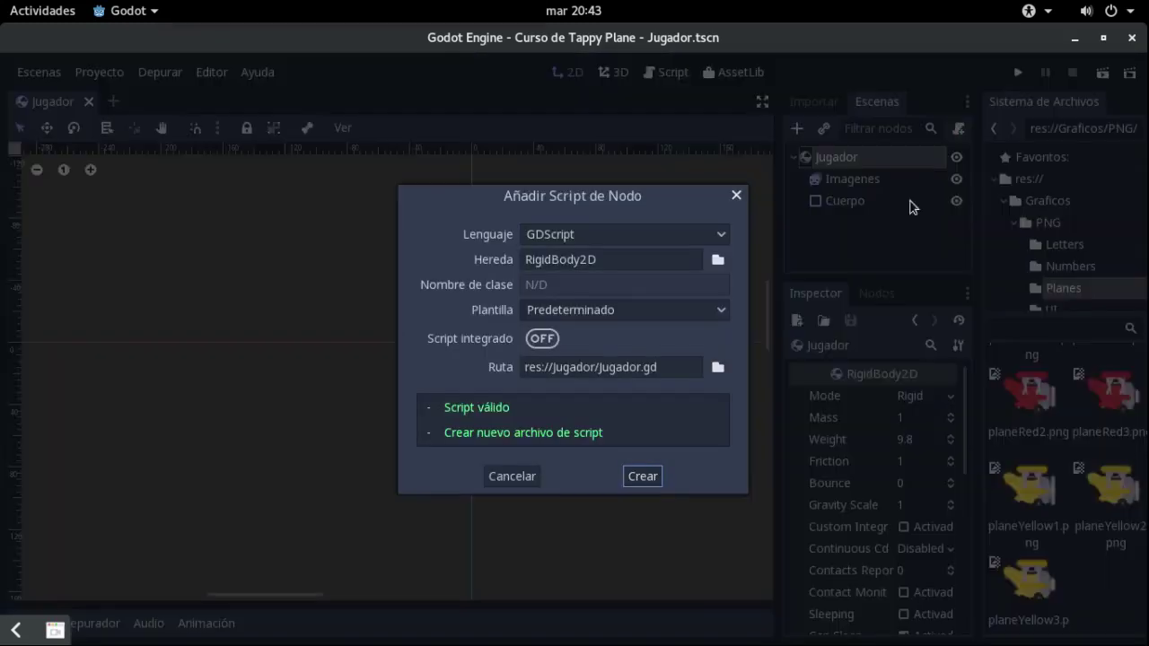
click(669, 375)
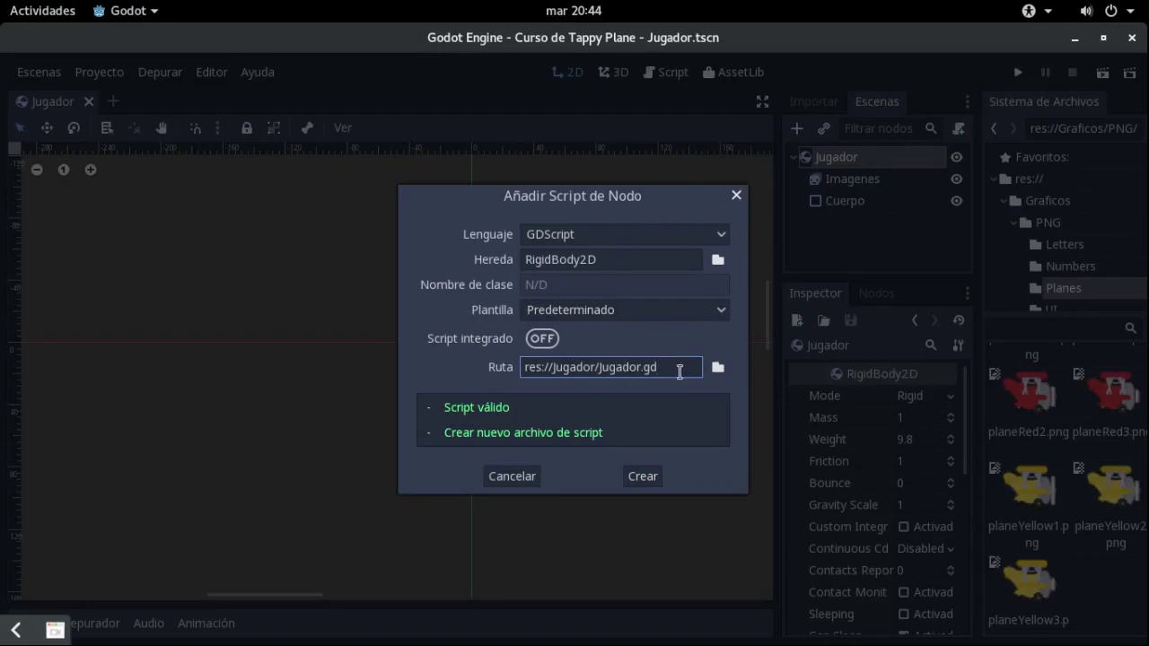
click(656, 485)
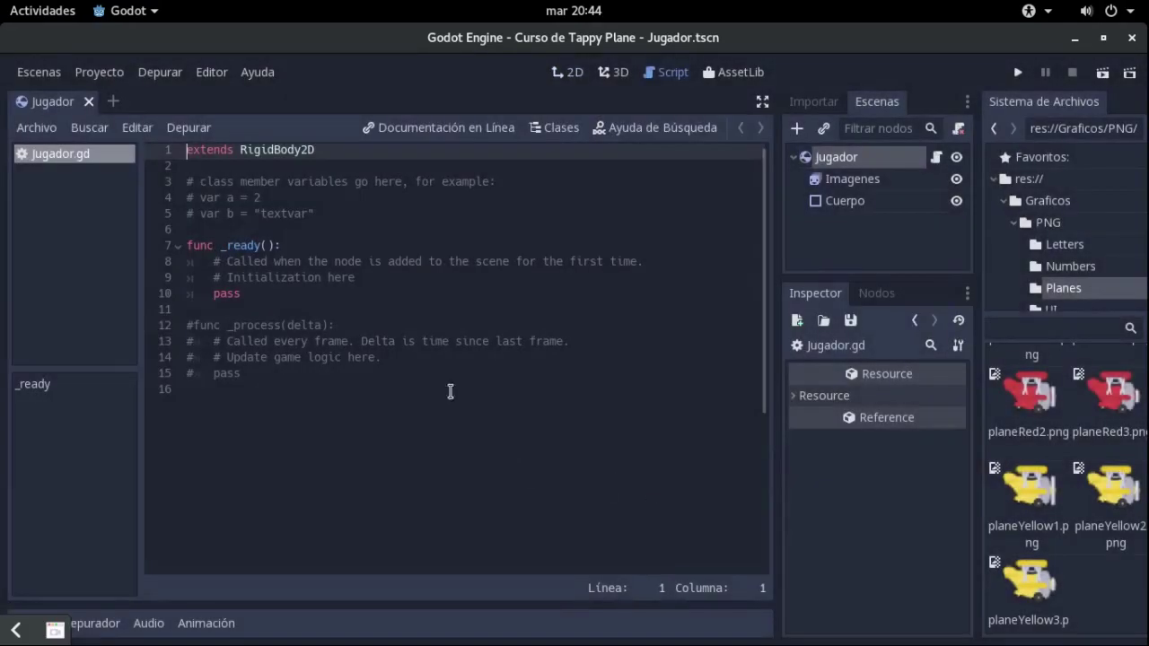
Delete the commented-out _process template lines at the end of Jugador.gd
drag(332, 399, 189, 296)
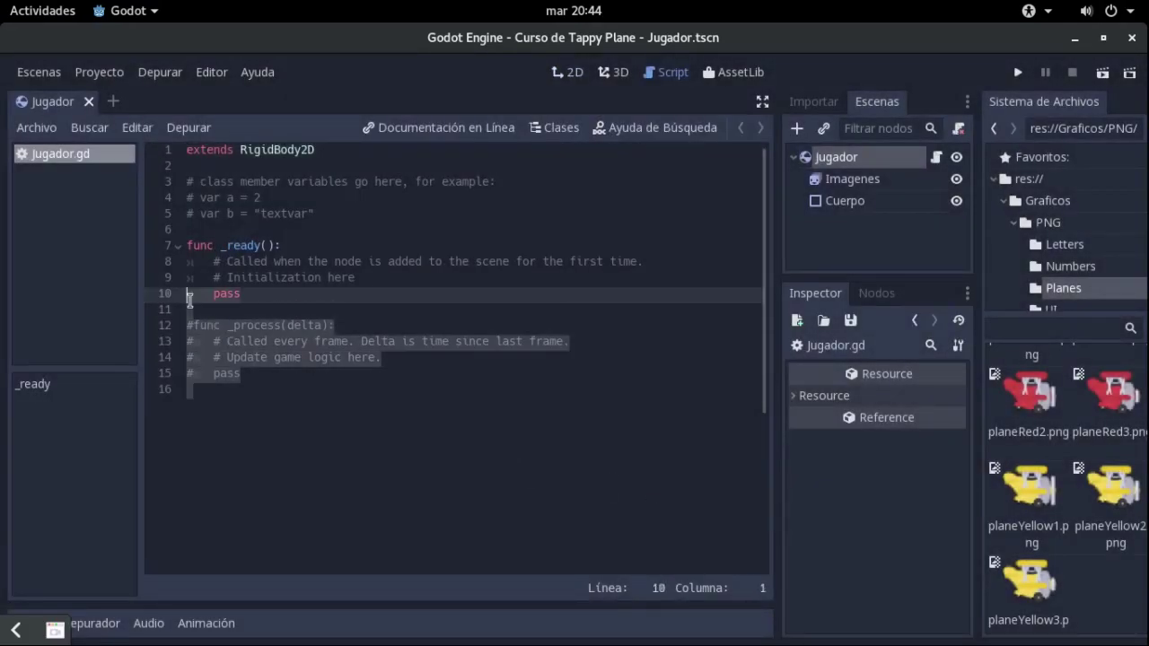
click(384, 401)
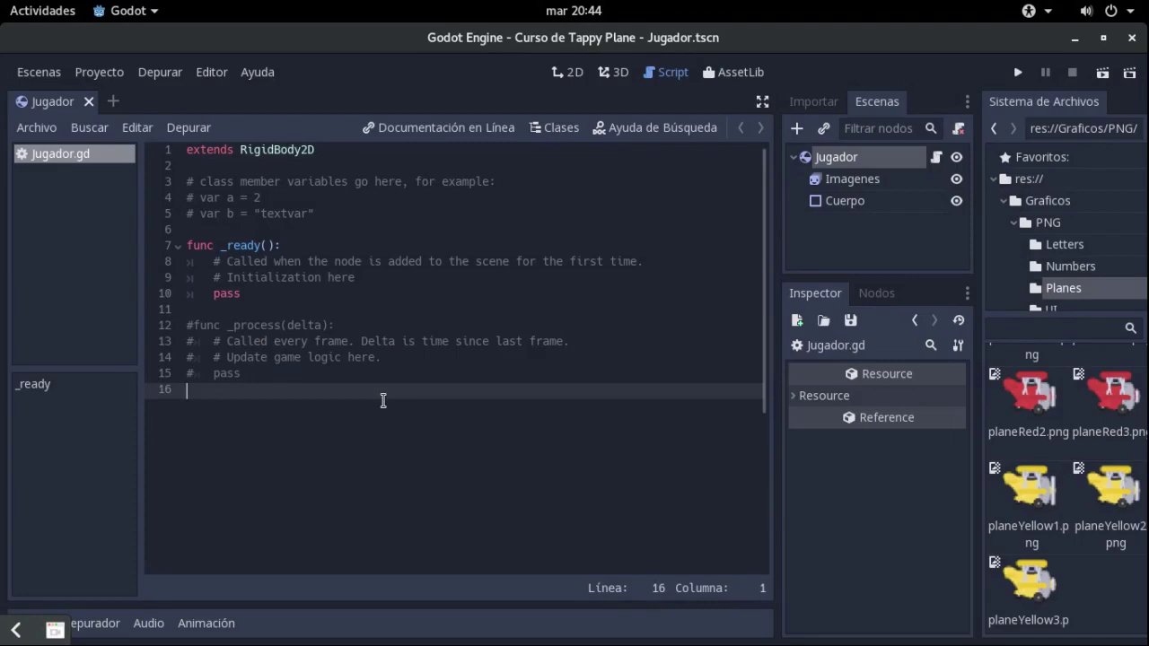
key(shift+Up)
key(shift+Up)
key(shift+Up)
key(shift+Up)
key(shift+Up)
key(BackSpace)
key(BackSpace)
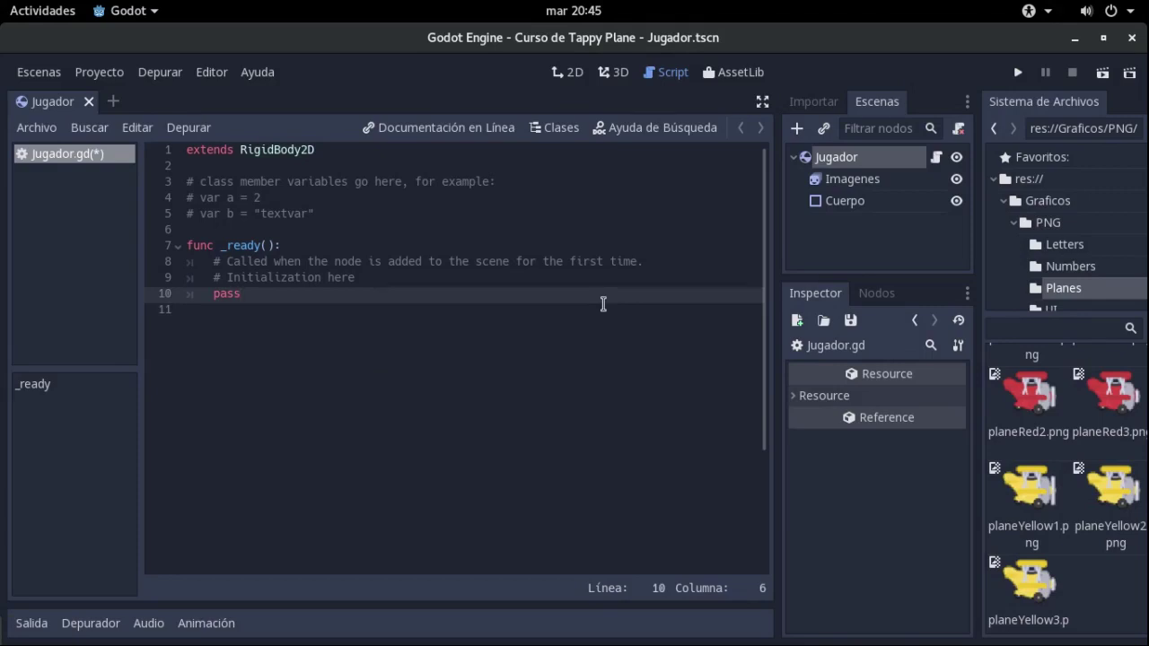
Review the _ready function block and put the caret on empty line 11
key(Up)
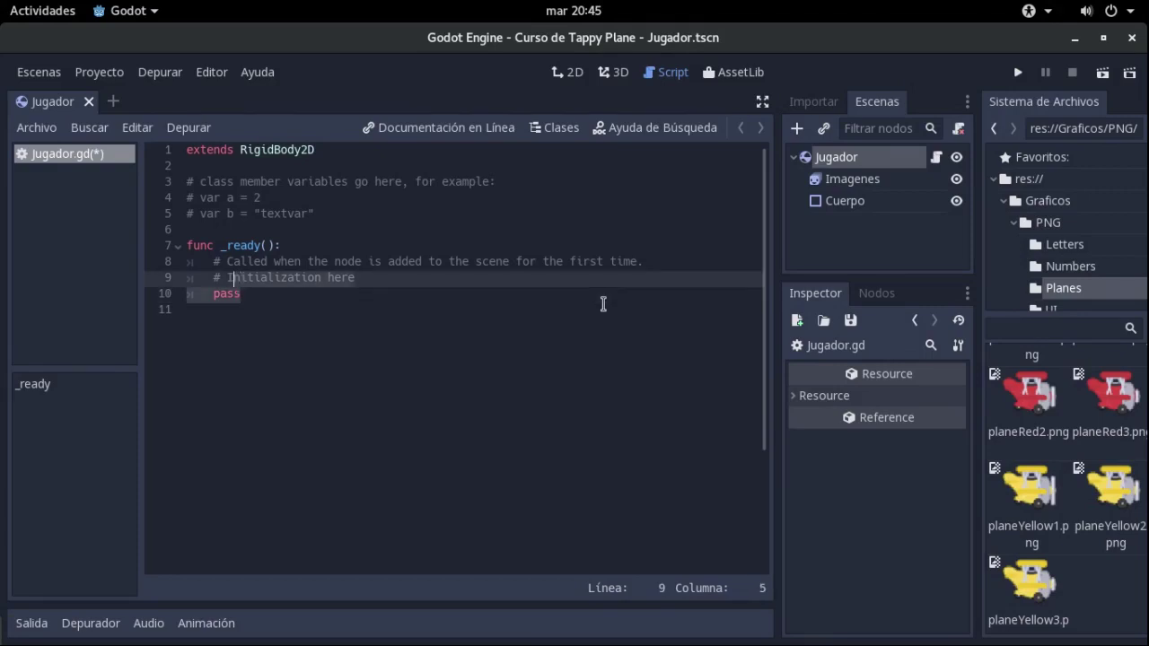
key(Home)
key(Up)
key(Home)
key(Up)
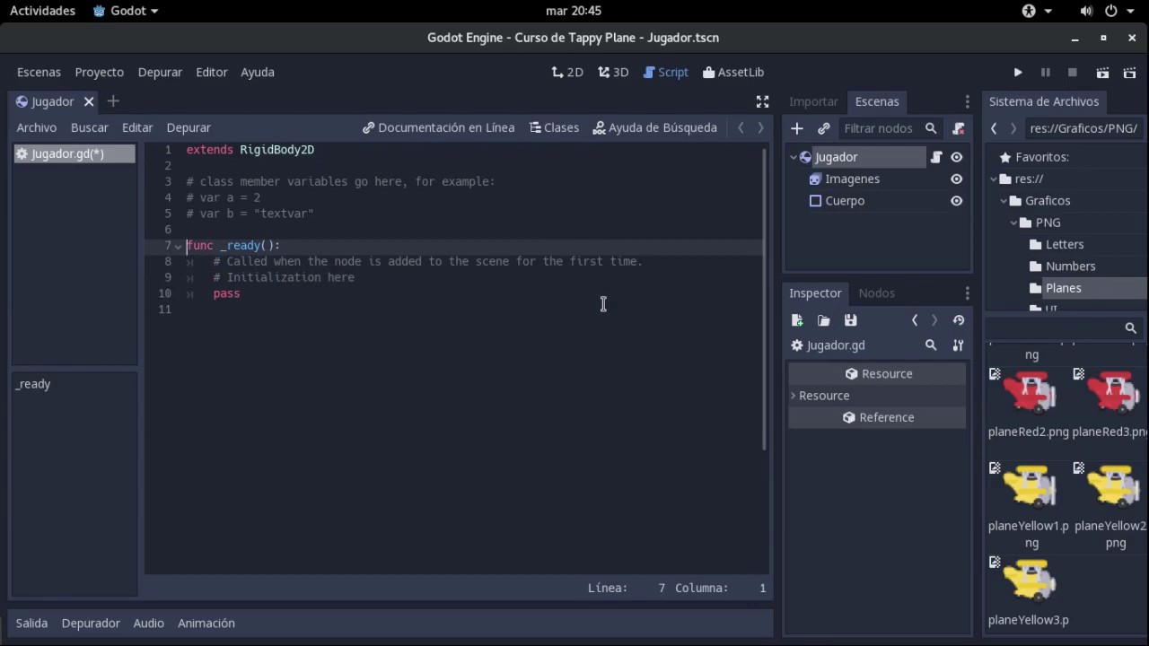
key(shift+Down)
key(shift+Down)
key(shift+Down)
key(shift+Down)
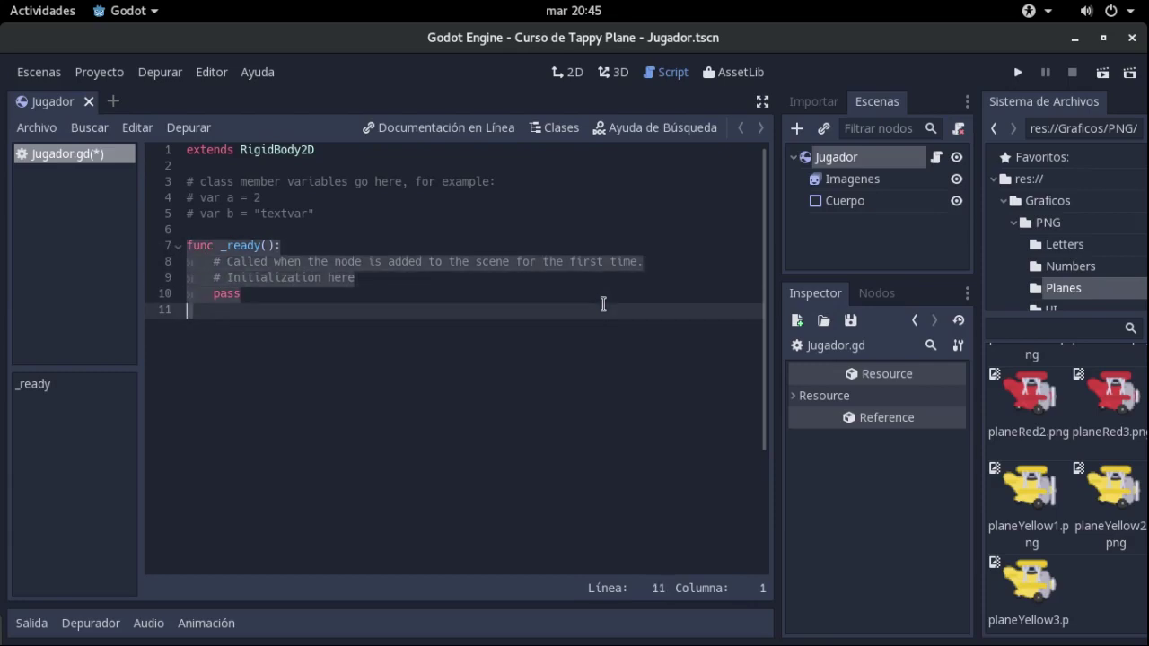
key(Left)
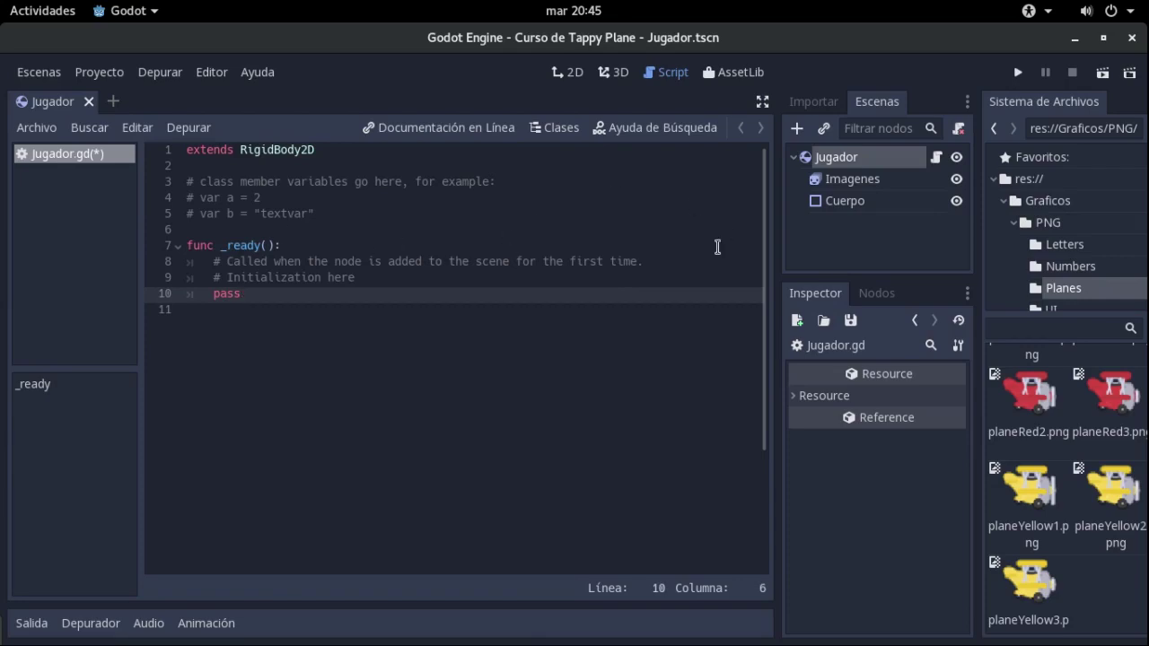
click(306, 246)
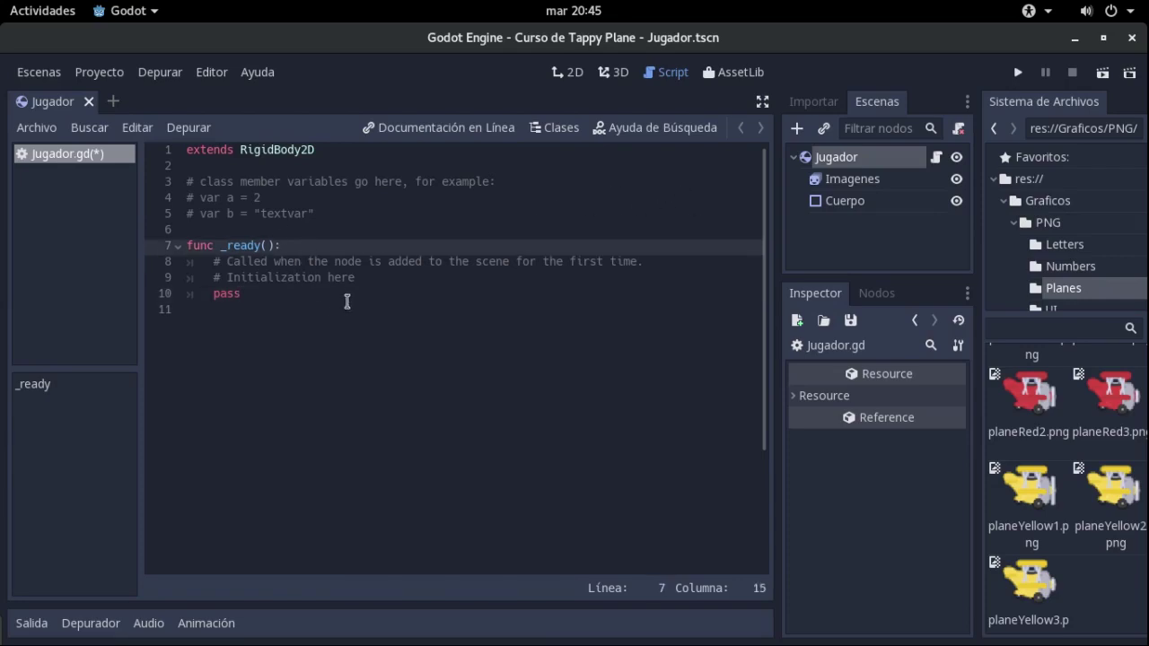
drag(348, 305, 180, 220)
click(327, 322)
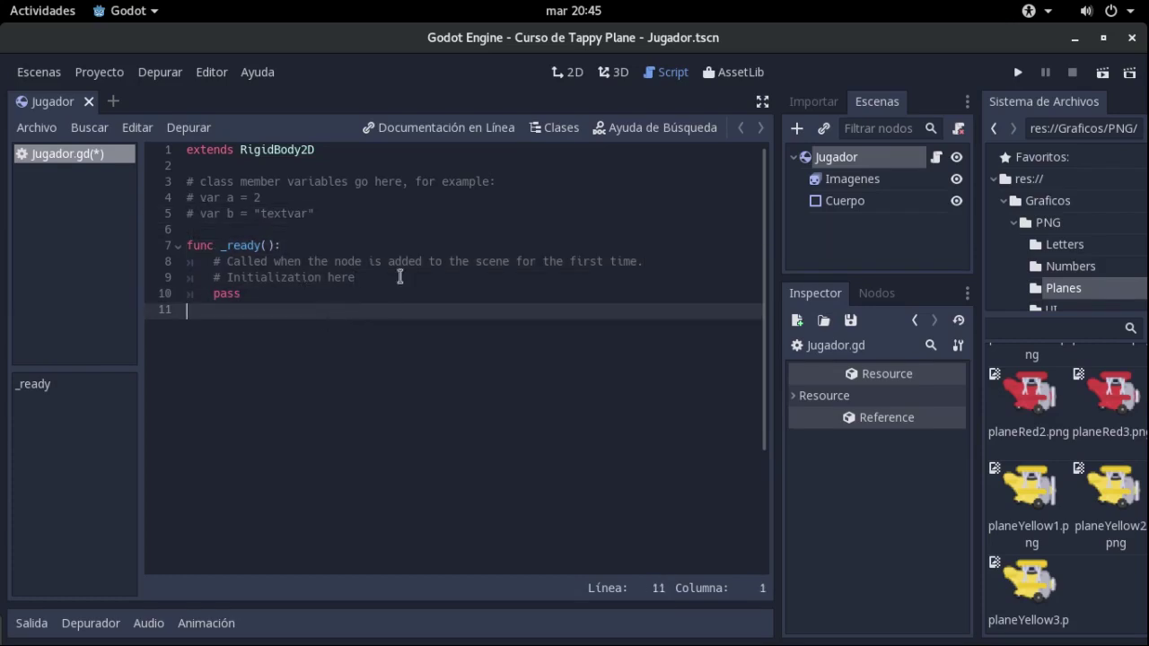
Add func _process(delta): with pass beneath it and save the script
key(Return)
text(func _)
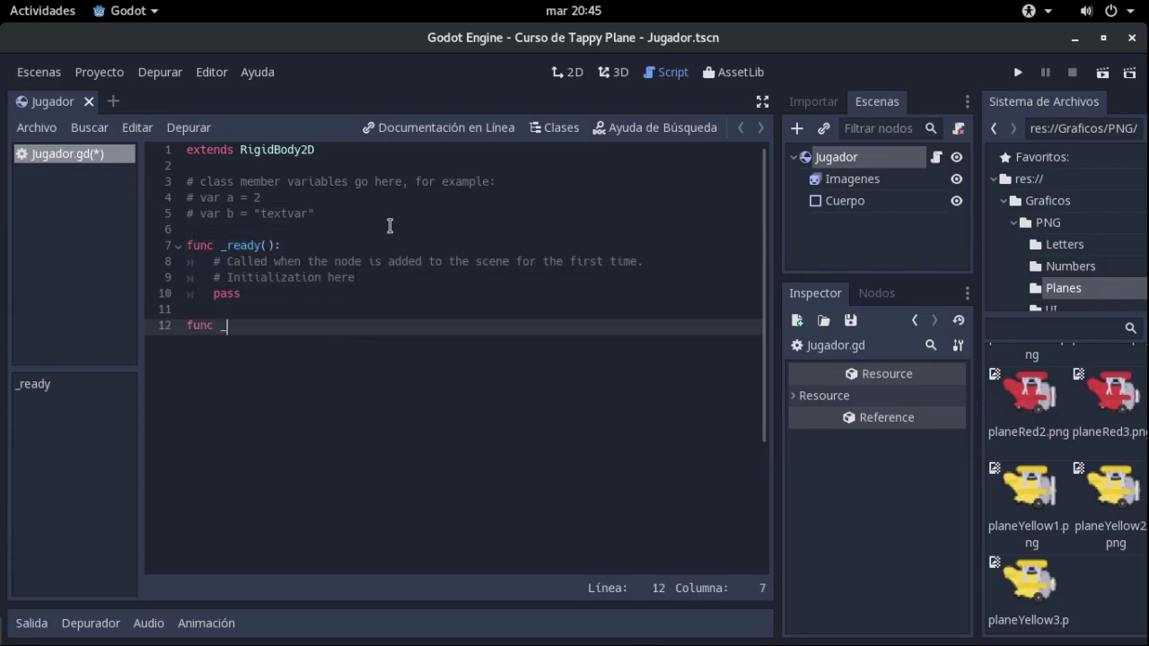
text(process)
key(Return)
key(Return)
text(pass)
key(ctrl+s)
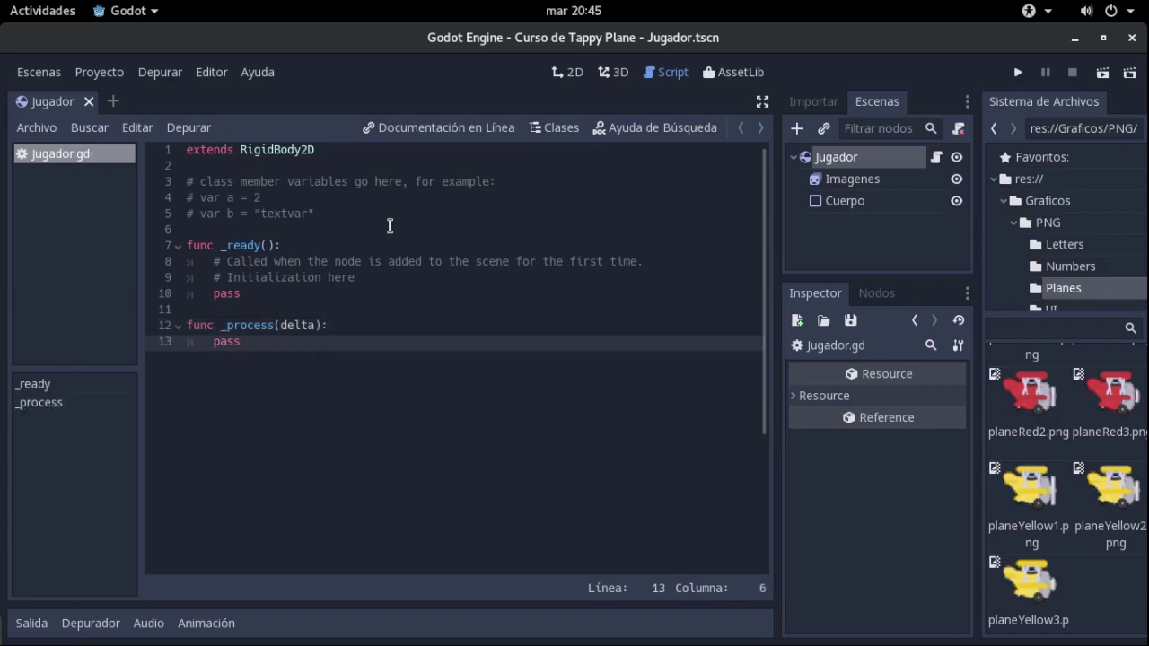
Tidy the _process body so it holds a single pass line
key(Home)
key(Return)
key(End)
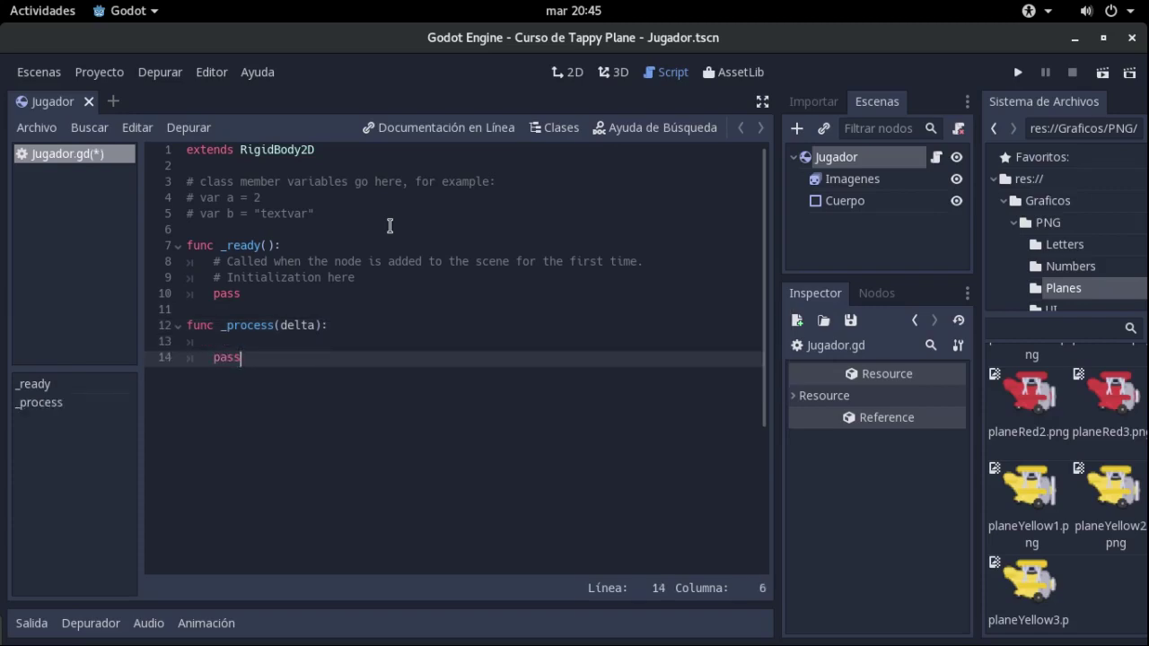
key(Up)
key(Down)
key(shift+Up)
key(Delete)
text(pass)
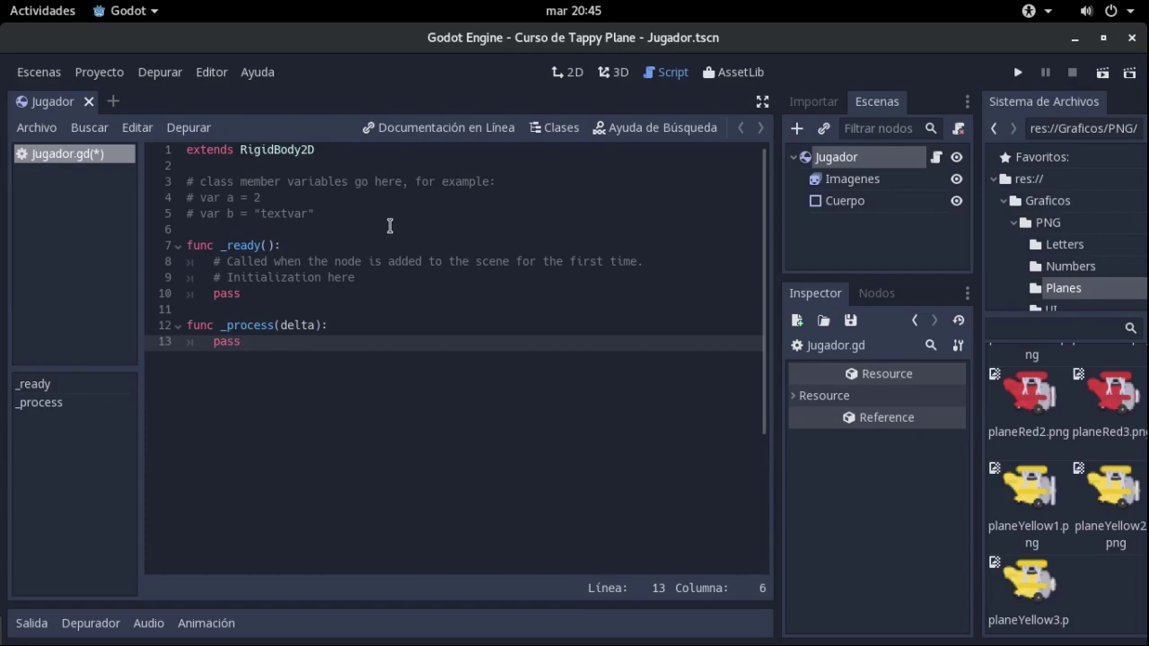
Add a new func _move(): declaration below the _process function
key(ctrl+s)
key(Return)
key(BackSpace)
key(Return)
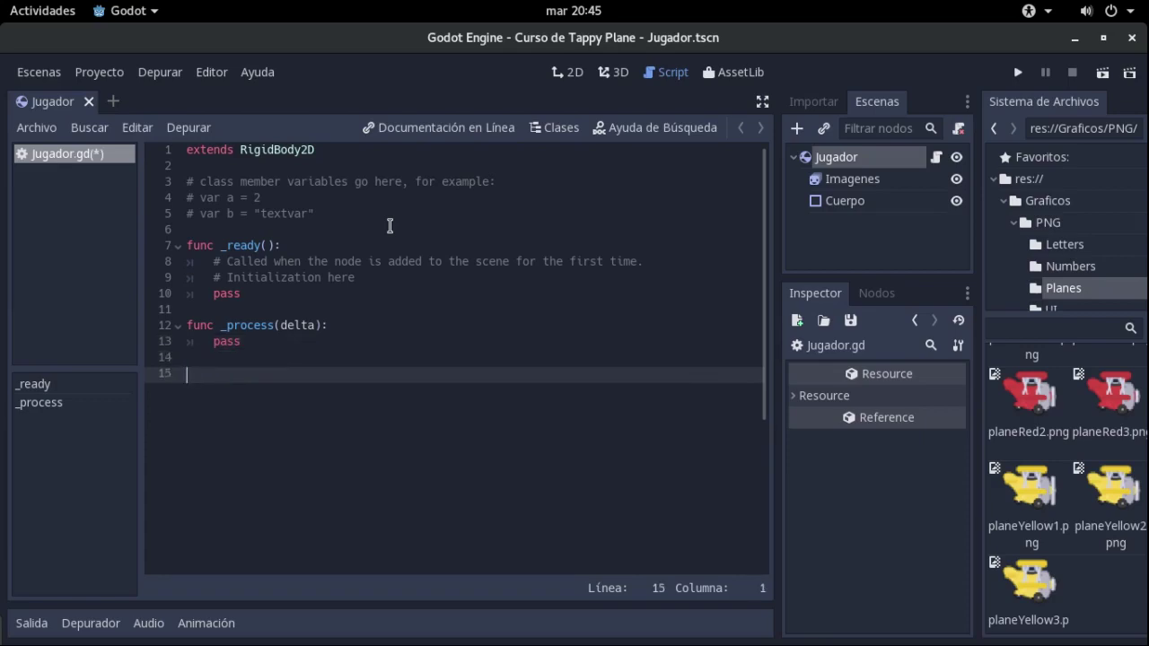
text(func _)
text(move())
text(:)
key(Return)
Write linear_velocity = Vector2(0,-240) in the _move body and save
text(l)
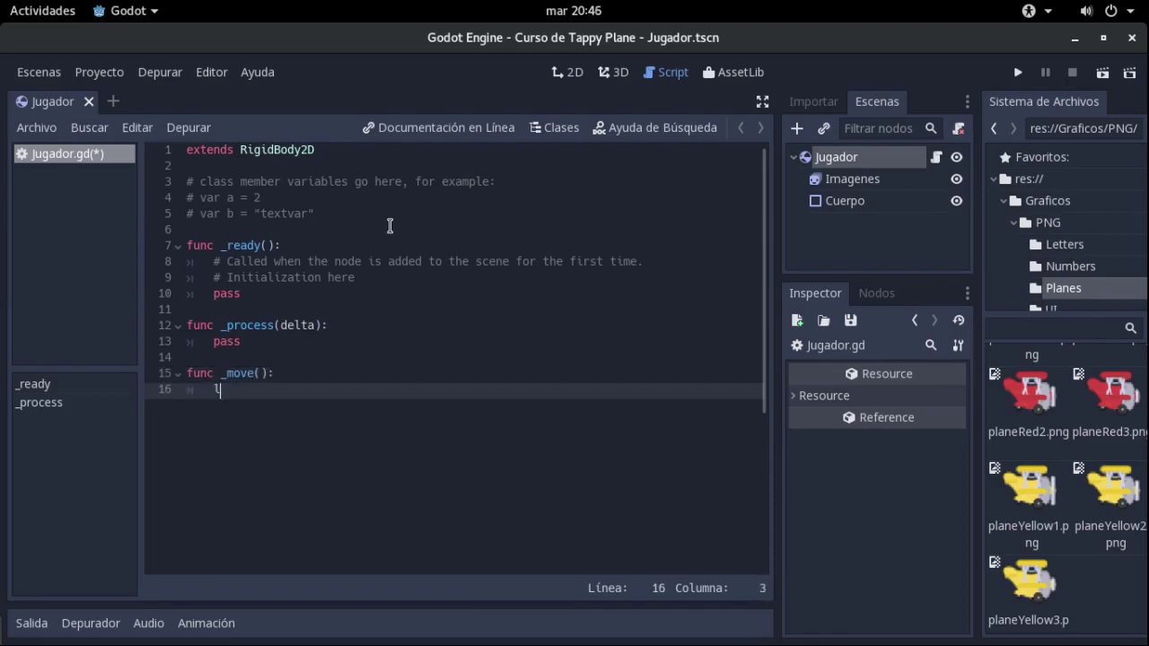
text(inear-)
key(BackSpace)
text(_ve)
key(Return)
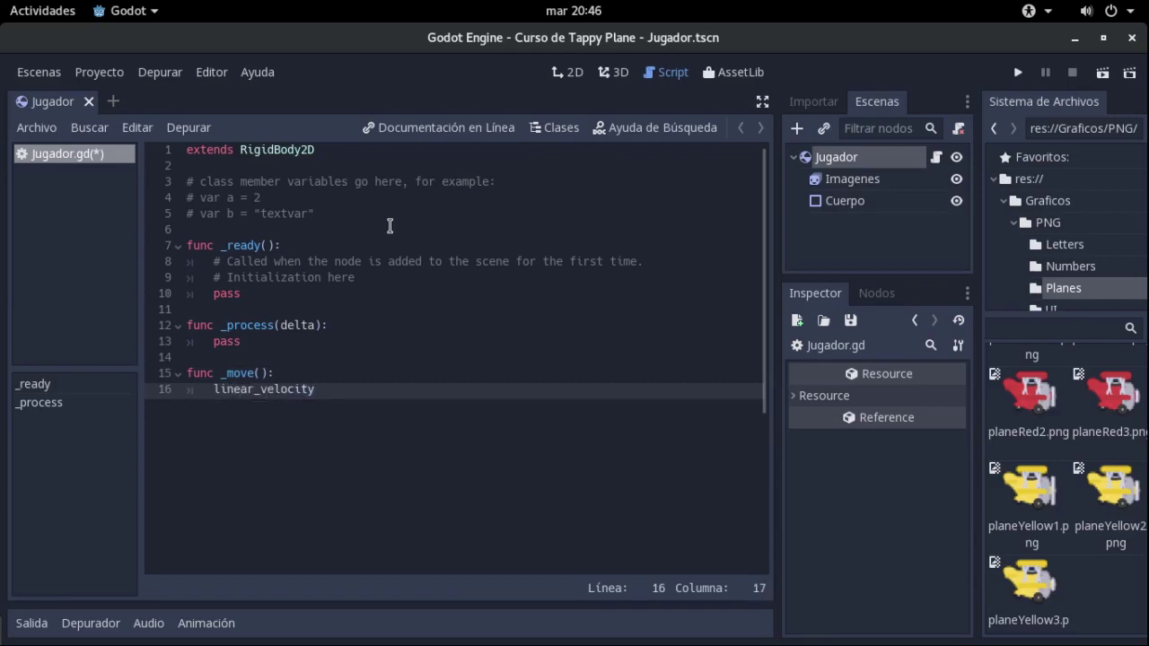
text(= Vec)
text(tor)
key(Return)
text(0-)
key(BackSpace)
text(,-240)
key(Up)
Move the caret back up through the script to the _ready function
key(Up)
key(ctrl+s)
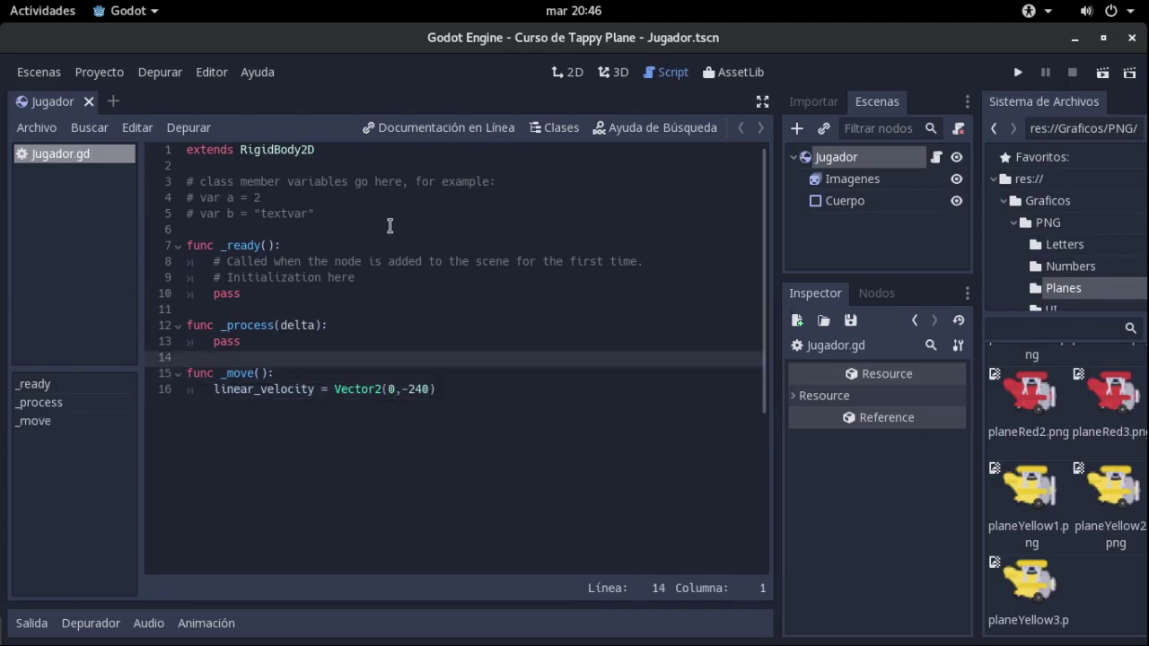
key(Up)
key(Up)
key(Up)
key(shift+Up)
key(shift+Up)
key(shift+Up)
key(shift+Left)
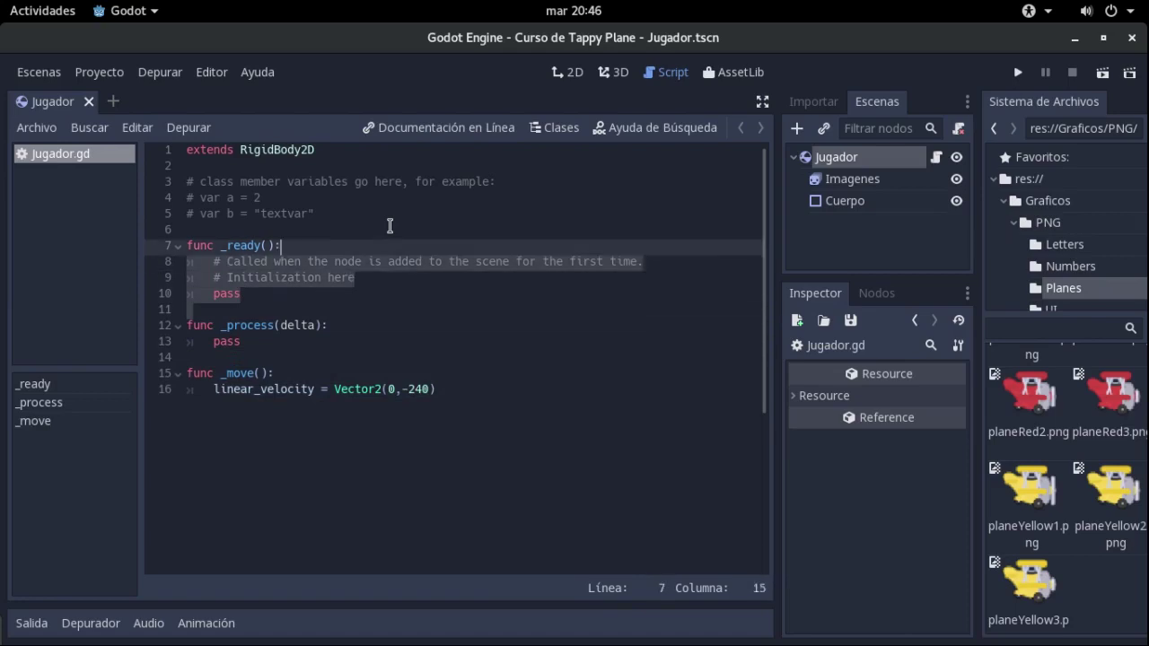
key(Down)
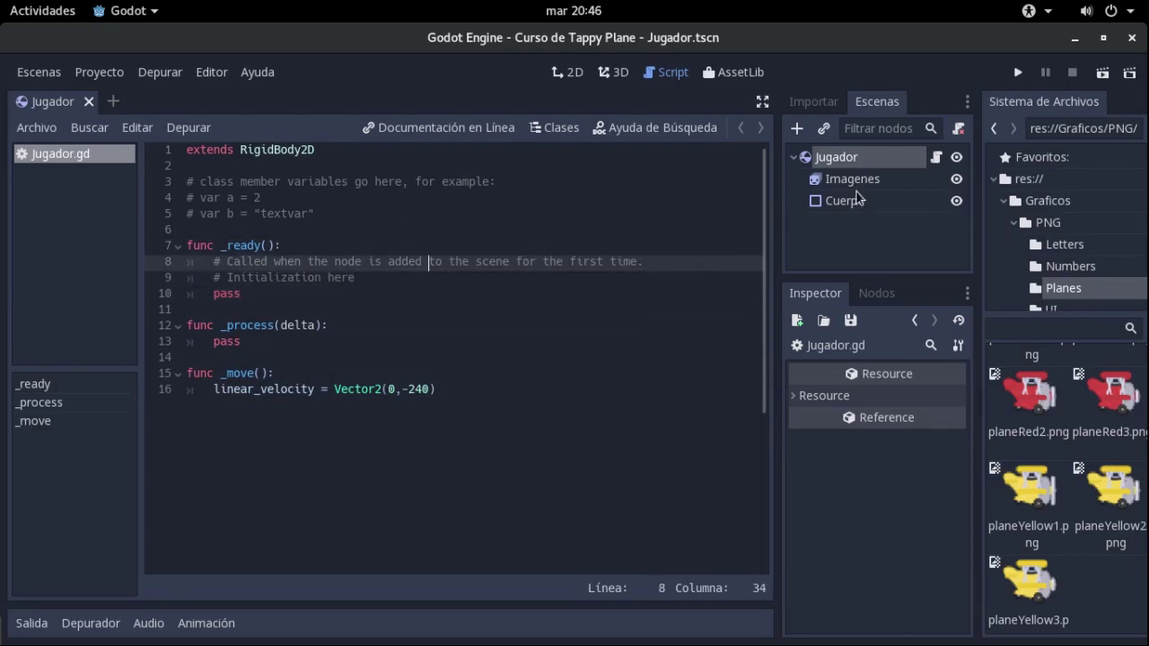
click(873, 165)
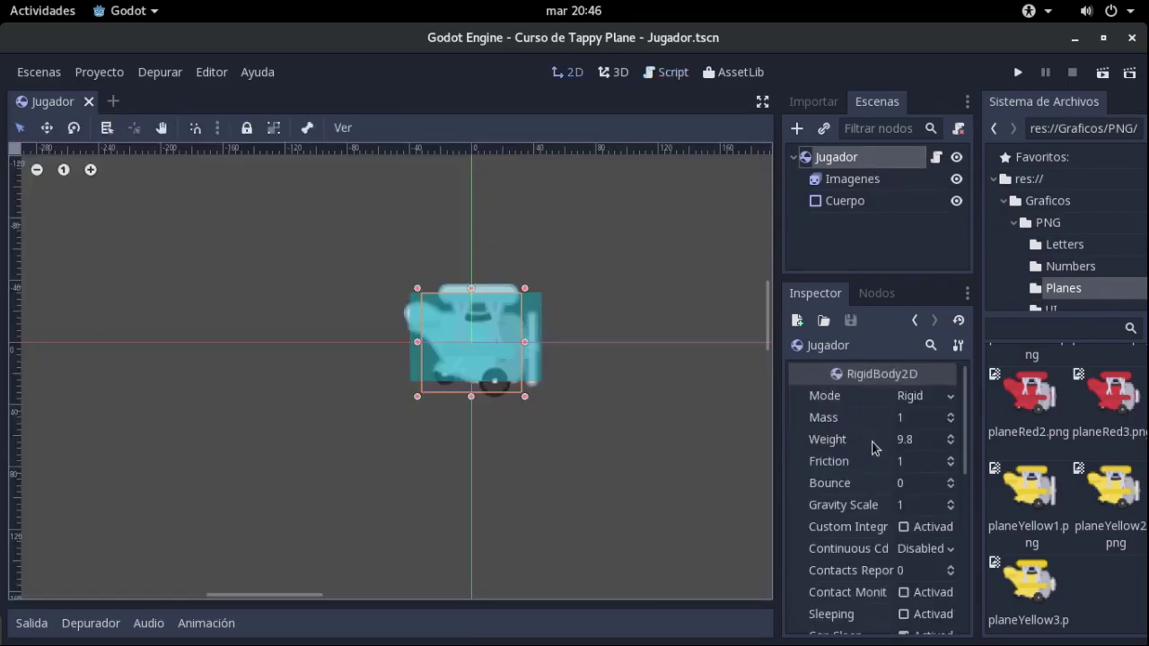
scroll(869, 446, down, 2)
scroll(869, 451, up, 1)
scroll(869, 451, down, 1)
scroll(870, 451, down, 1)
scroll(867, 449, down, 2)
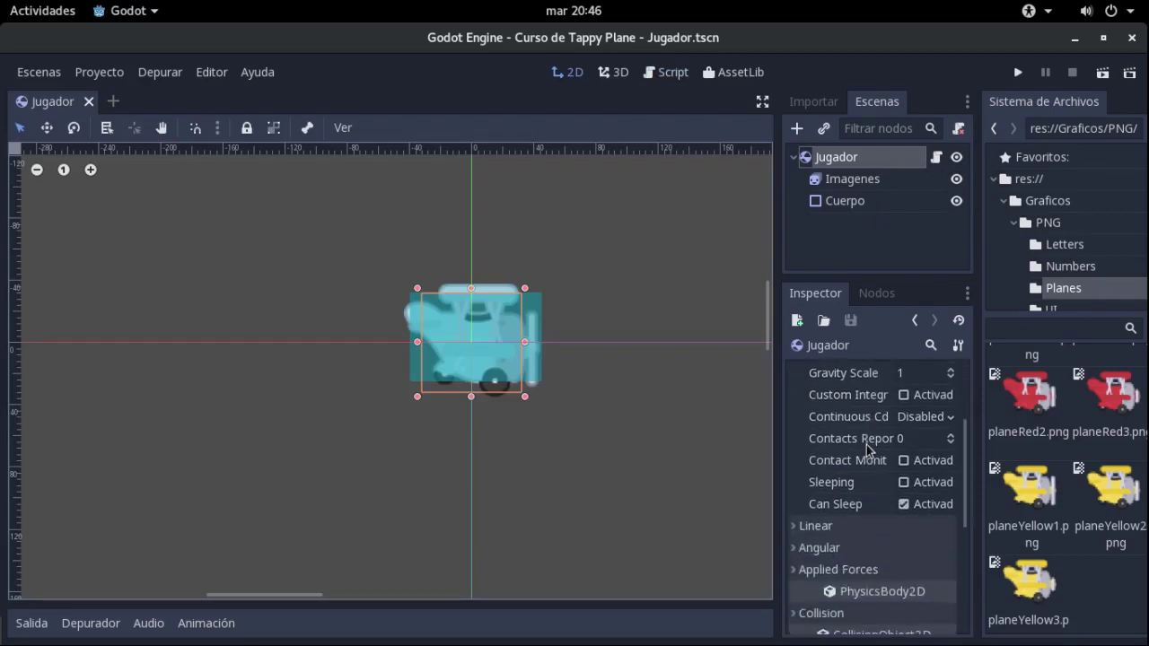
click(851, 527)
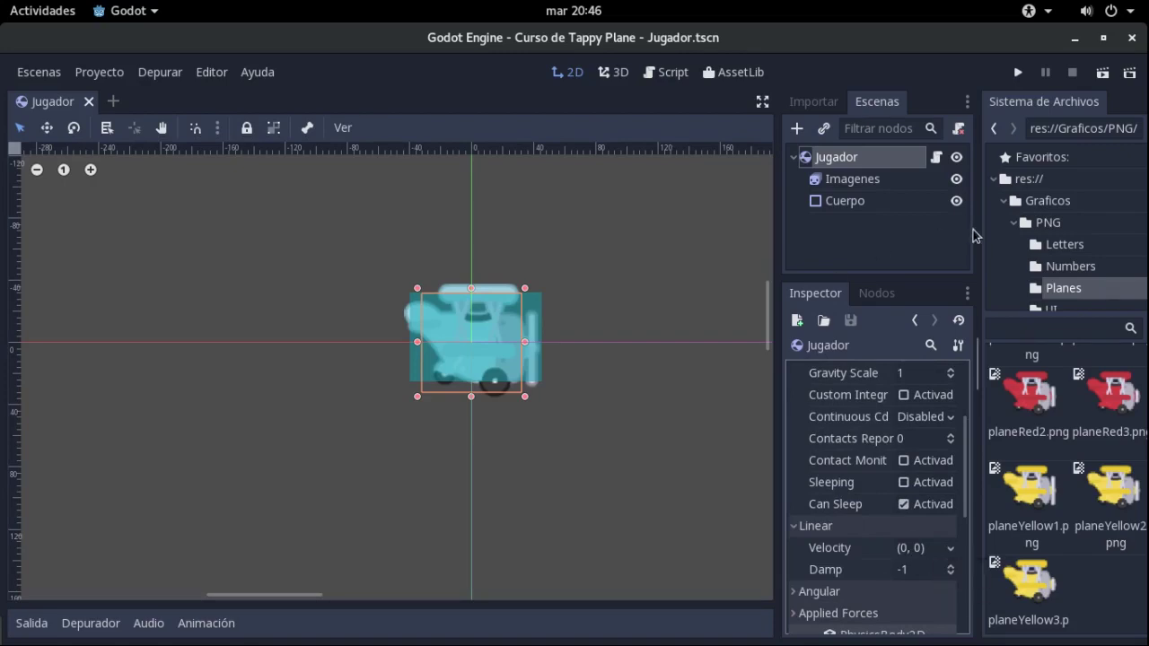
click(939, 159)
Check the -240 value in _move's Vector2(0,-240) line
click(476, 395)
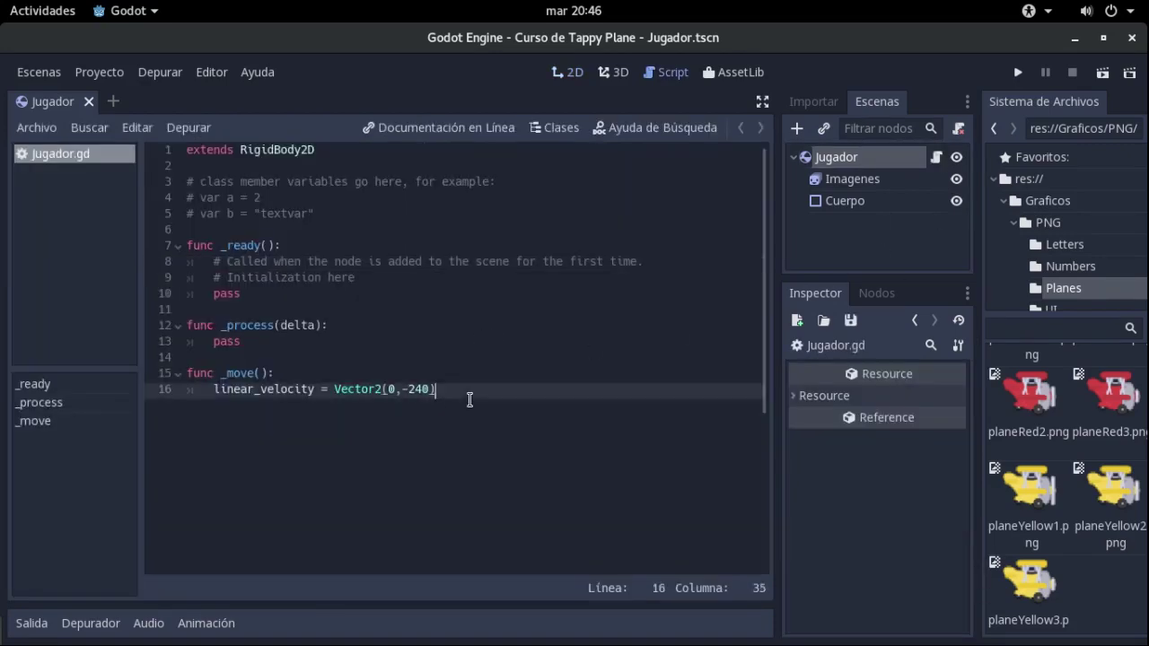
click(320, 371)
click(371, 346)
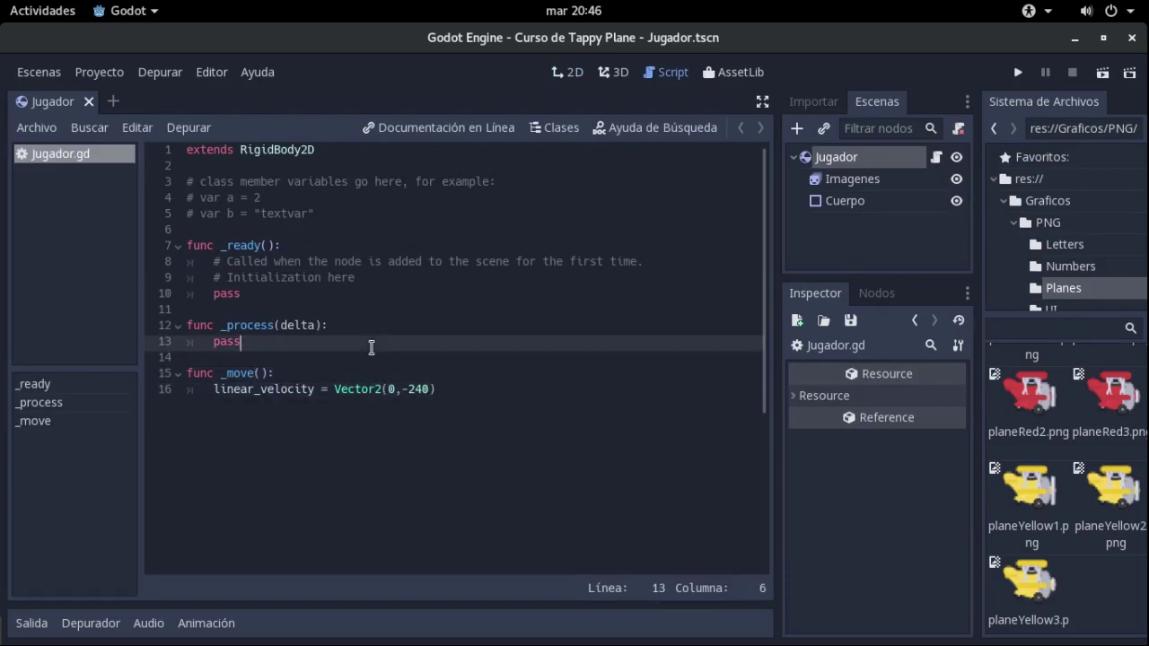
key(Down)
key(Down)
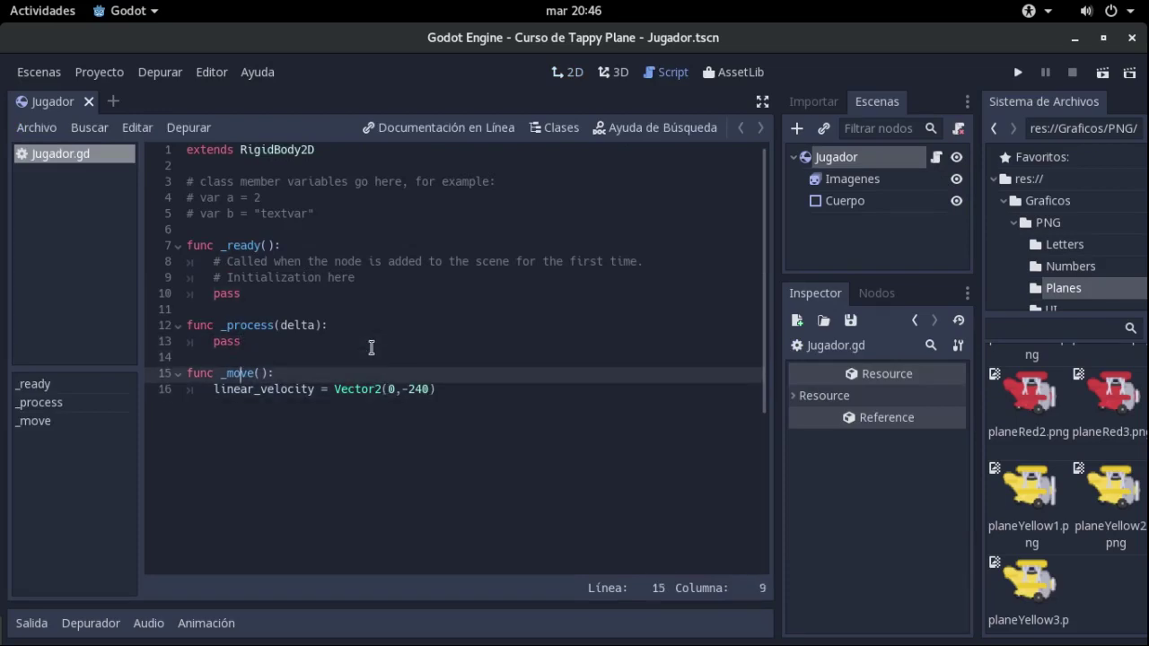
key(Up)
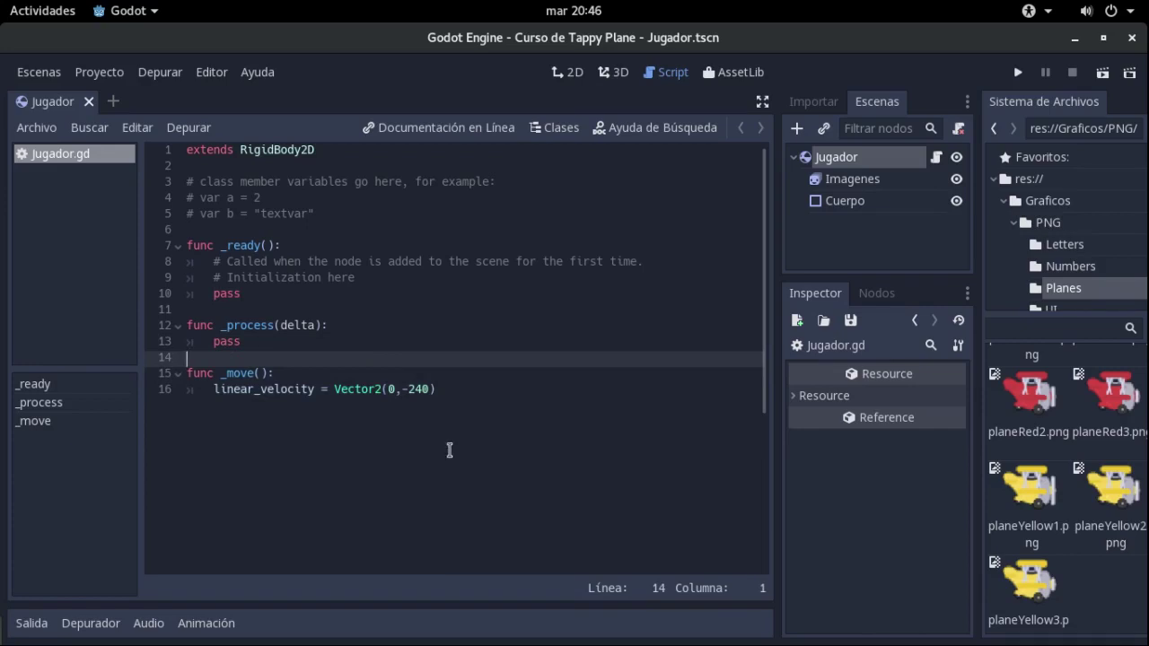
double_click(413, 390)
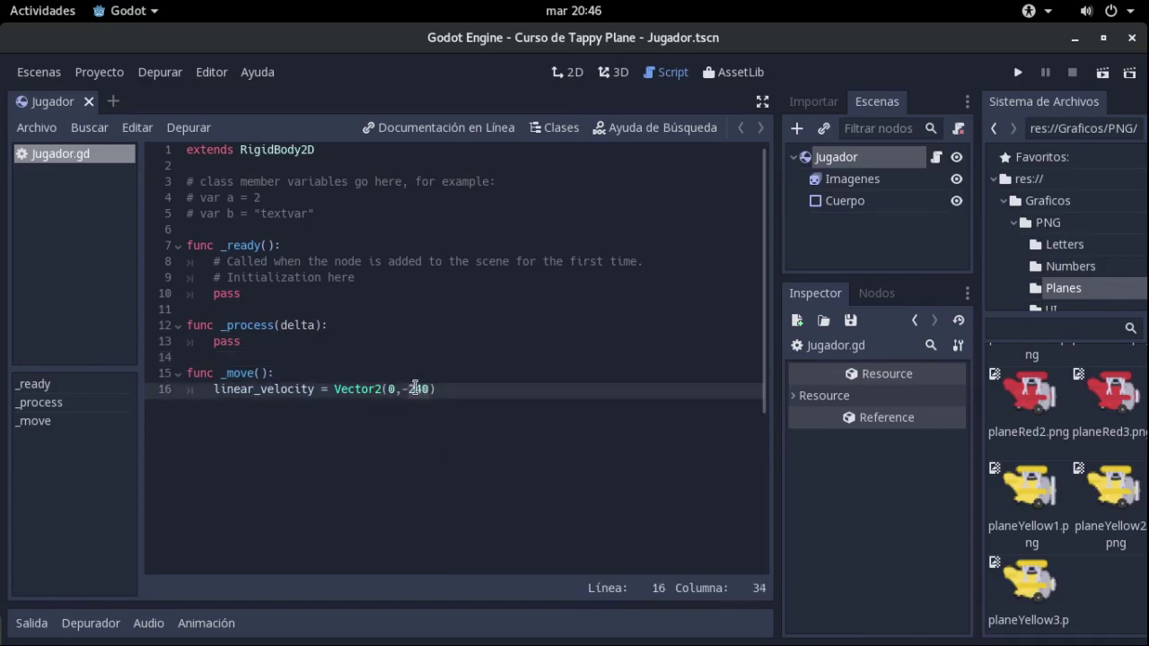
click(446, 389)
click(410, 392)
key(Left)
key(Left)
Delete the pass statement from the _process function
key(Up)
key(Up)
key(Up)
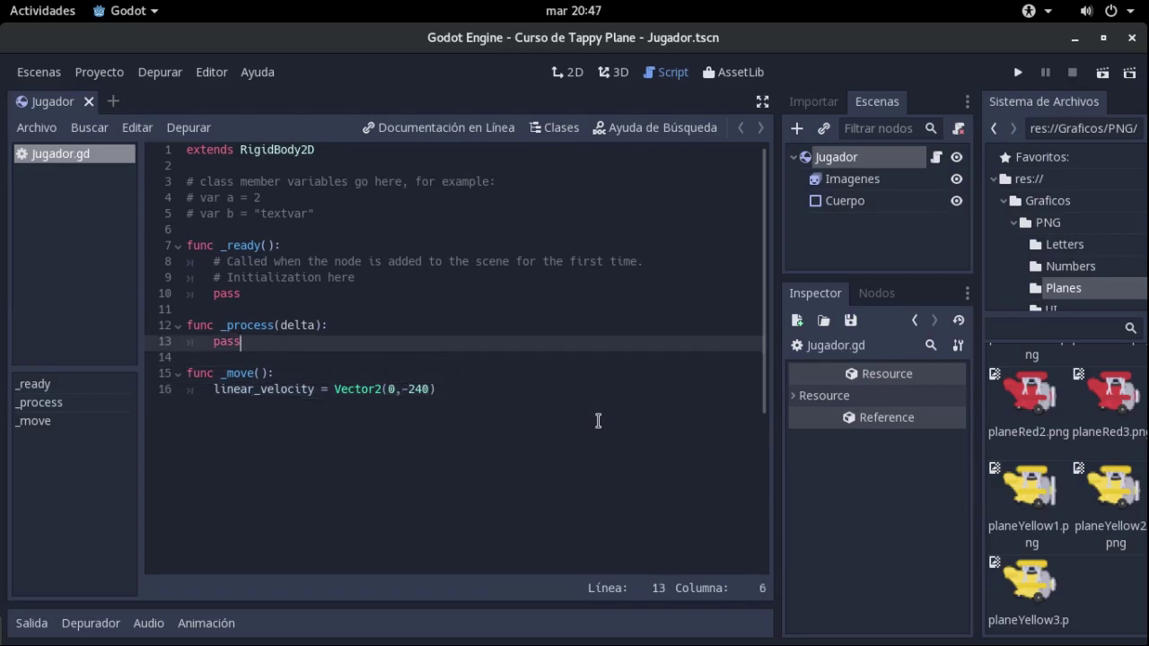
key(Down)
key(Left)
key(shift+Left)
key(BackSpace)
Write if Input.is_action_just_pressed("ui_up"): with an indented _move() call
text(t.is_action)
key(Return)
text("ui)
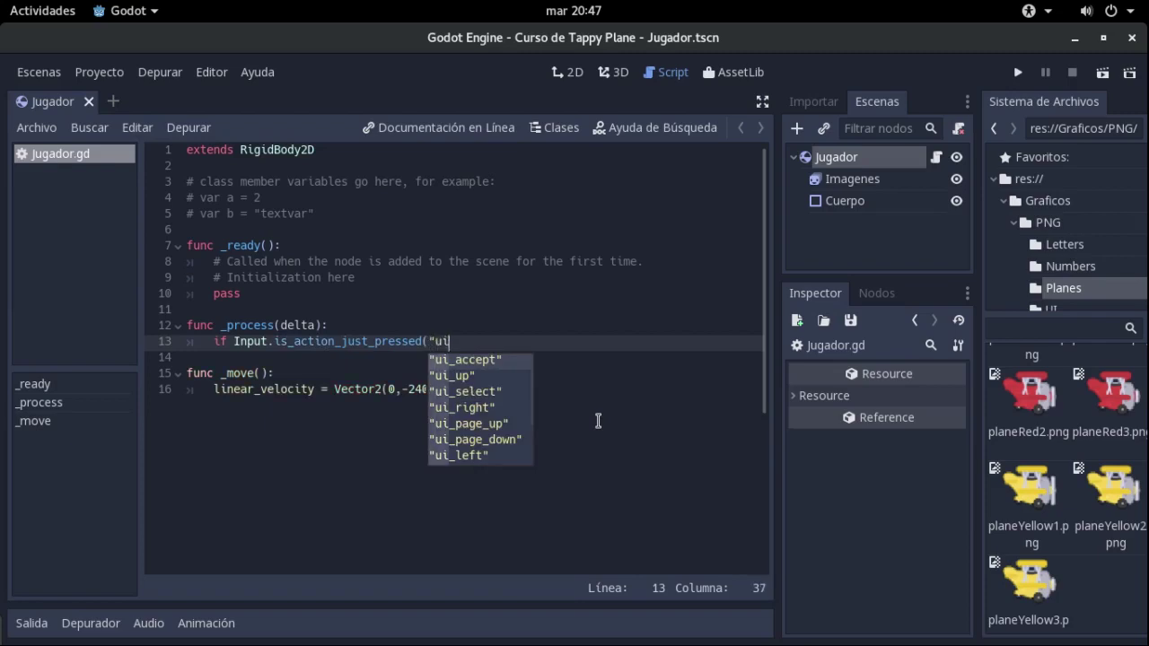
text(_ui)
key(Return)
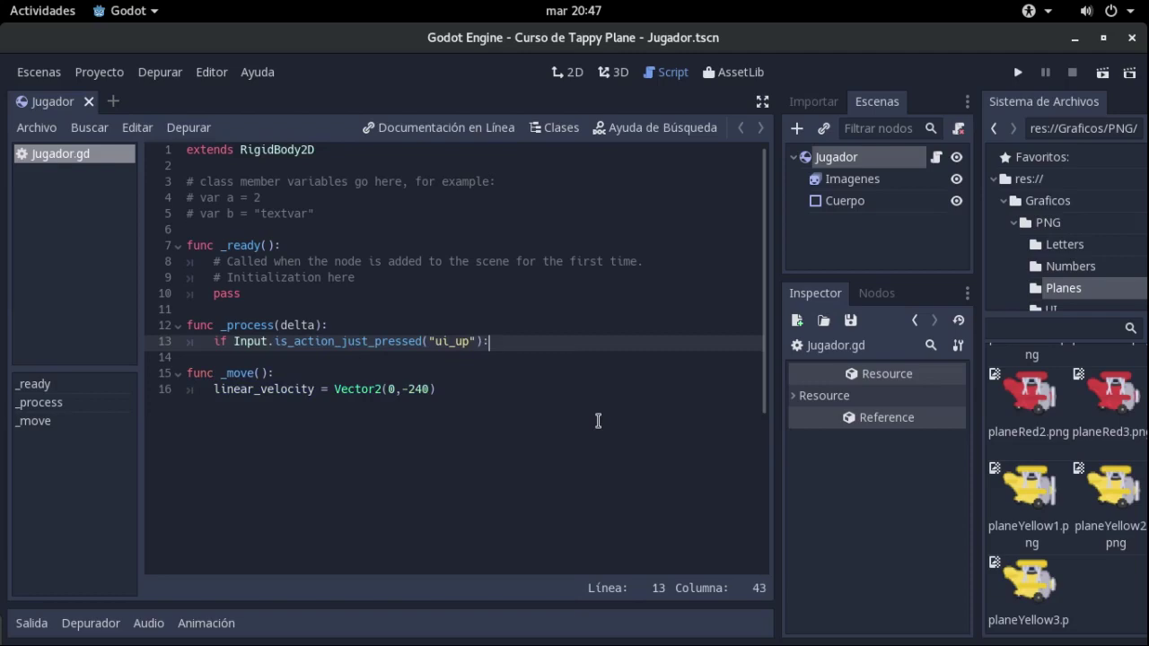
key(Return)
text(mov)
key(Return)
Test-run the player scene, make the plane jump twice, then close the game window
click(486, 324)
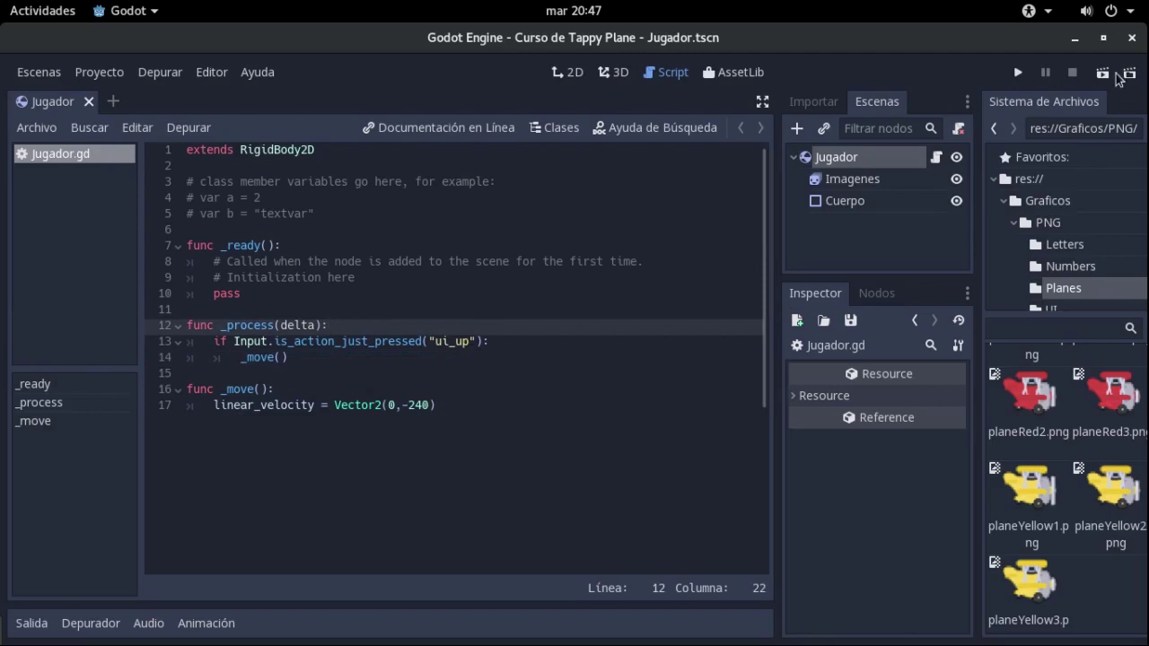
click(1099, 76)
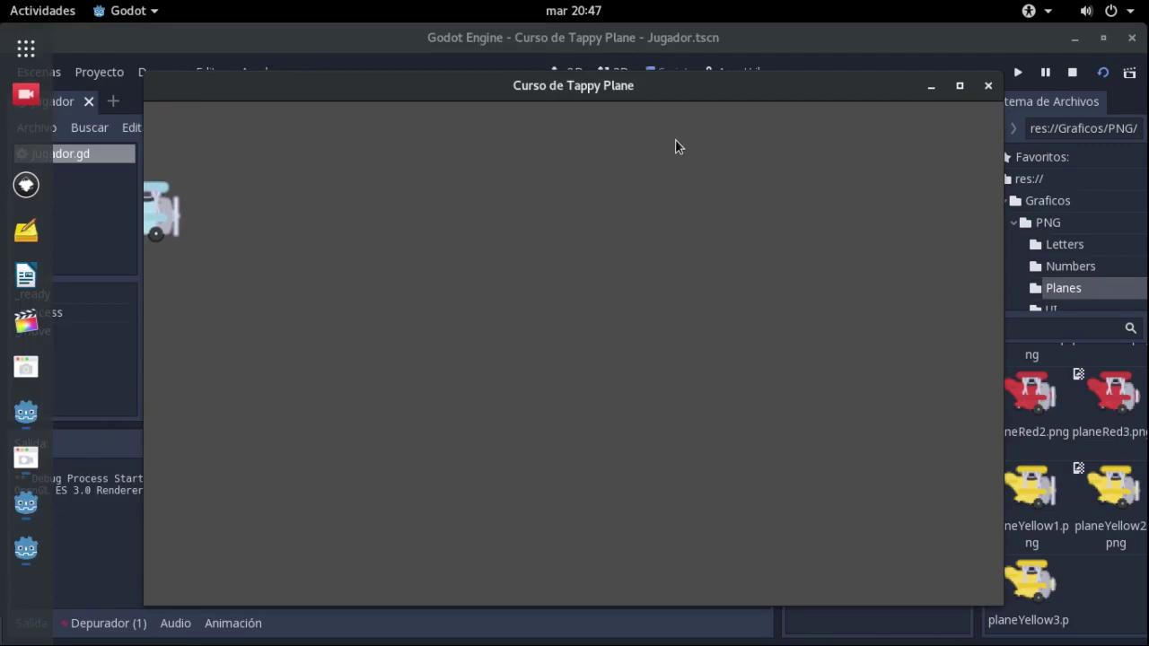
click(675, 140)
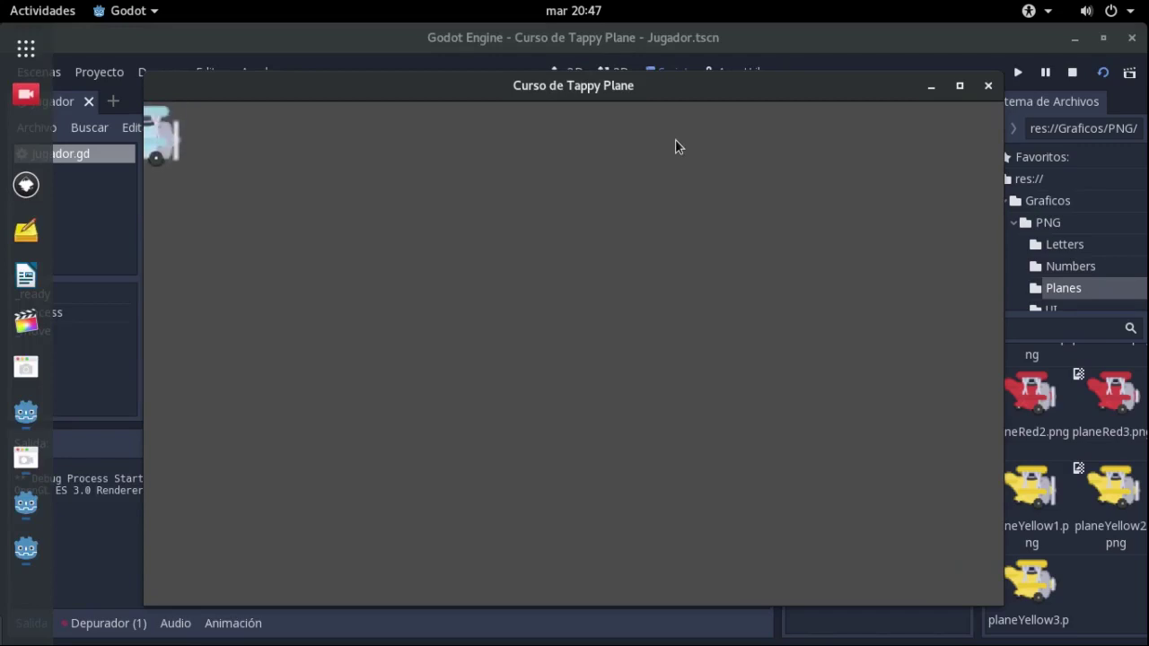
click(675, 146)
click(987, 85)
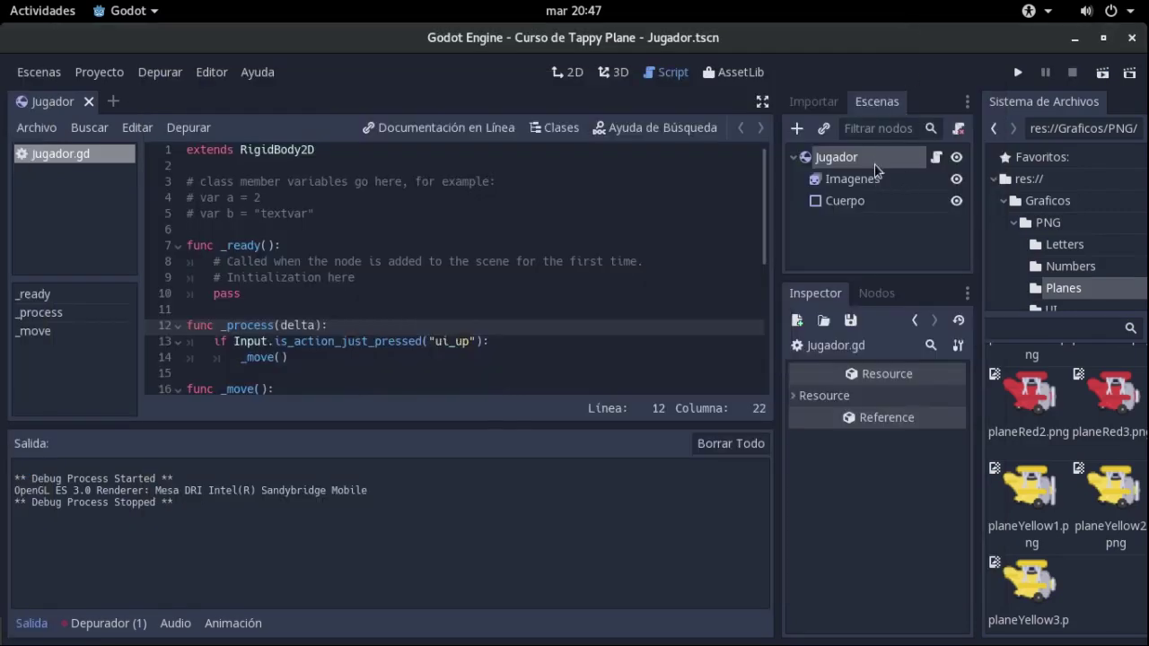
Set the Jugador node's Gravity Scale to 5 in the Inspector
click(875, 162)
scroll(872, 422, up, 2)
click(945, 440)
text(5)
key(Return)
key(ctrl+s)
Run the current scene again with the heavier gravity, then close the game
click(1019, 77)
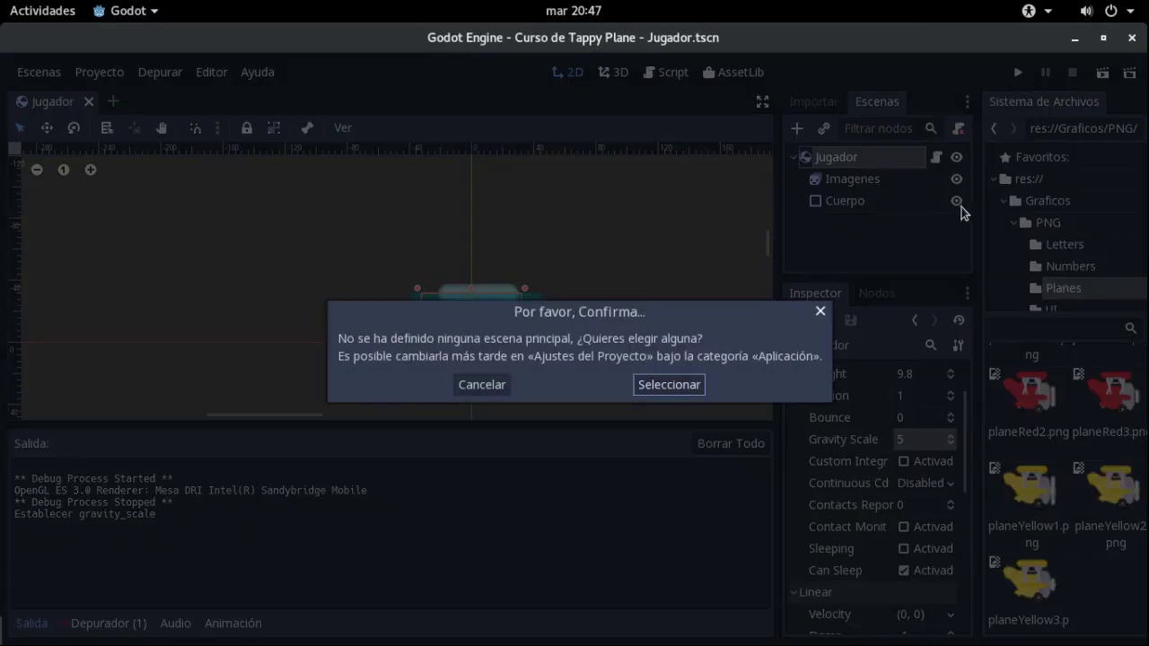
click(820, 311)
click(1104, 73)
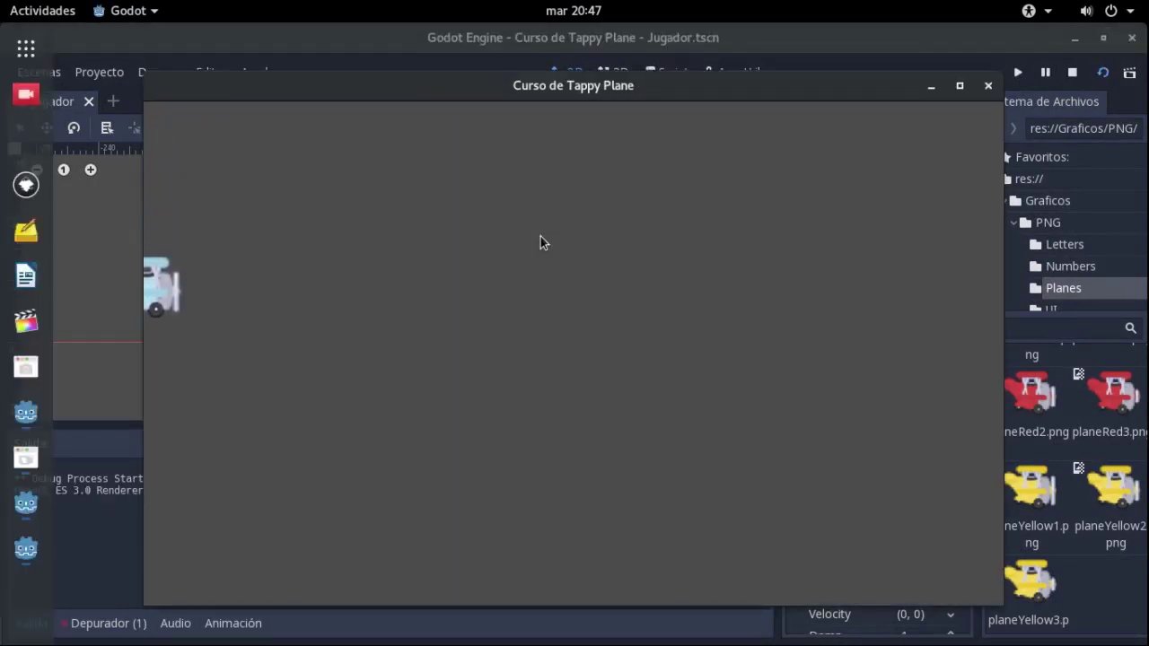
click(984, 87)
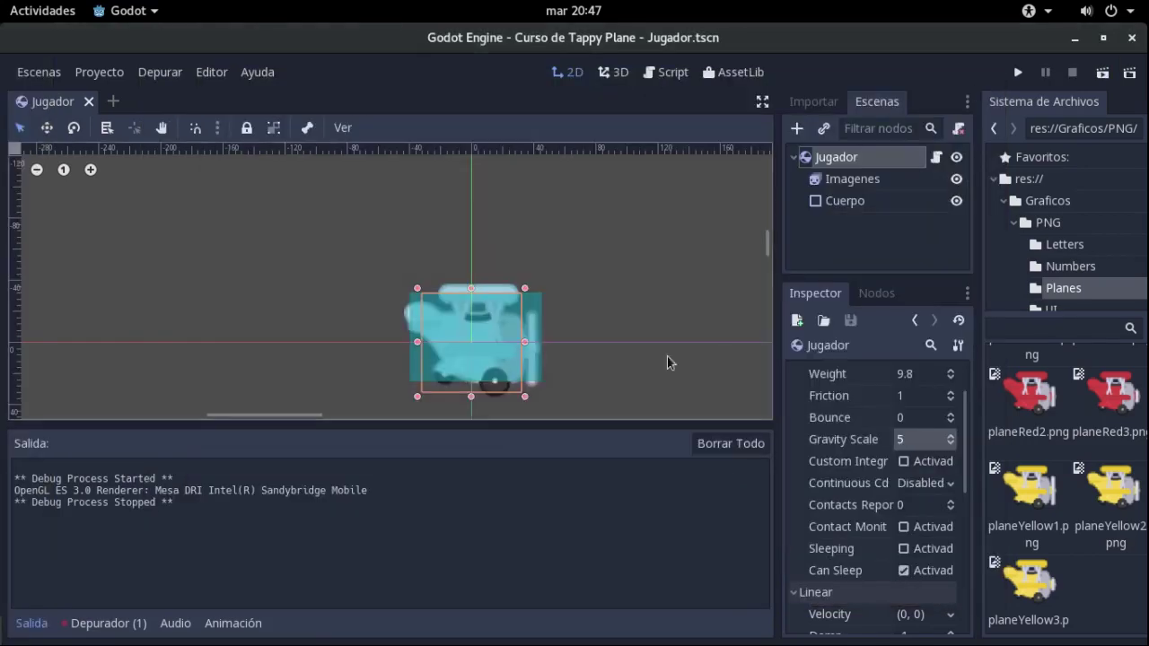
Save the scene and return to Jugador.gd, selecting lines 11 through 17
key(ctrl+s)
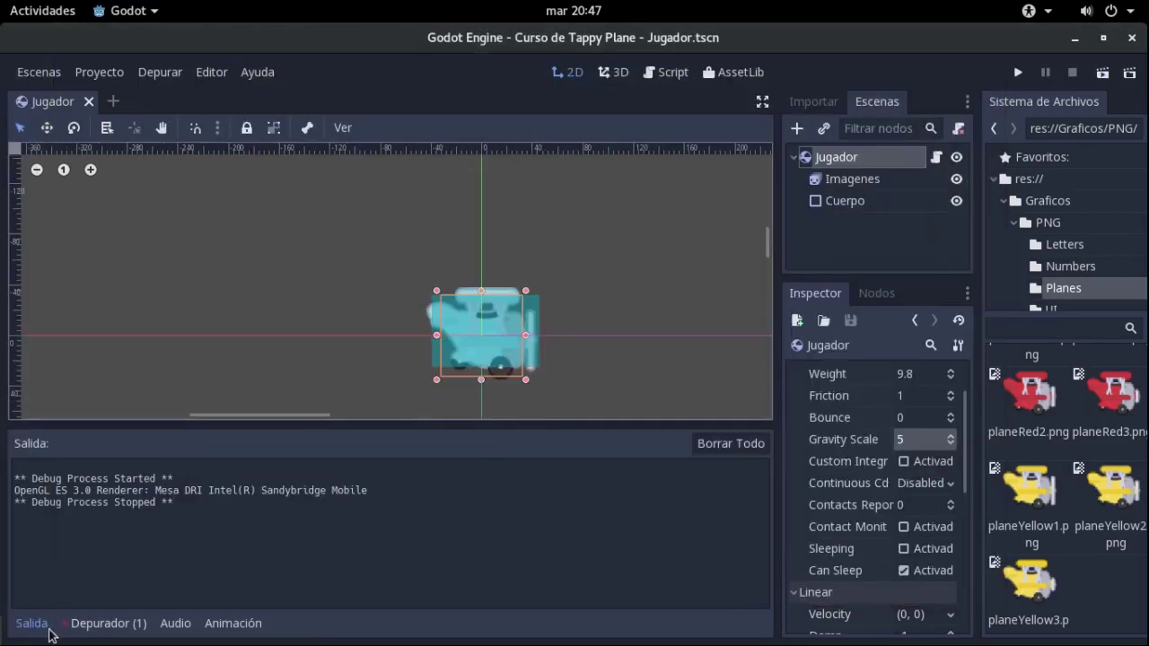
click(49, 630)
key(ctrl+s)
click(936, 157)
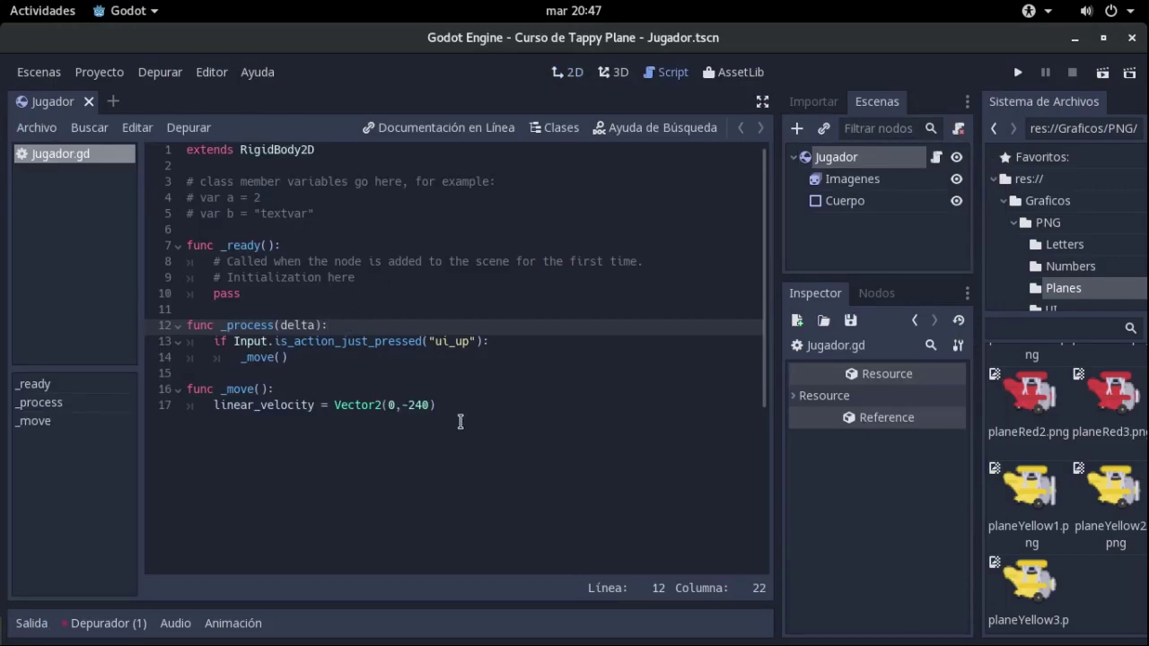
drag(475, 411, 186, 310)
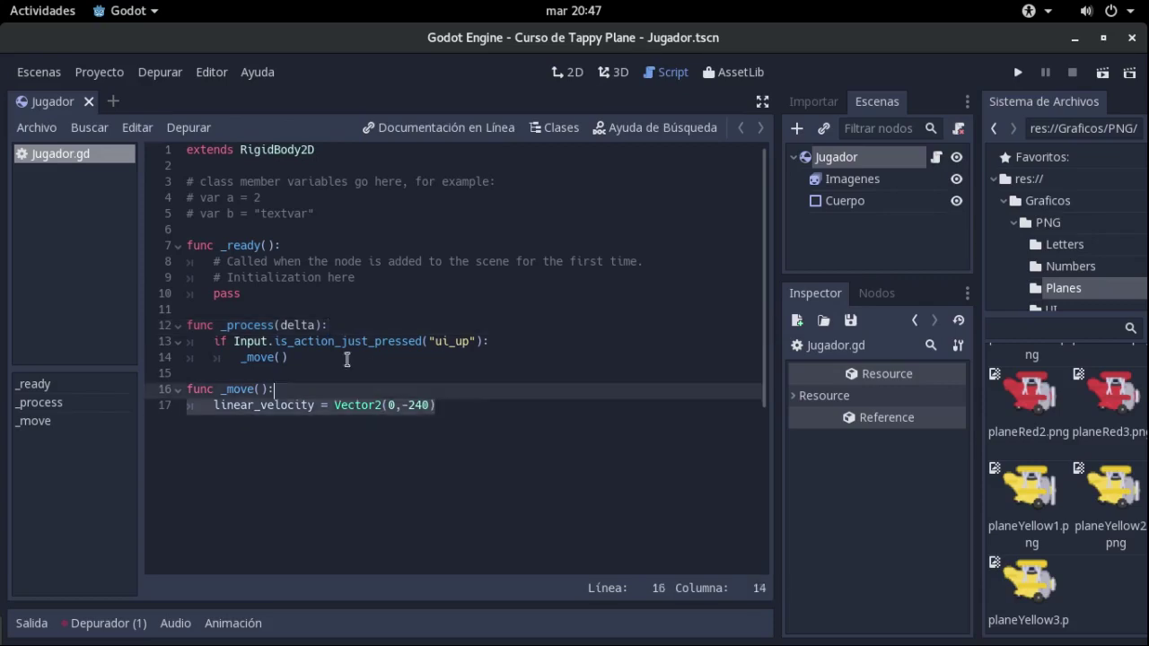